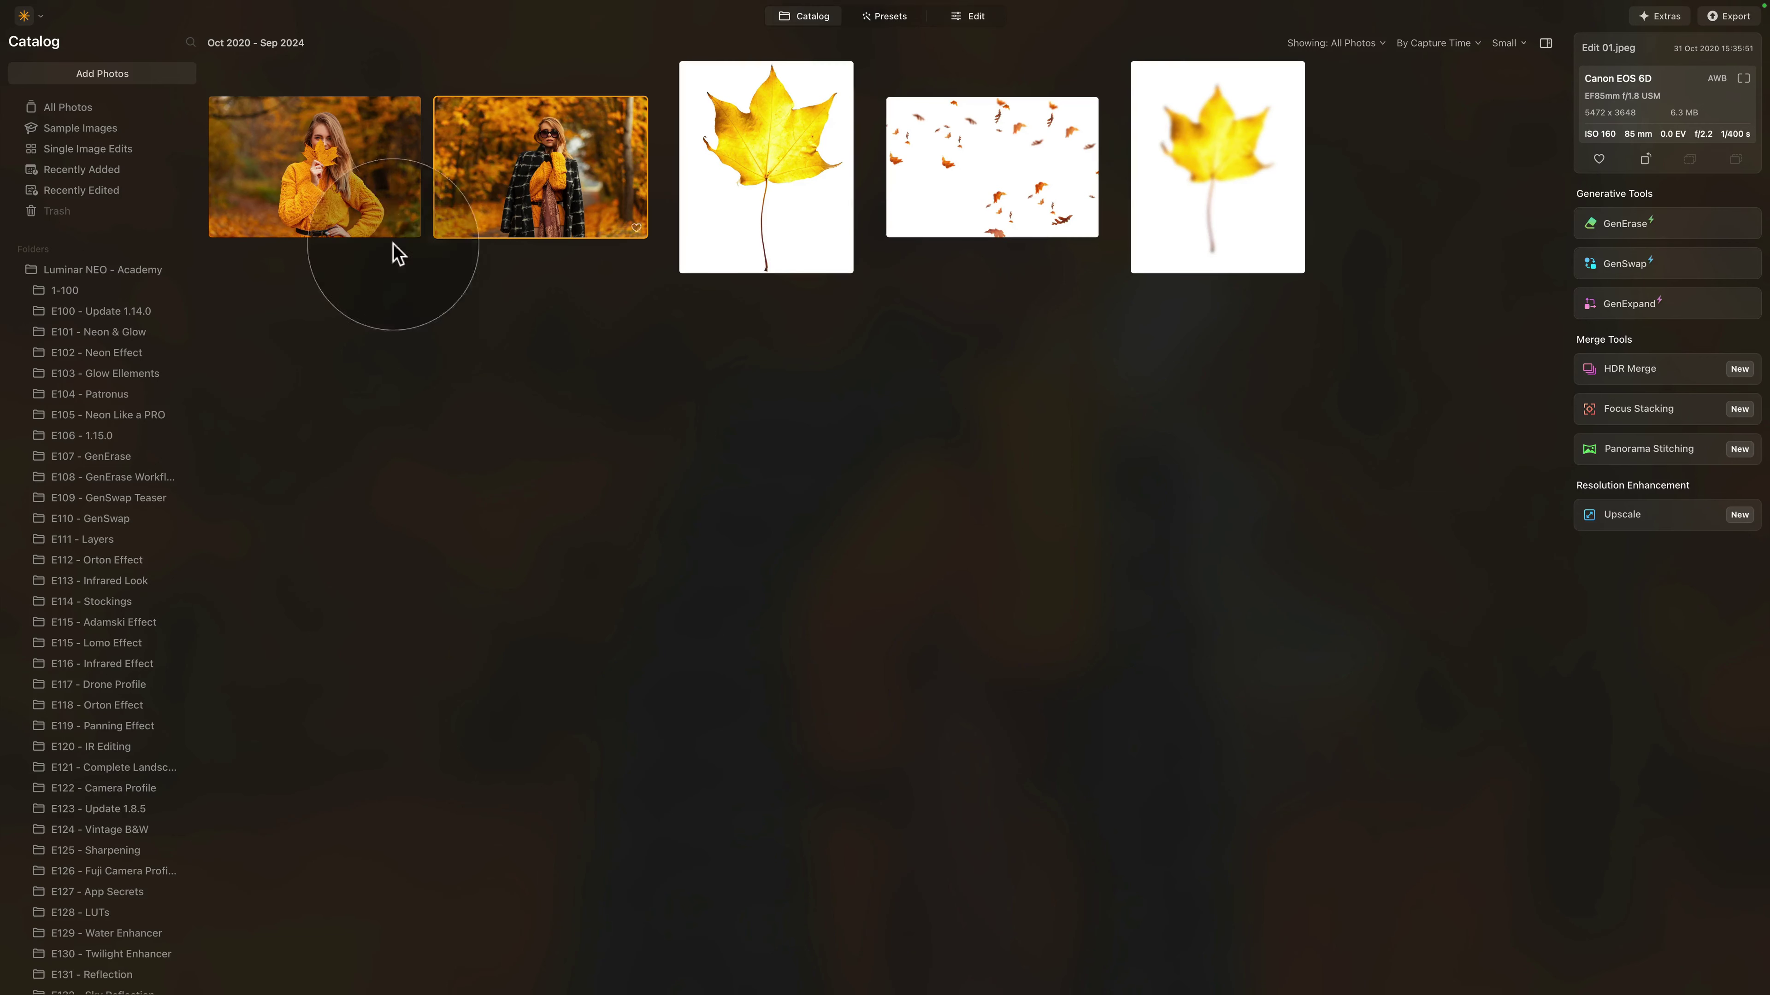
# Open Edit 01.jpeg, the photo of the woman in sunglasses and a checked coat, for editing
pyautogui.click(328, 171)
pyautogui.click(797, 210)
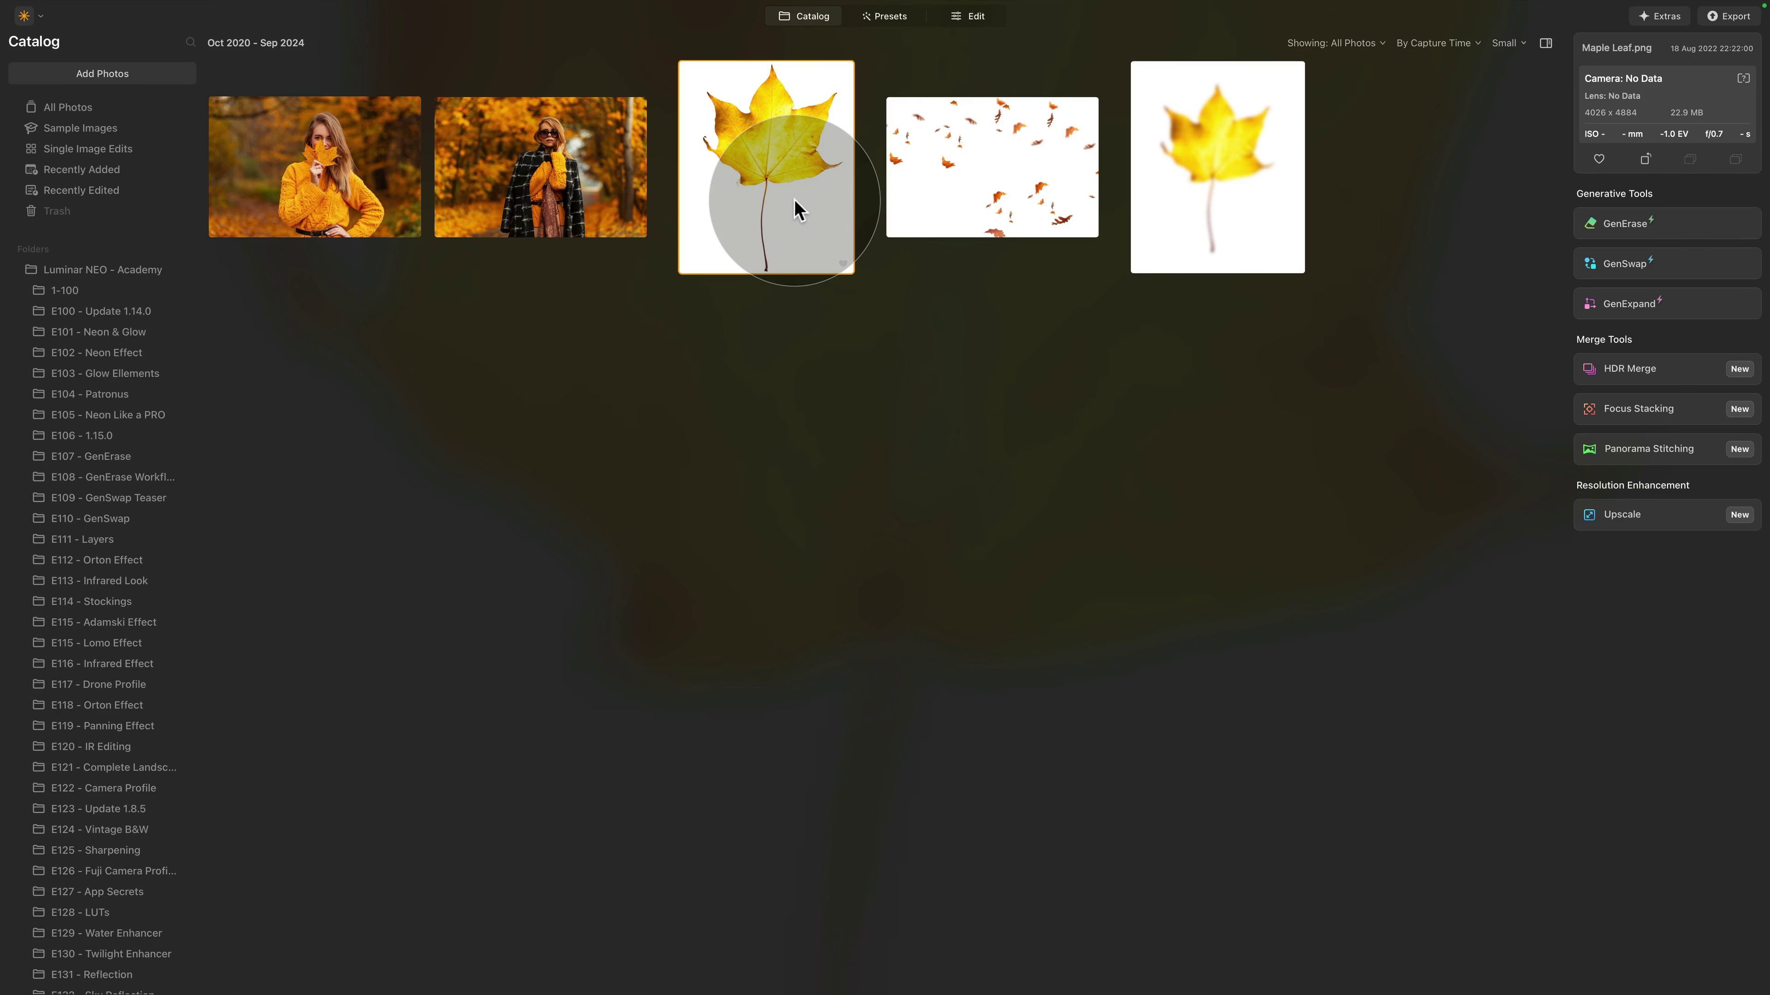
pyautogui.click(550, 174)
pyautogui.click(346, 175)
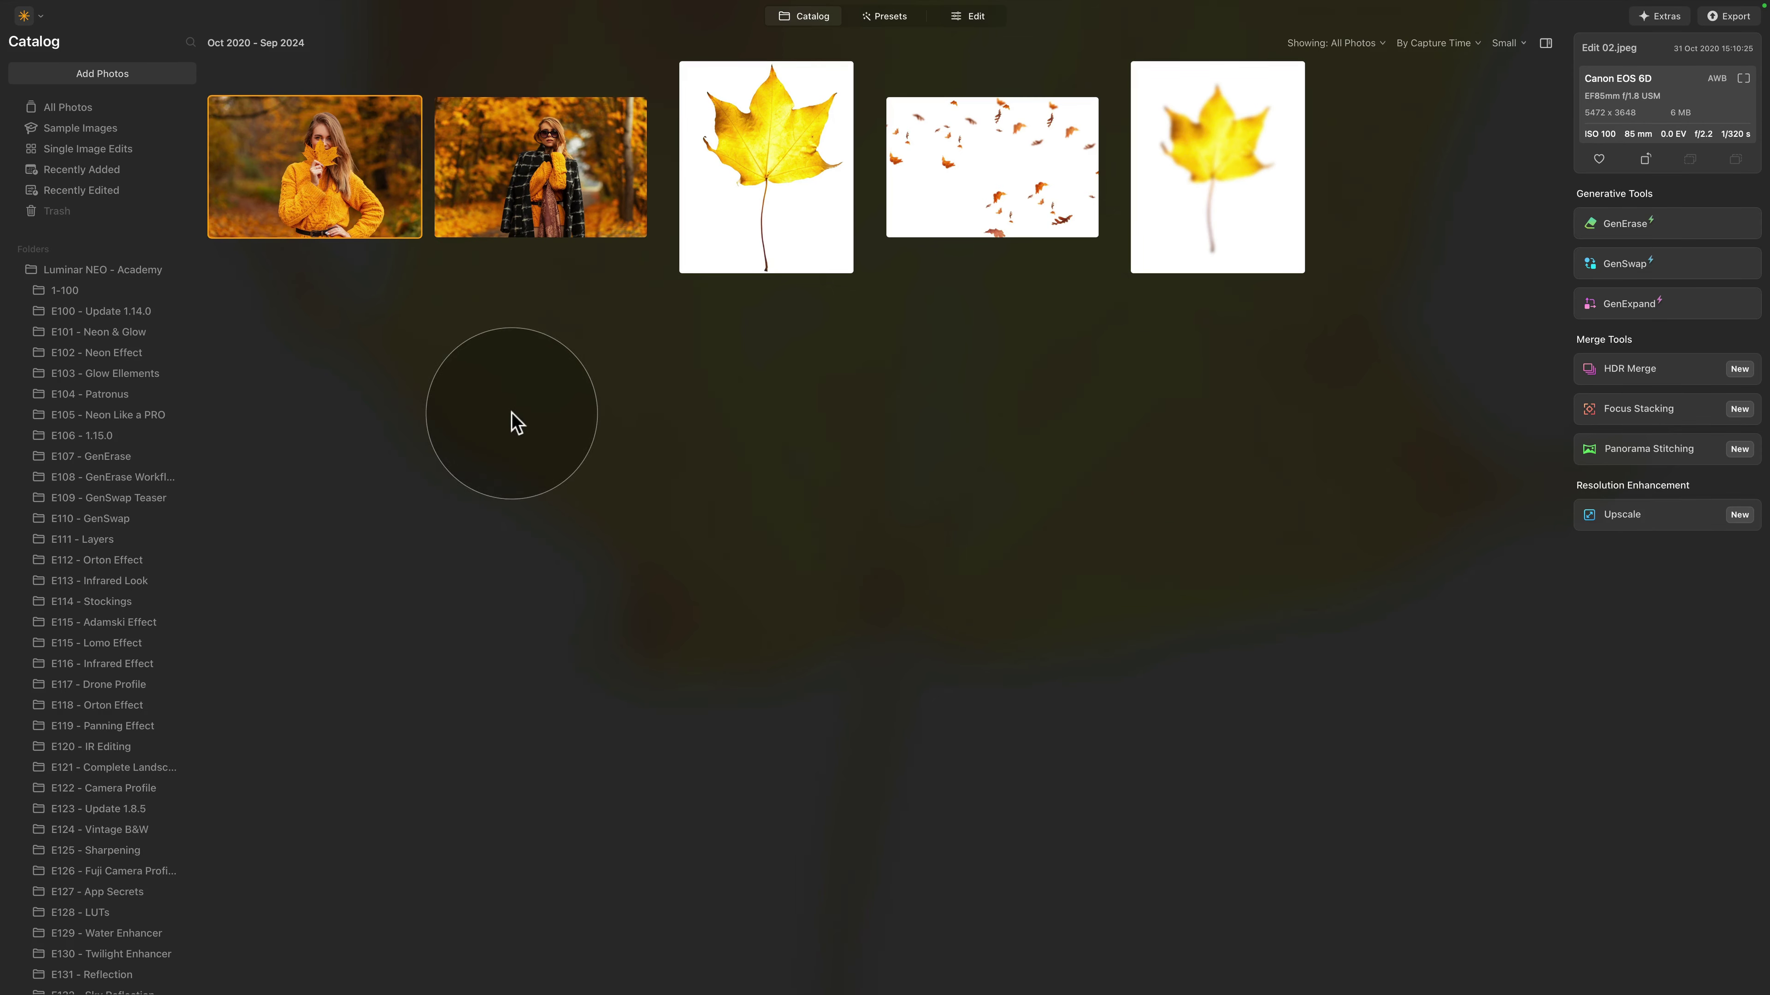
pyautogui.click(562, 147)
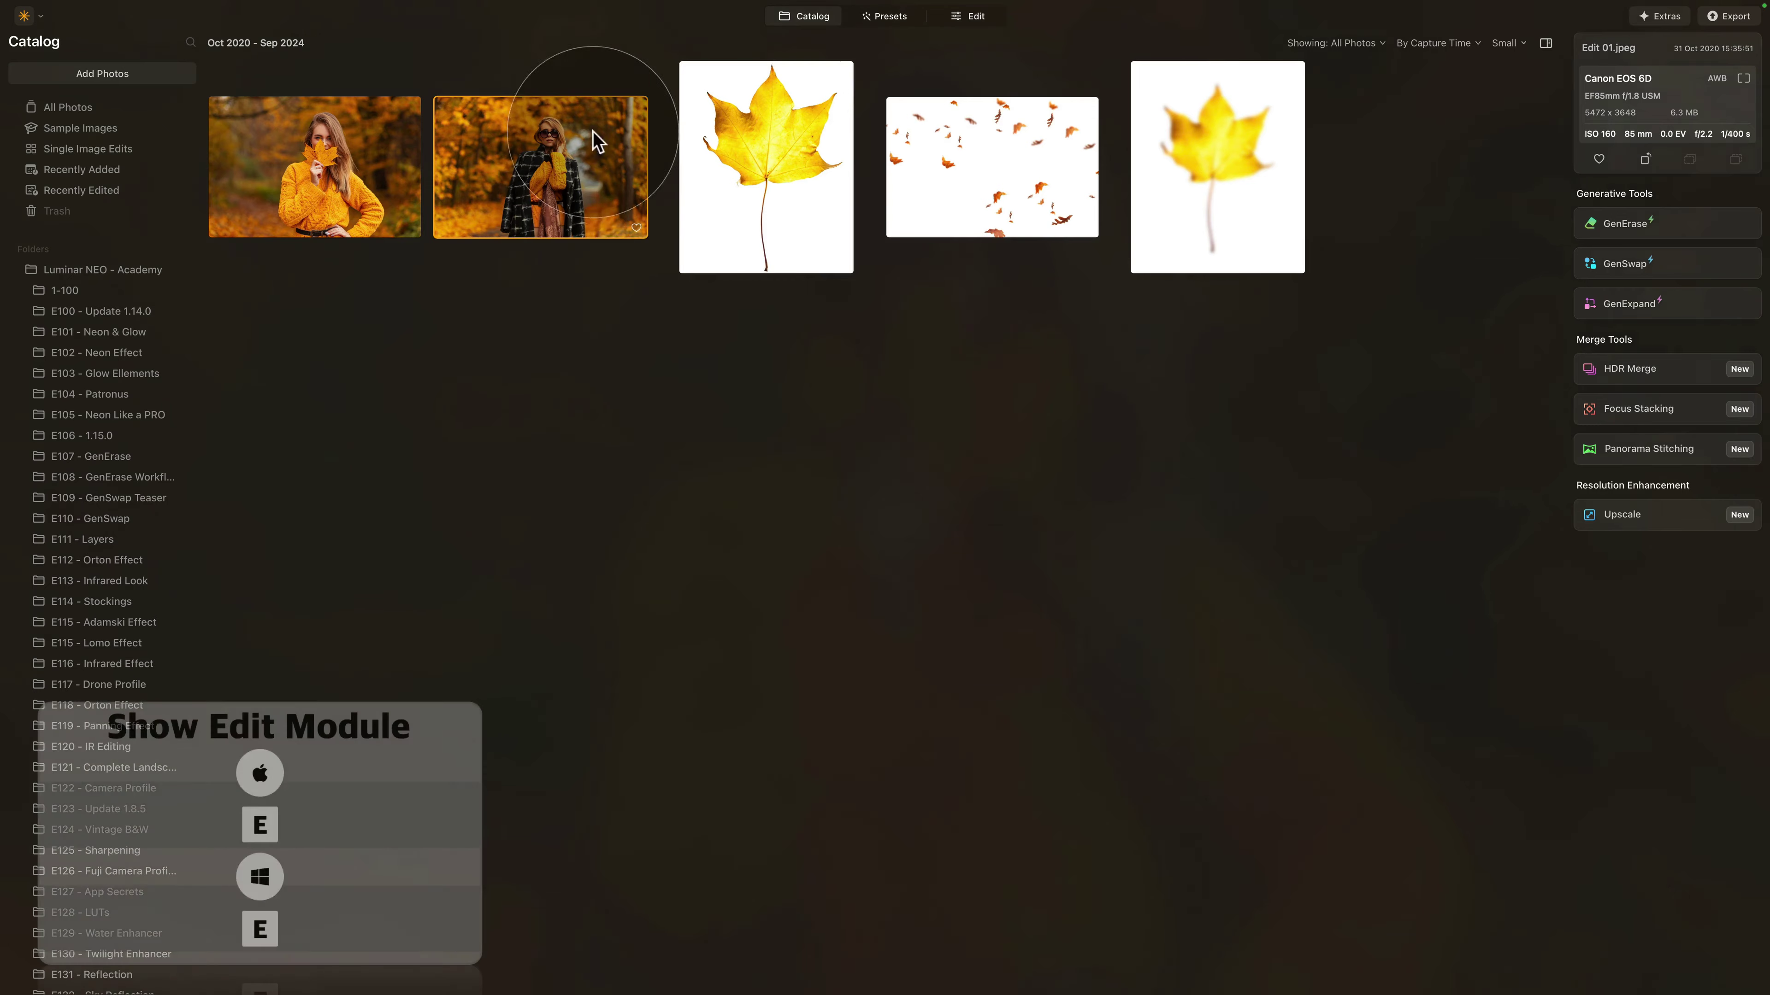
pyautogui.click(975, 21)
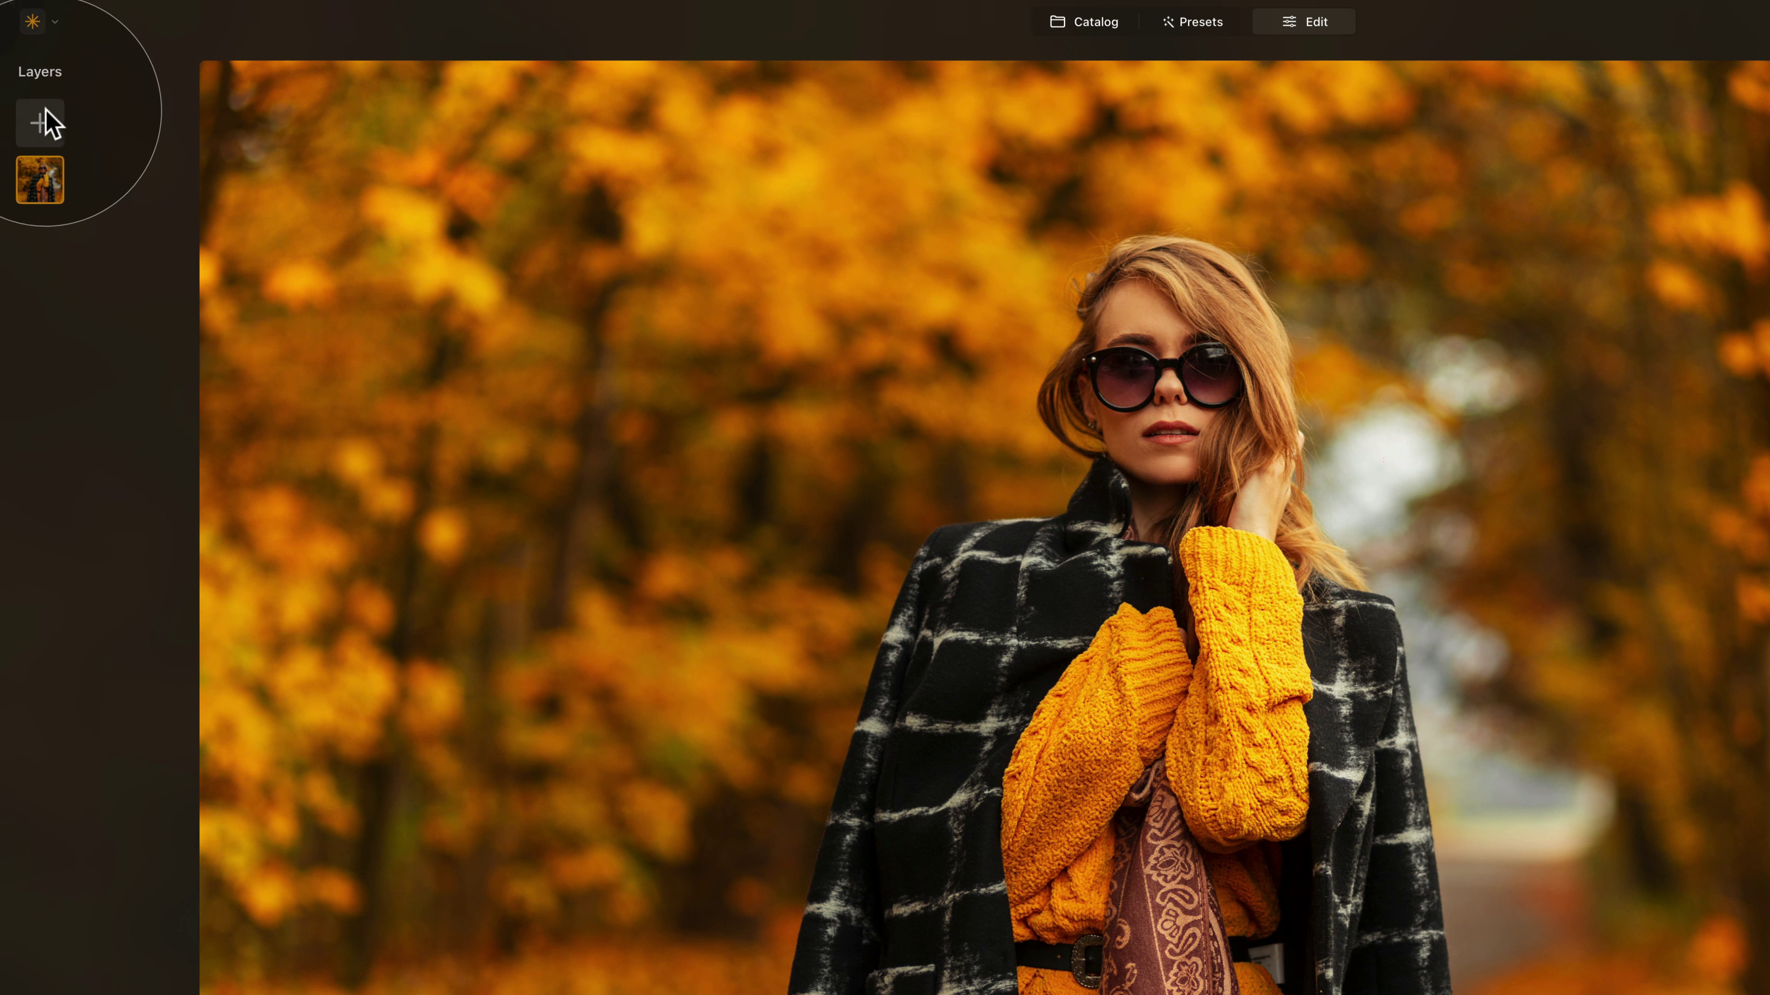
# Load Falling Leaves.png from the E138 - Autumn Leaves folder and add it as a new layer over the portrait
pyautogui.click(46, 120)
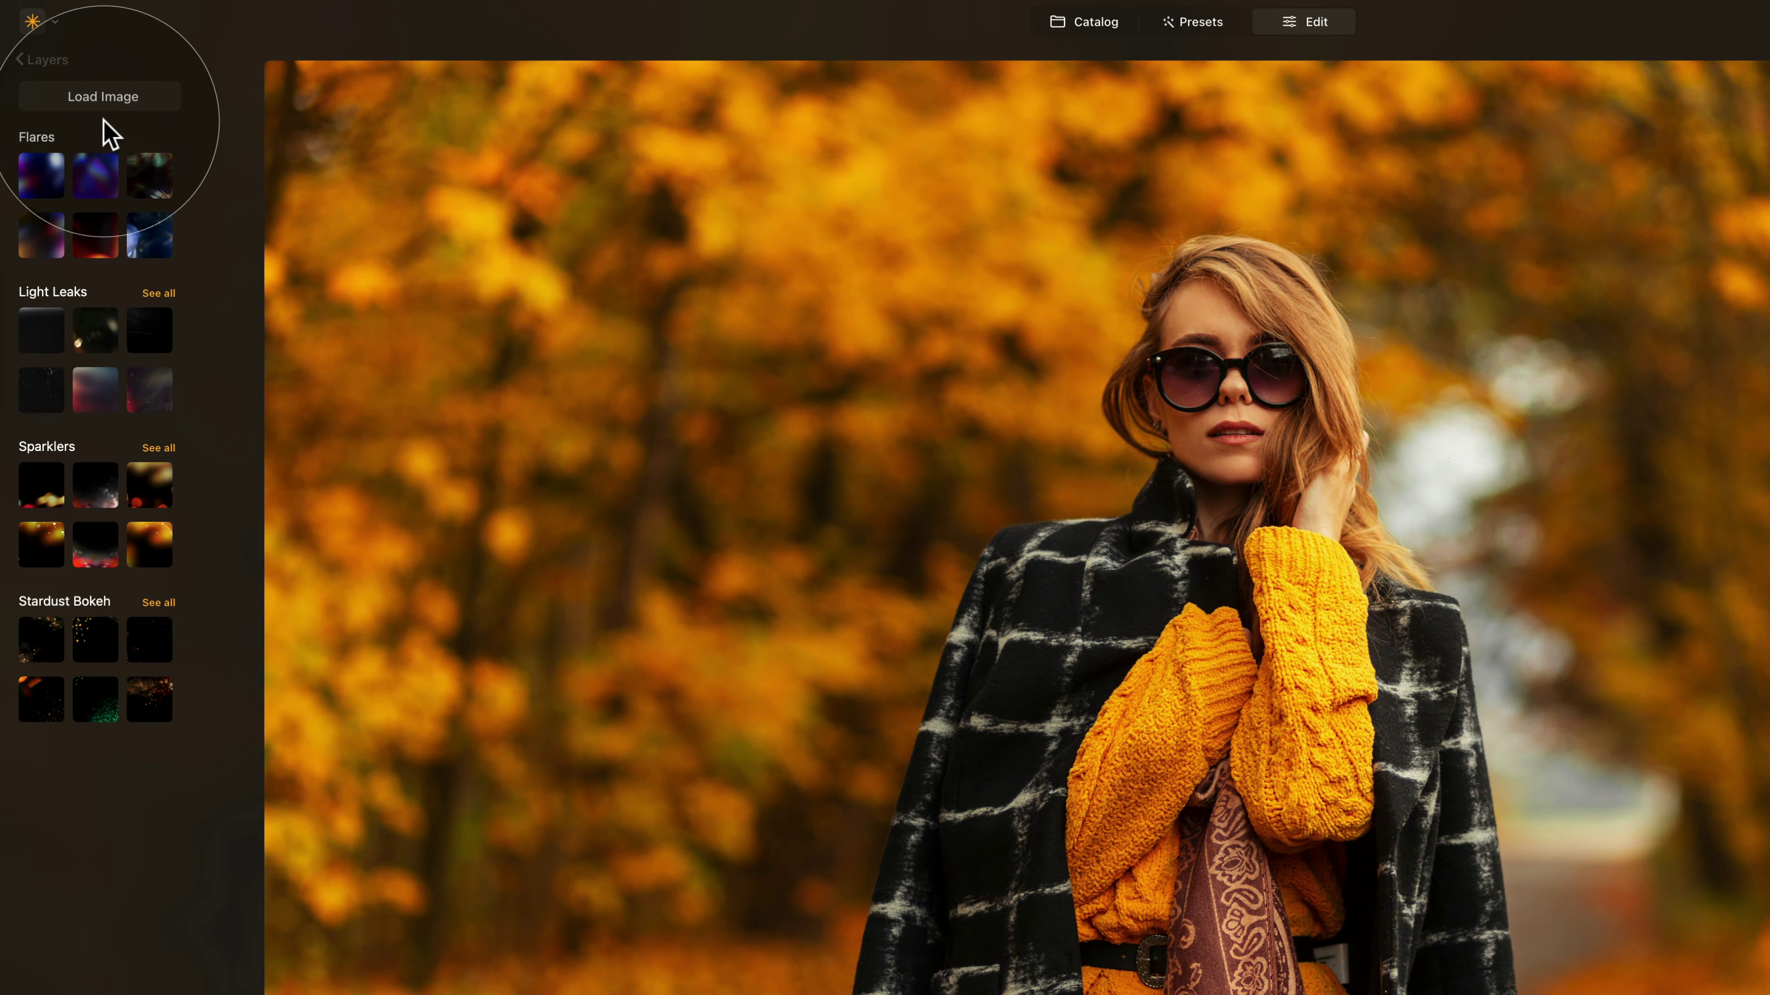
pyautogui.click(130, 101)
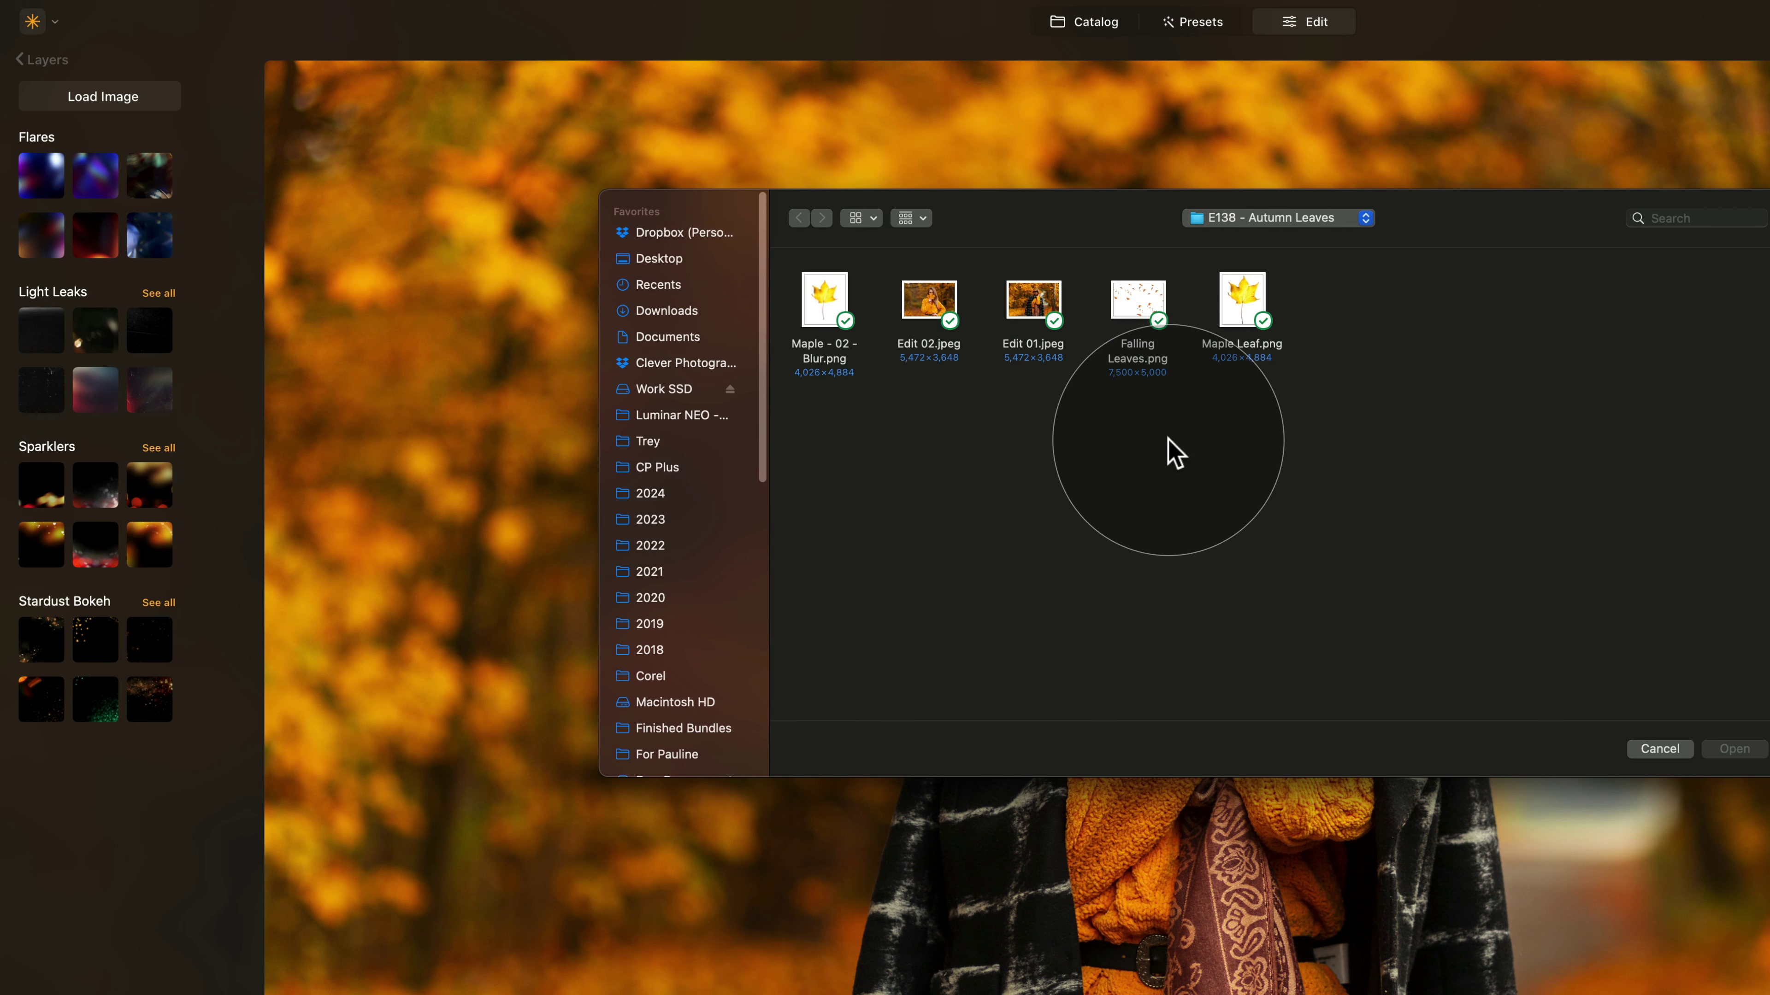
pyautogui.click(1137, 301)
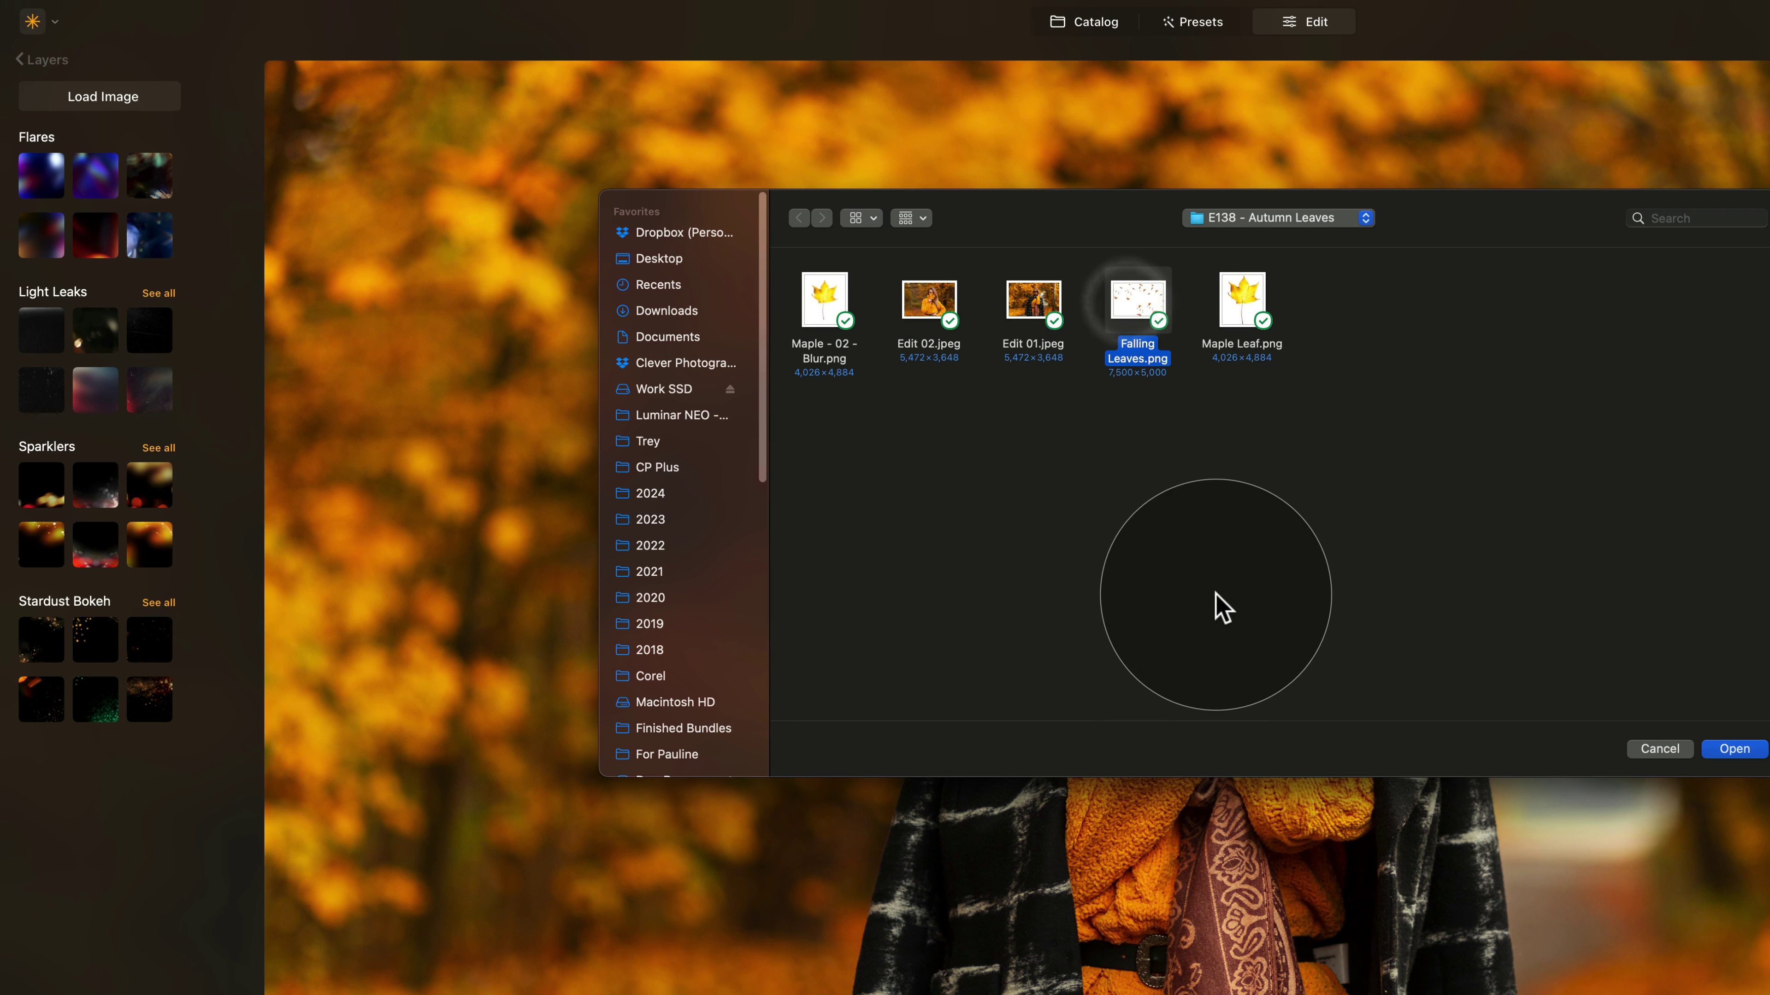
pyautogui.click(1243, 300)
pyautogui.click(823, 307)
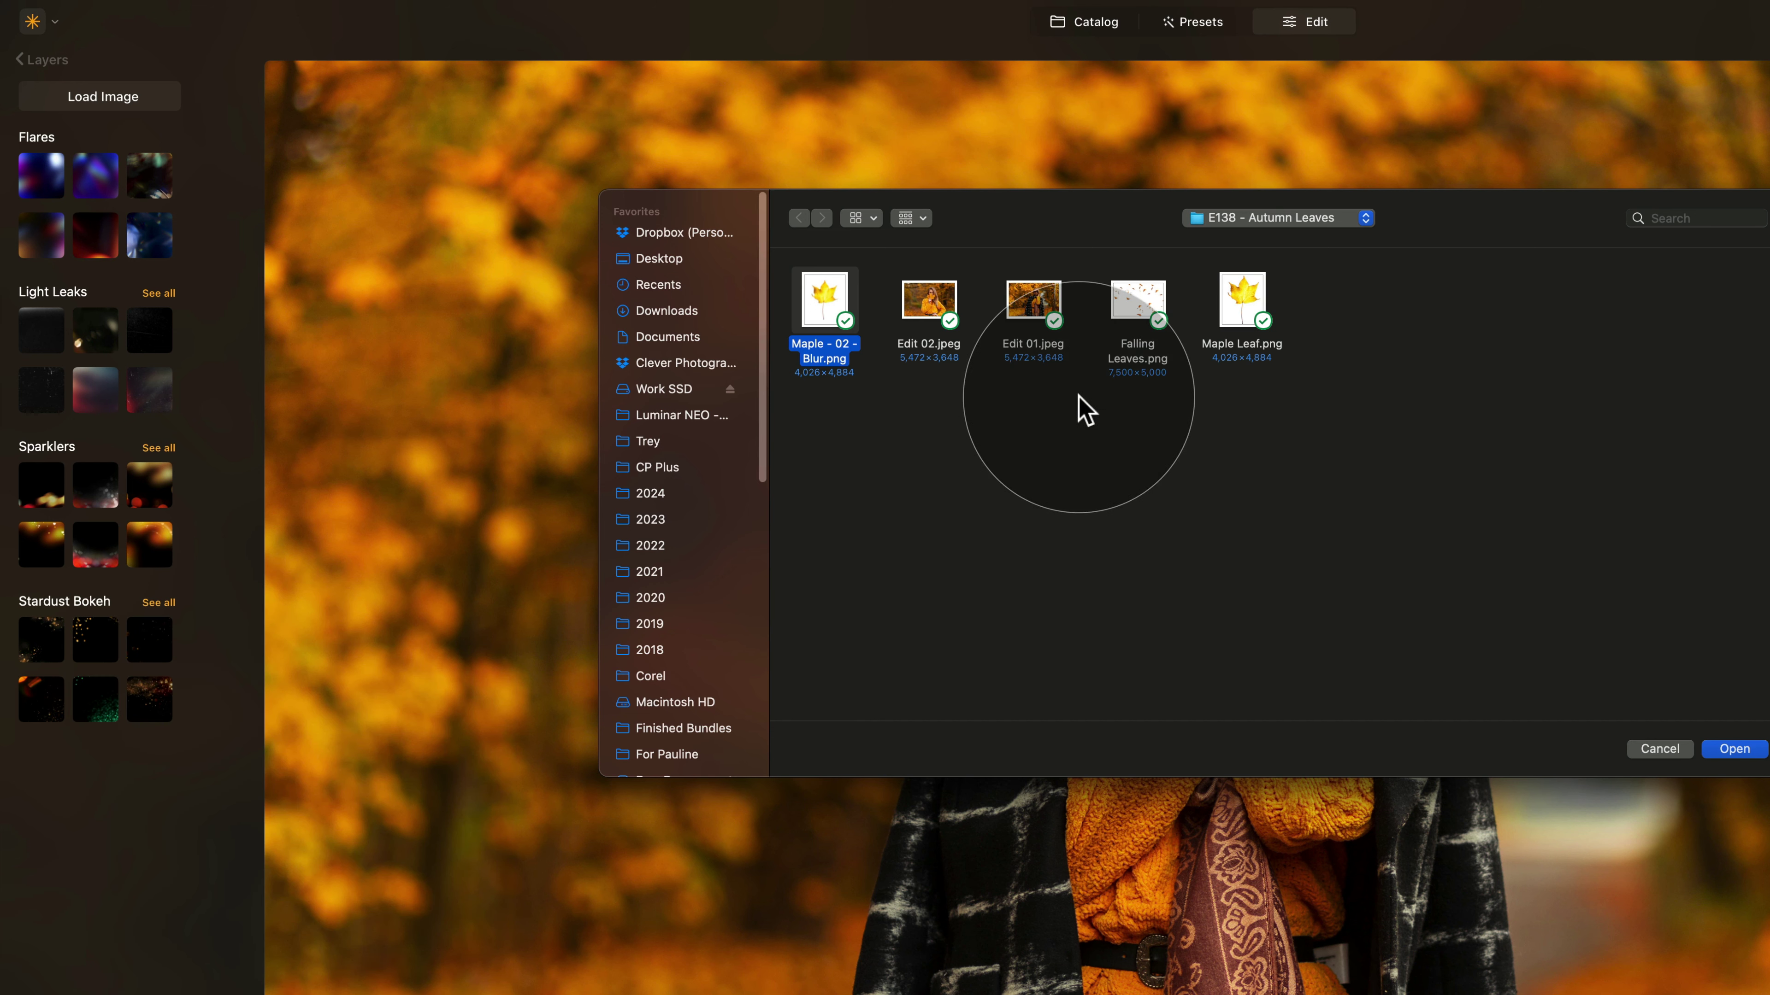
pyautogui.click(1138, 297)
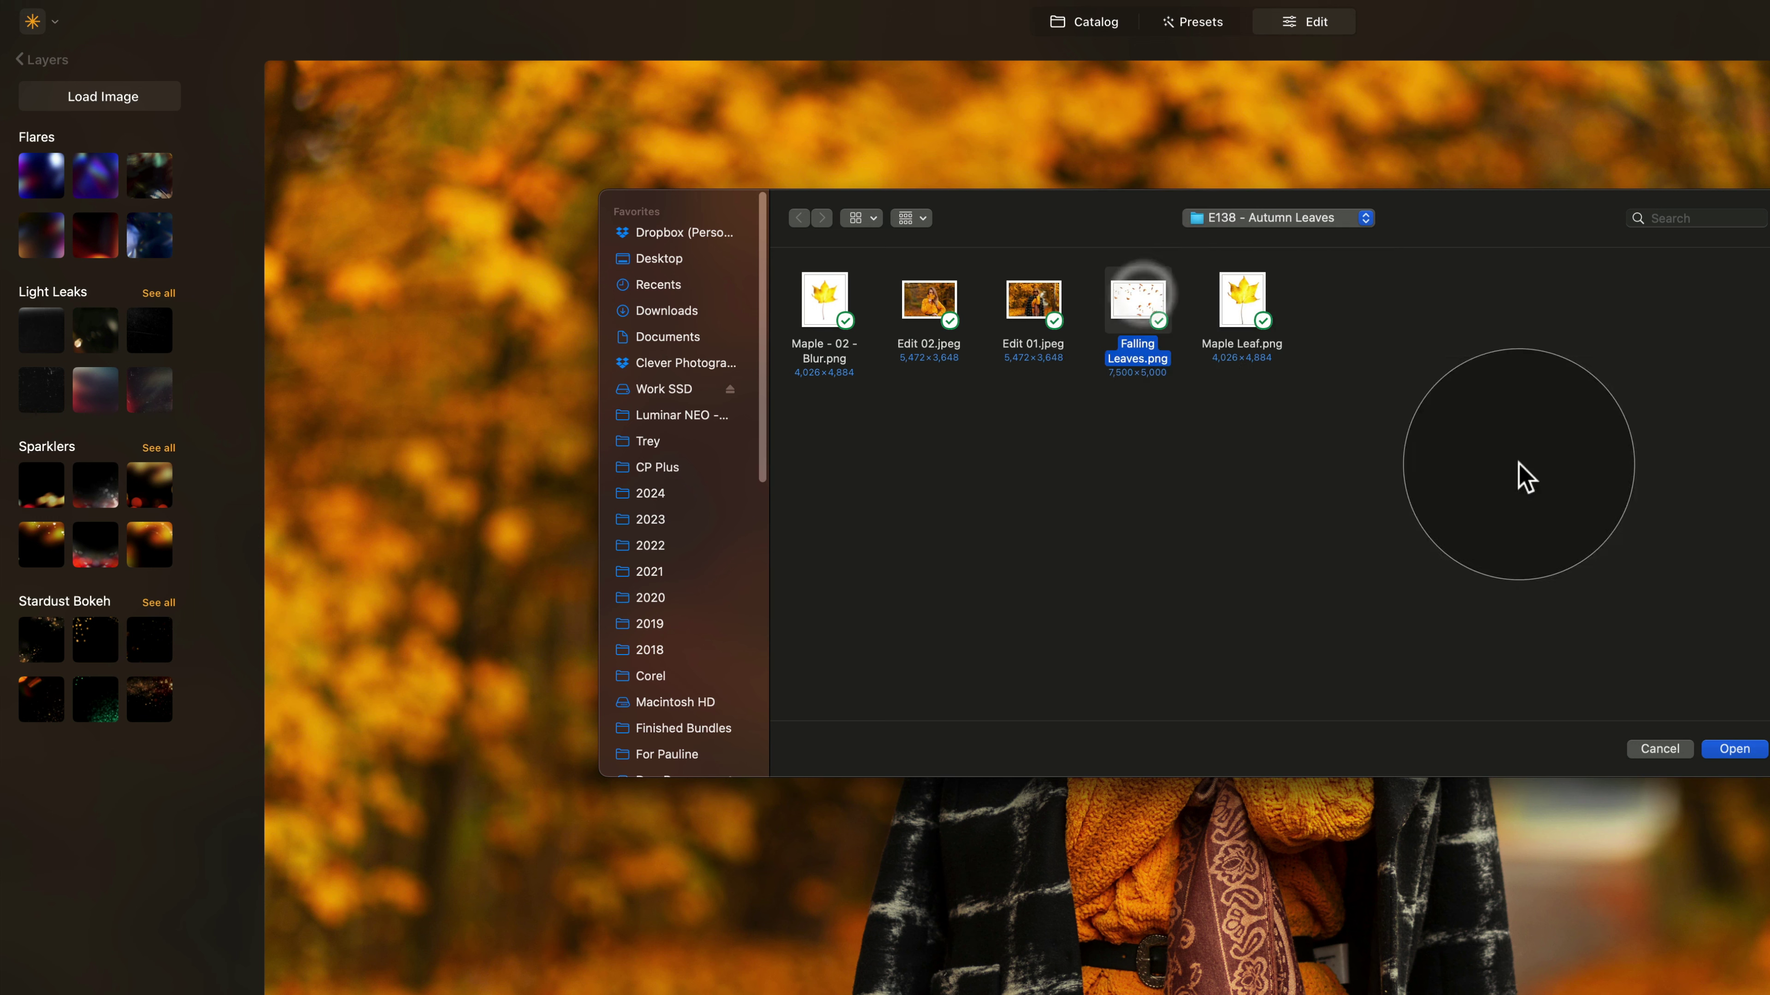
pyautogui.click(1733, 750)
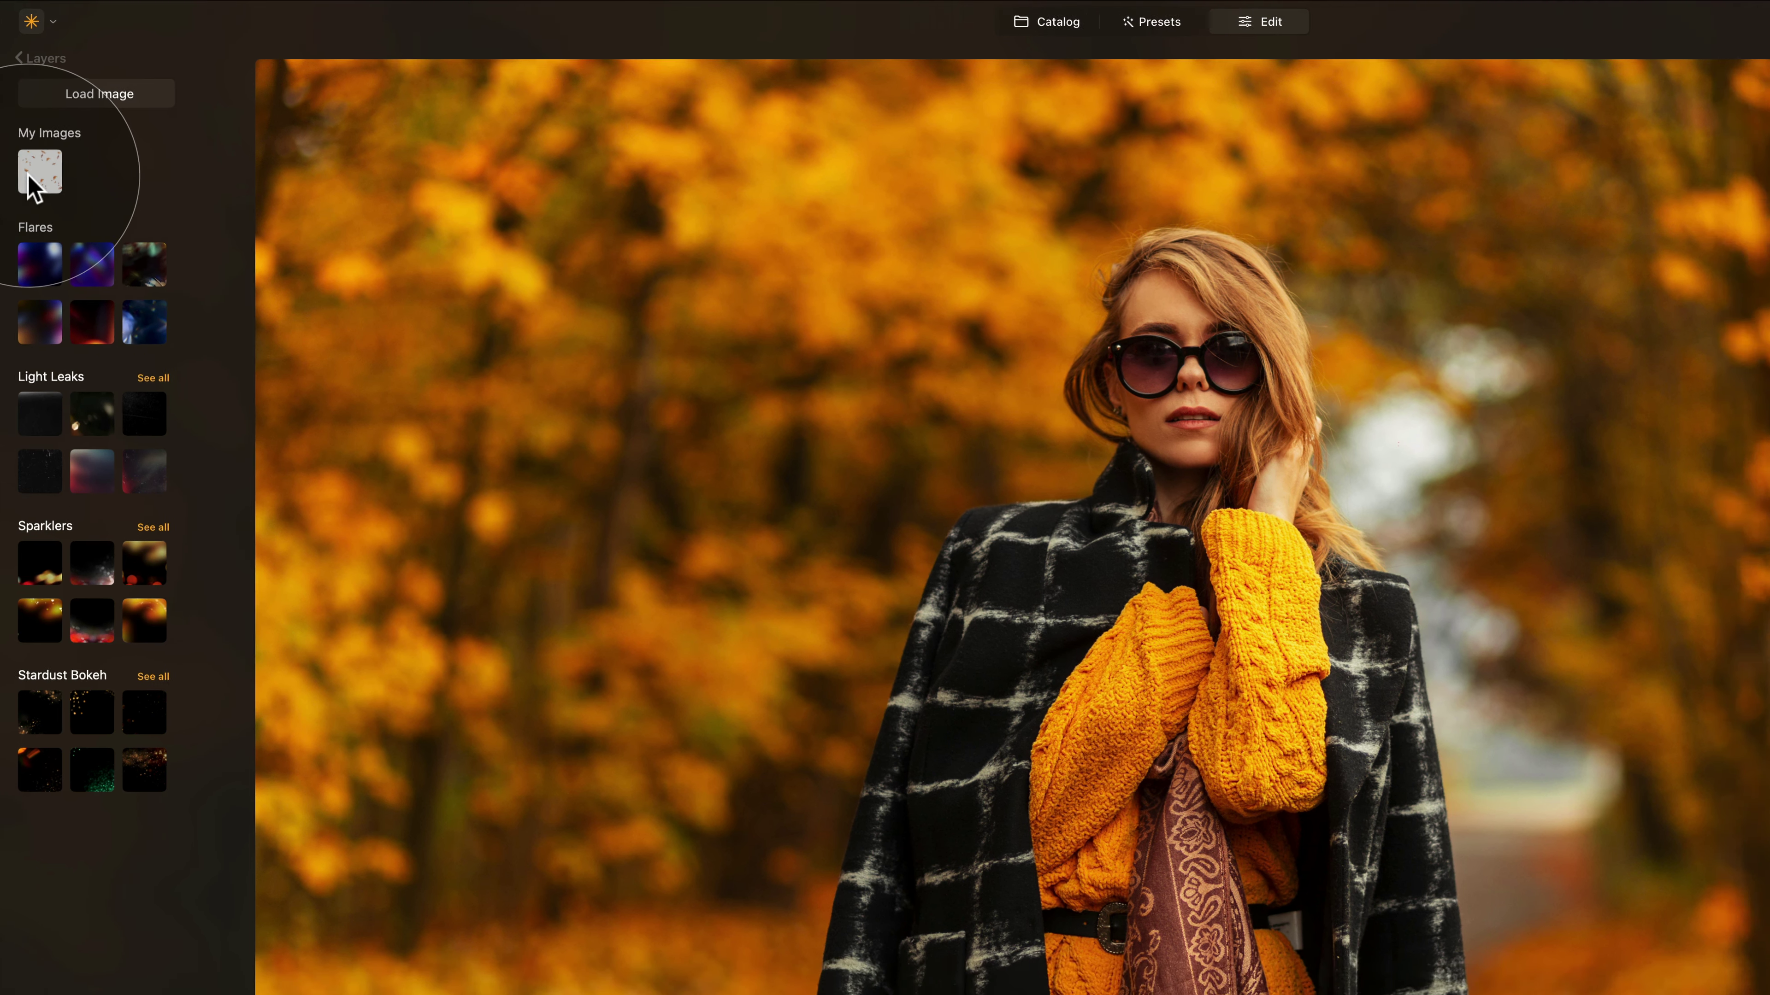
pyautogui.click(39, 182)
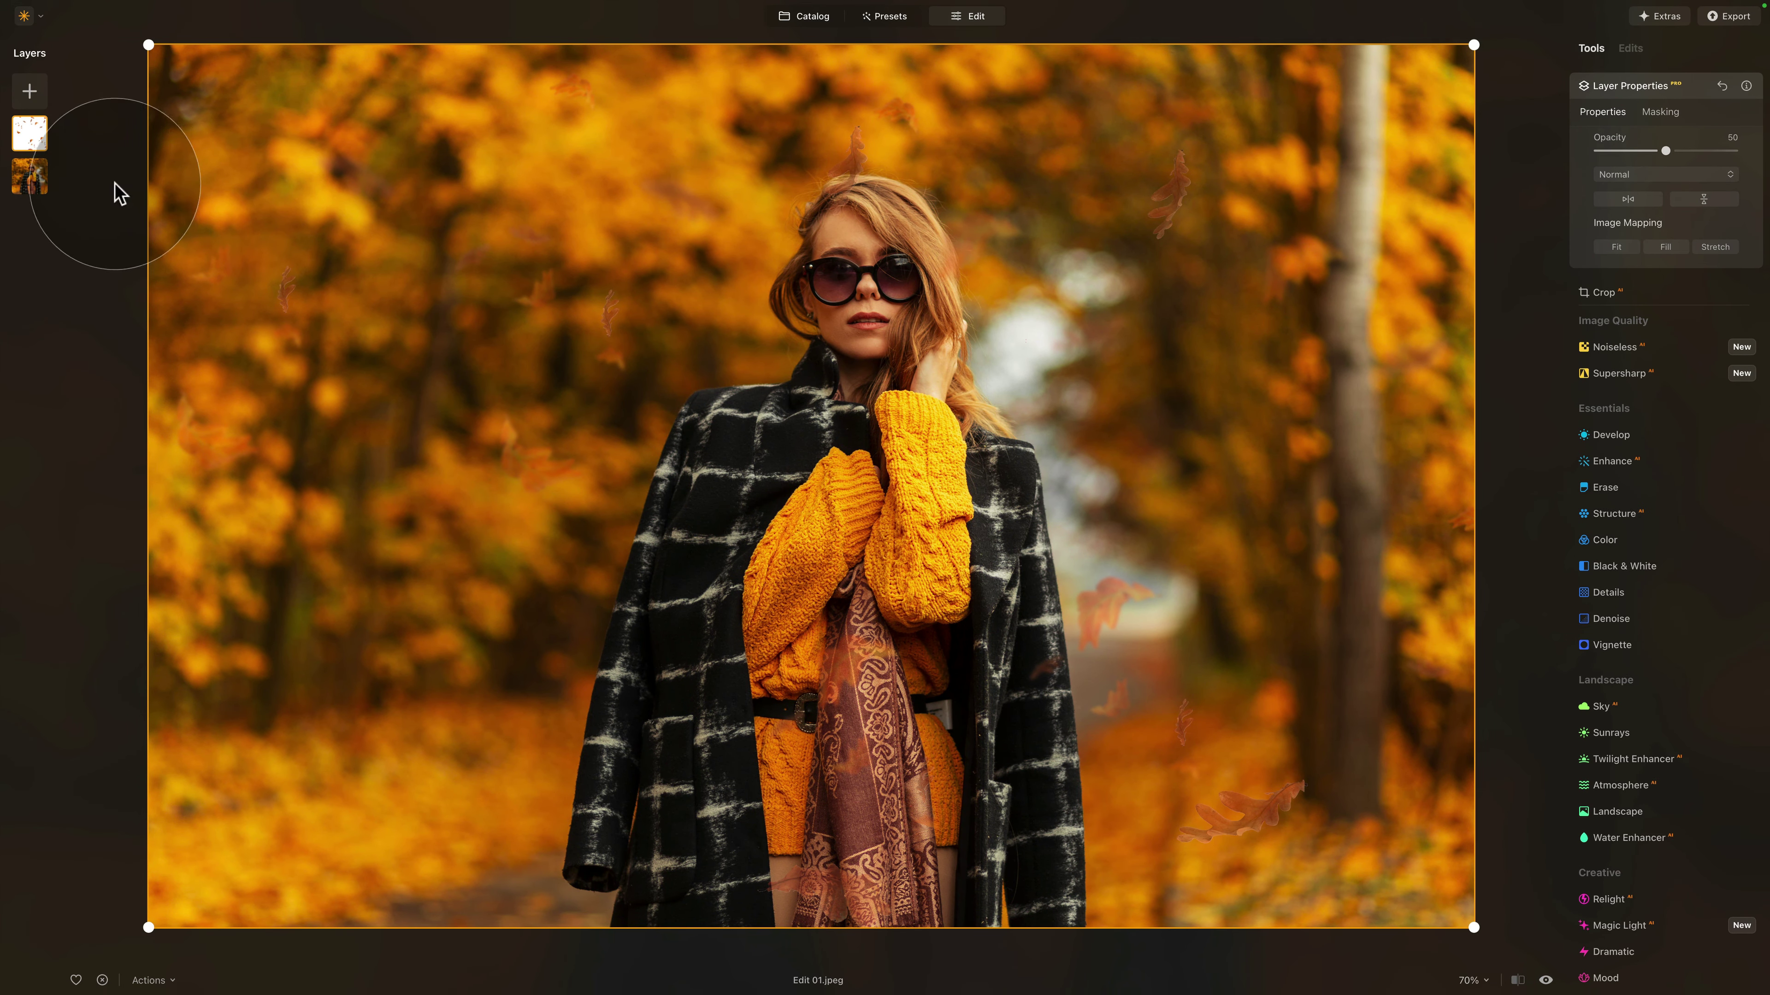
# Select the falling leaves layer and raise its opacity to 100
pyautogui.click(39, 175)
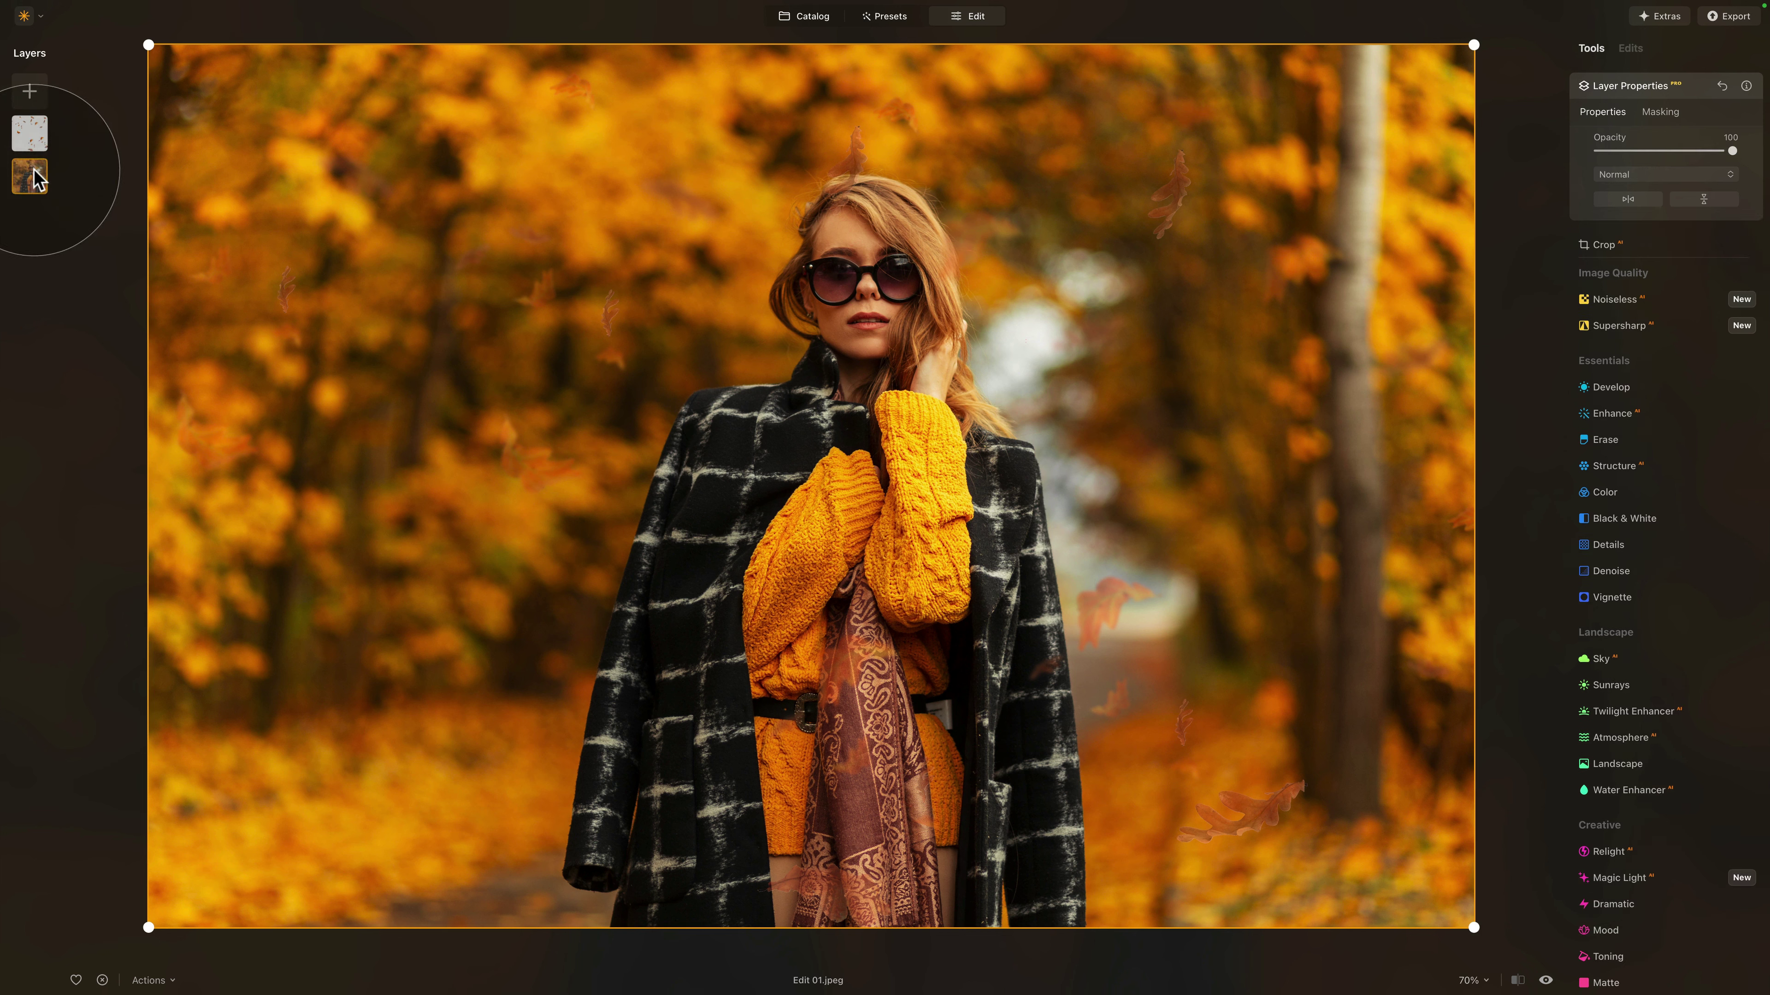
pyautogui.click(37, 136)
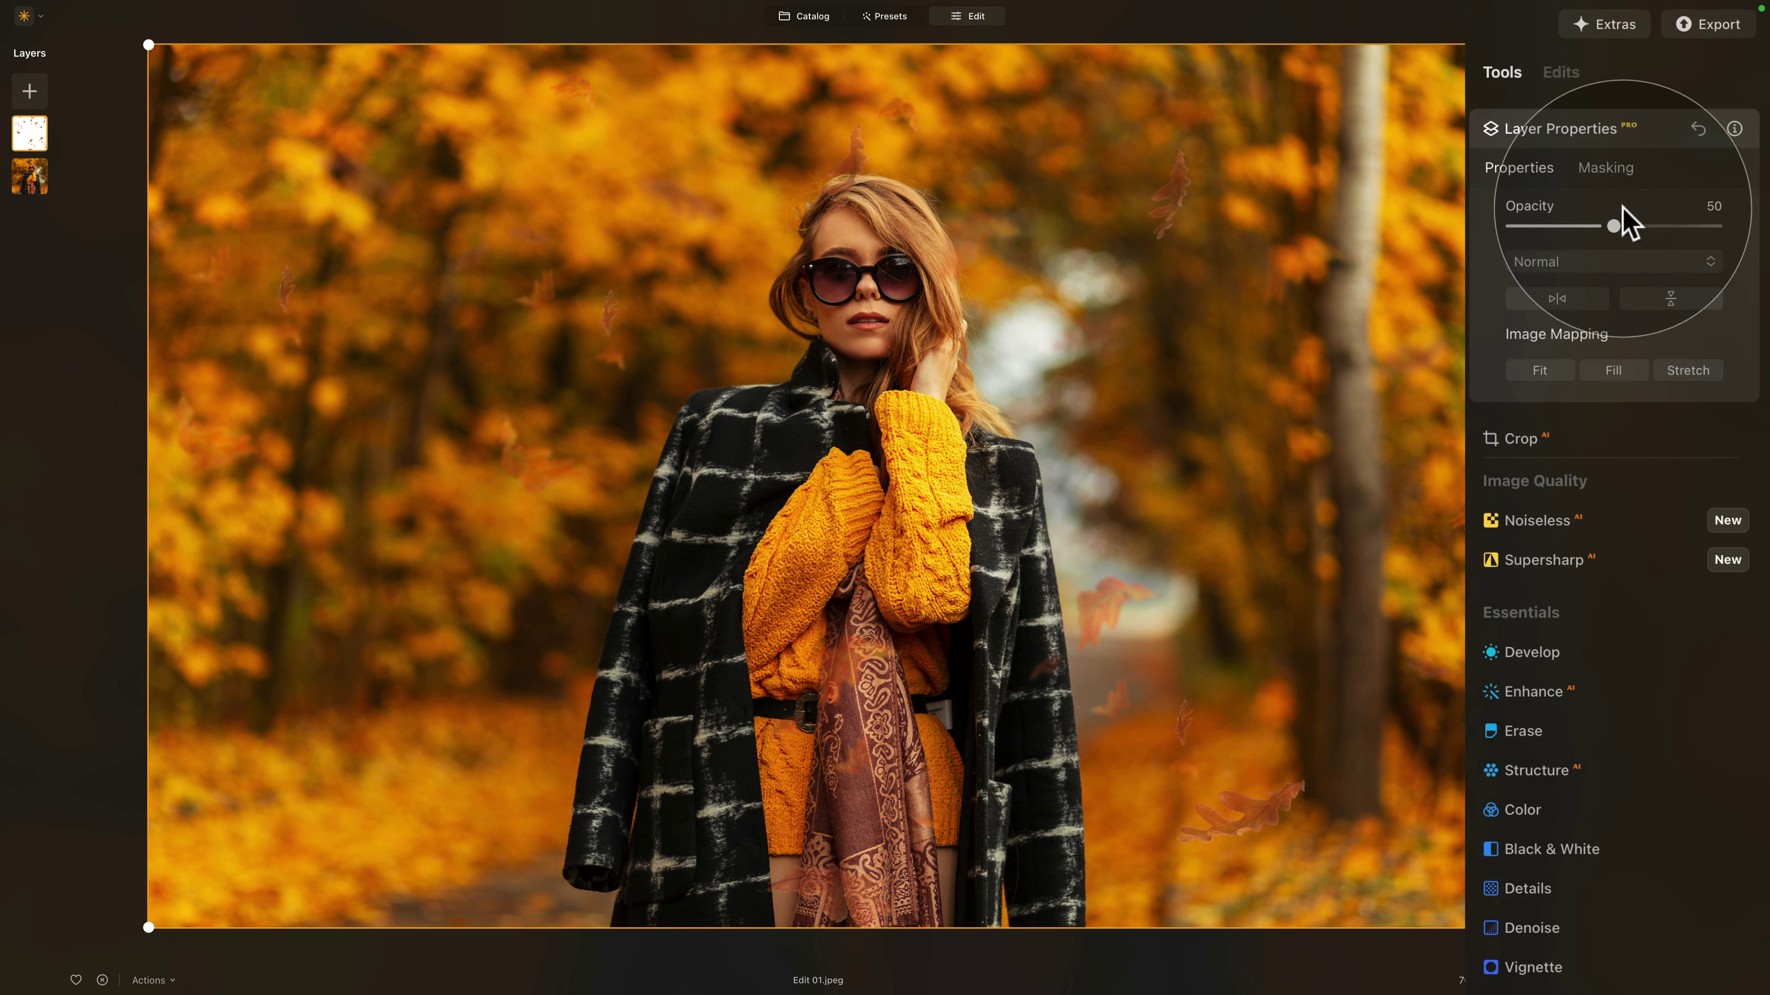
pyautogui.moveTo(1612, 228); pyautogui.dragTo(1722, 237)
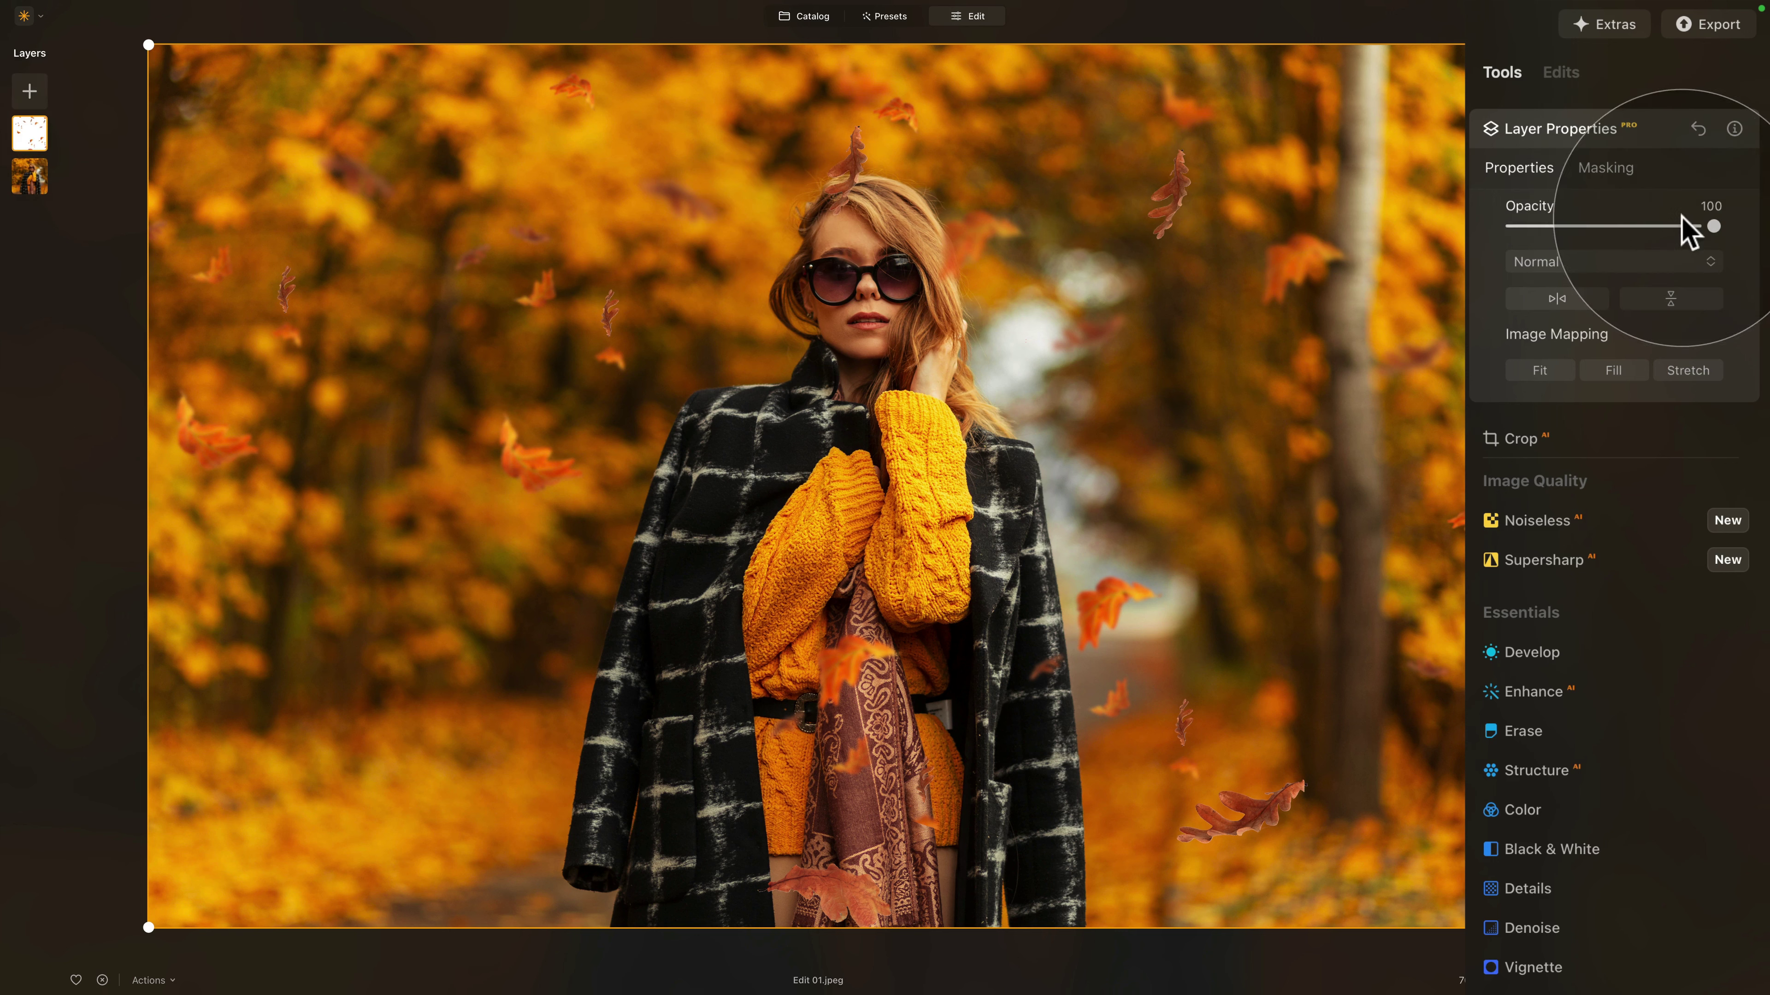
# Mask the leaves layer with an erasing brush at size 80 and softness 10, removing the tall leaf right of the woman's head
pyautogui.click(1603, 168)
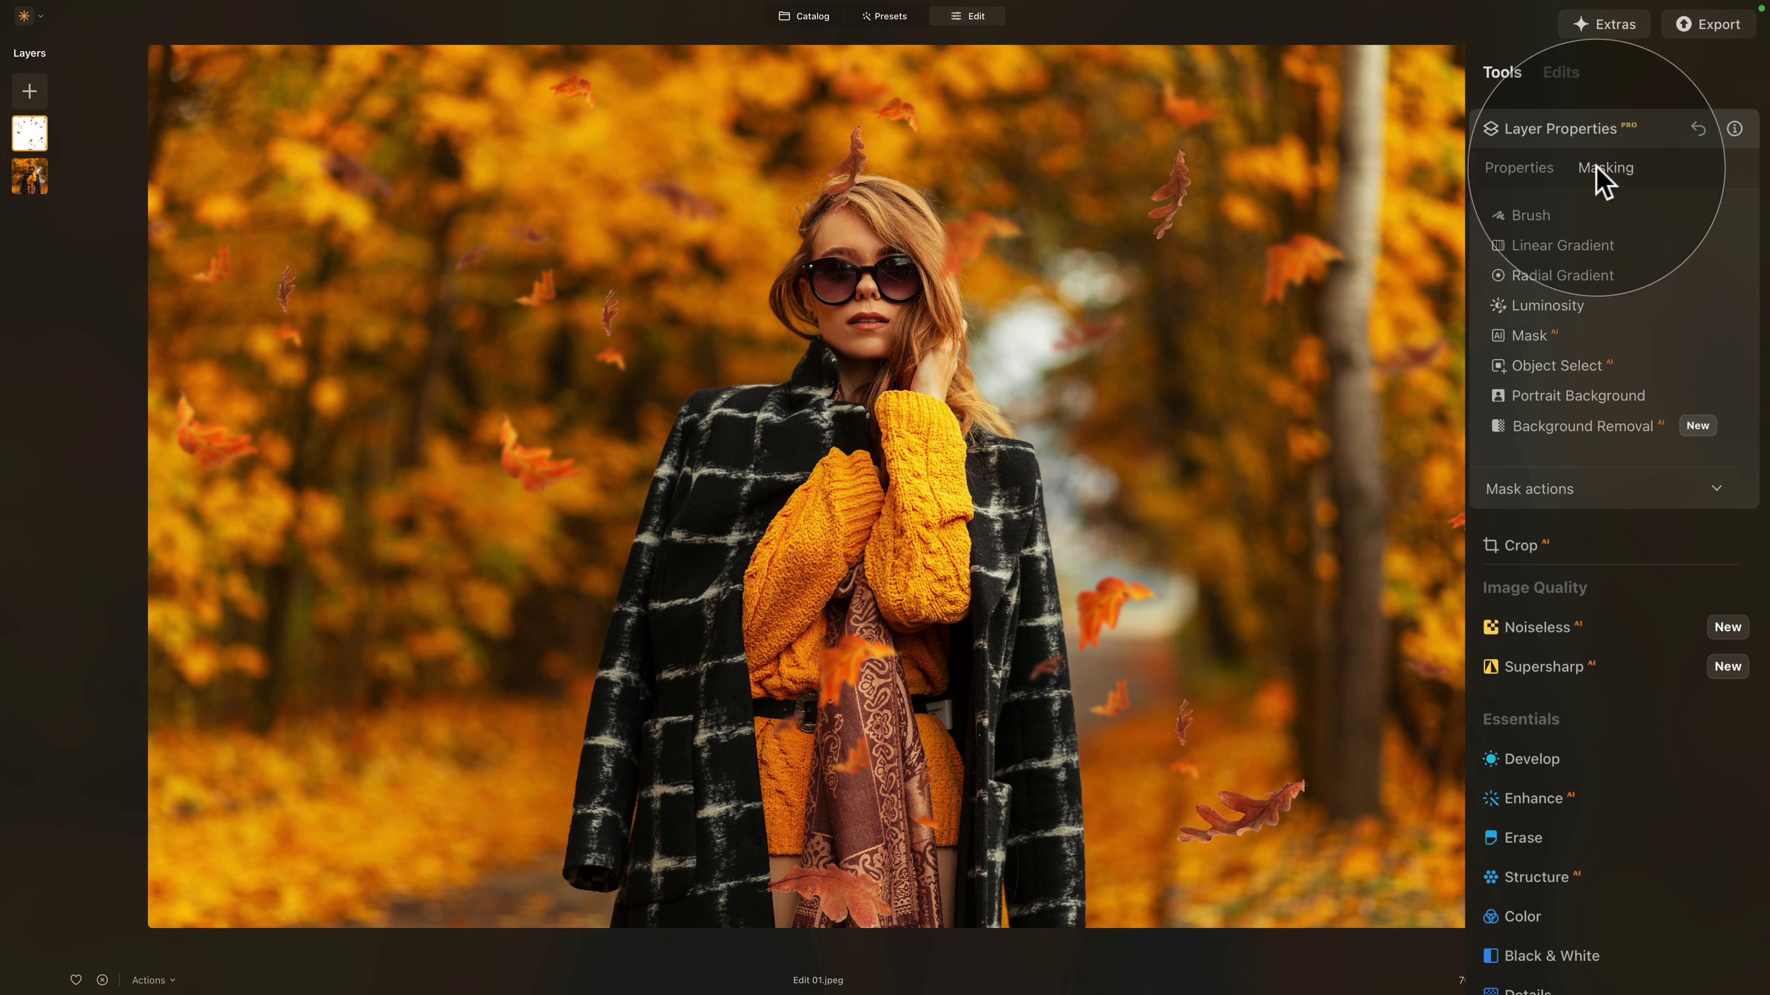
pyautogui.click(1539, 215)
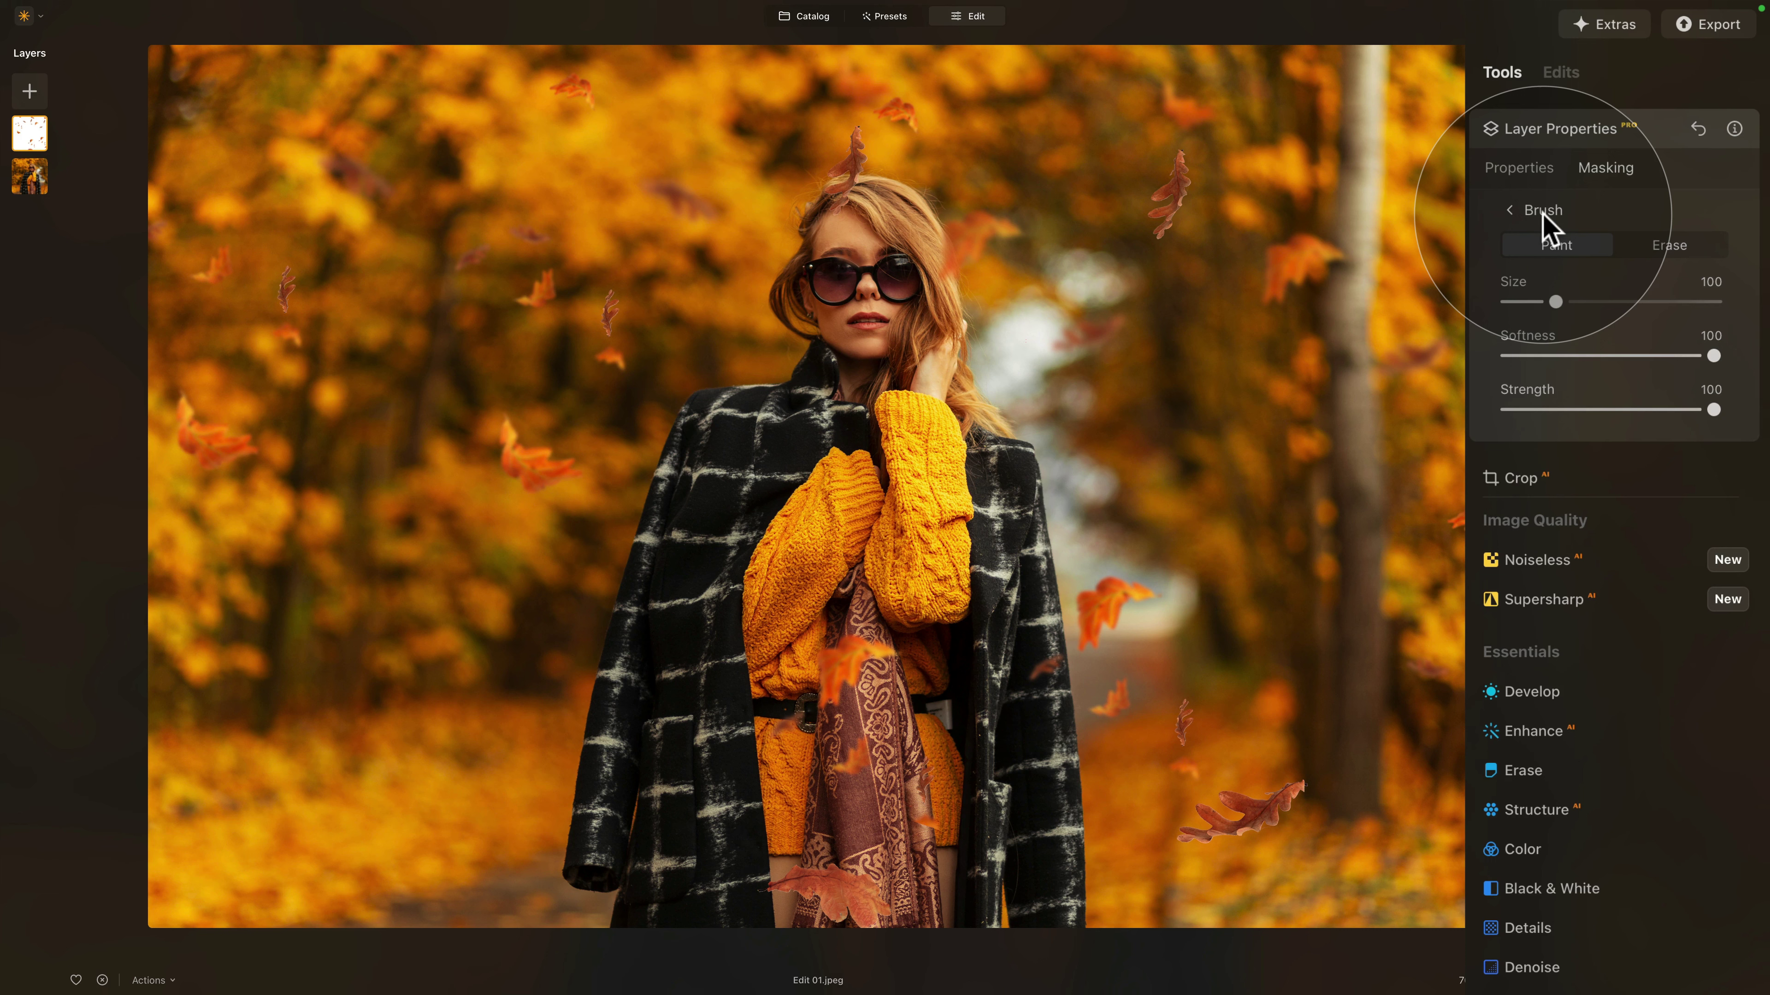
pyautogui.click(1672, 248)
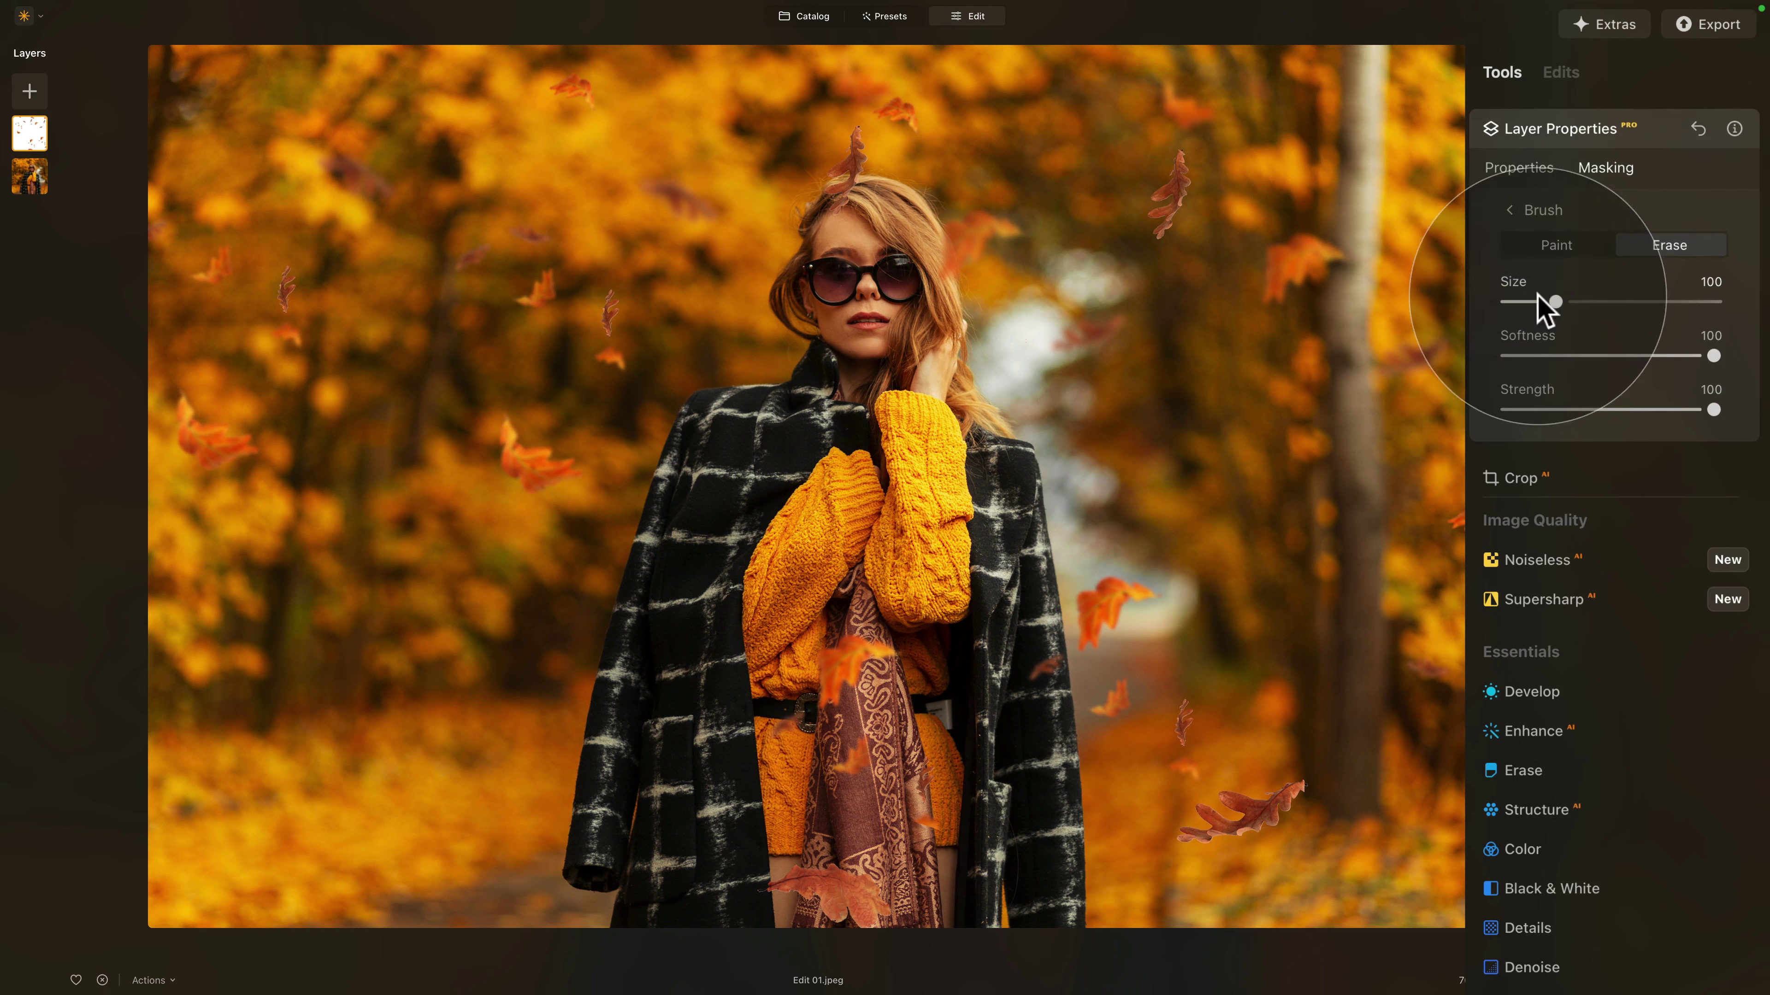
pyautogui.moveTo(1555, 302); pyautogui.dragTo(1544, 301)
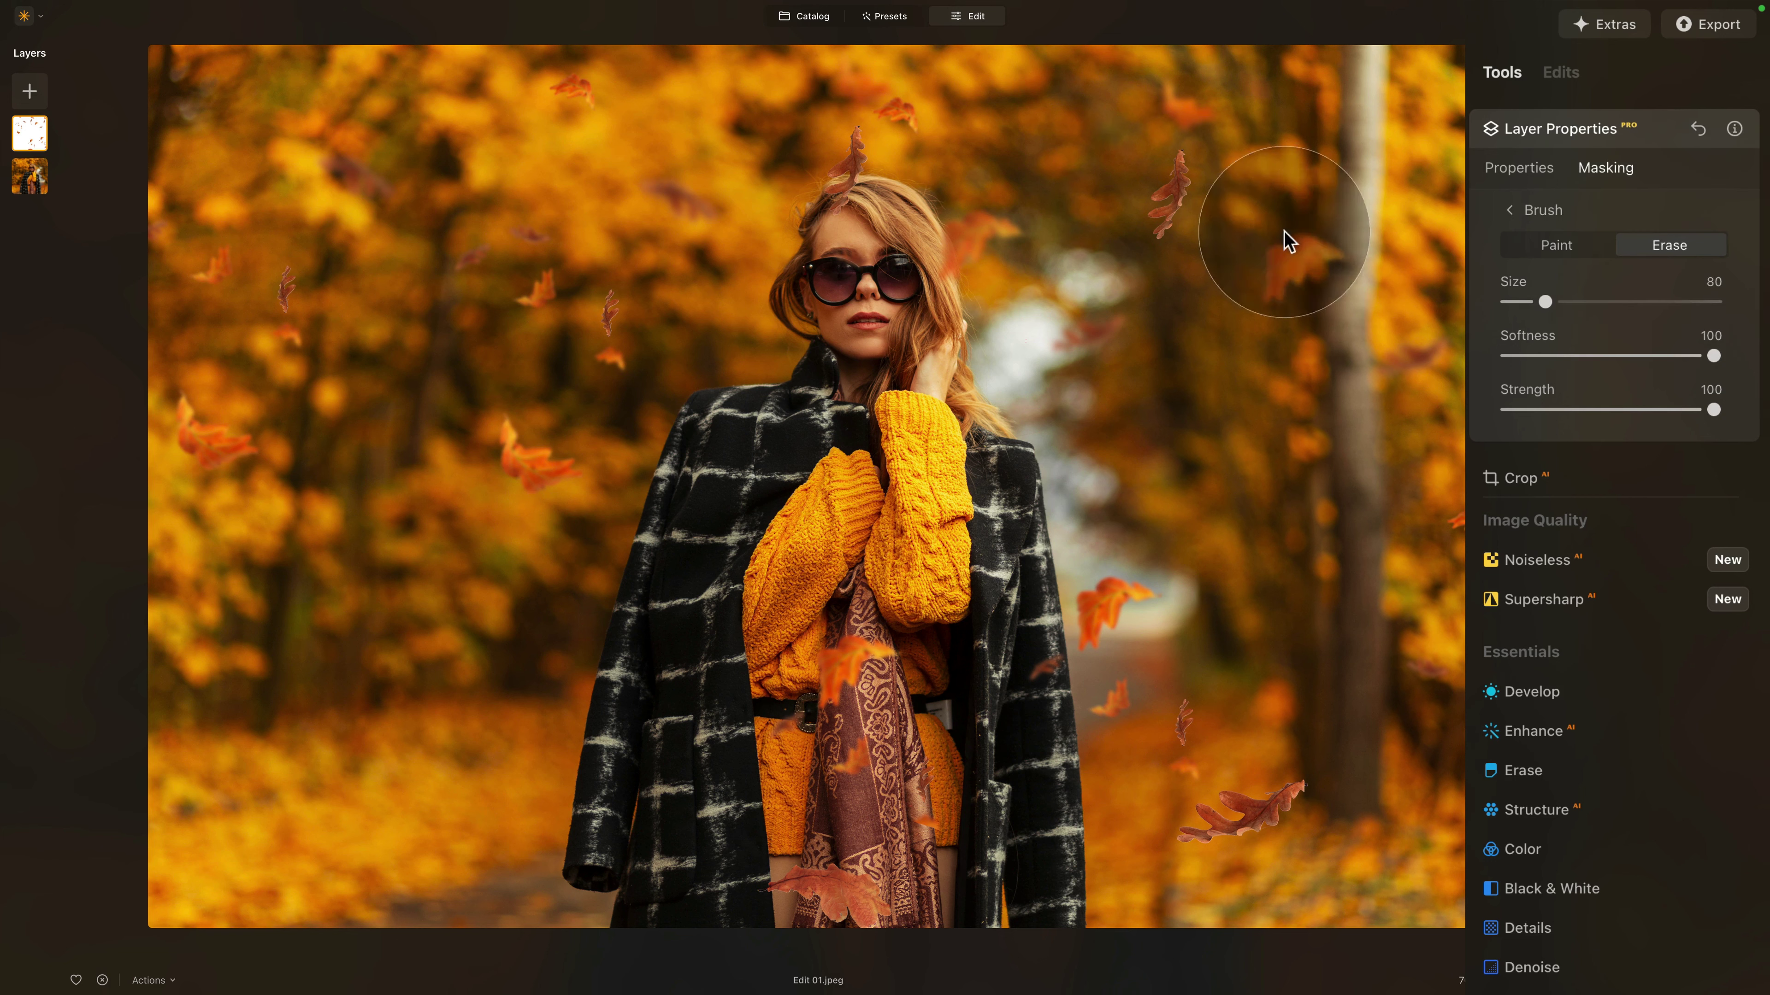
pyautogui.moveTo(1714, 355); pyautogui.dragTo(1526, 356)
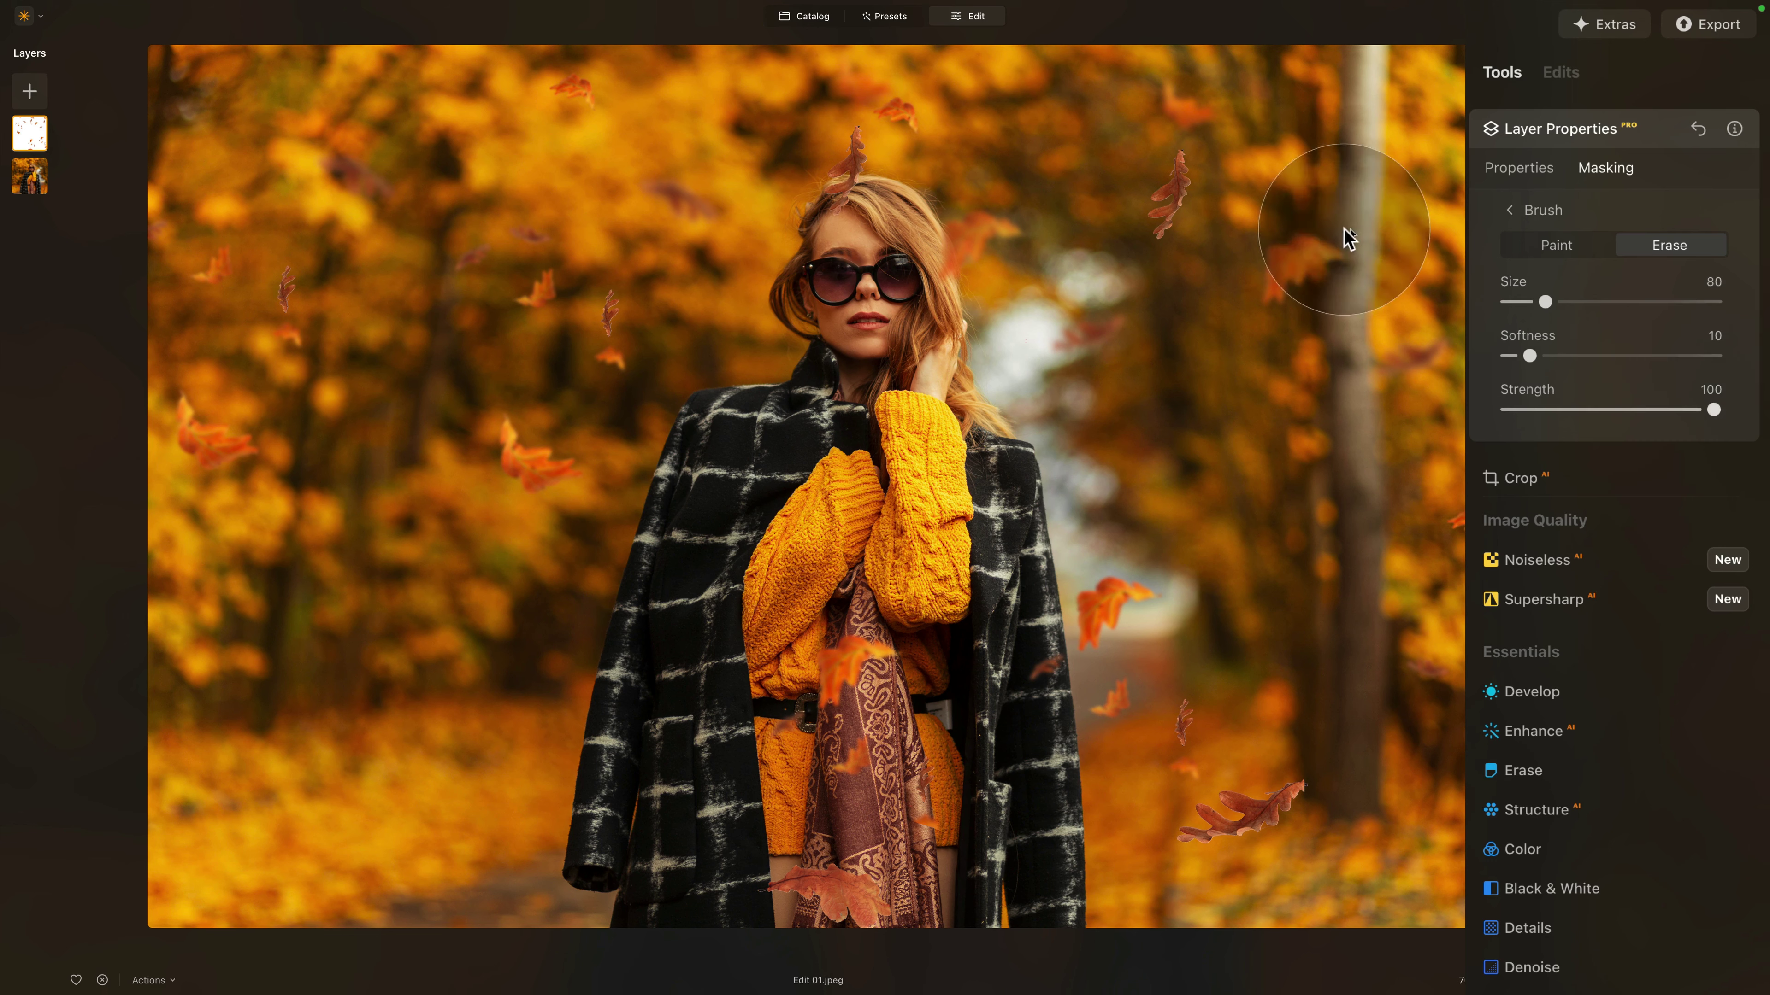
pyautogui.moveTo(1174, 174)
pyautogui.mouseDown()
pyautogui.moveTo(1161, 237)
pyautogui.moveTo(1169, 178)
pyautogui.mouseUp()
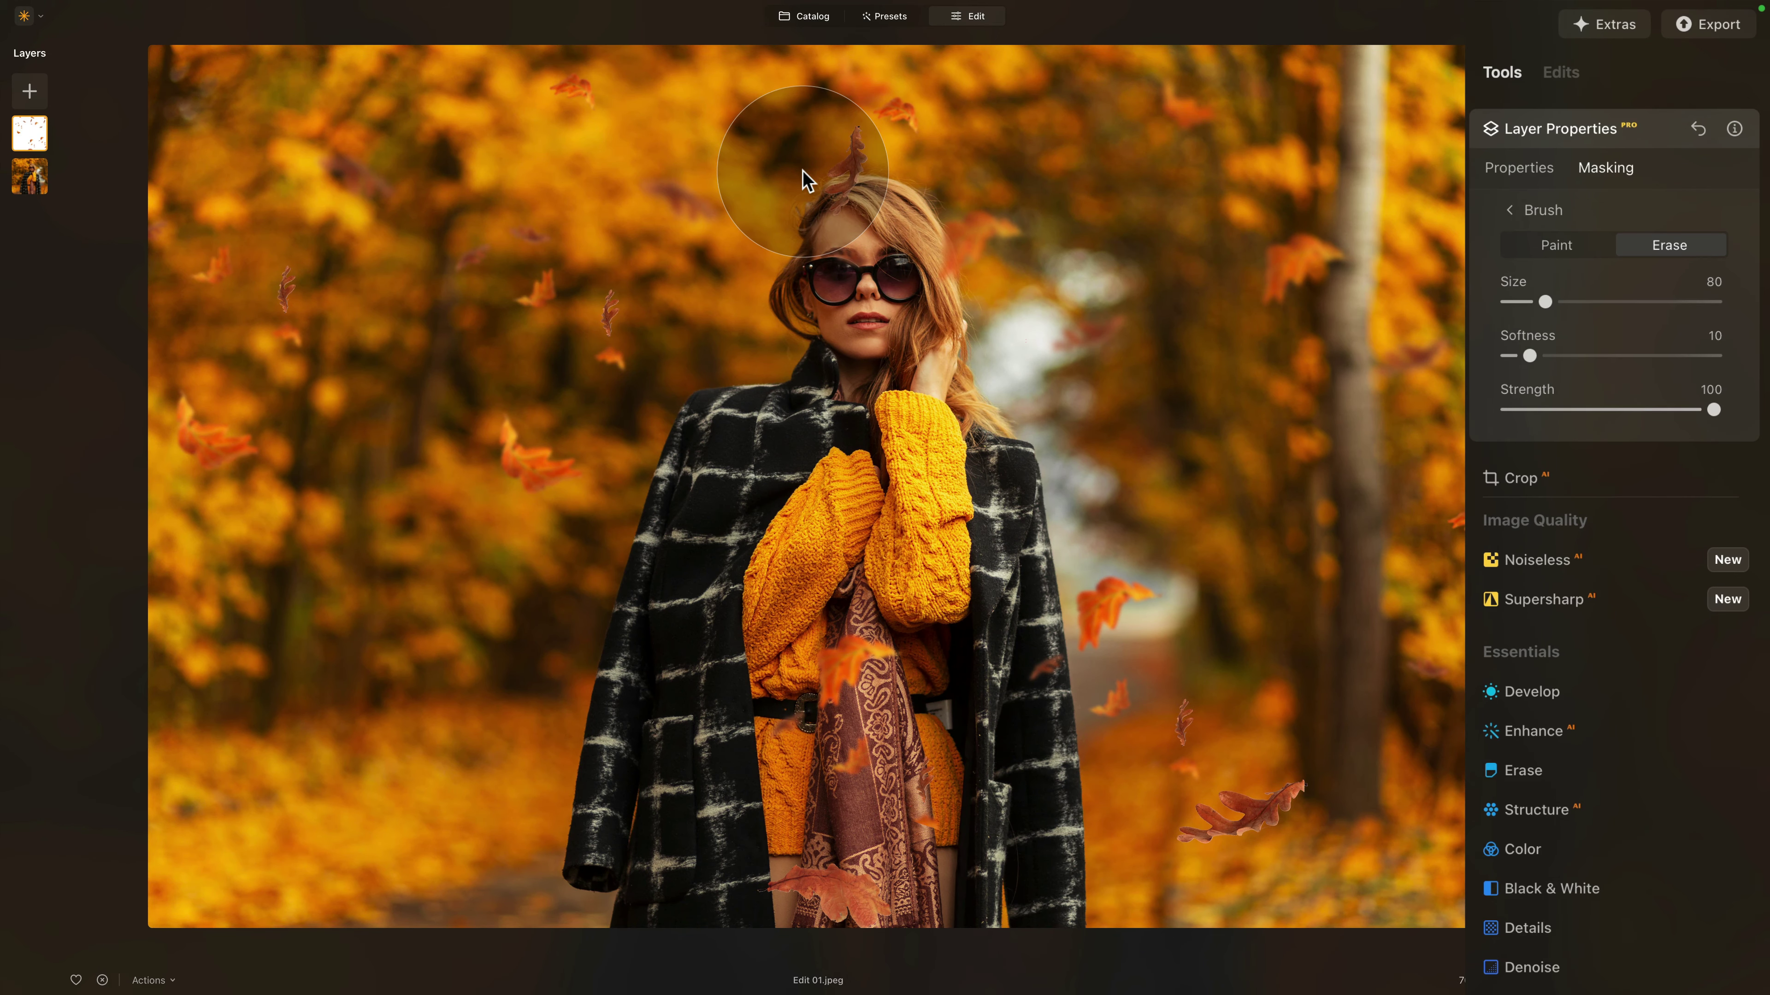
# Reduce the mask brush size to 56 and erase the leaf touching the top of the woman's hair
pyautogui.press('[')
pyautogui.press('[')
pyautogui.press('[')
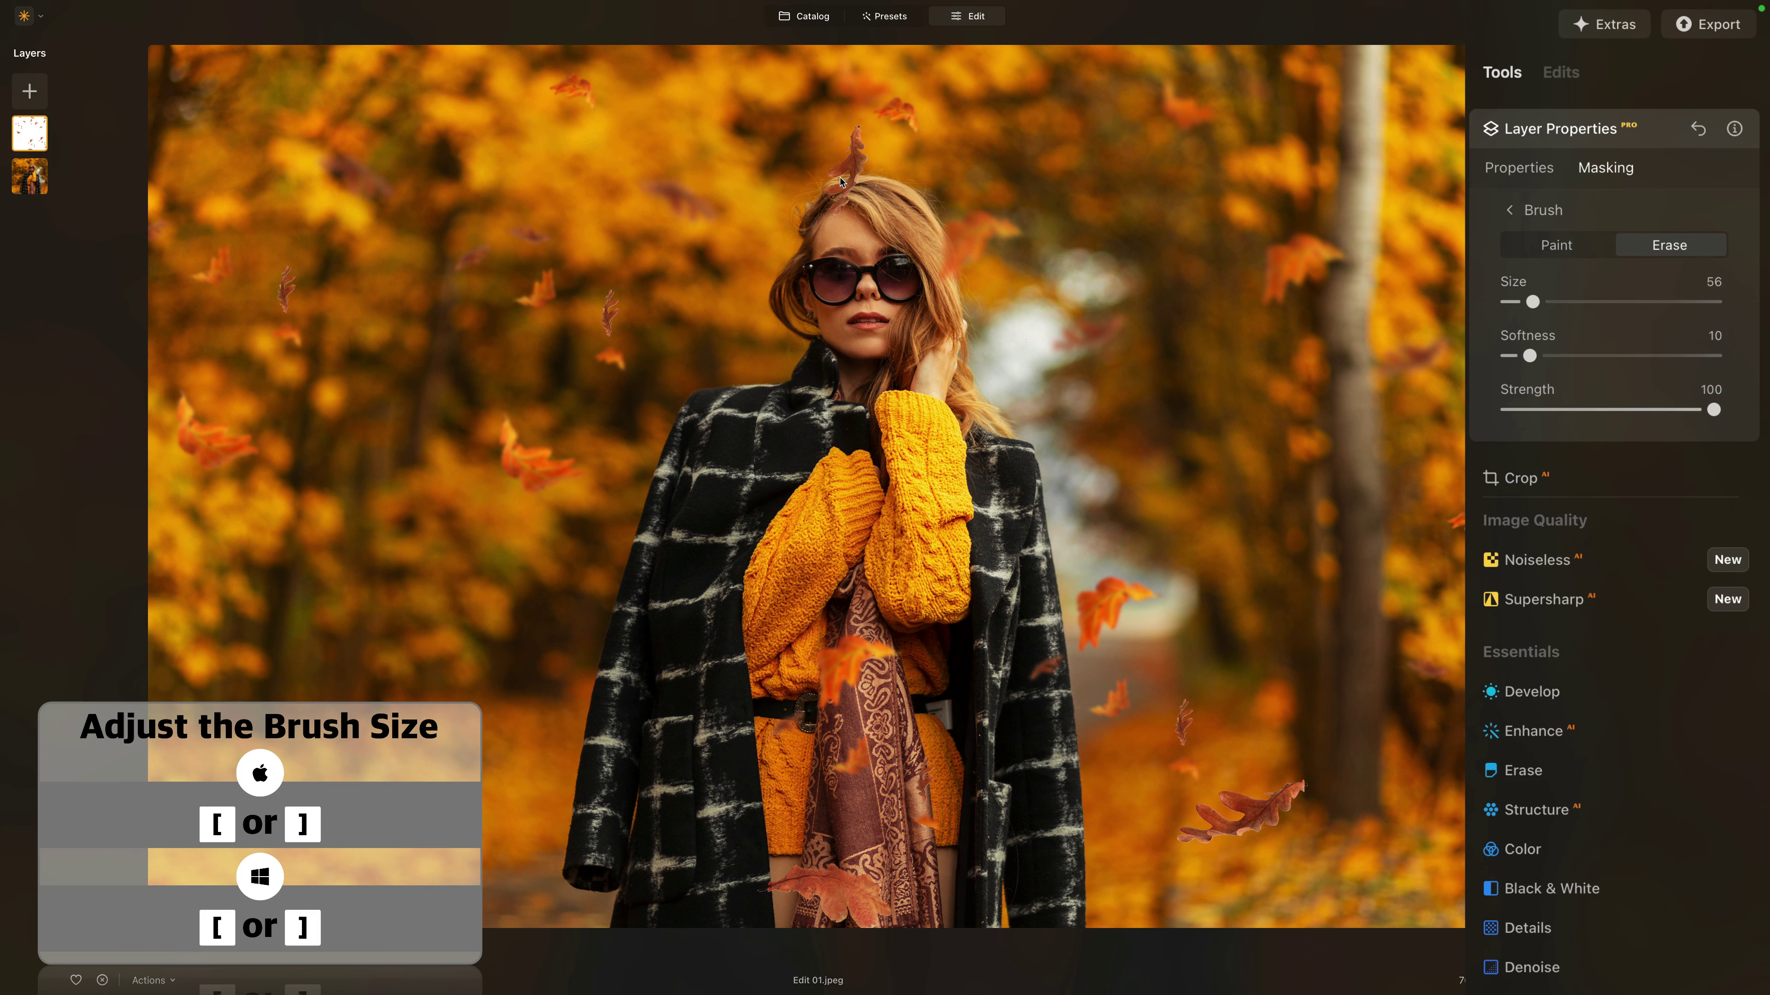
pyautogui.moveTo(845, 143)
pyautogui.mouseDown()
pyautogui.moveTo(861, 177)
pyautogui.moveTo(834, 204)
pyautogui.moveTo(840, 149)
pyautogui.moveTo(840, 177)
pyautogui.mouseUp()
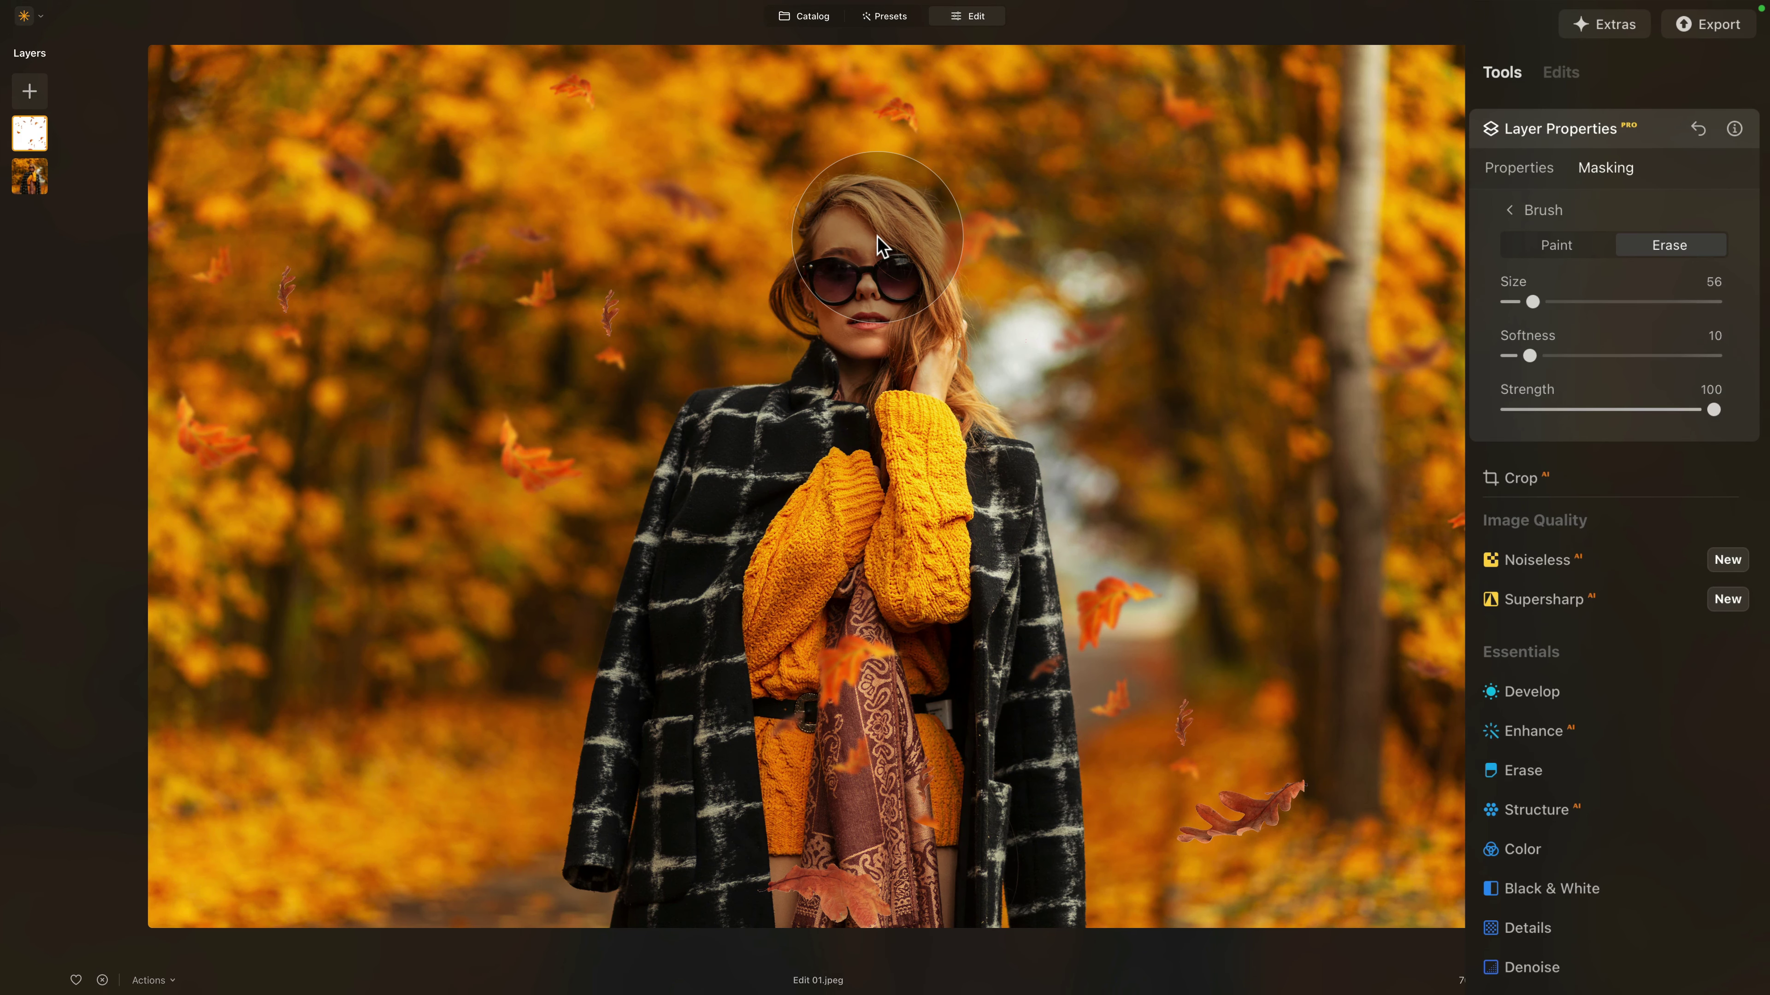
# Enlarge the mask brush to size 80 and erase the leaf at the scarf's lower end and the sharp leaves right of the coat
pyautogui.press(']')
pyautogui.press(']')
pyautogui.press(']')
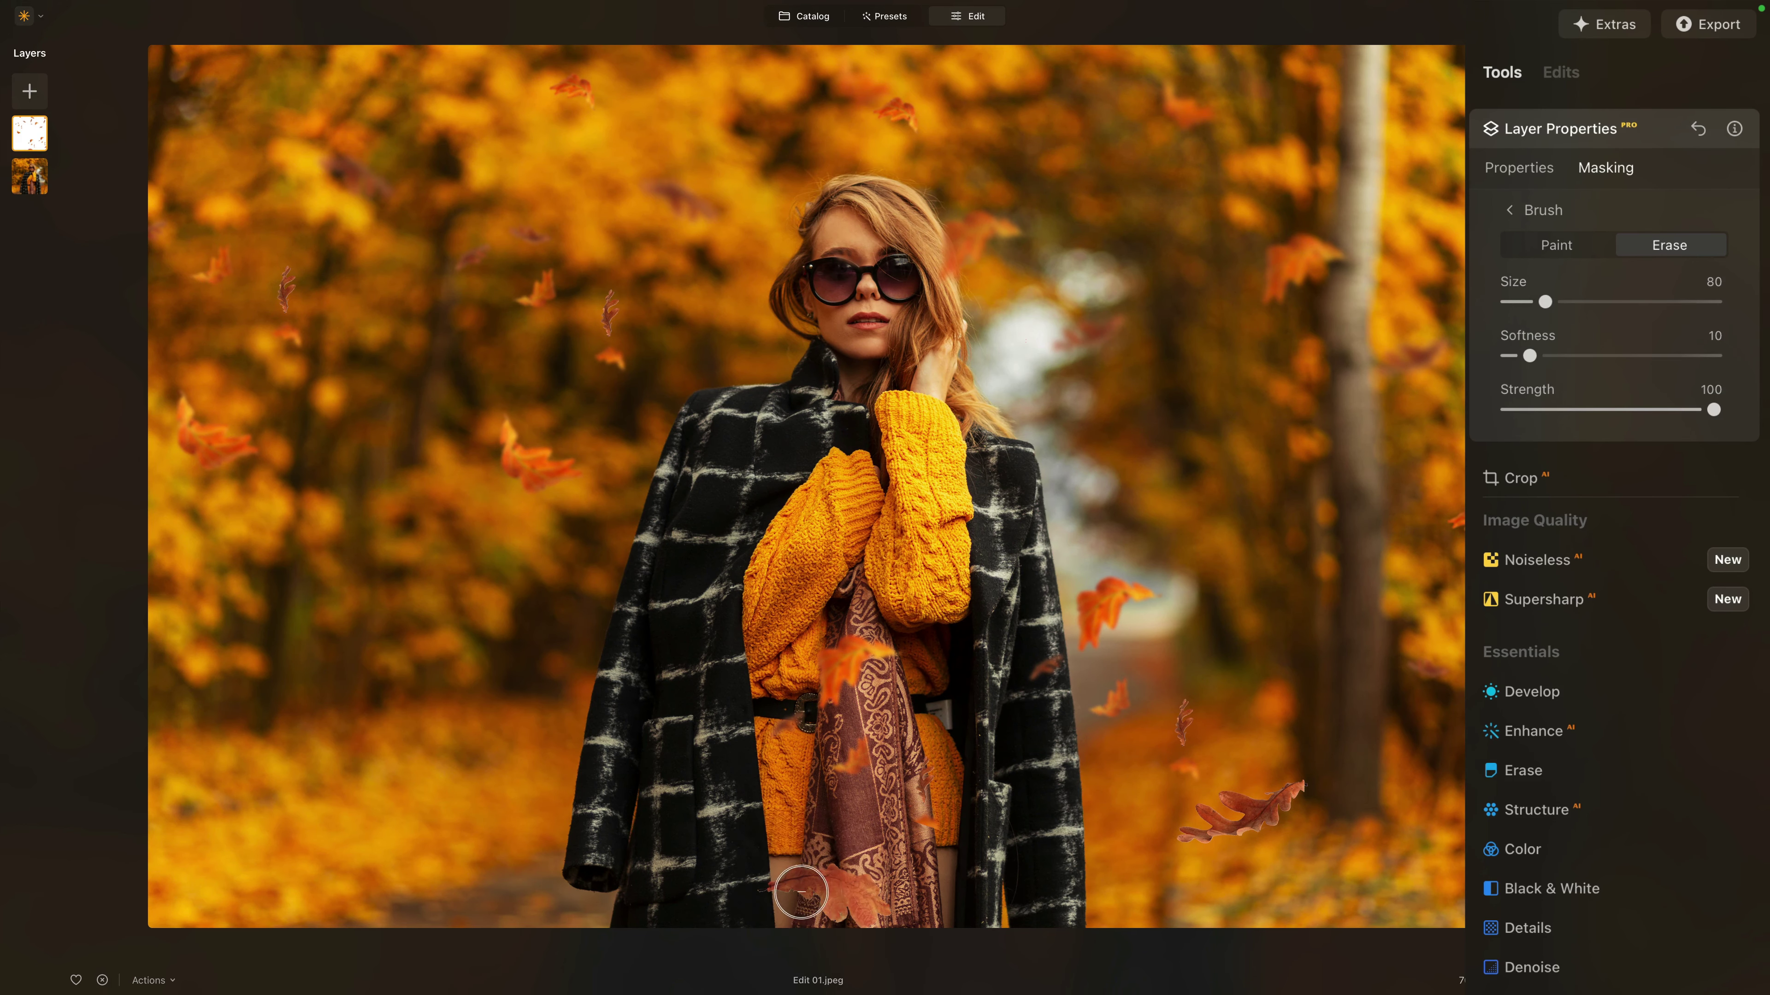
pyautogui.moveTo(764, 885)
pyautogui.mouseDown()
pyautogui.moveTo(851, 885)
pyautogui.moveTo(829, 864)
pyautogui.moveTo(841, 875)
pyautogui.moveTo(812, 892)
pyautogui.moveTo(836, 899)
pyautogui.mouseUp()
pyautogui.moveTo(1308, 794)
pyautogui.mouseDown()
pyautogui.moveTo(1170, 837)
pyautogui.moveTo(1233, 805)
pyautogui.moveTo(1247, 753)
pyautogui.moveTo(1178, 715)
pyautogui.moveTo(1183, 740)
pyautogui.mouseUp()
# Reduce the mask brush size to 32 and erase the two narrow upright leaves in the trees left of the woman
pyautogui.press('[')
pyautogui.press('[')
pyautogui.press('[')
pyautogui.press('[')
pyautogui.press('[')
pyautogui.press('[')
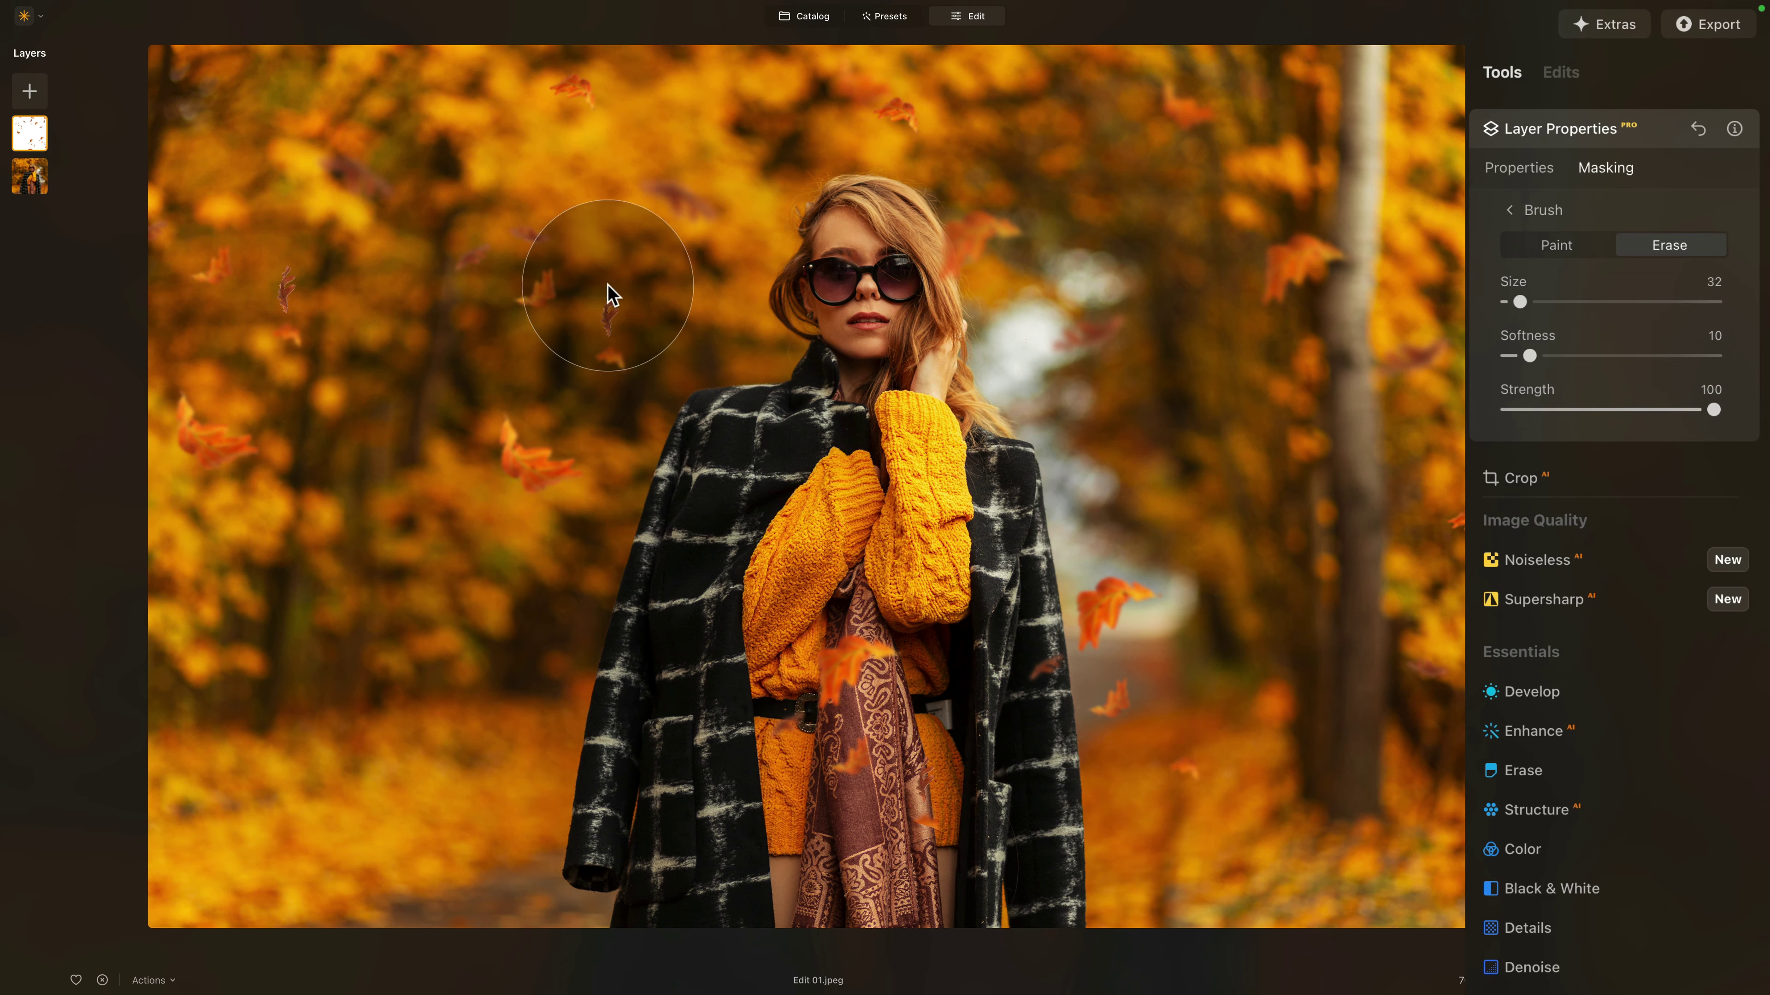
pyautogui.moveTo(608, 292); pyautogui.dragTo(606, 339)
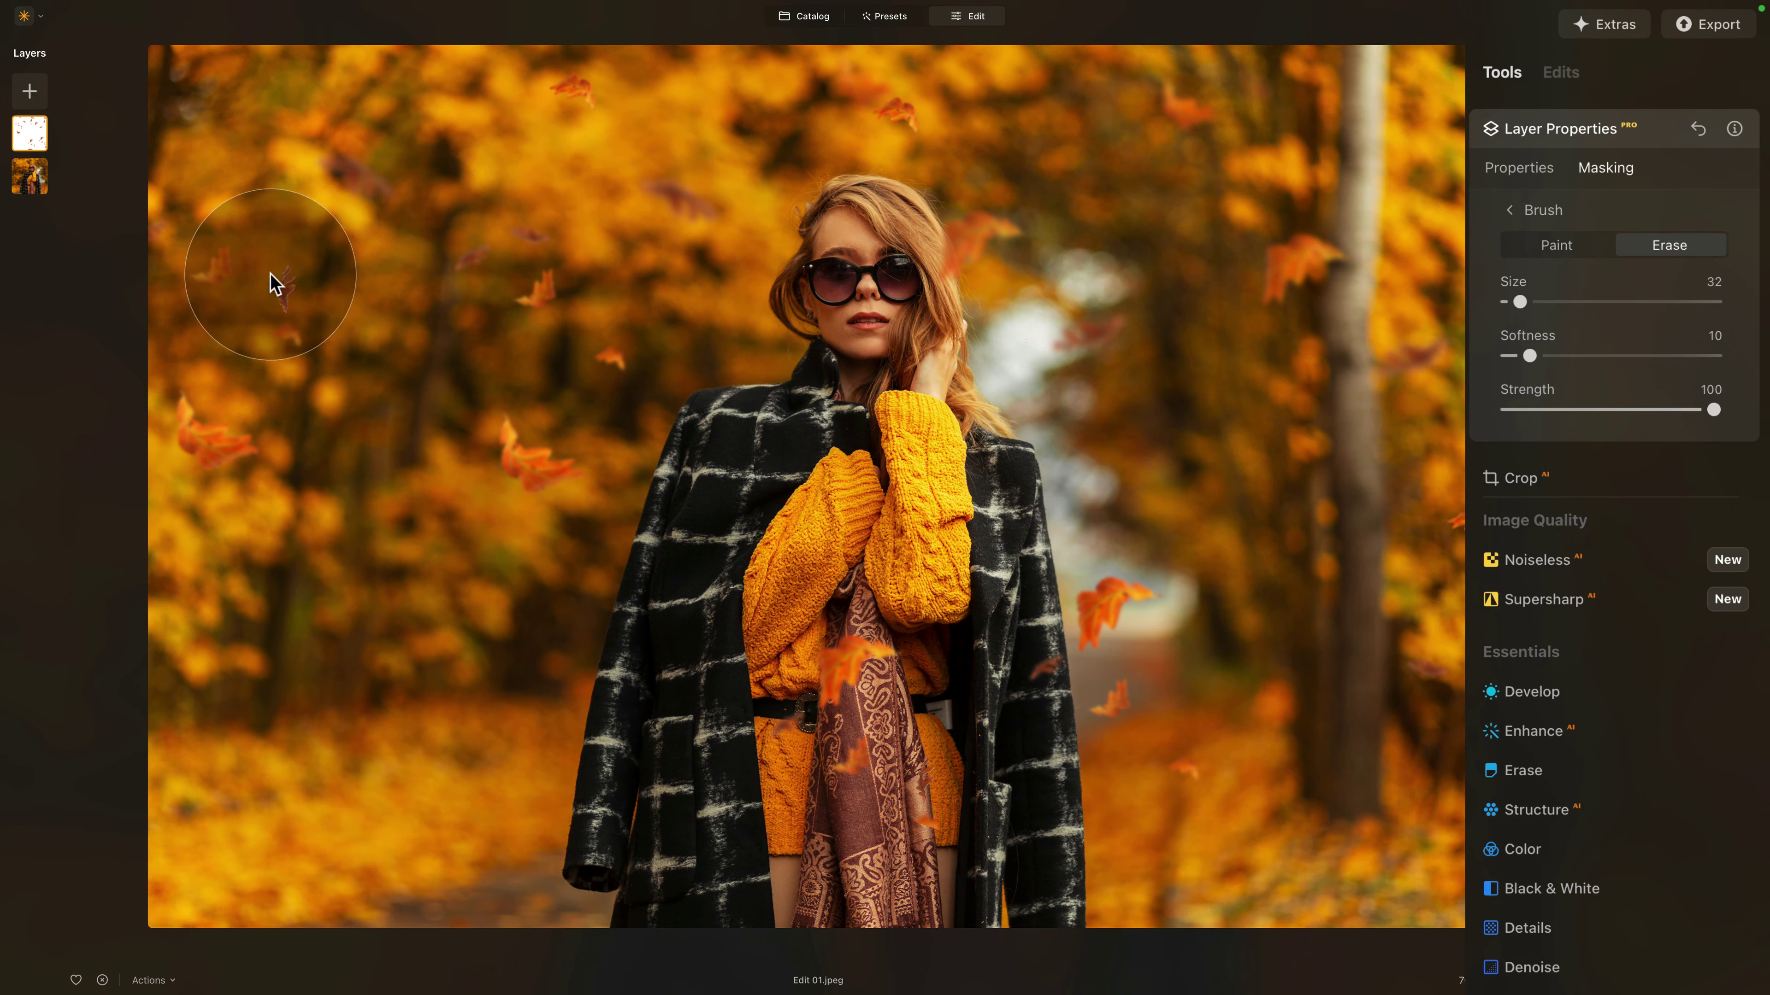
pyautogui.moveTo(288, 275); pyautogui.dragTo(284, 314)
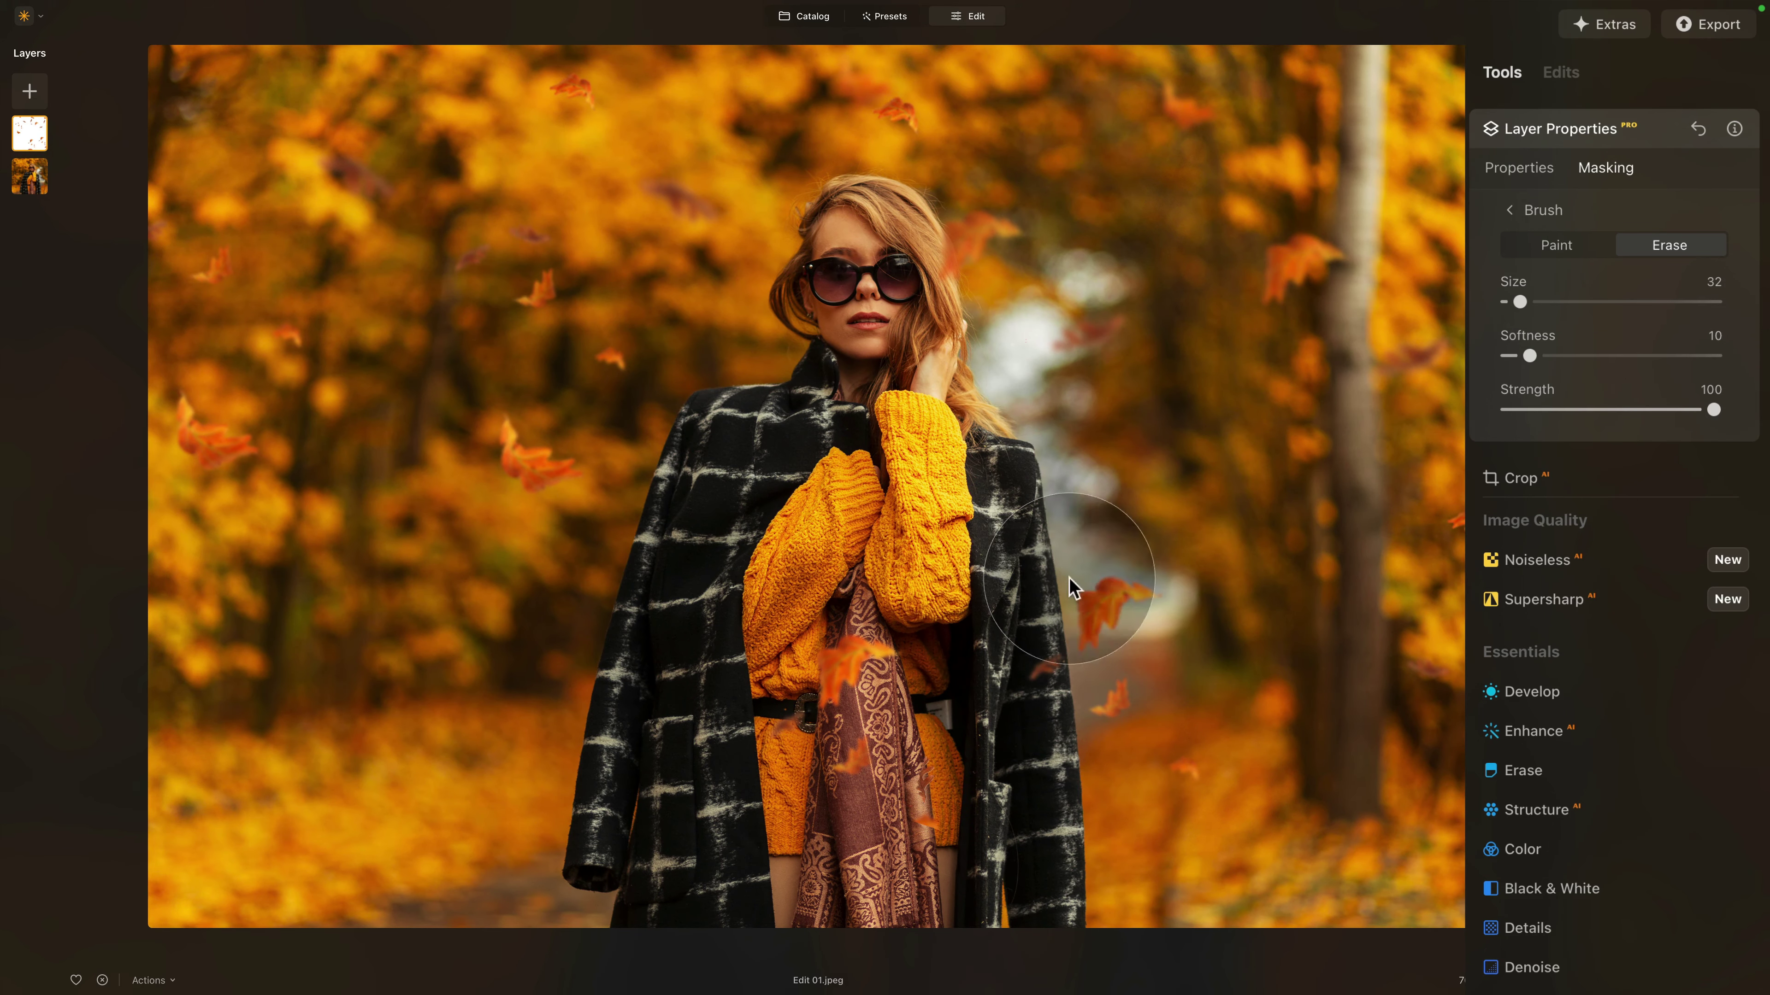
# Return to the leaves layer's properties and compare the image before and after the edits
pyautogui.click(1518, 171)
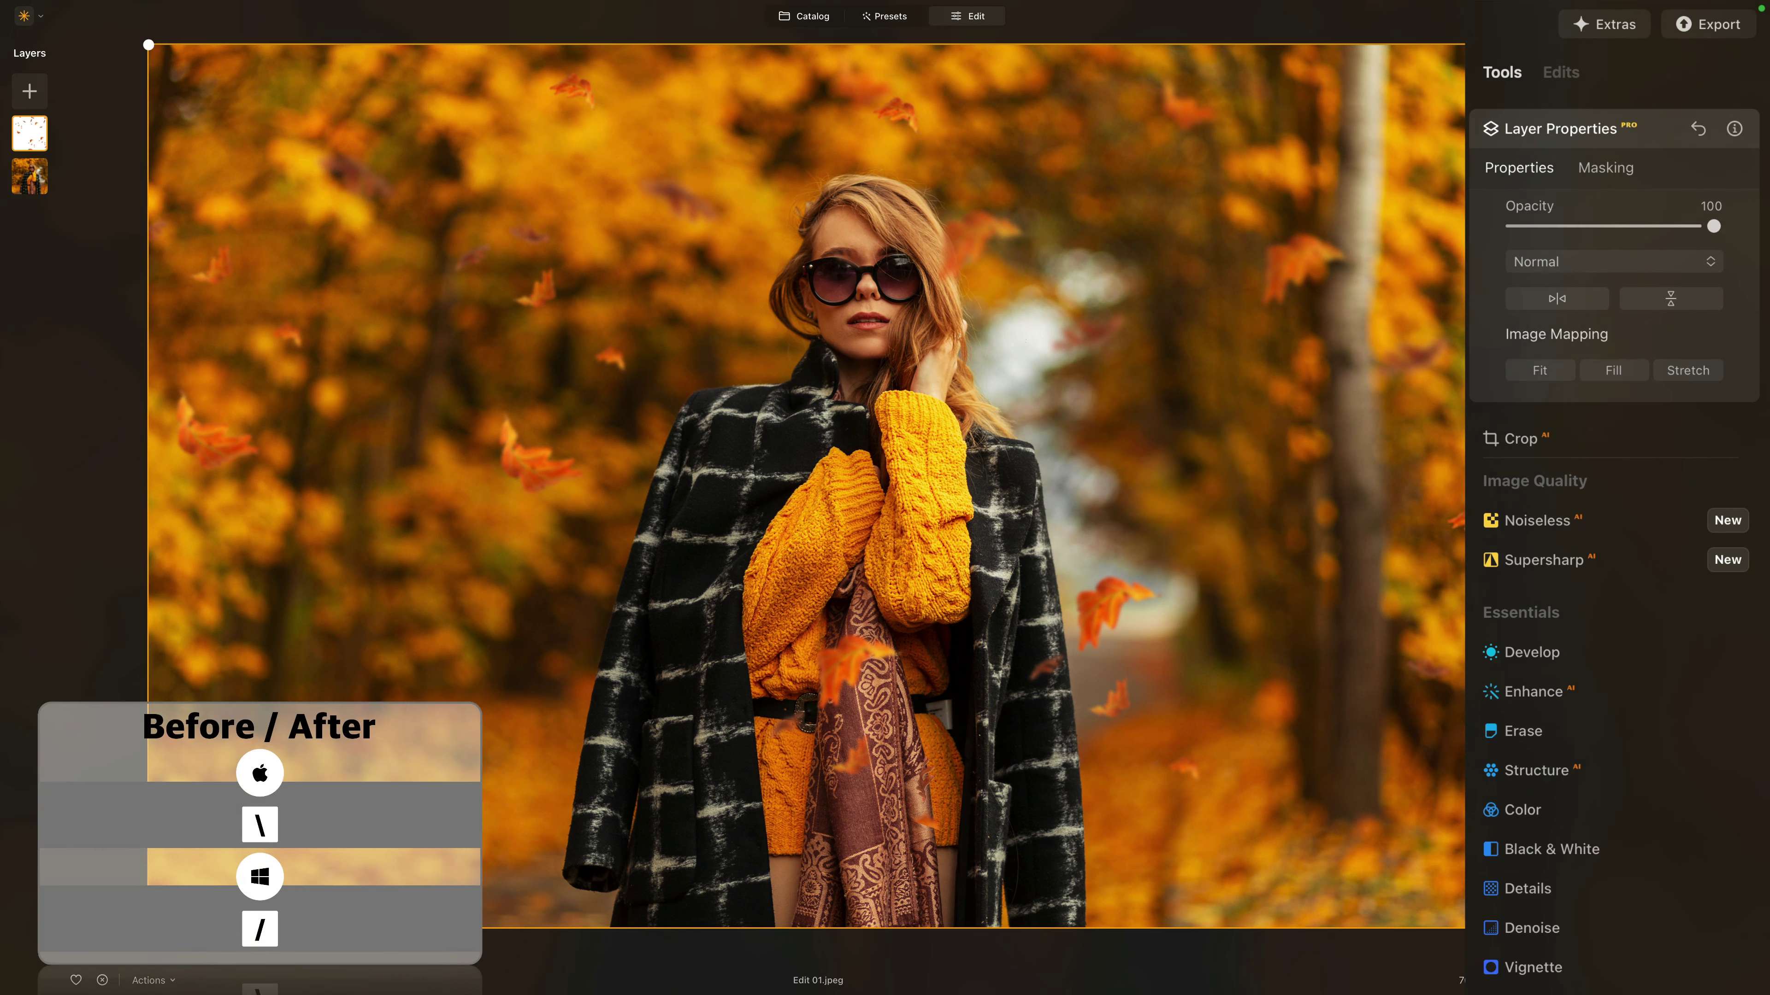
pyautogui.press('\\')
pyautogui.press('\\')
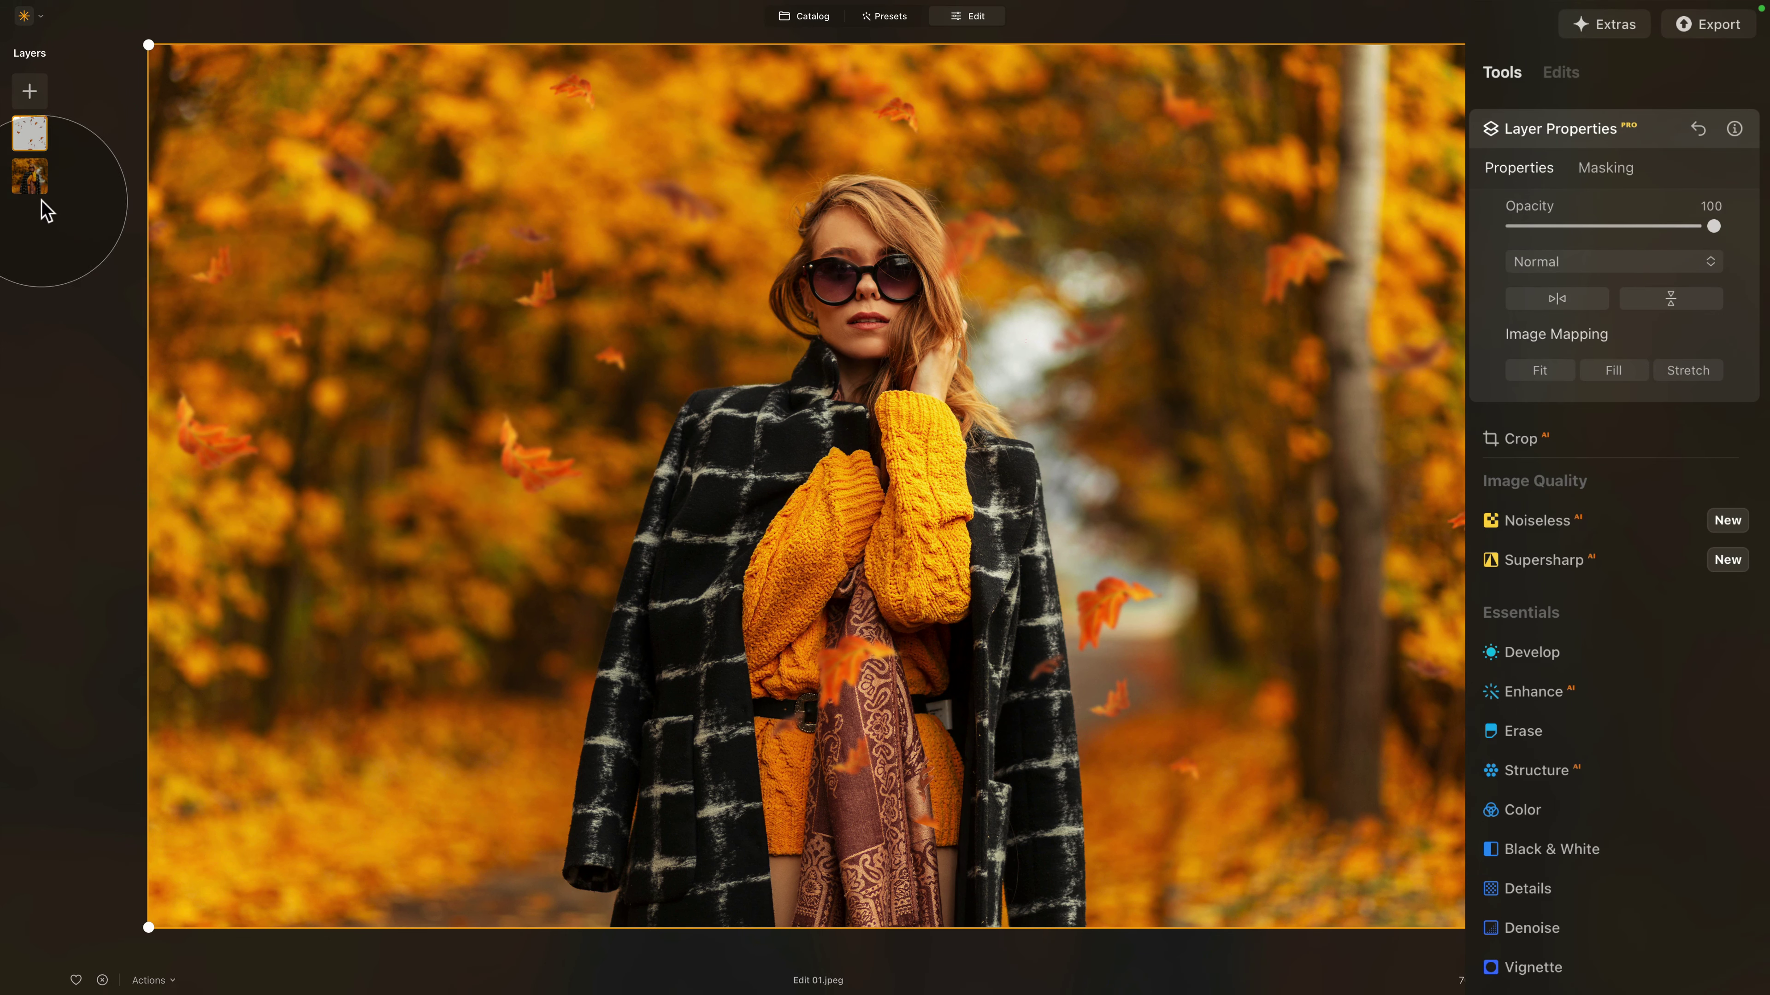
# Duplicate the falling leaves layer and flip the copy horizontally
pyautogui.rightClick(29, 139)
pyautogui.click(82, 155)
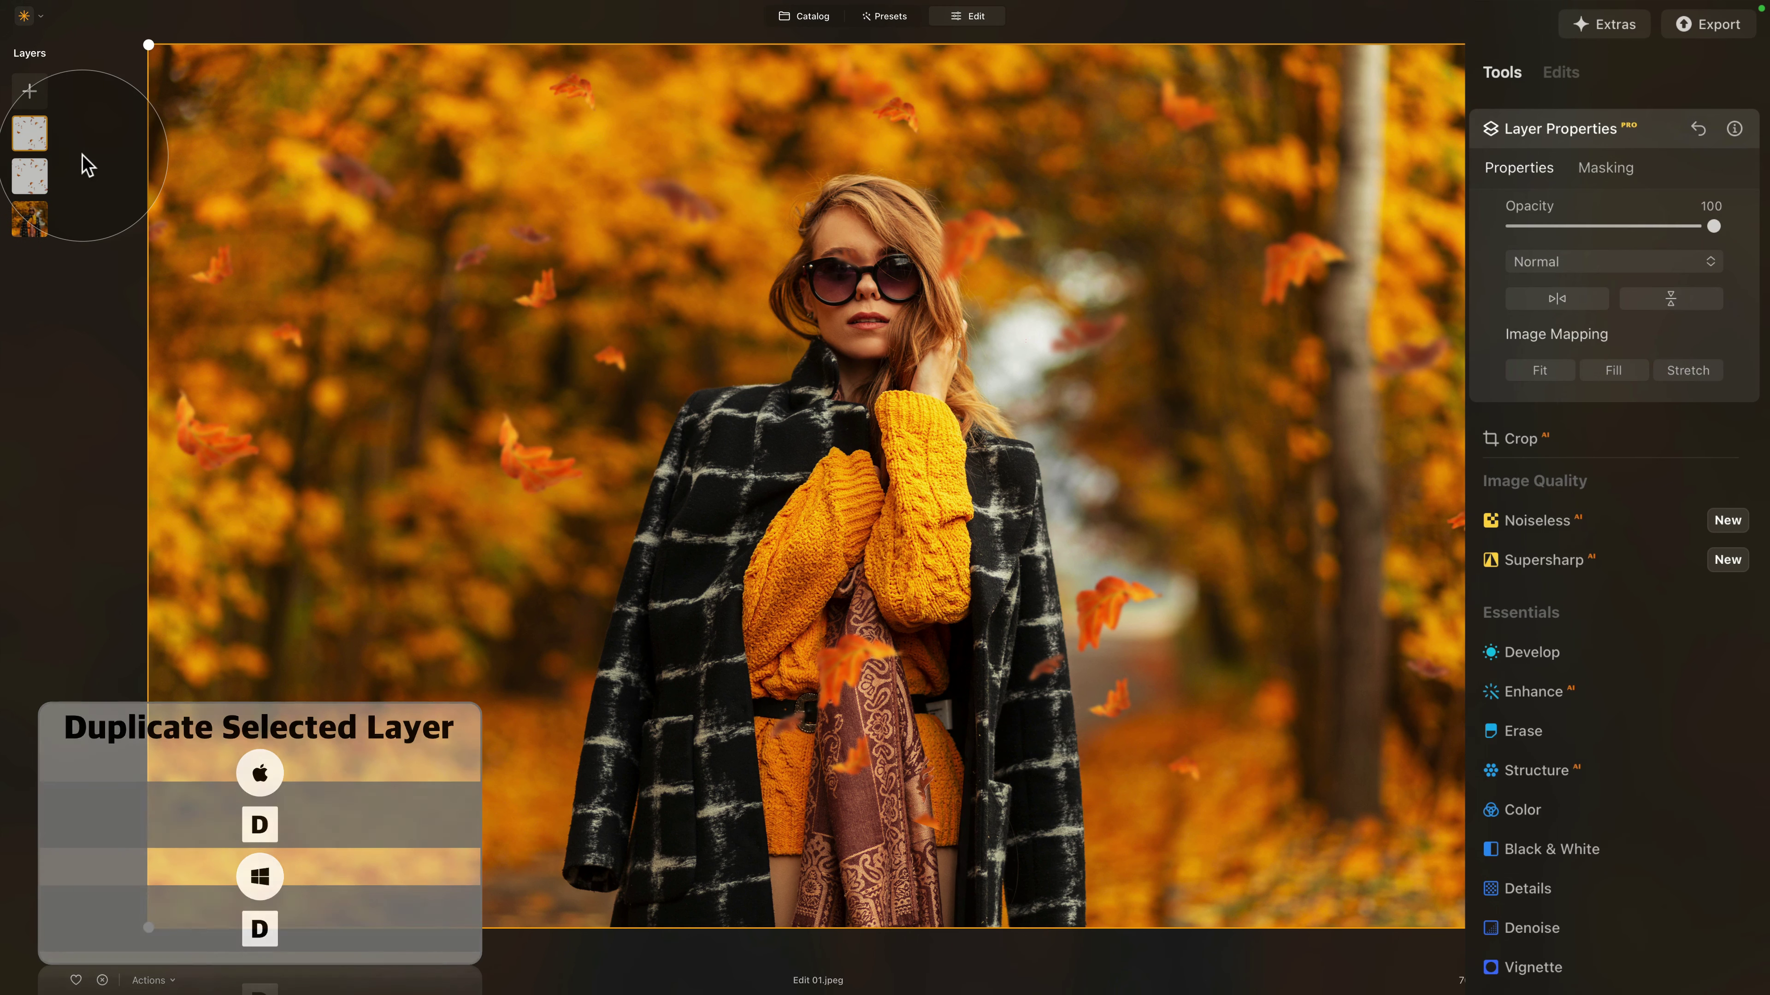
pyautogui.click(637, 383)
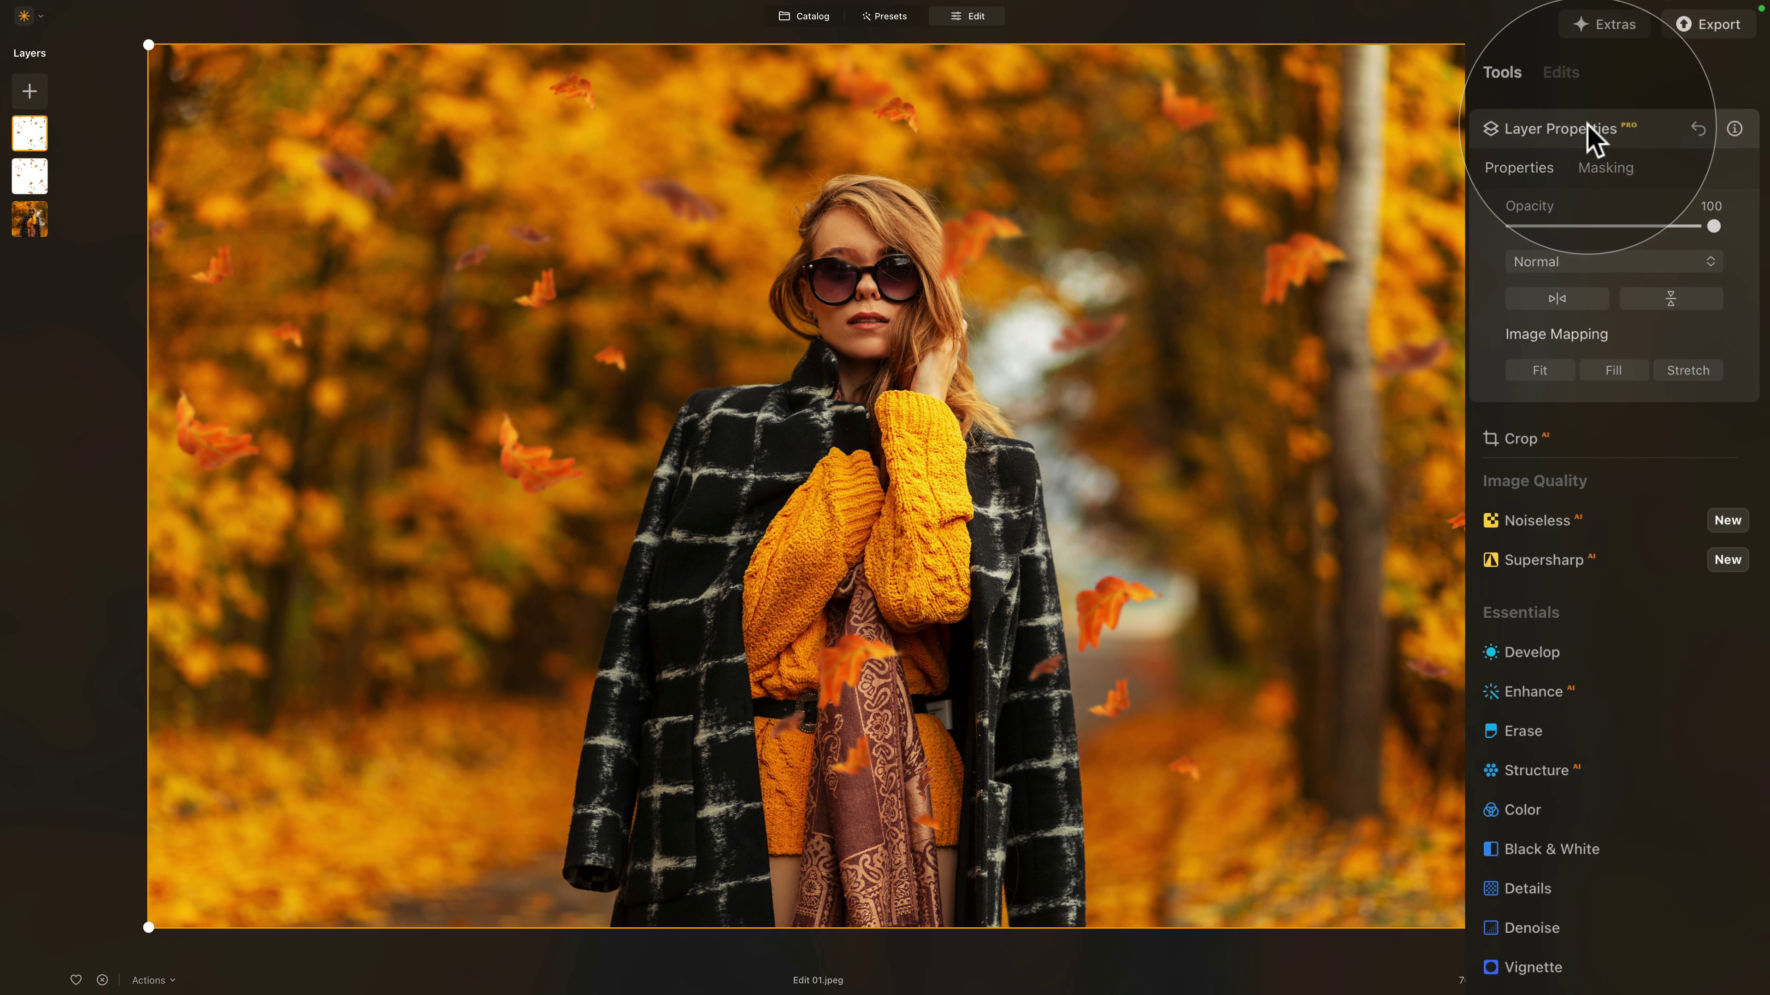
pyautogui.click(1579, 300)
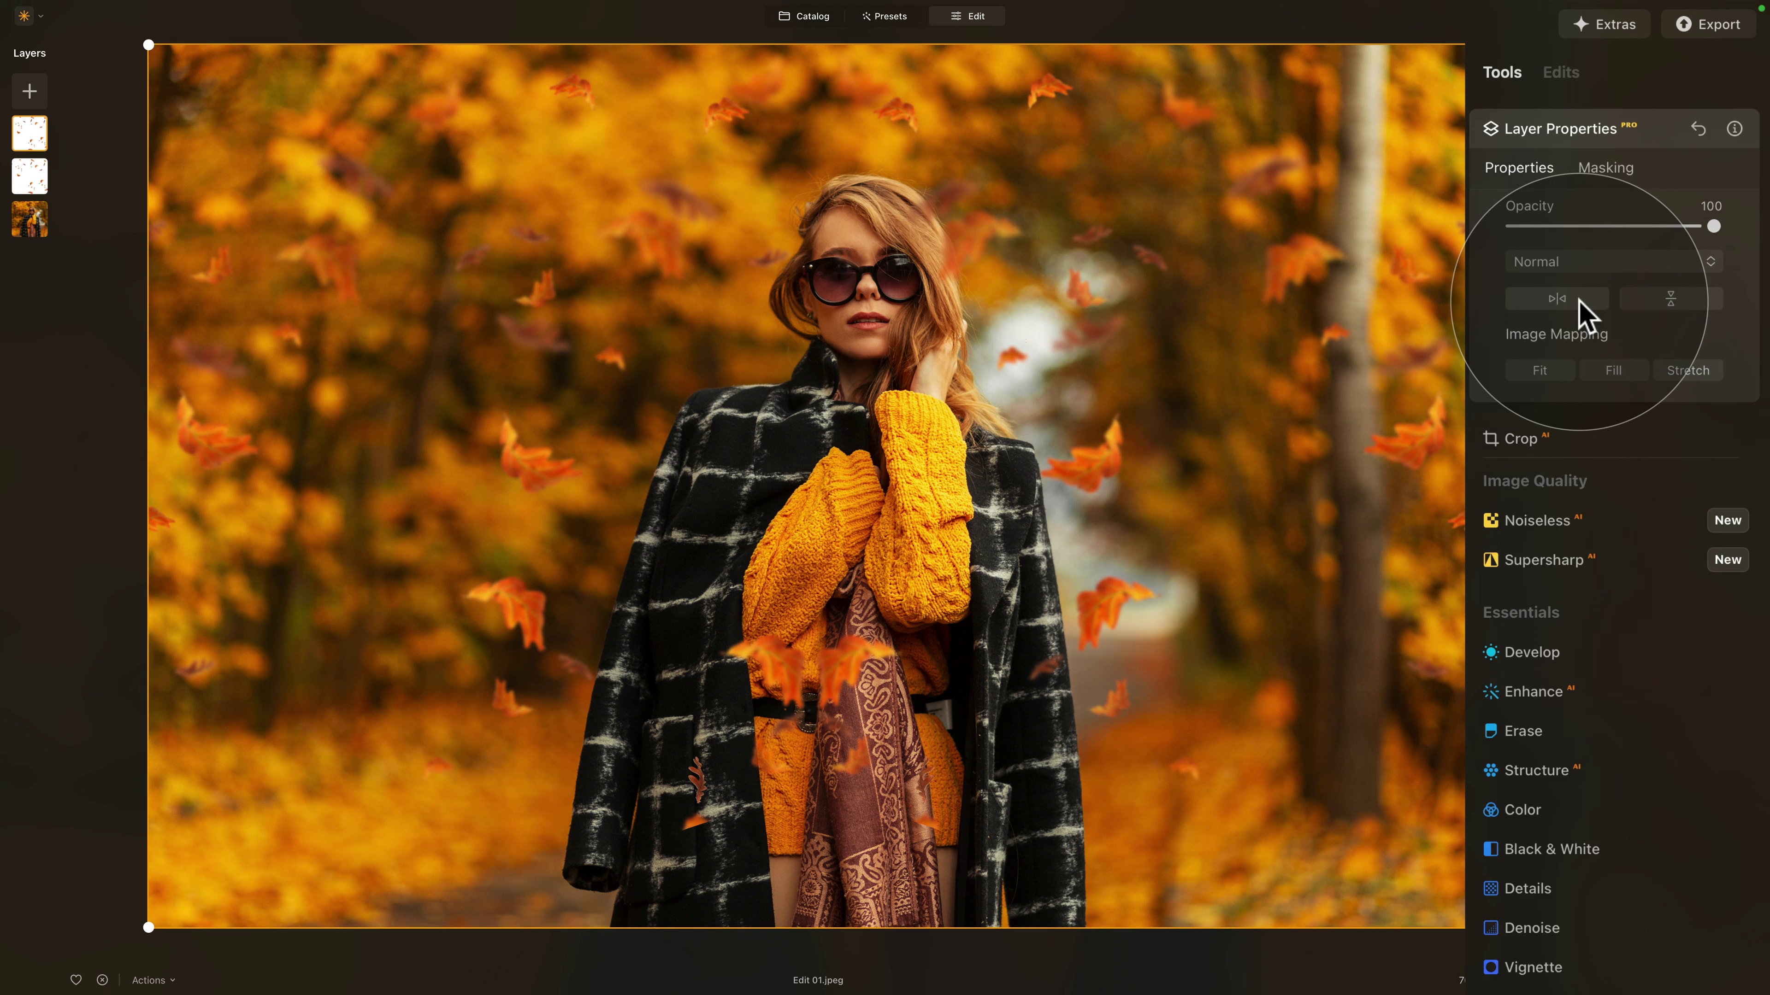
# Erase the flipped layer's leaf beside the woman's head using the mask brush at size 100 and softness 11
pyautogui.click(1595, 168)
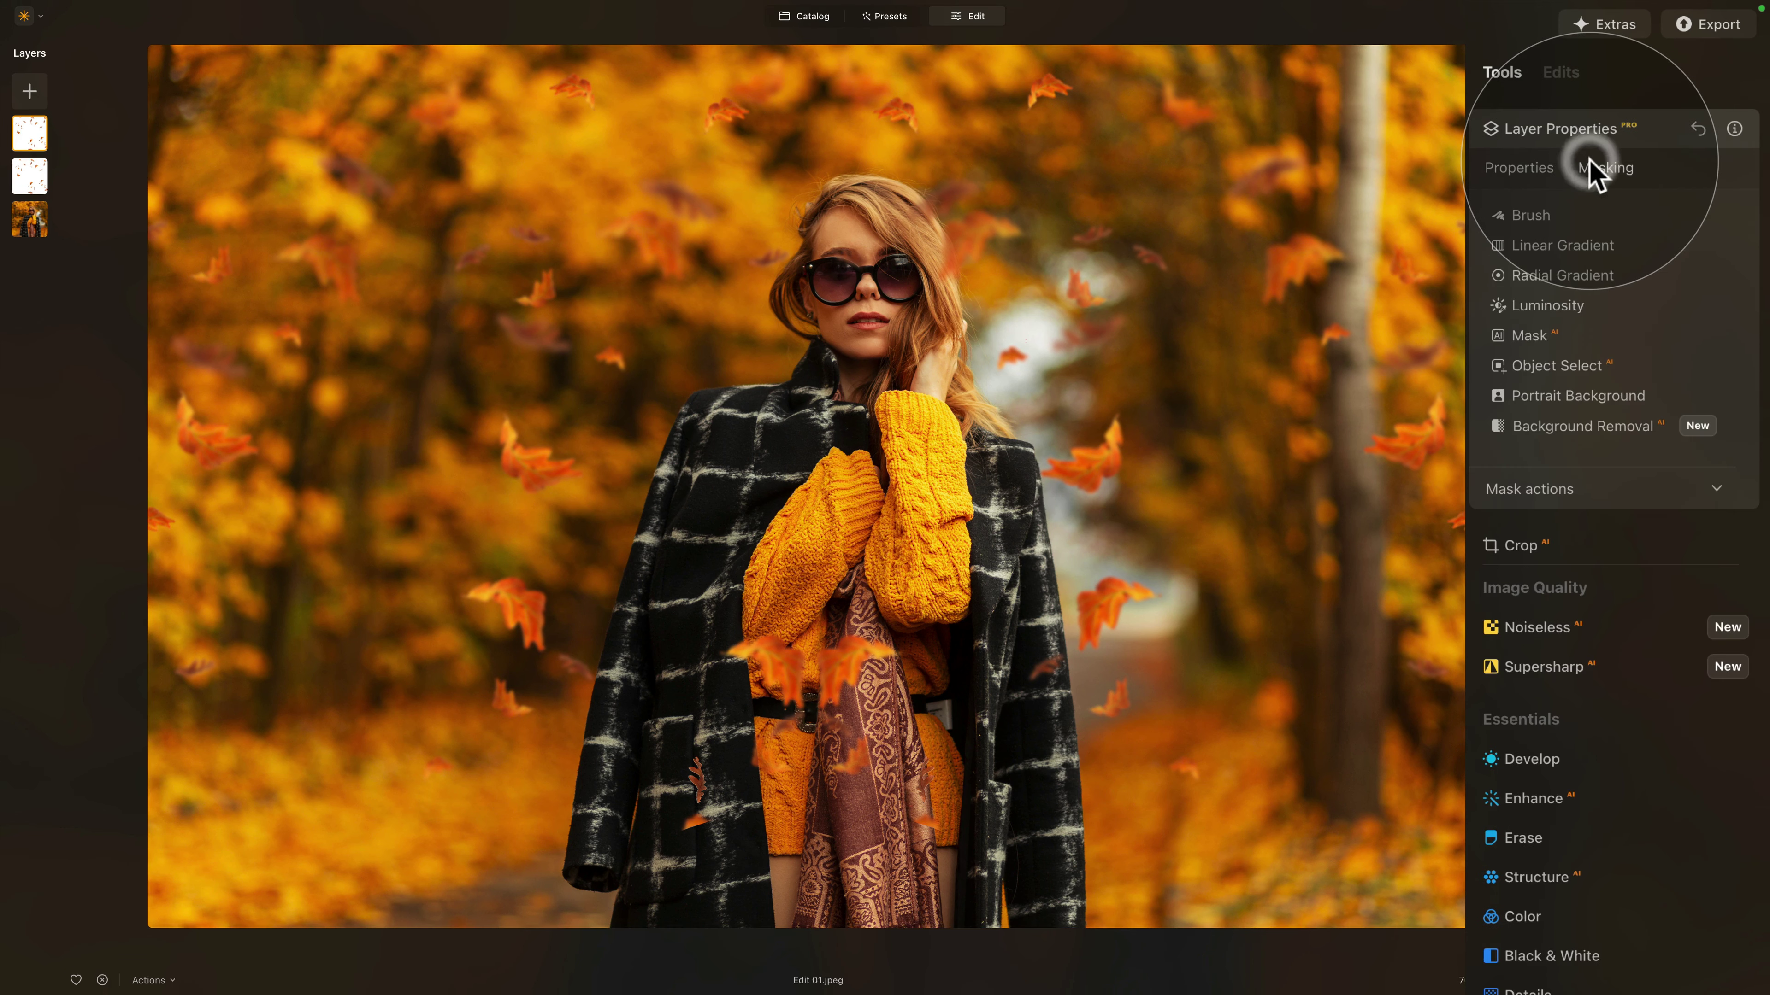
pyautogui.click(1548, 216)
pyautogui.click(1680, 248)
pyautogui.click(1521, 356)
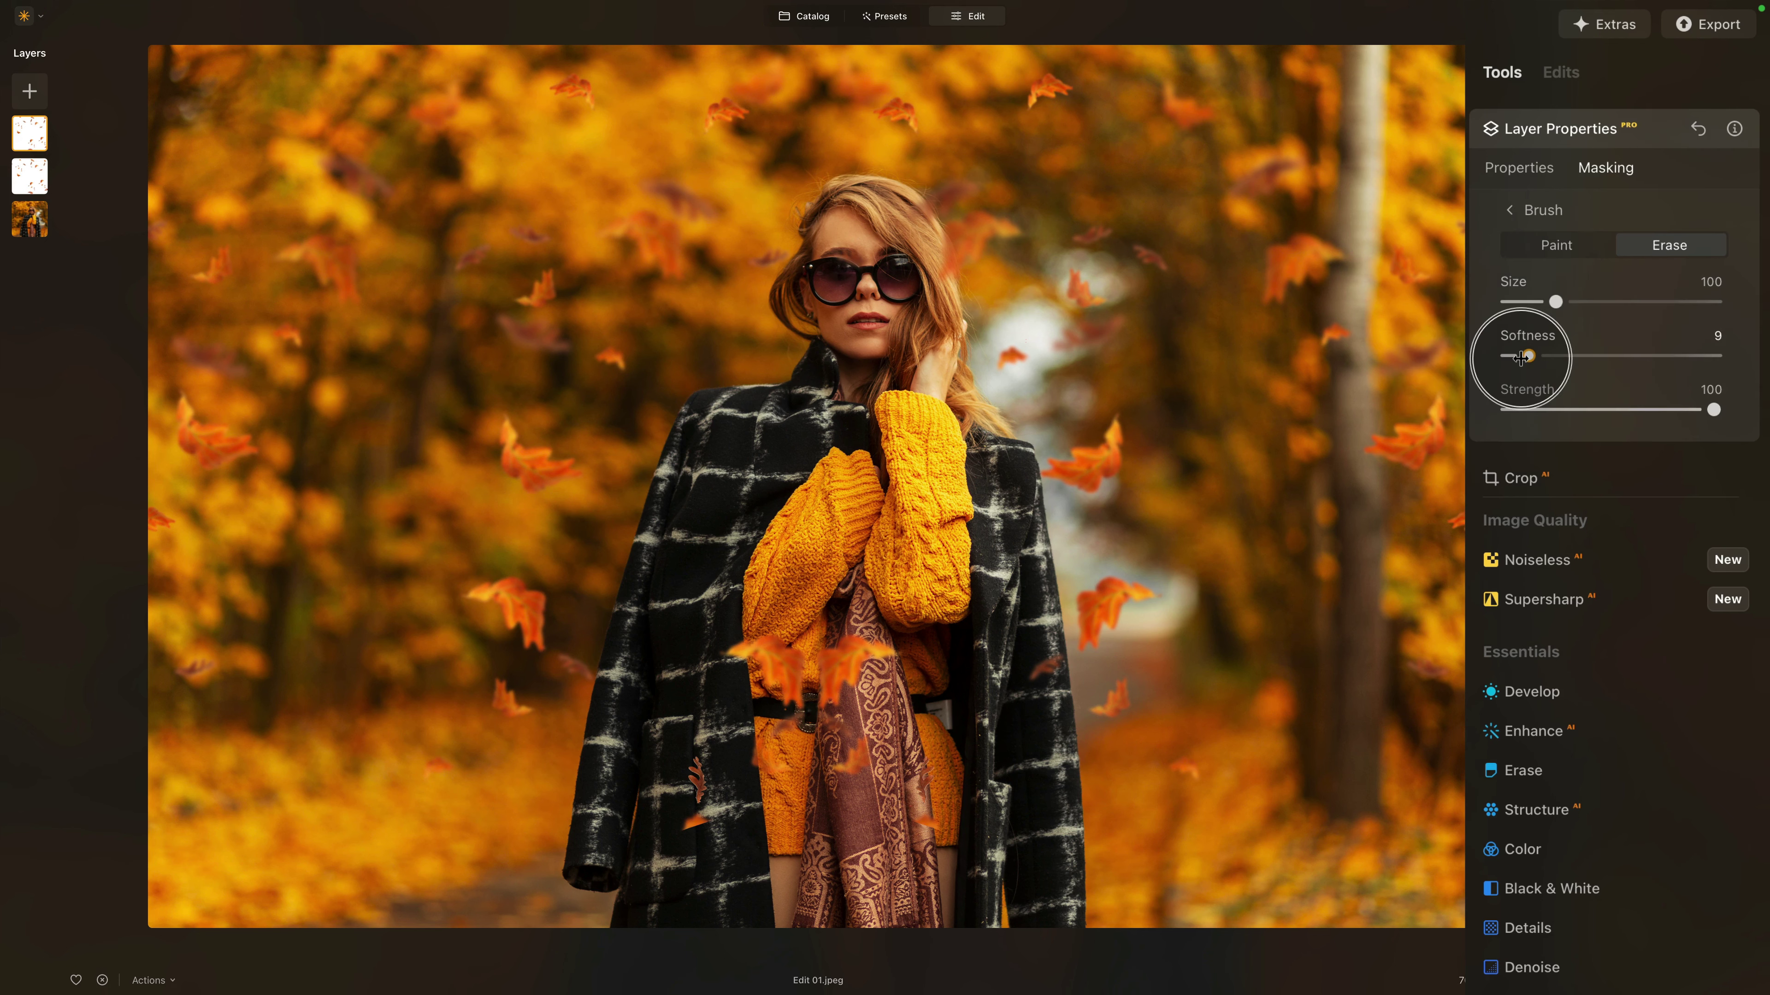
pyautogui.moveTo(1523, 356); pyautogui.dragTo(1531, 357)
pyautogui.moveTo(998, 200)
pyautogui.mouseDown()
pyautogui.moveTo(933, 271)
pyautogui.moveTo(1015, 232)
pyautogui.moveTo(997, 231)
pyautogui.mouseUp()
pyautogui.moveTo(721, 269); pyautogui.dragTo(773, 275)
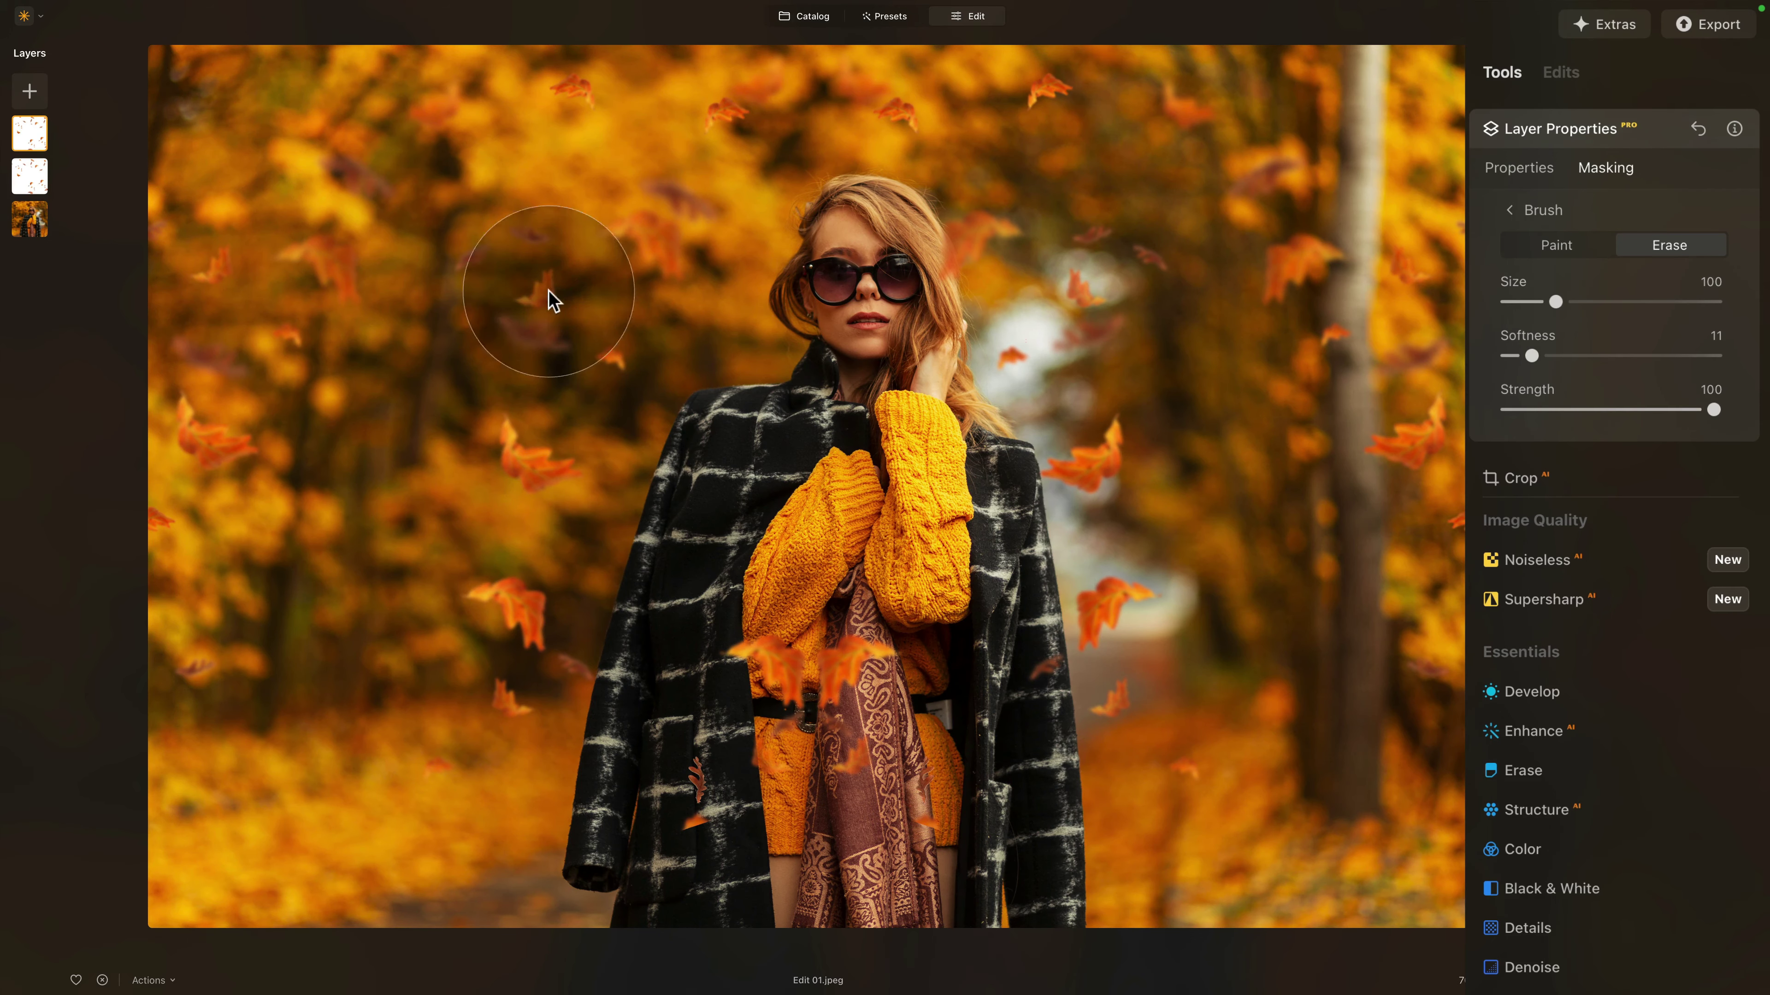
pyautogui.moveTo(676, 183)
pyautogui.mouseDown()
pyautogui.moveTo(672, 265)
pyautogui.moveTo(667, 245)
pyautogui.mouseUp()
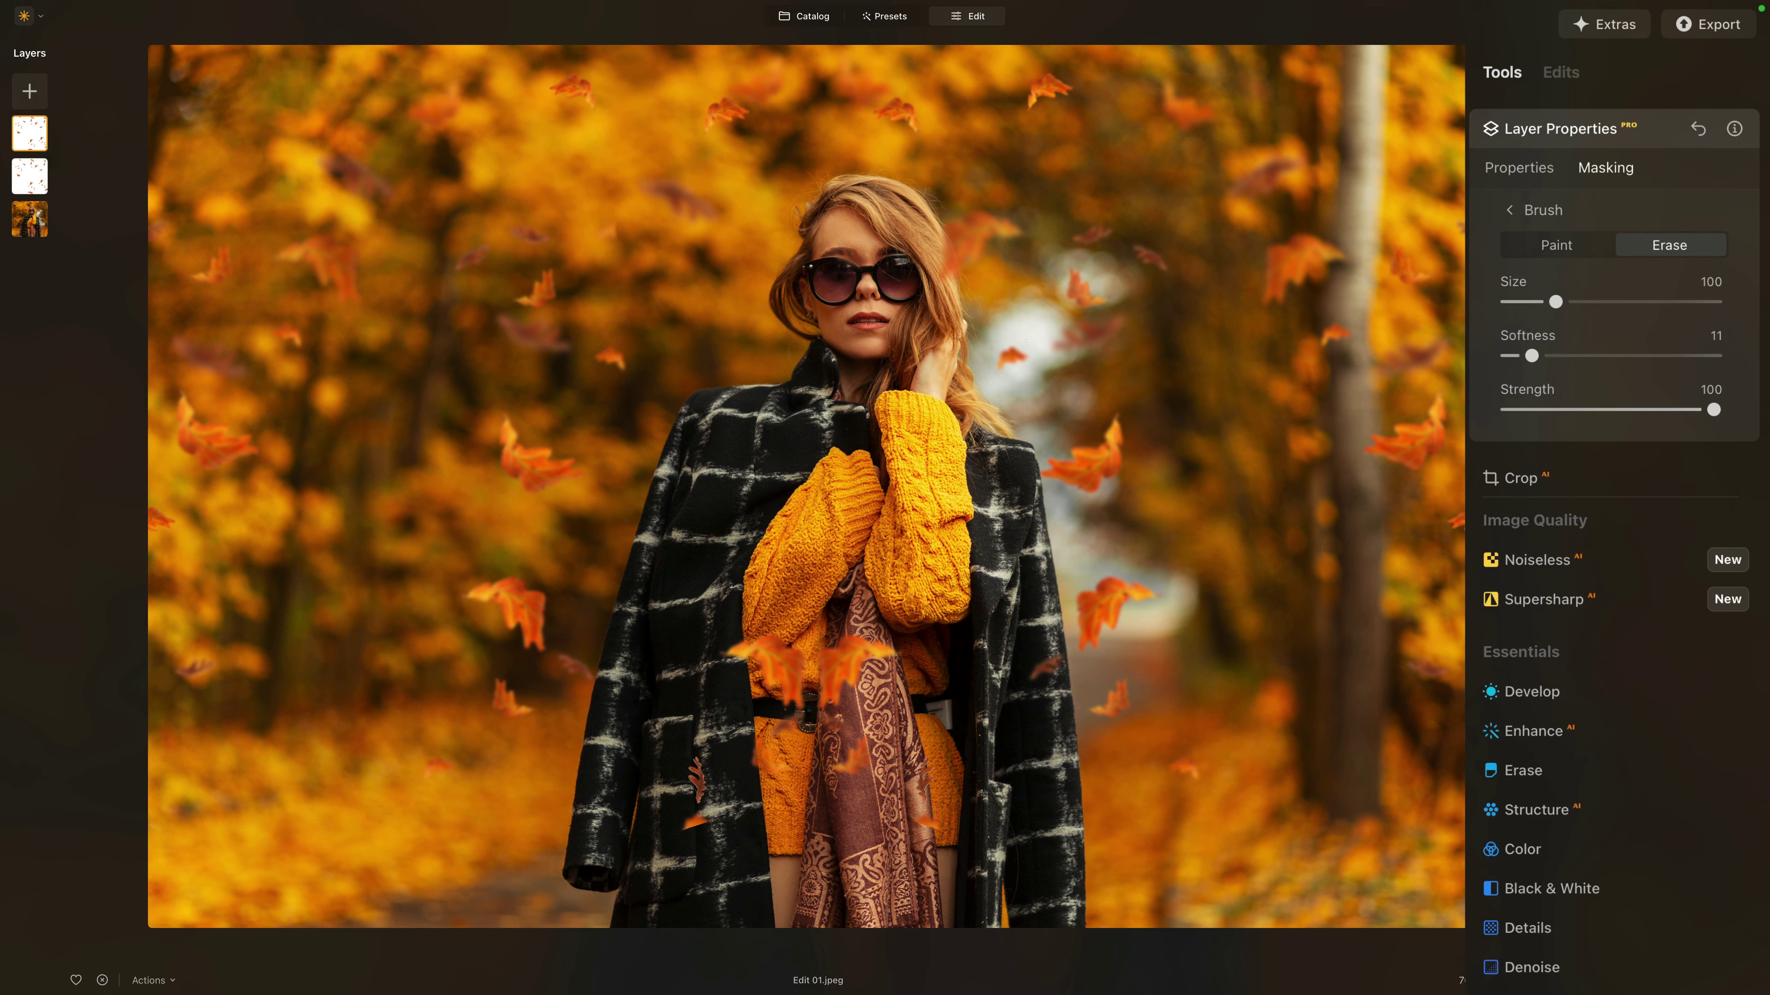
# Return to the layer's properties and remove the flipped duplicate of the falling leaves layer
pyautogui.click(1493, 171)
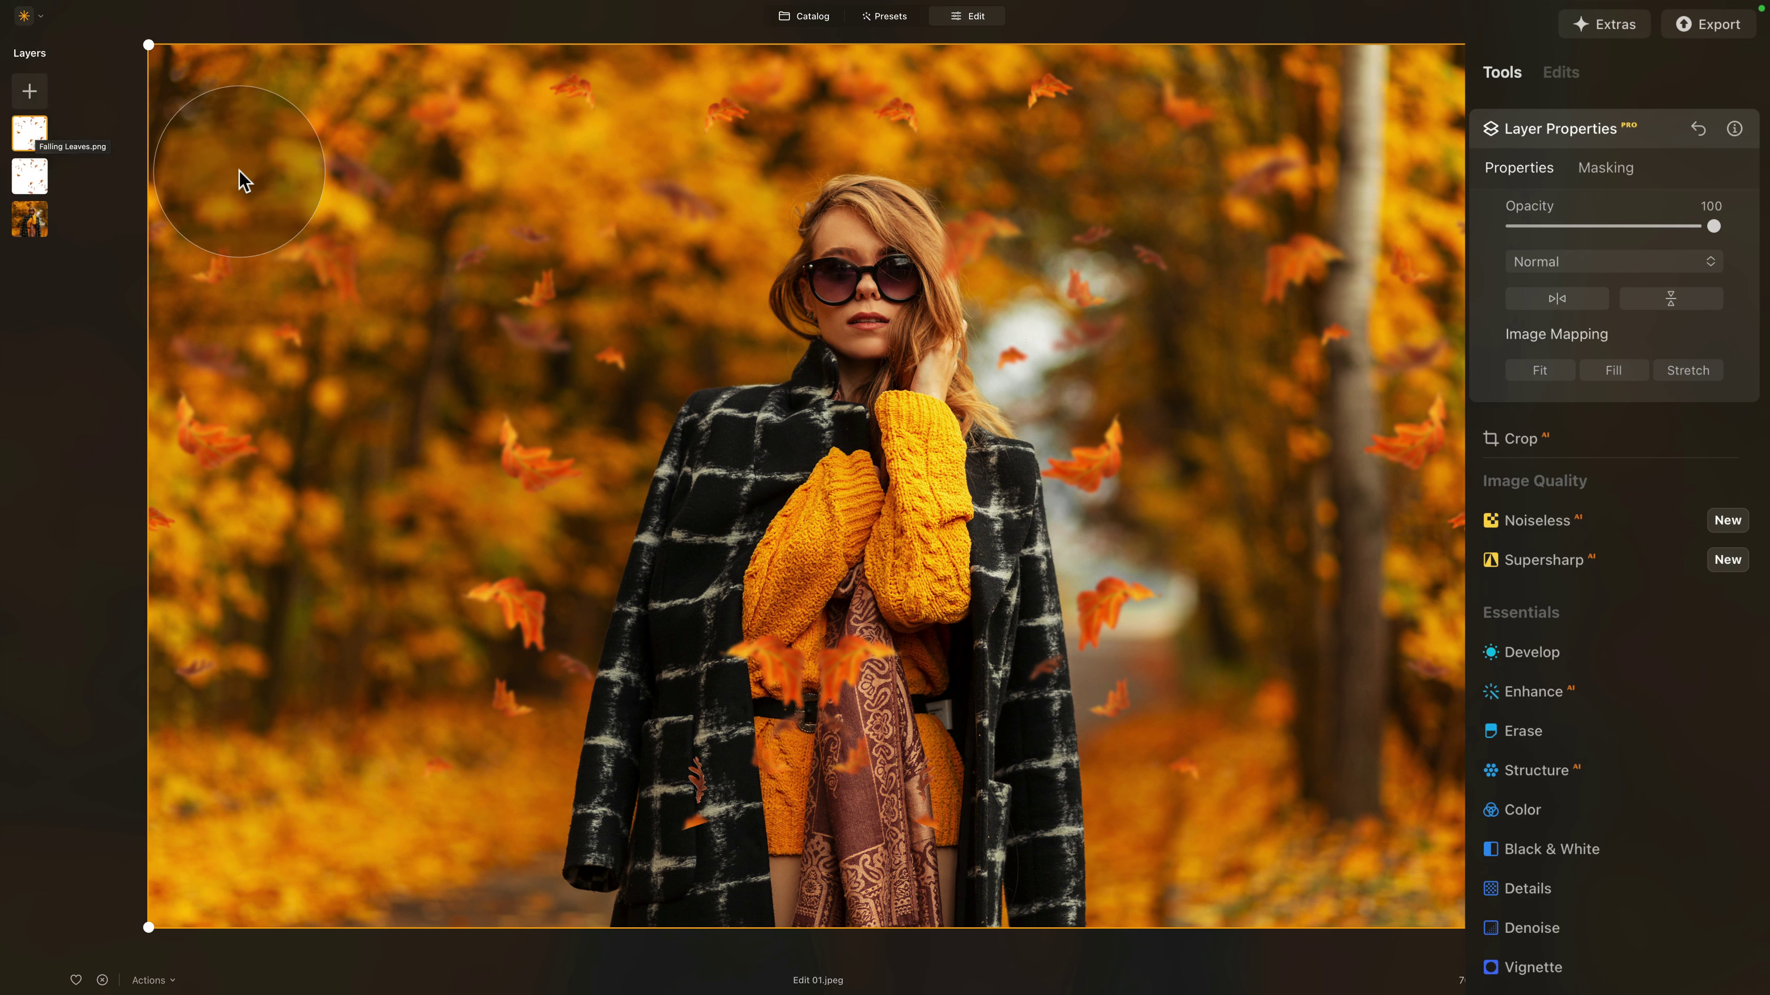
pyautogui.rightClick(33, 132)
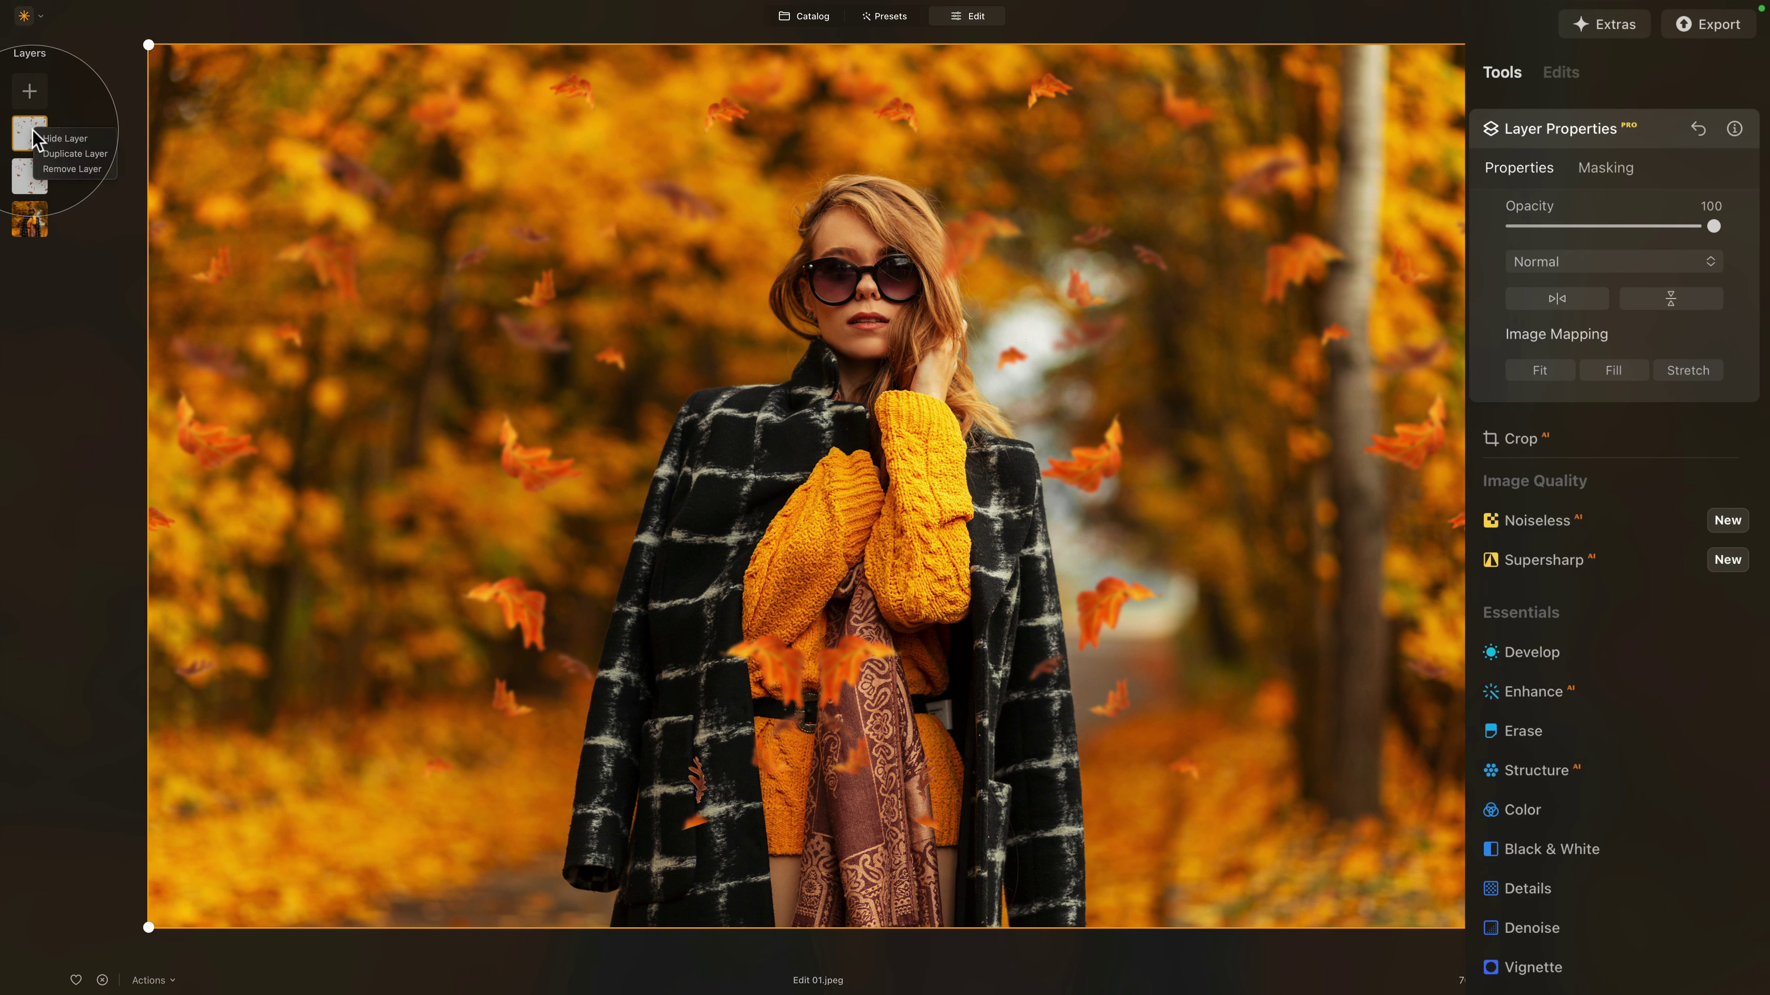
pyautogui.click(94, 168)
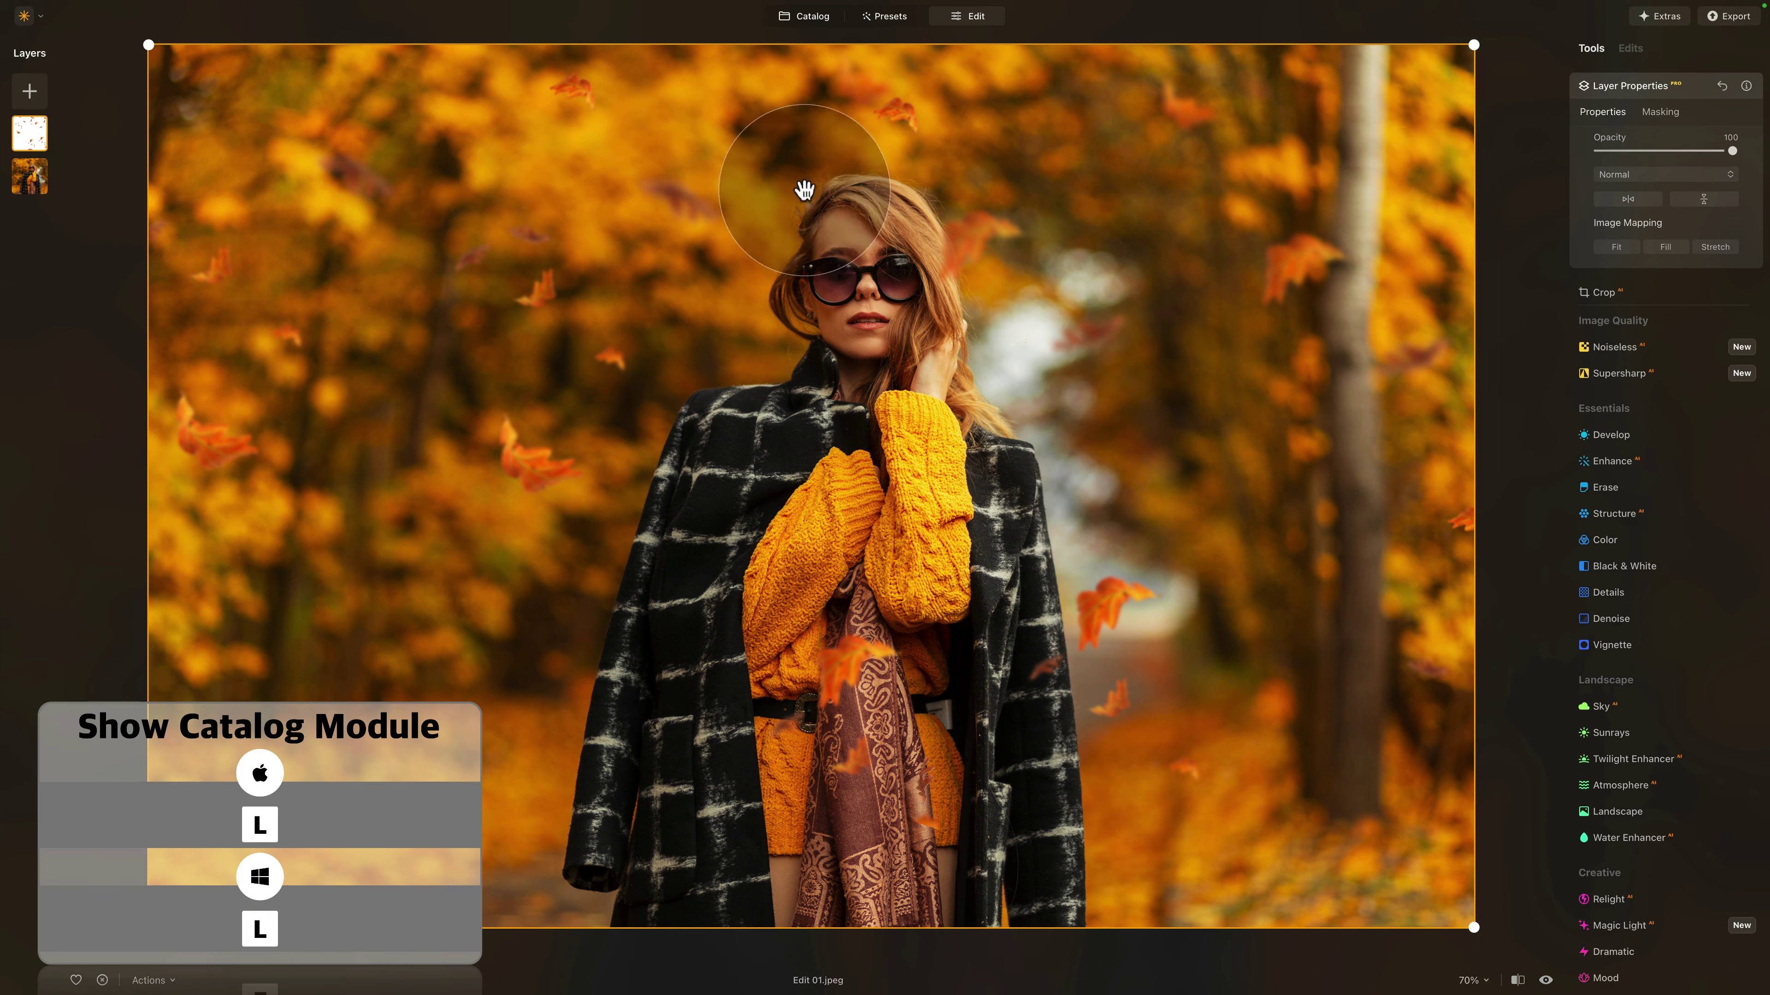
# Open Edit 02.jpeg, the portrait of the woman holding a leaf, from the catalog for editing
pyautogui.click(796, 17)
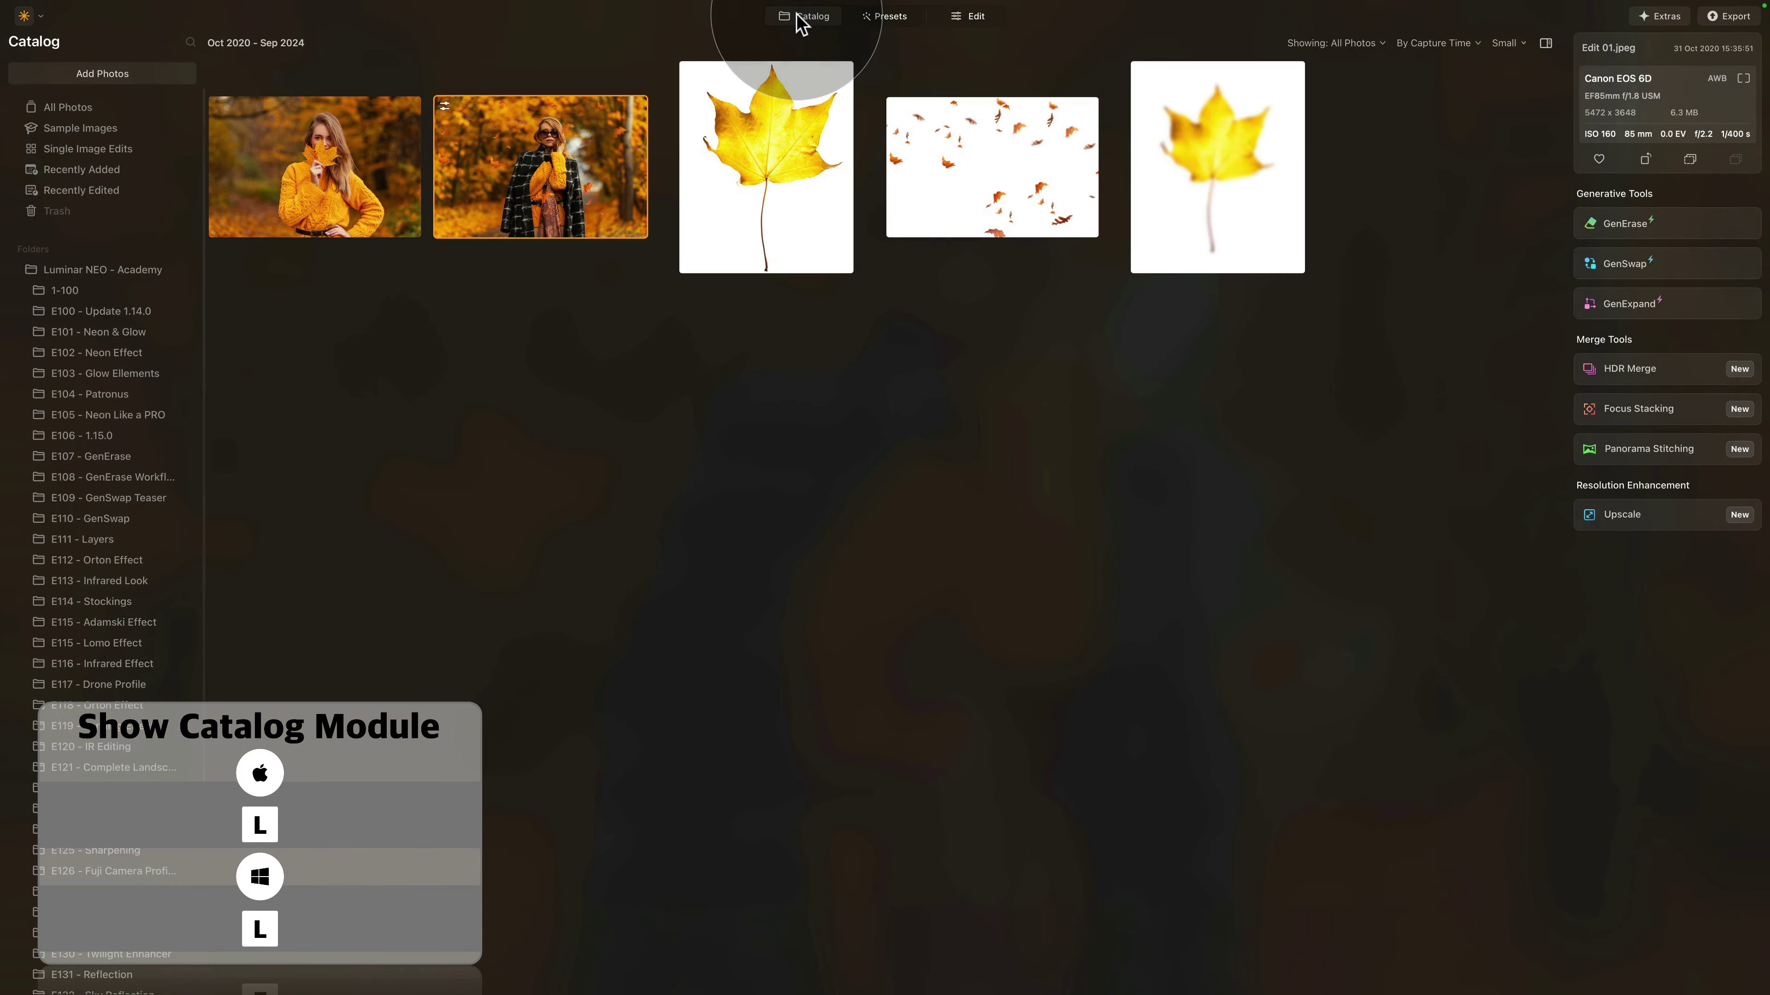
pyautogui.click(268, 152)
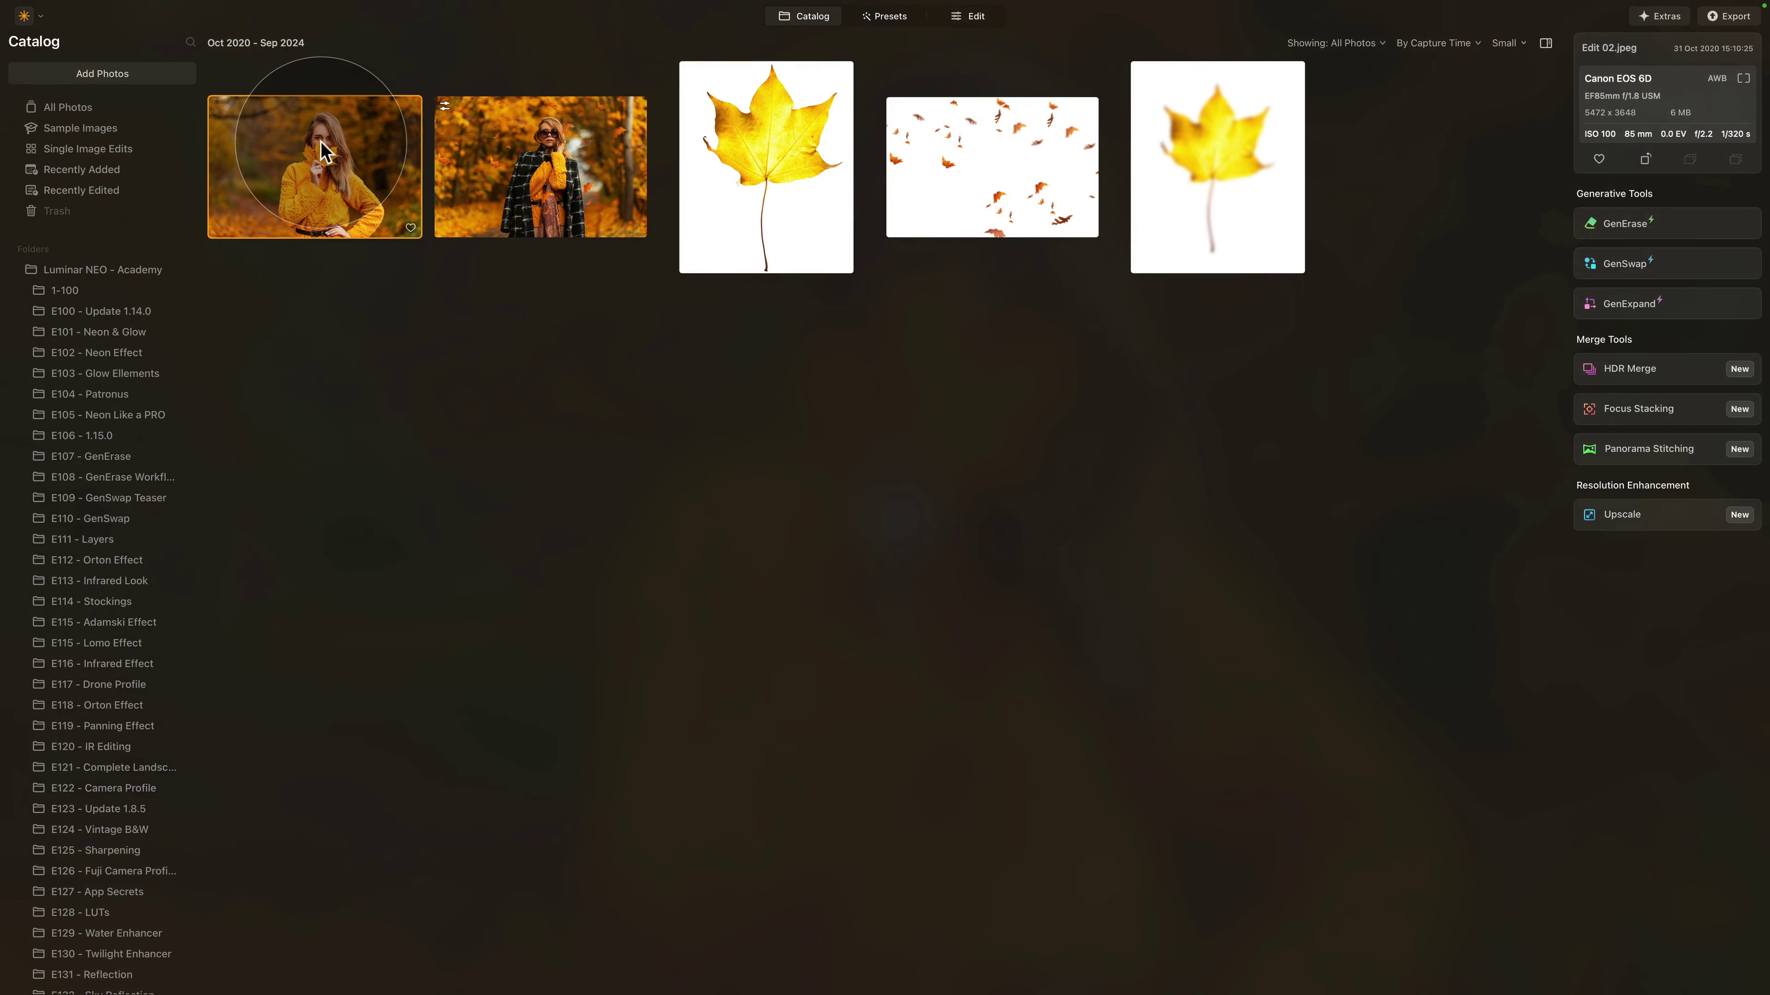
pyautogui.click(976, 17)
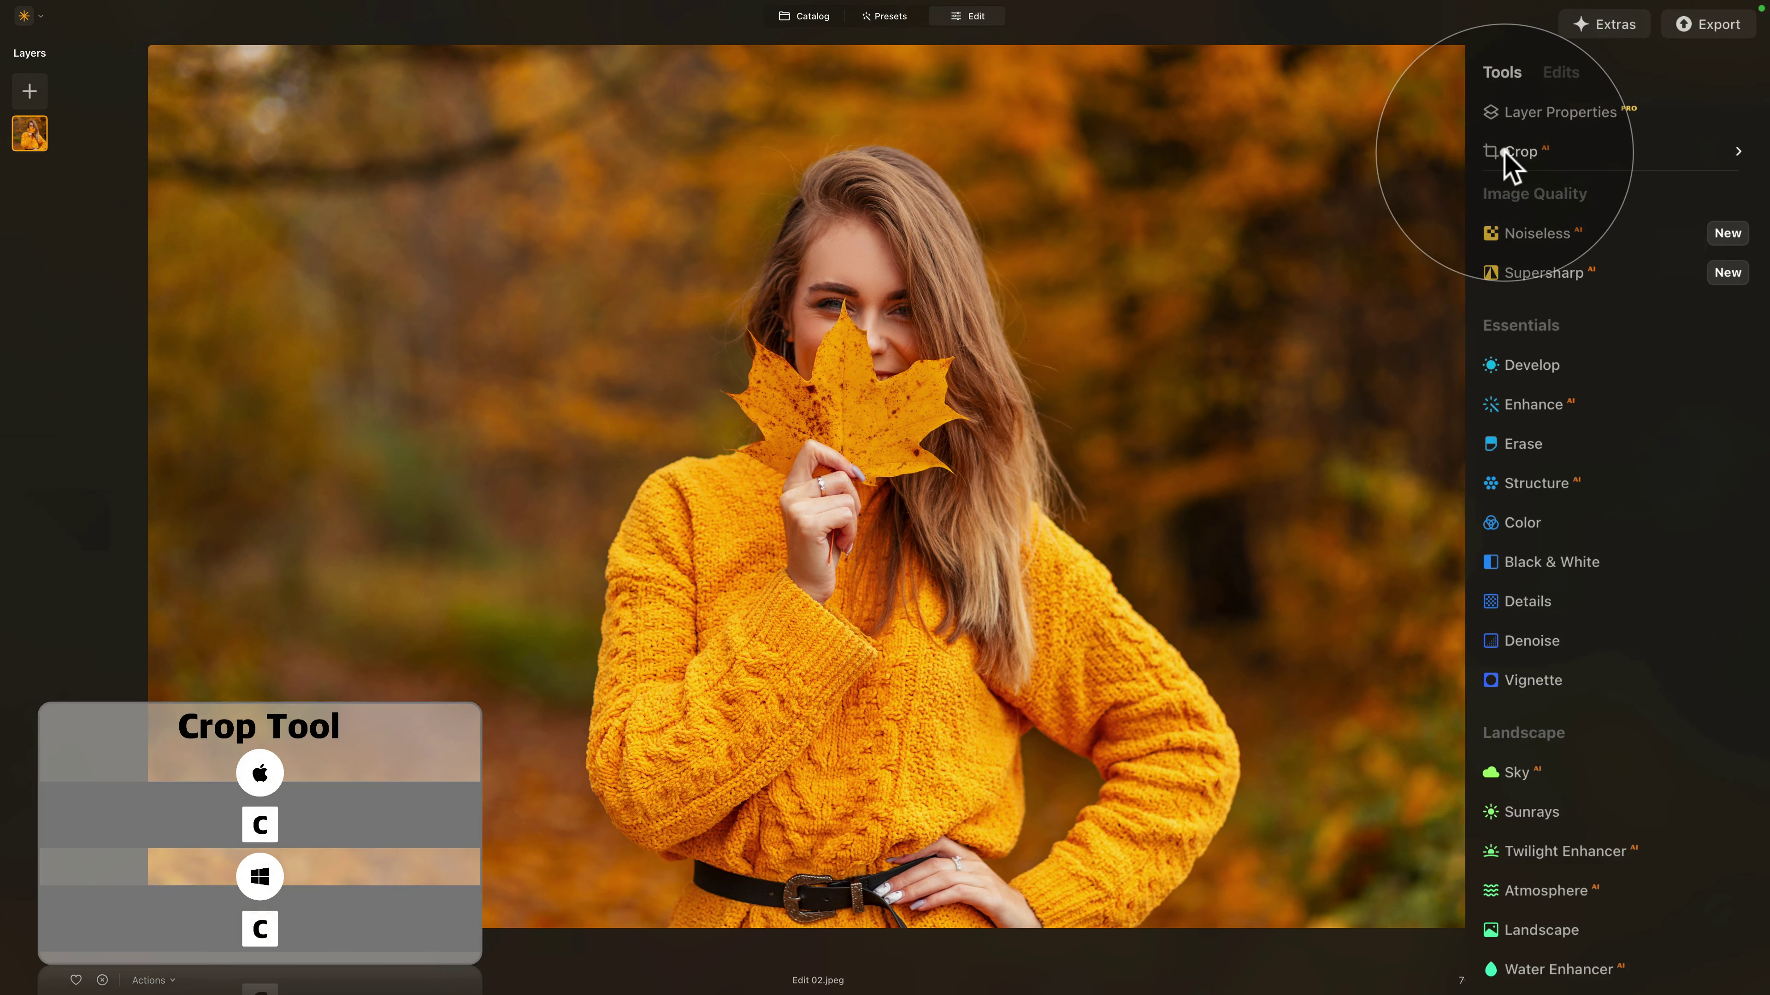
# Crop the portrait with a Free ratio, trimming both sides and keeping the woman centred in a narrower frame
pyautogui.click(1505, 153)
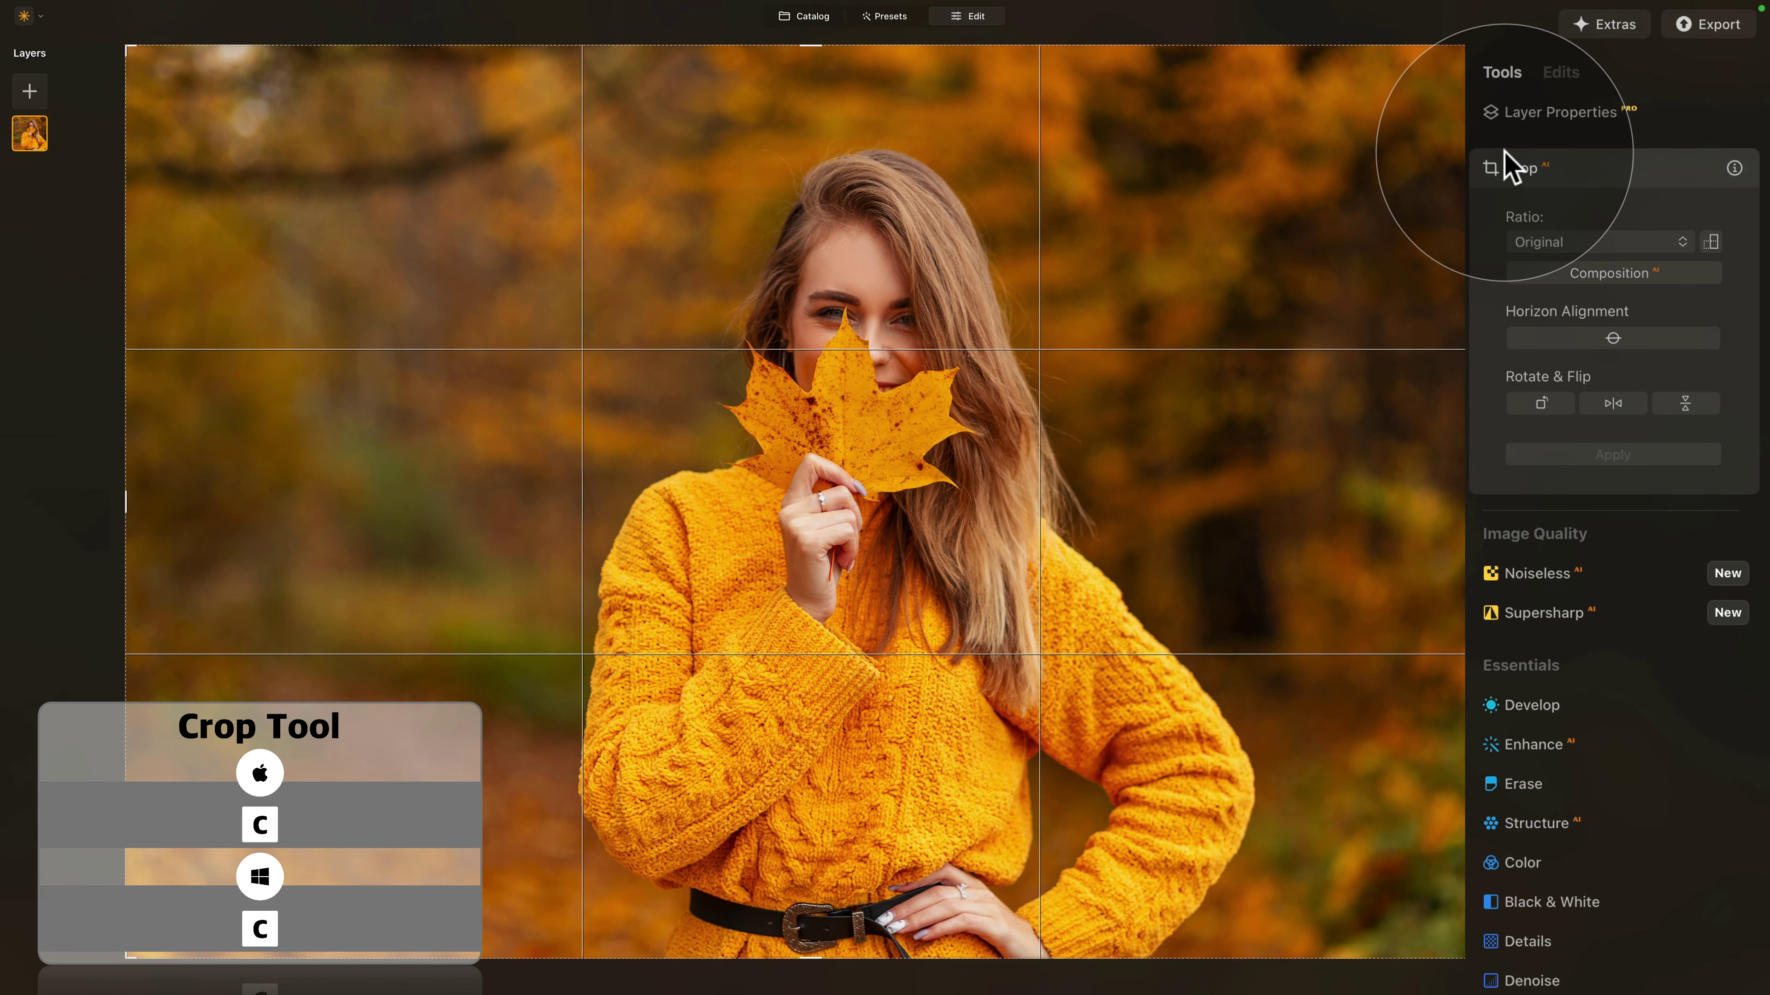
pyautogui.click(1606, 244)
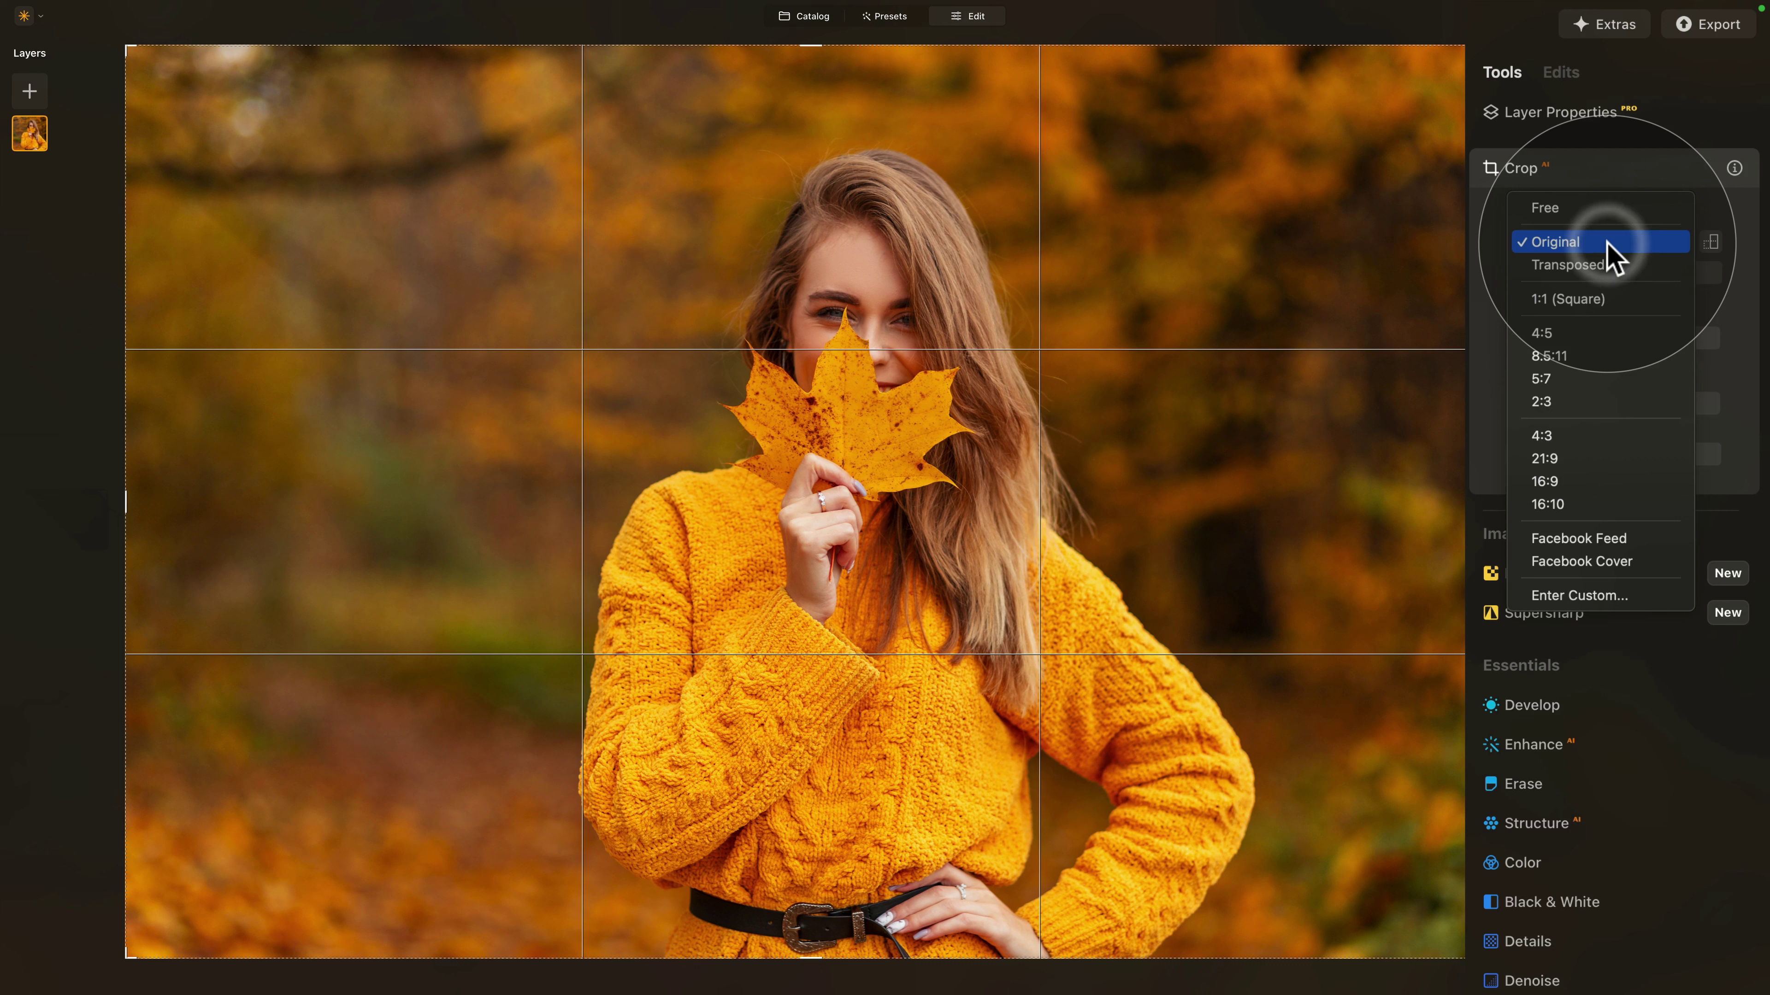
pyautogui.click(1616, 210)
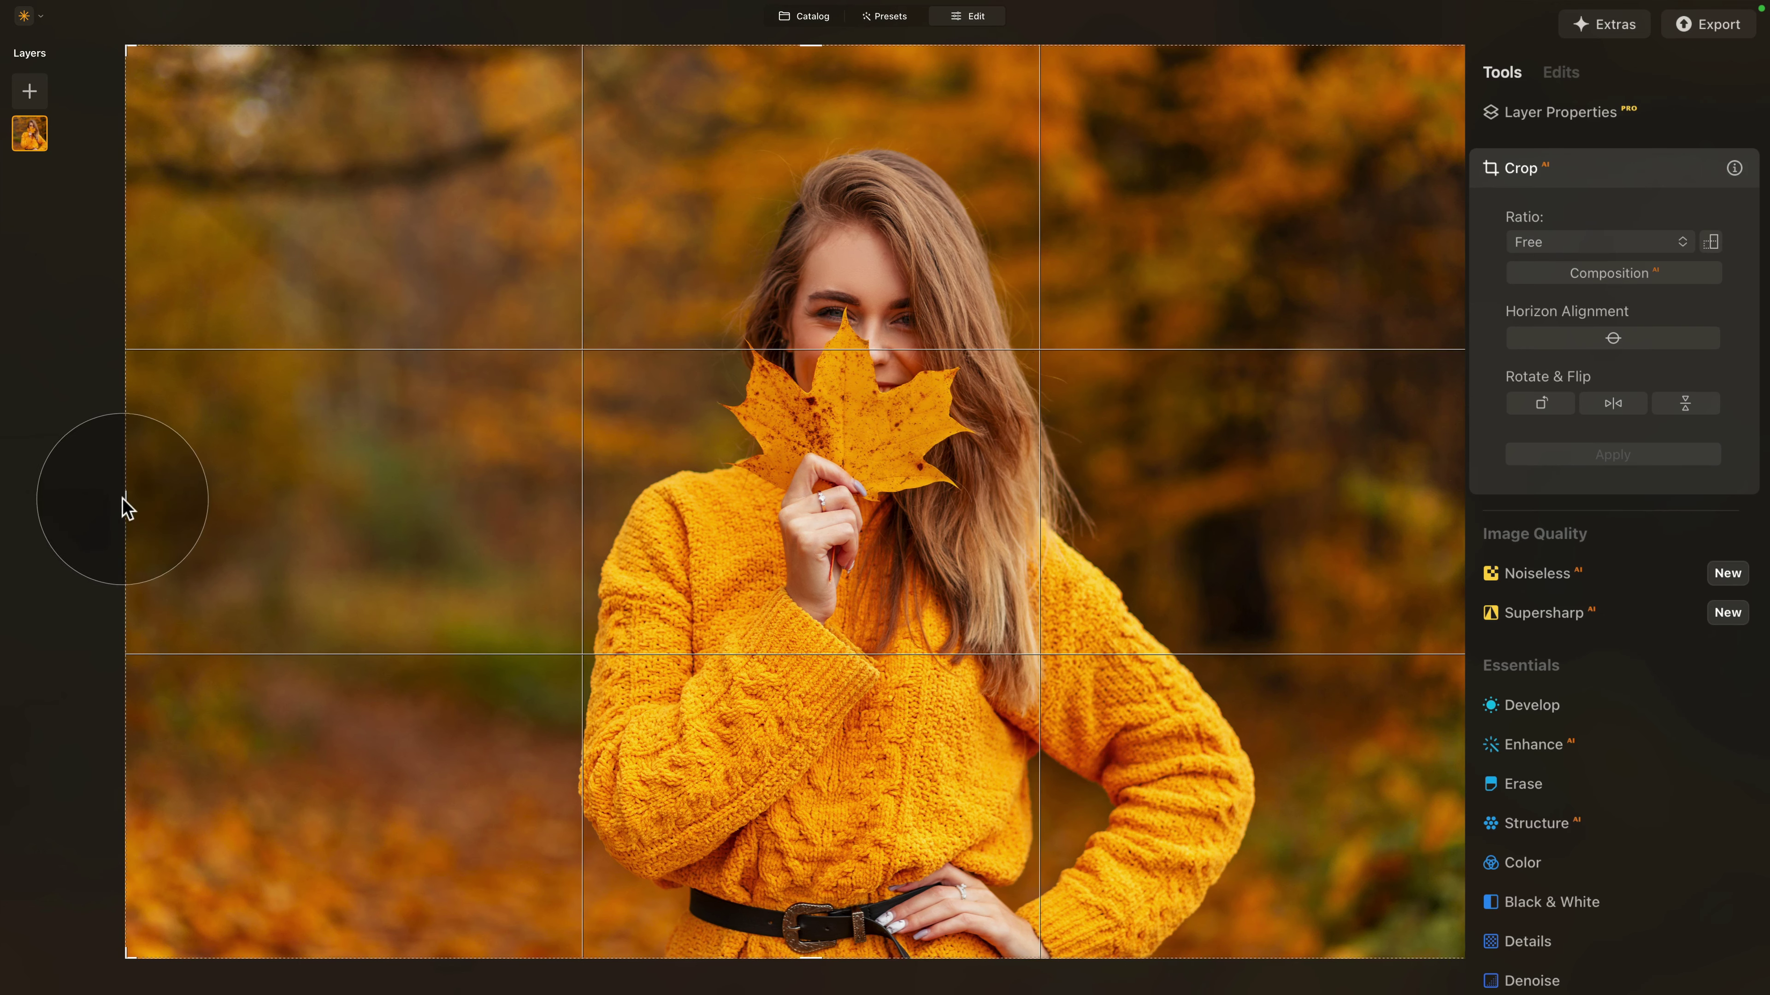
pyautogui.moveTo(127, 500); pyautogui.dragTo(165, 500)
pyautogui.moveTo(389, 510); pyautogui.dragTo(518, 510)
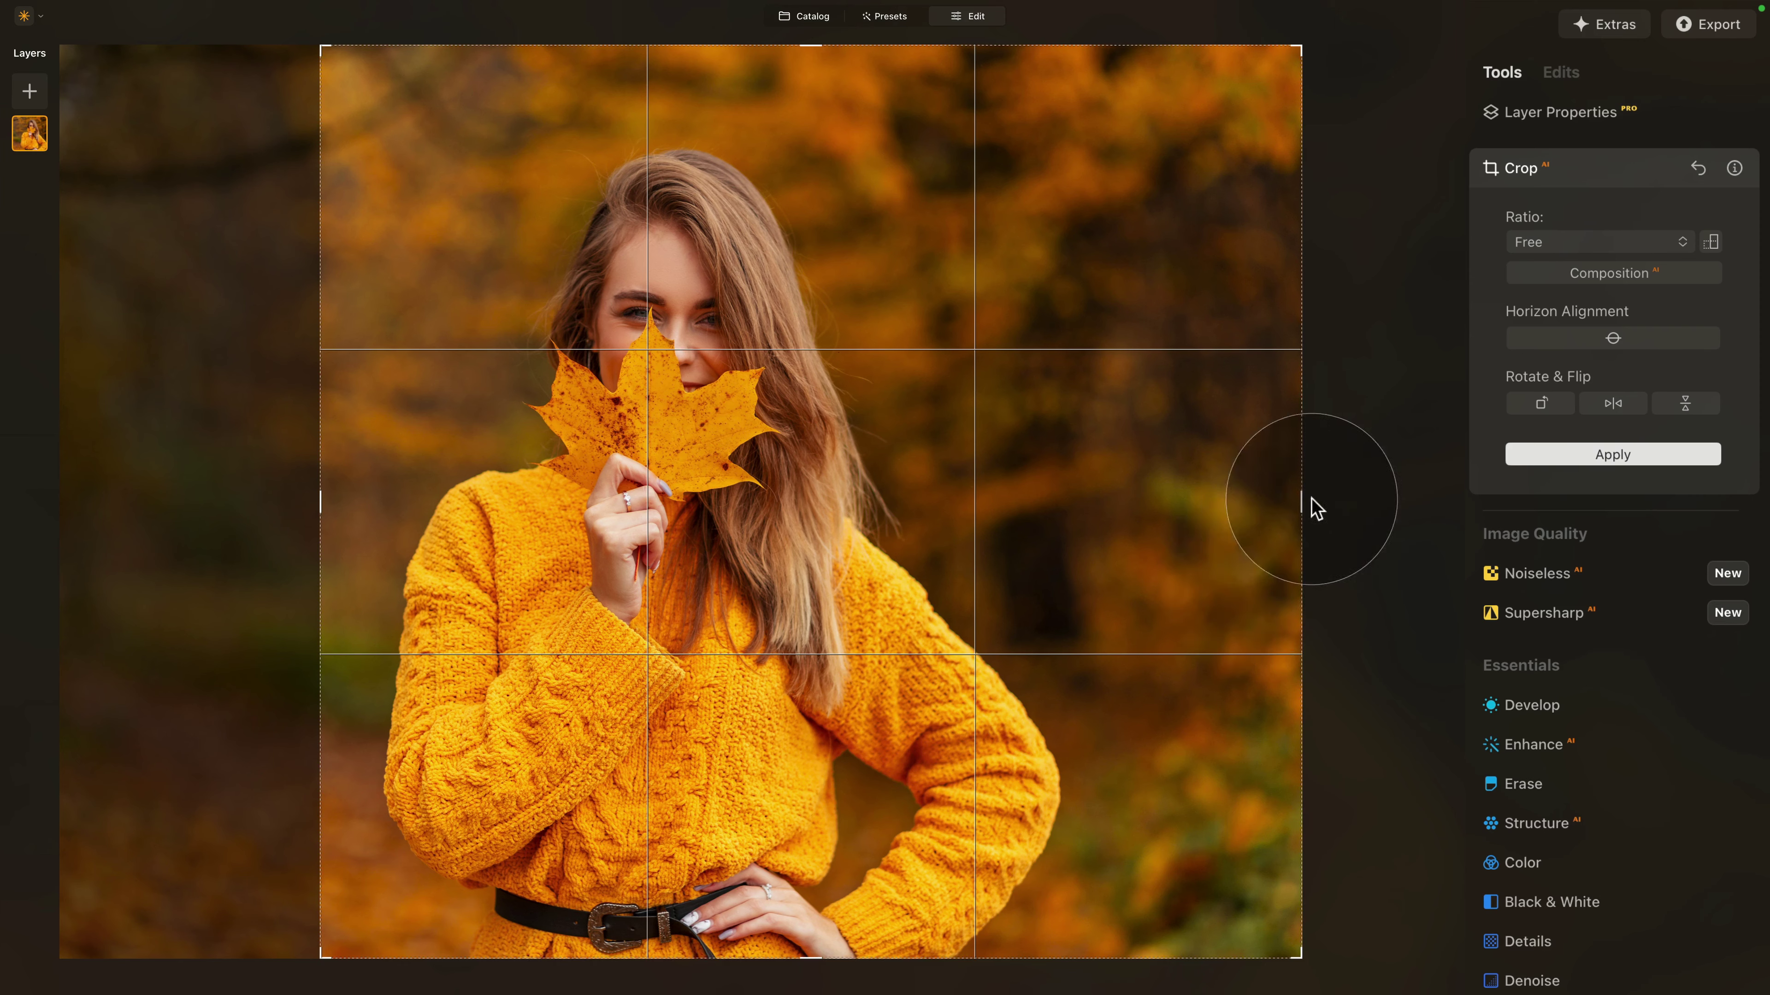
pyautogui.moveTo(1301, 501); pyautogui.dragTo(1118, 507)
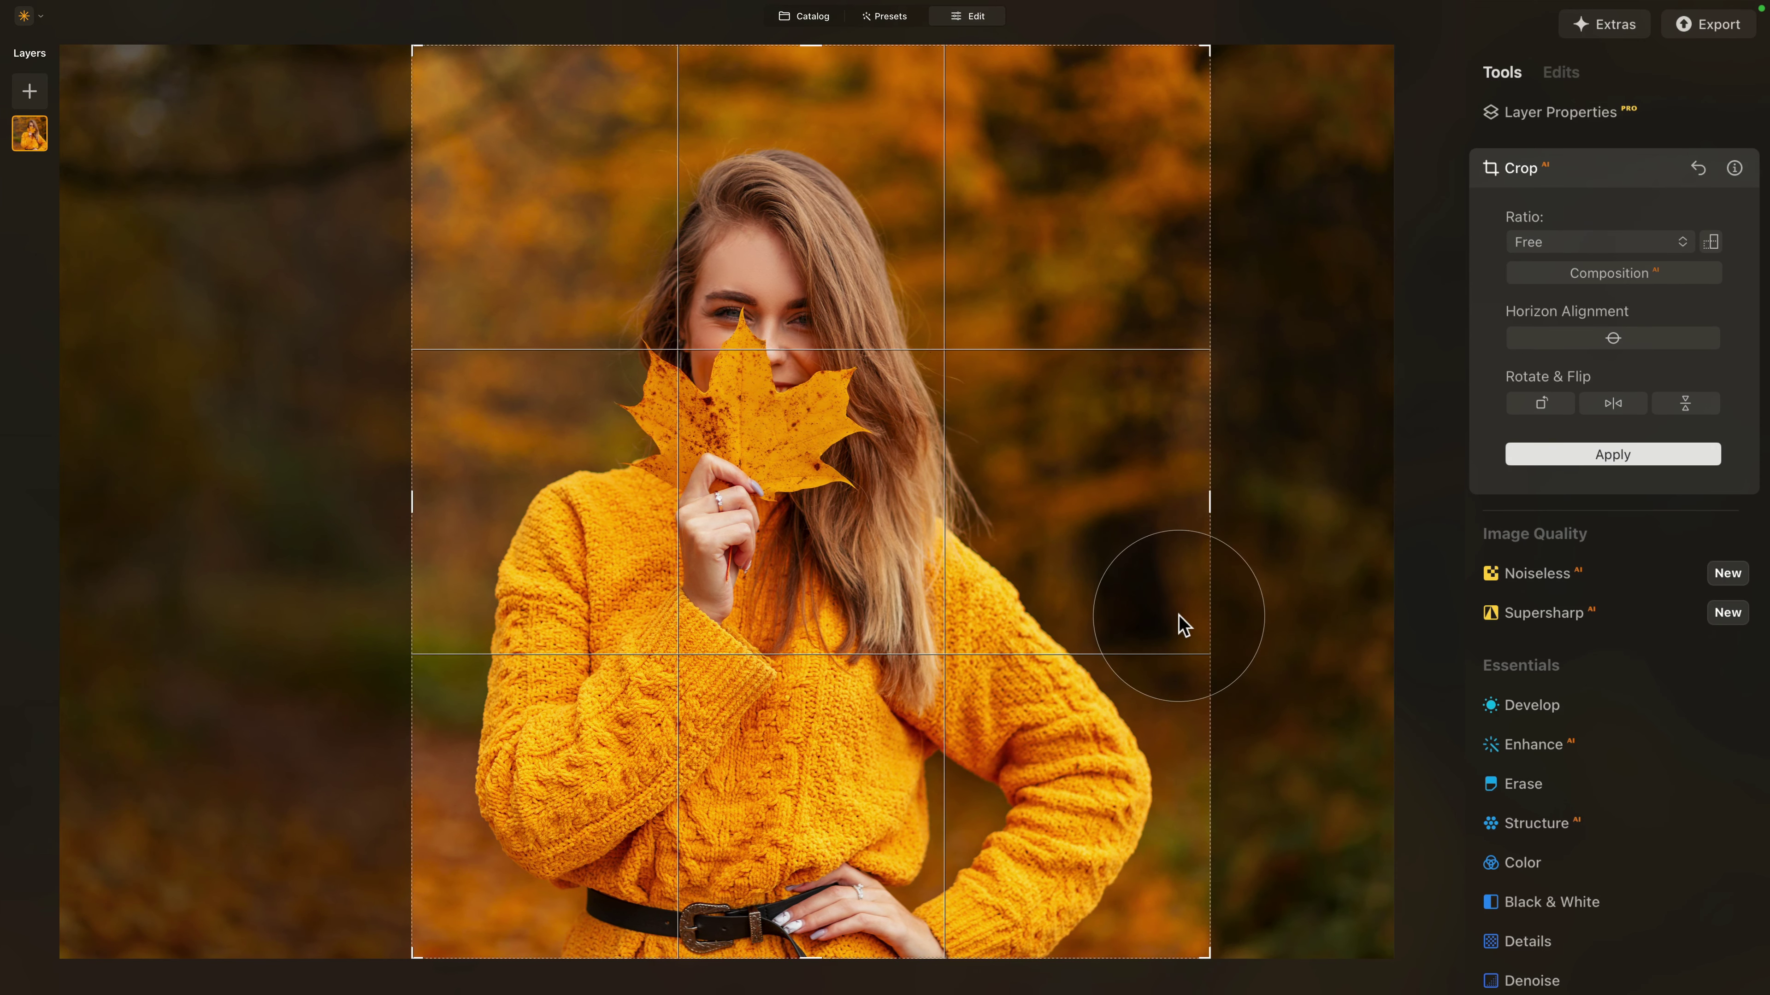
pyautogui.moveTo(816, 491); pyautogui.dragTo(823, 492)
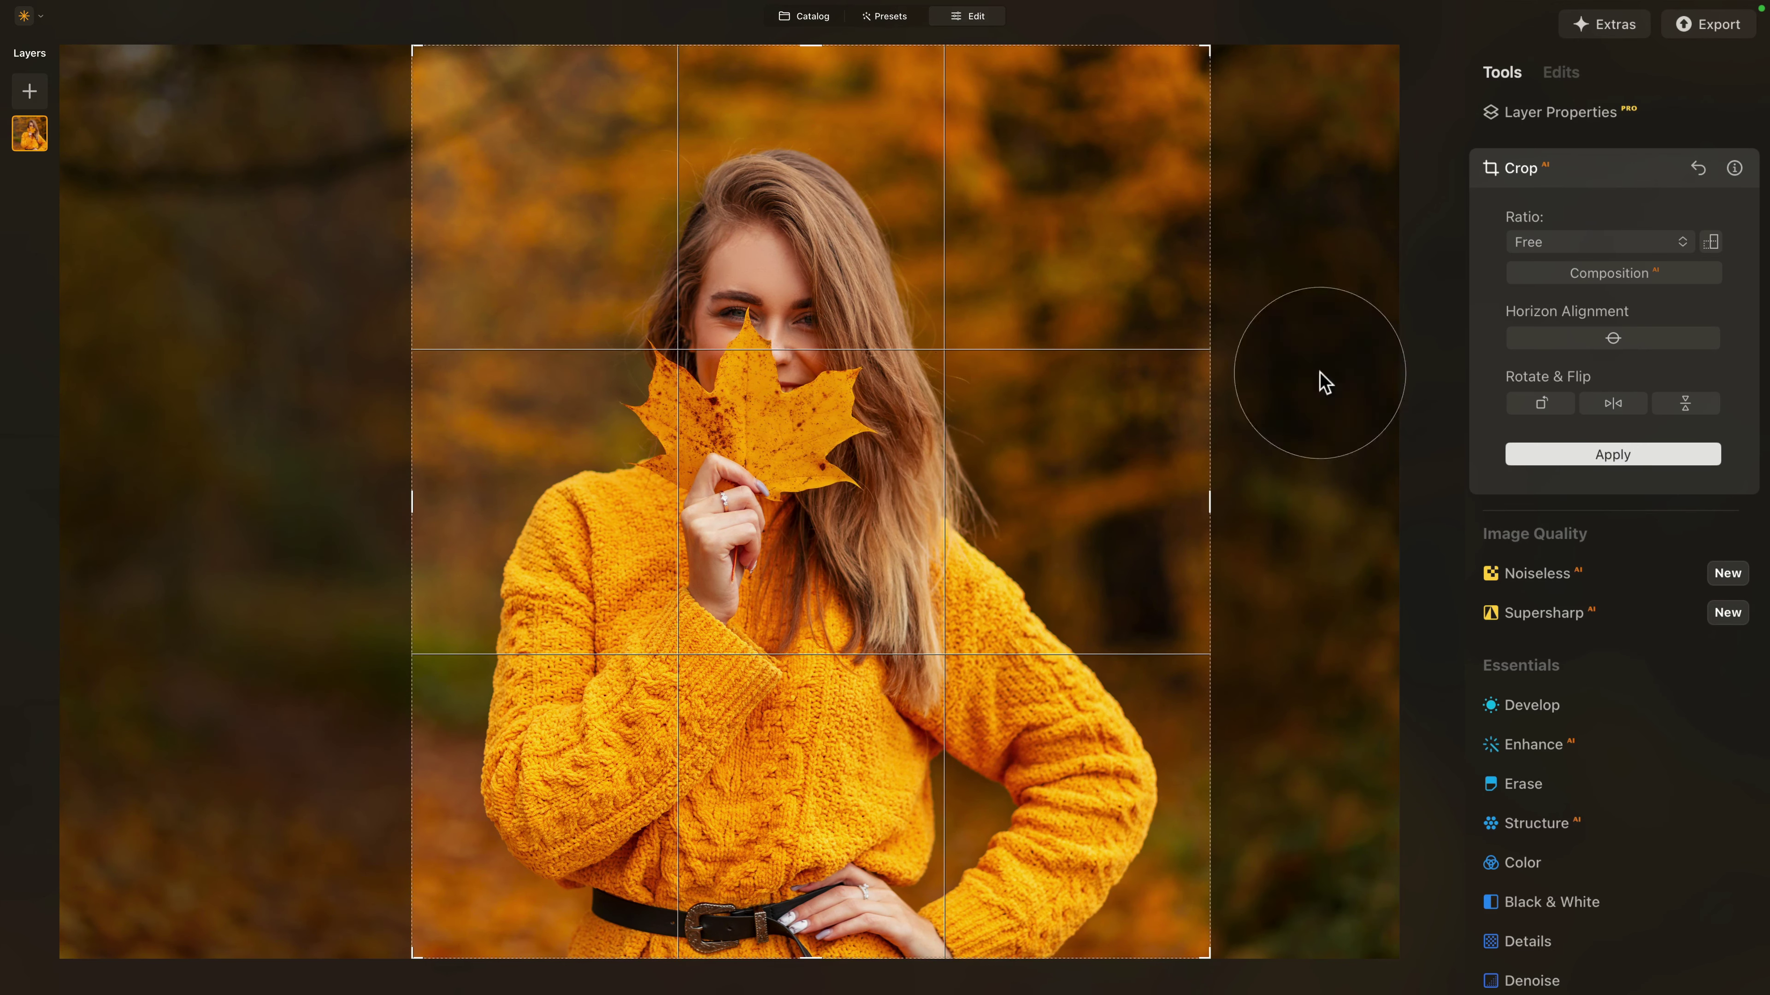
pyautogui.click(1659, 457)
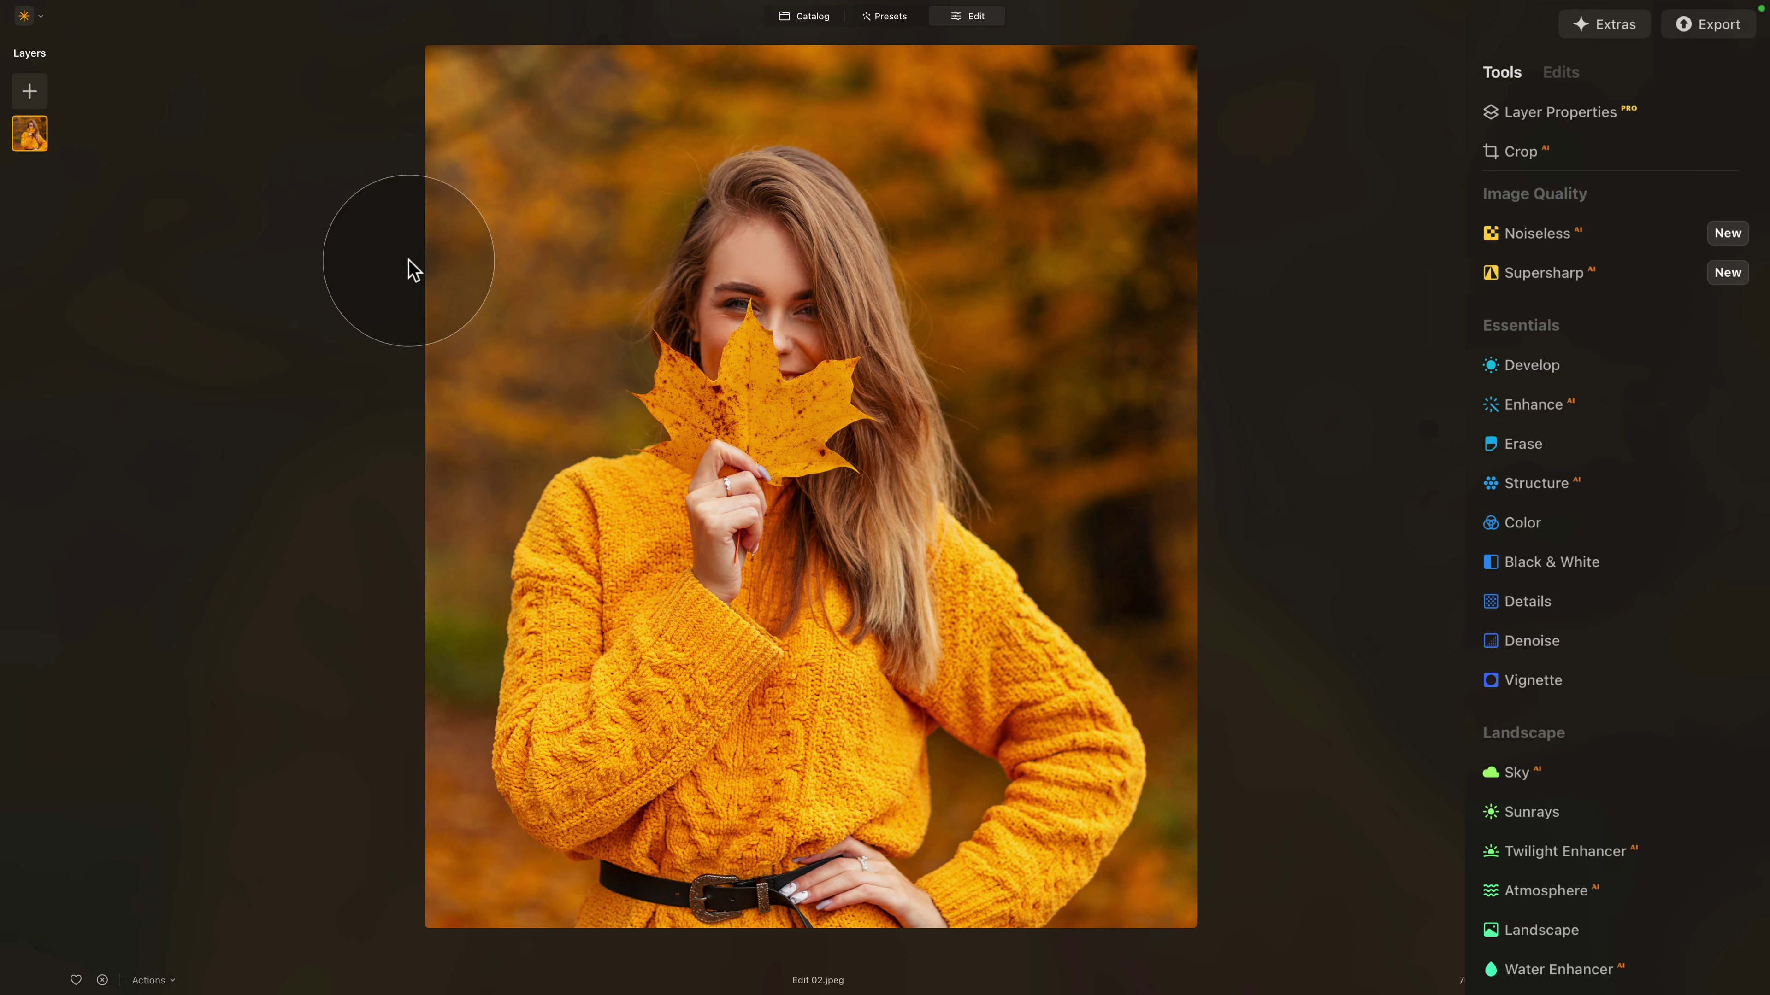
# Load the Maple - 02 - Blur.png image and add it as a layer over the portrait
pyautogui.click(30, 91)
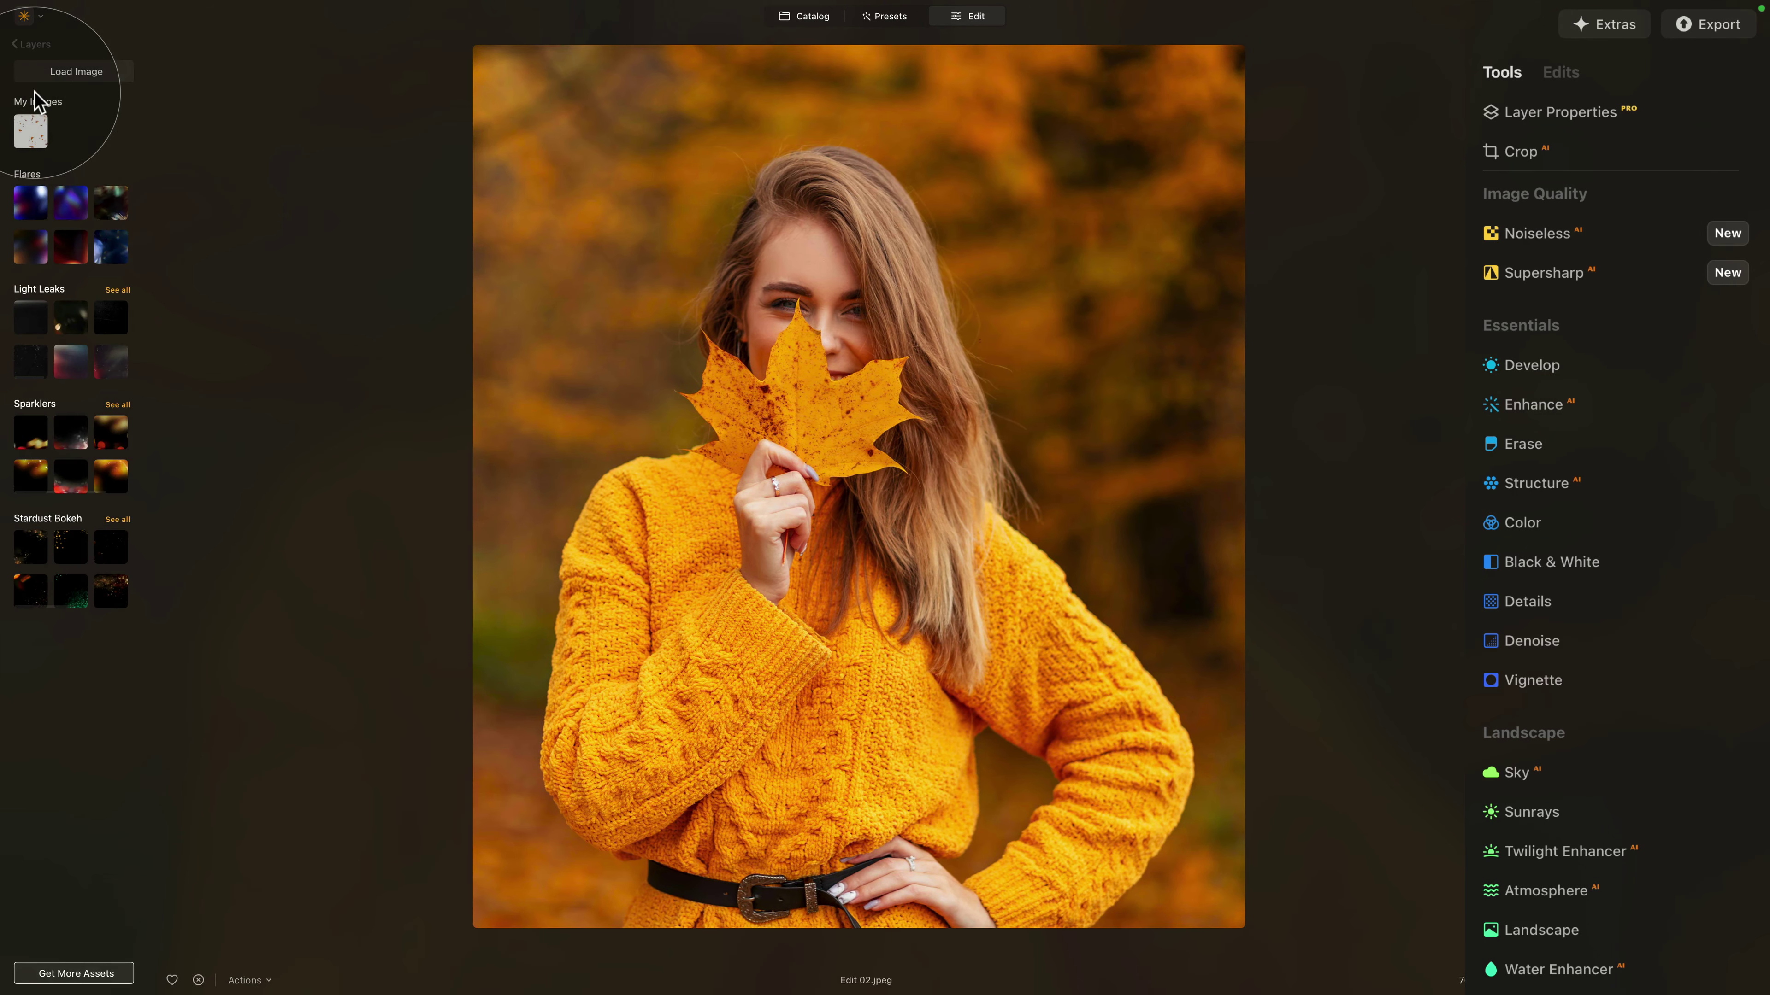
pyautogui.click(78, 73)
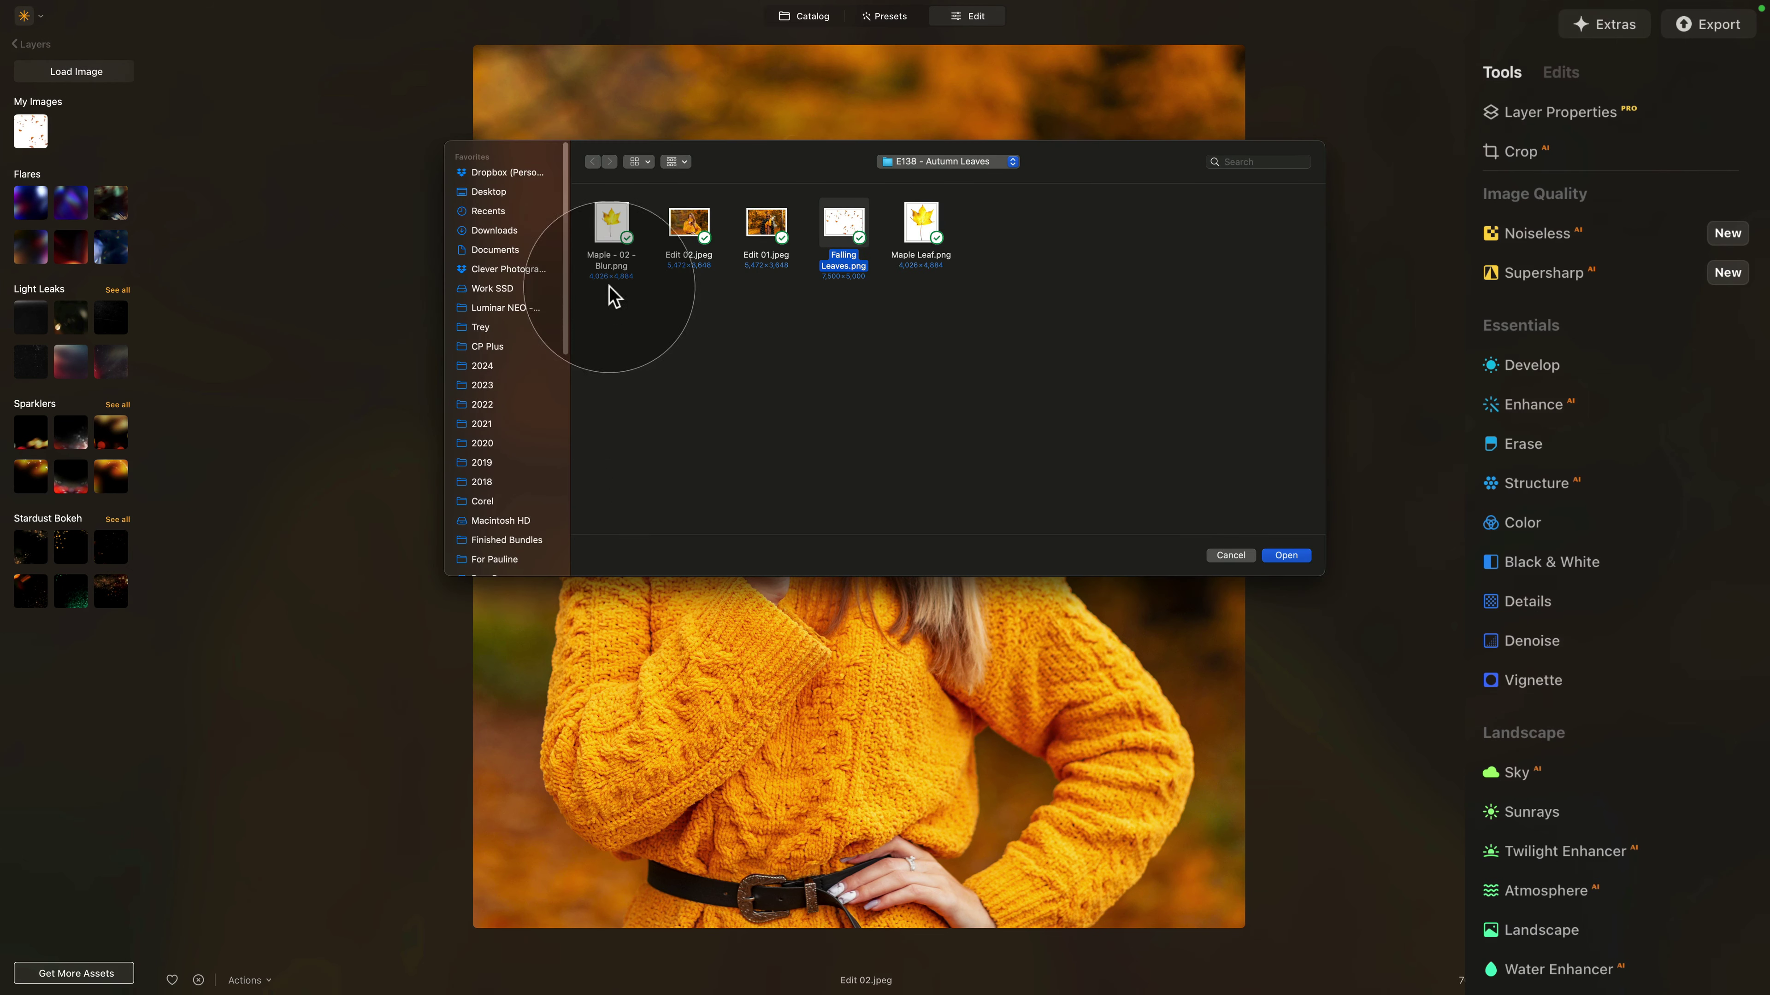
pyautogui.click(612, 221)
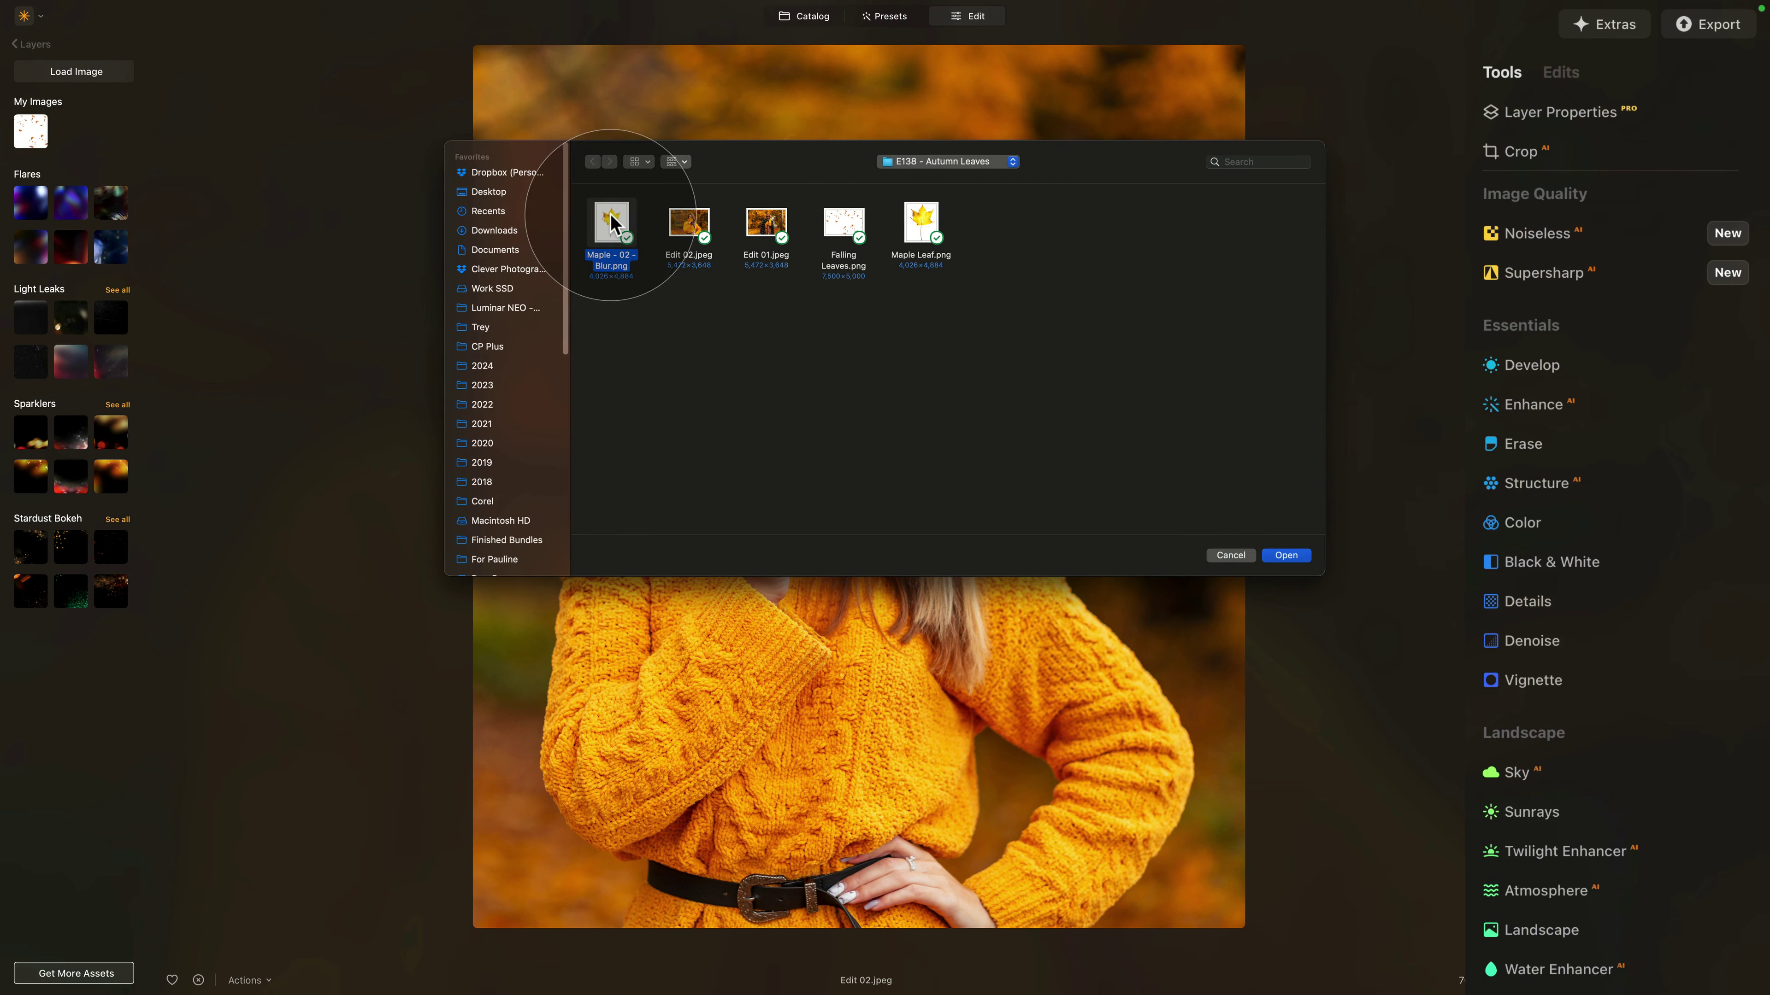
pyautogui.click(1286, 554)
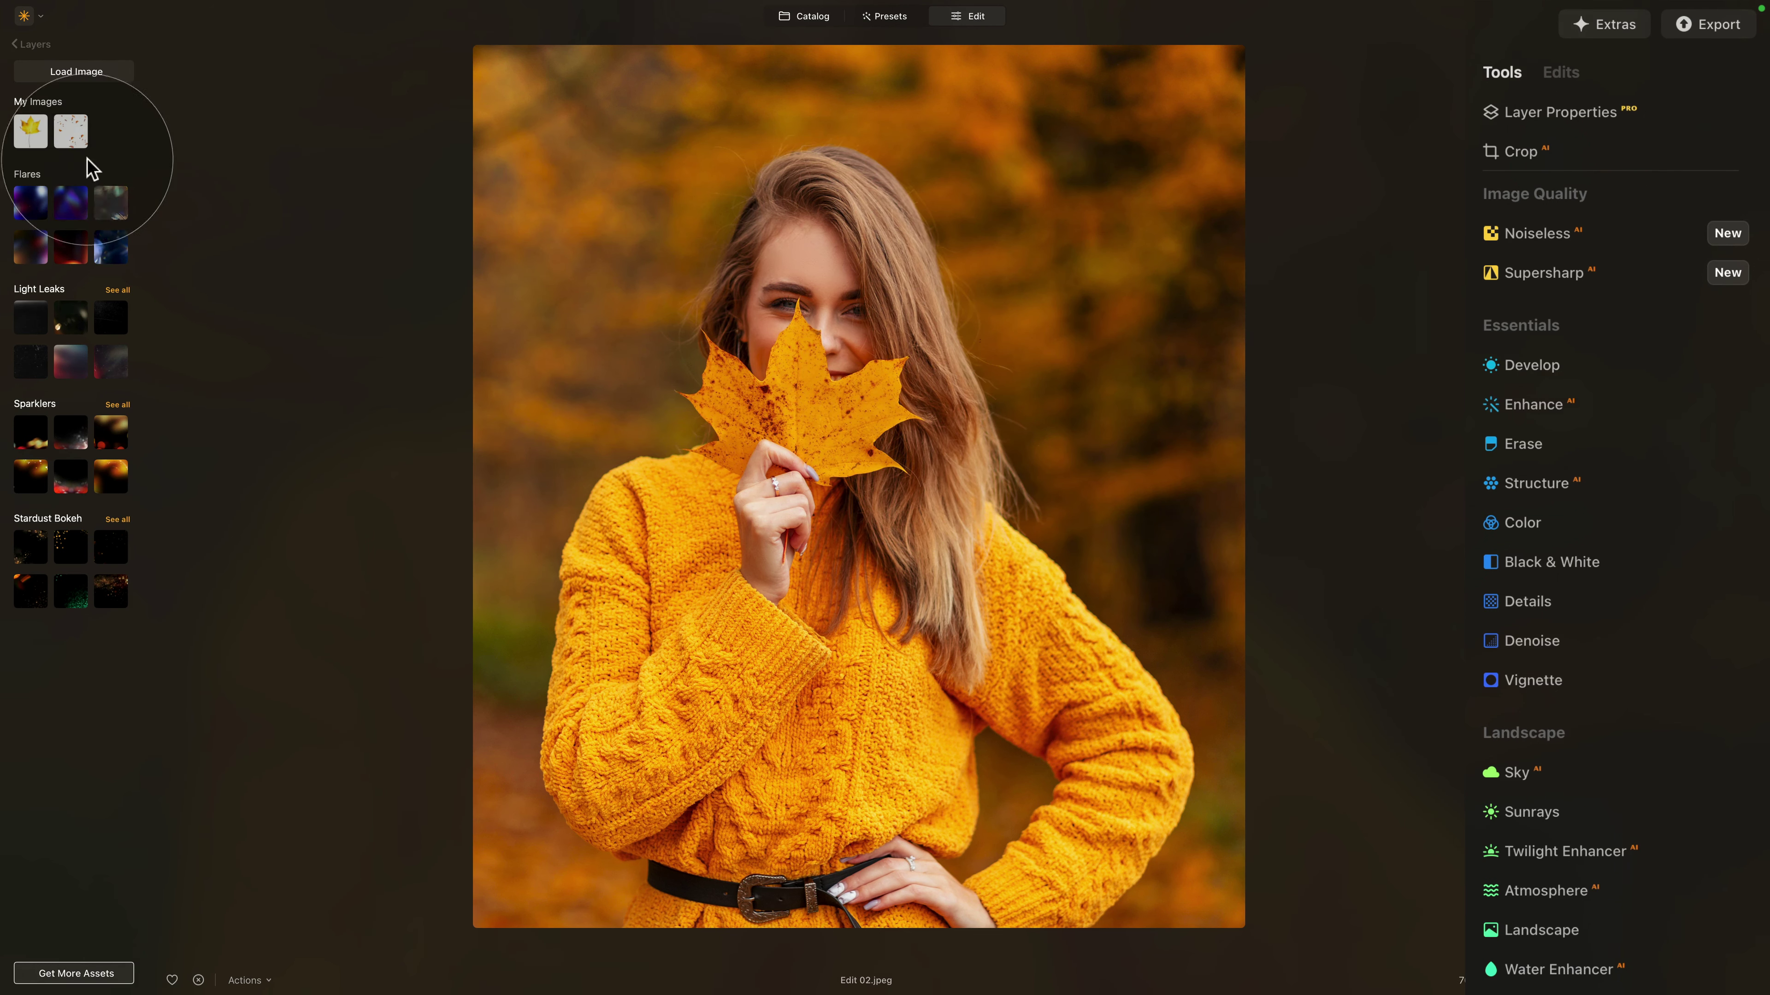
pyautogui.click(39, 137)
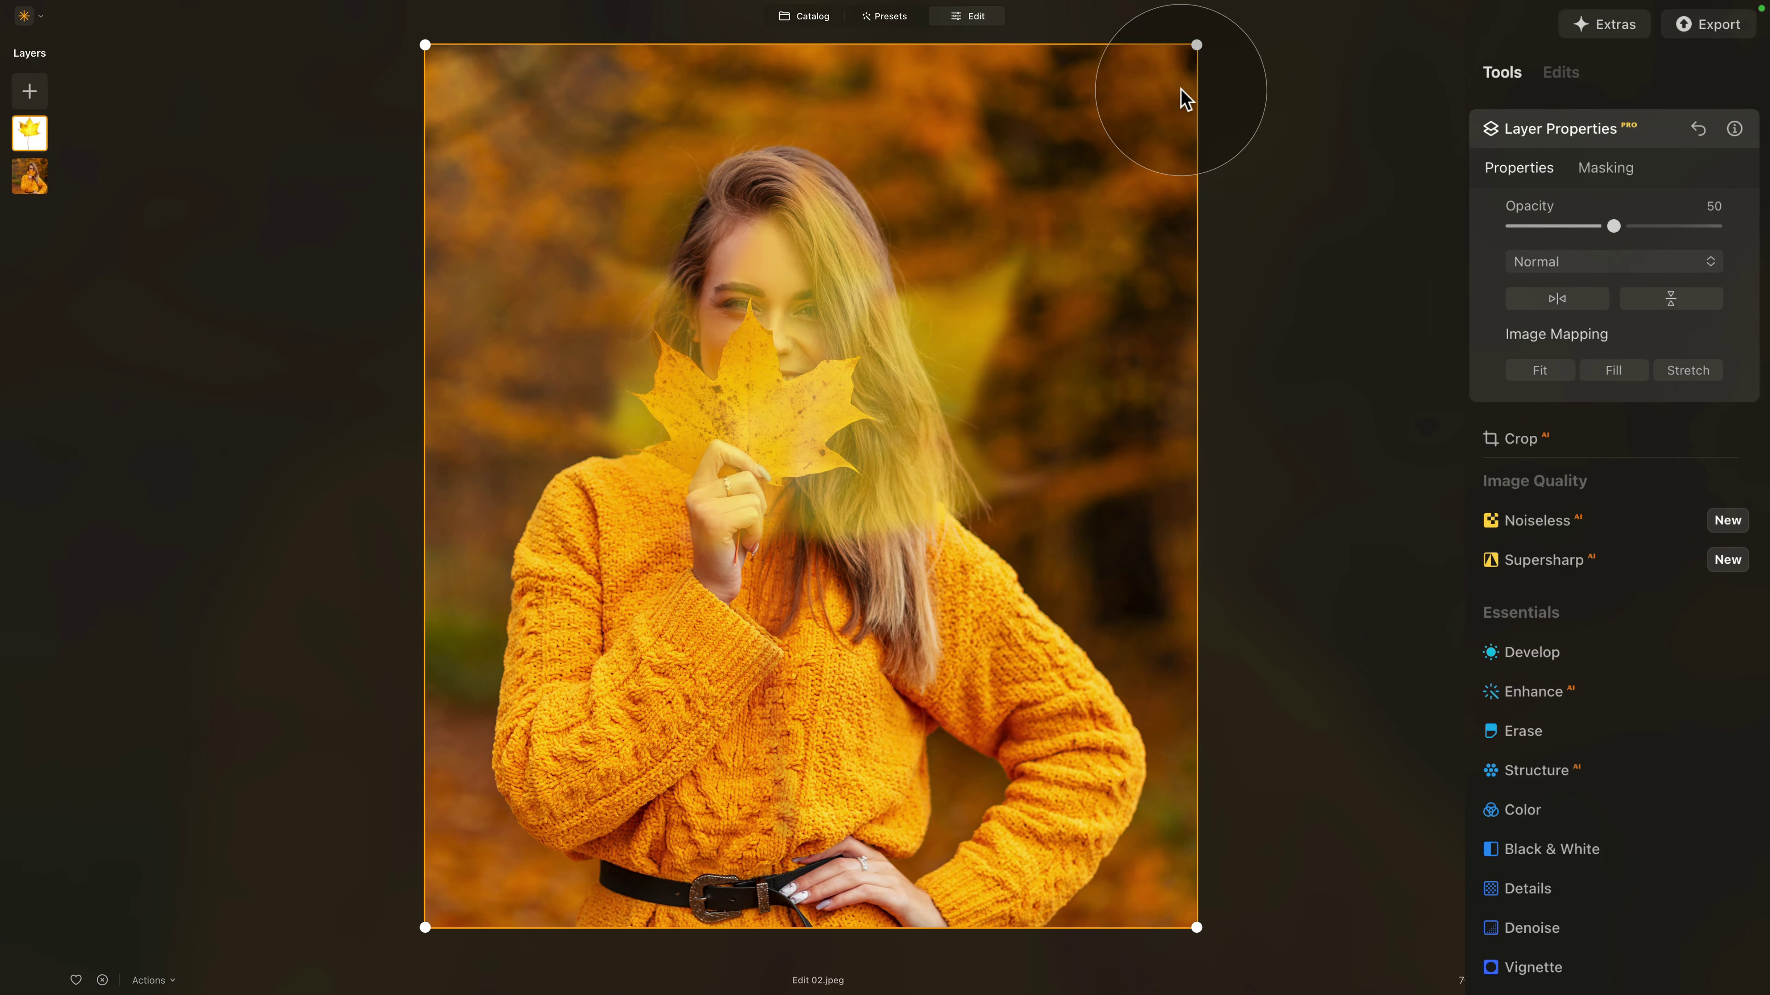
# Scale the blurred maple leaf down, place it left of the woman's head and set its opacity to 100
pyautogui.moveTo(1197, 43); pyautogui.dragTo(696, 574)
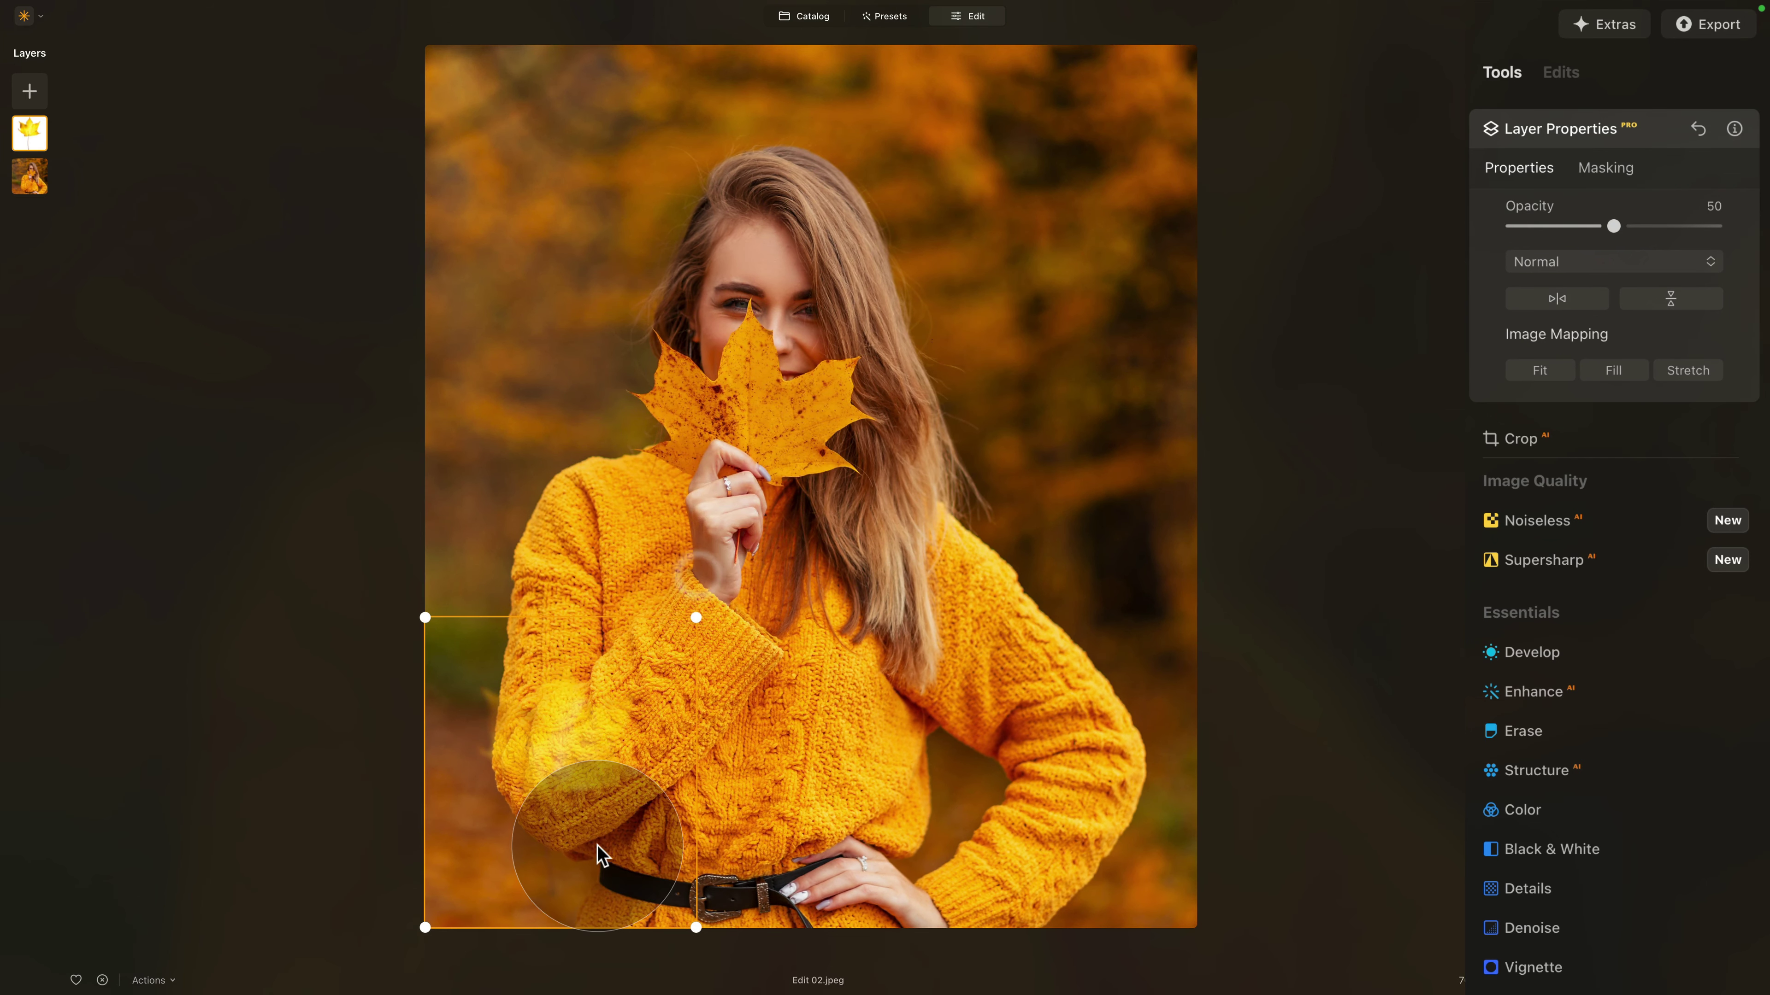
pyautogui.moveTo(581, 795); pyautogui.dragTo(563, 248)
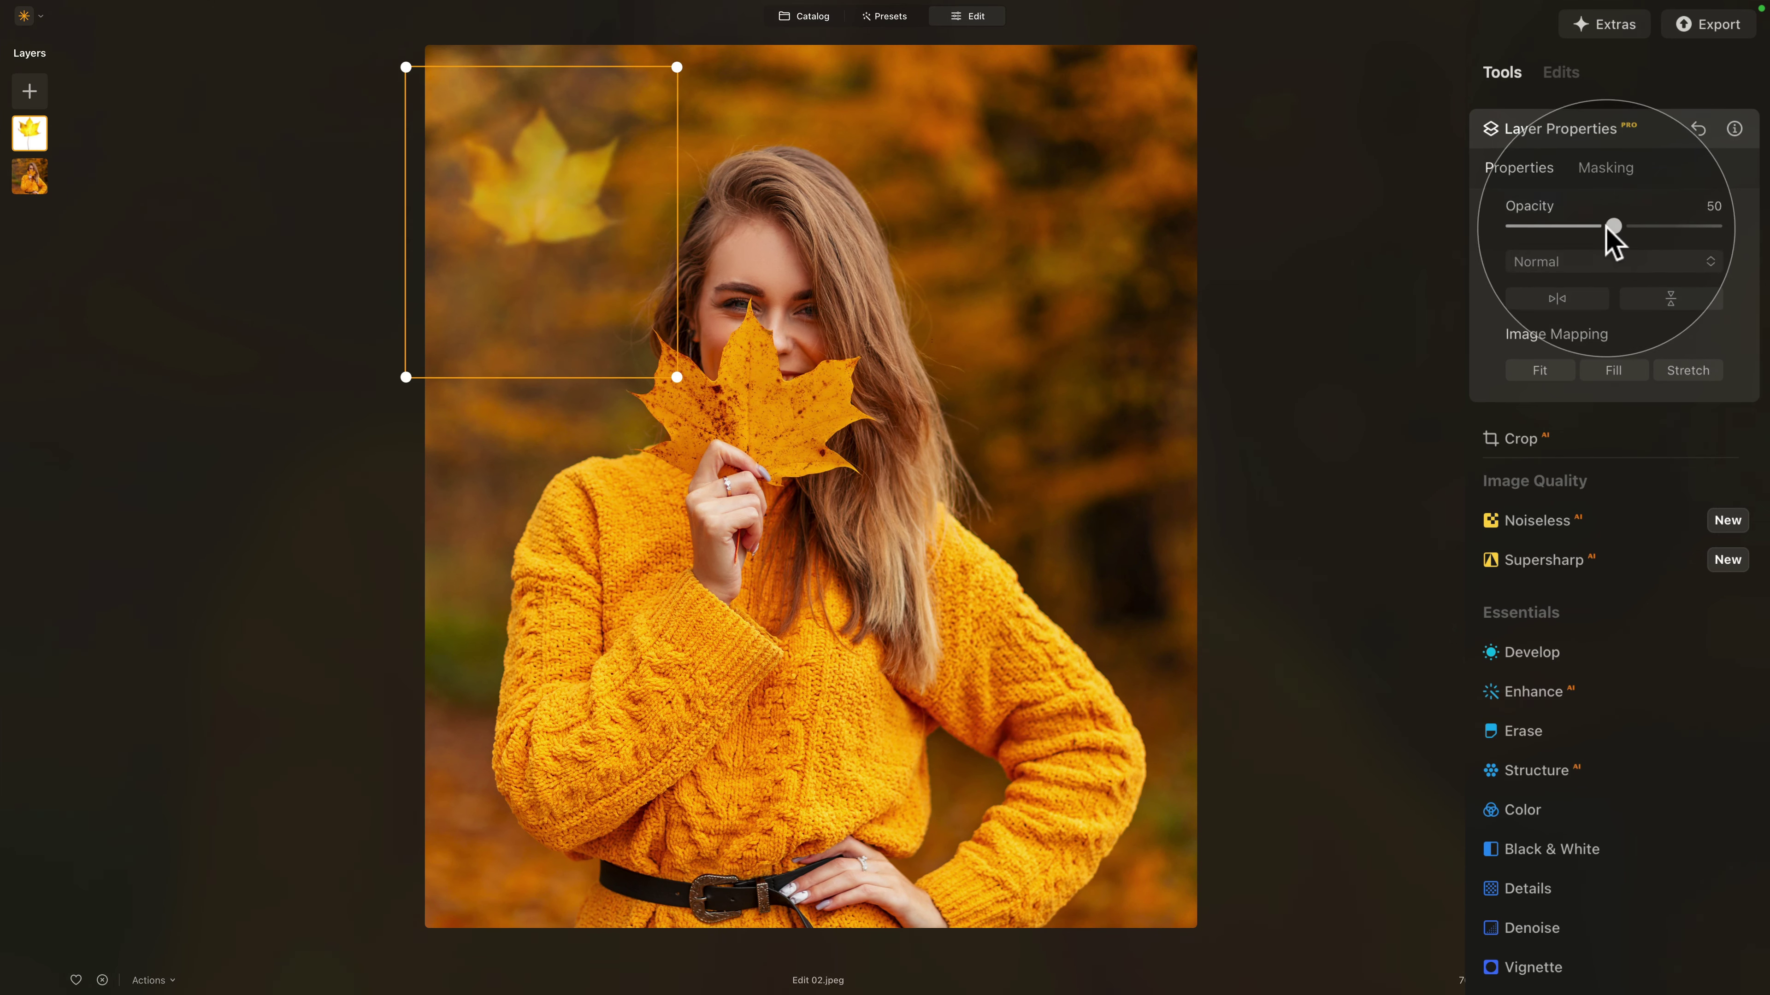
pyautogui.moveTo(1613, 226); pyautogui.dragTo(1714, 227)
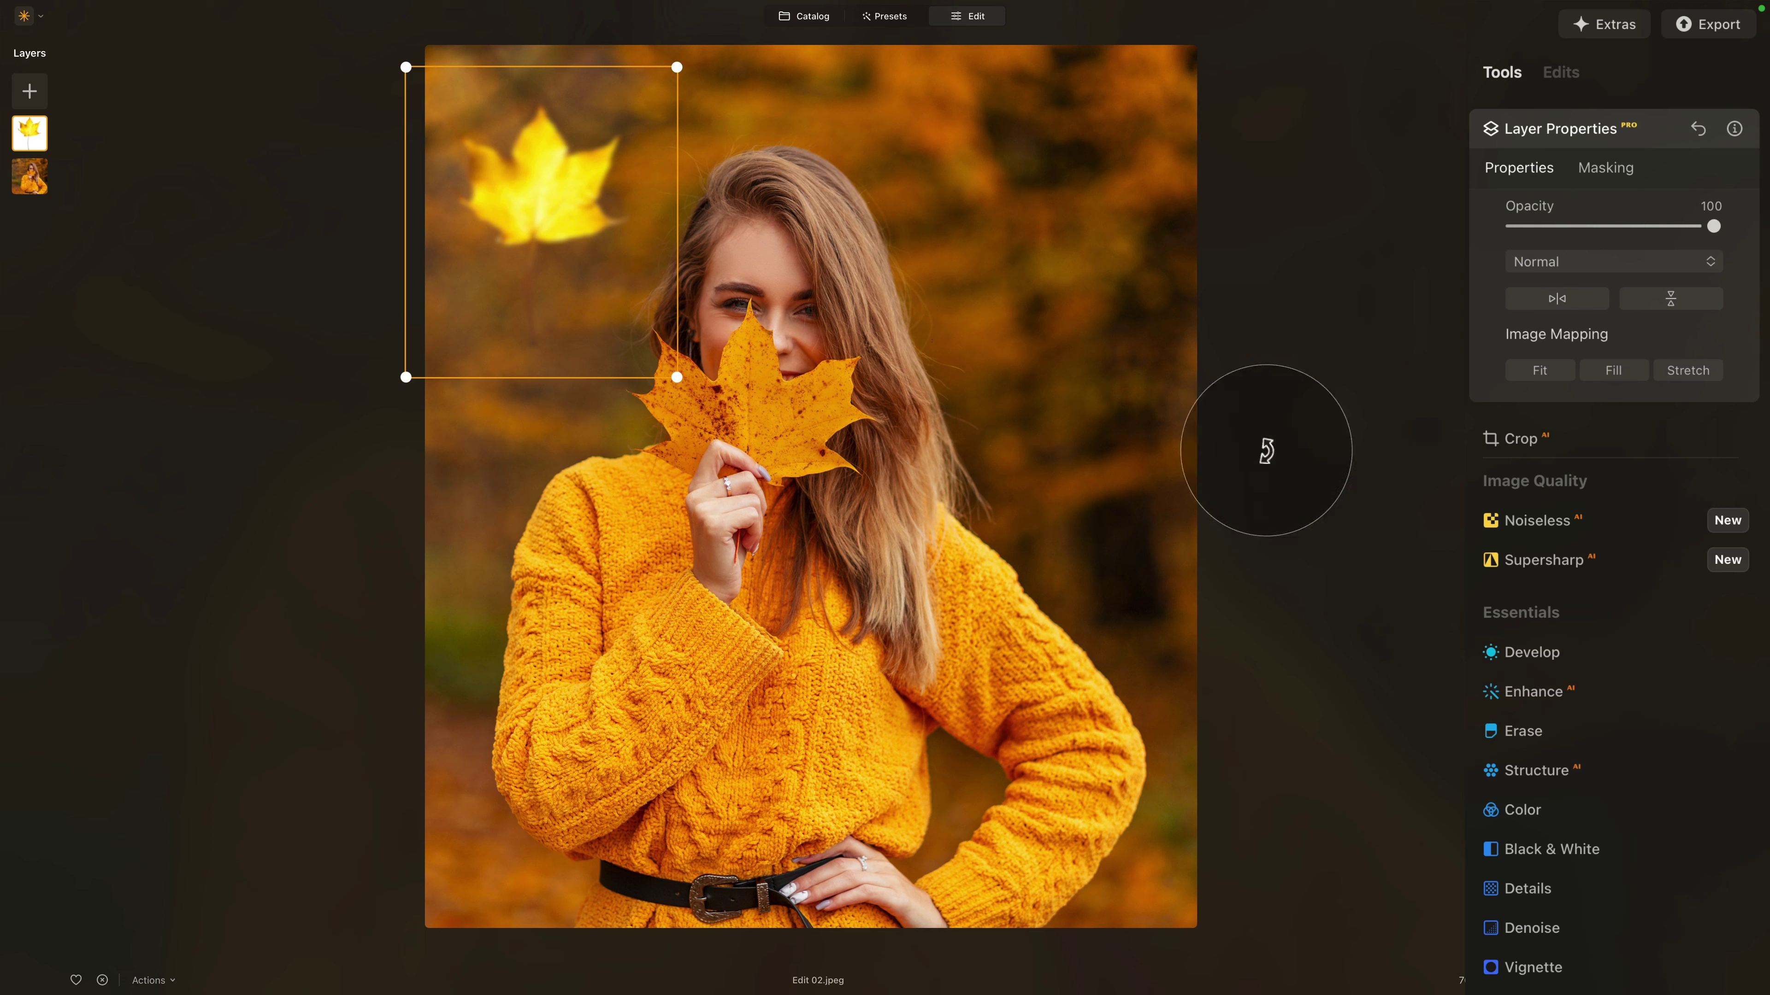
# Rotate and slightly enlarge the blurred leaf layer, placing it partly outside the photo's upper-left corner
pyautogui.click(709, 391)
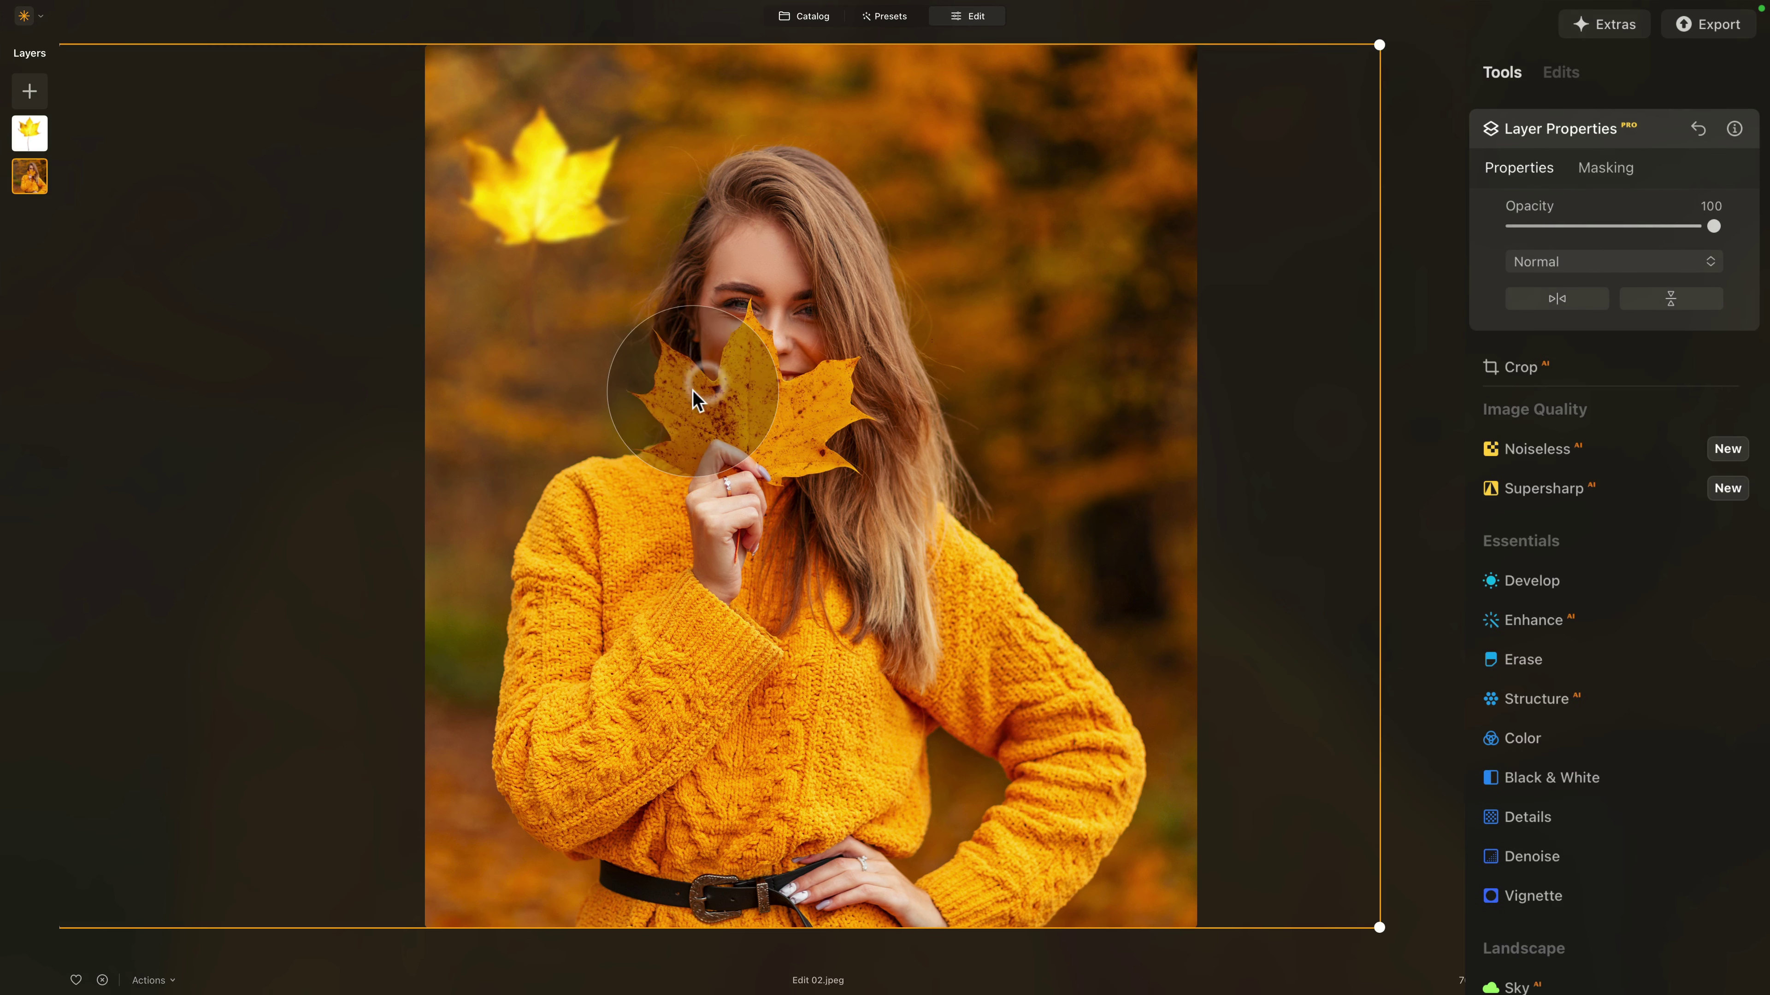
pyautogui.click(29, 133)
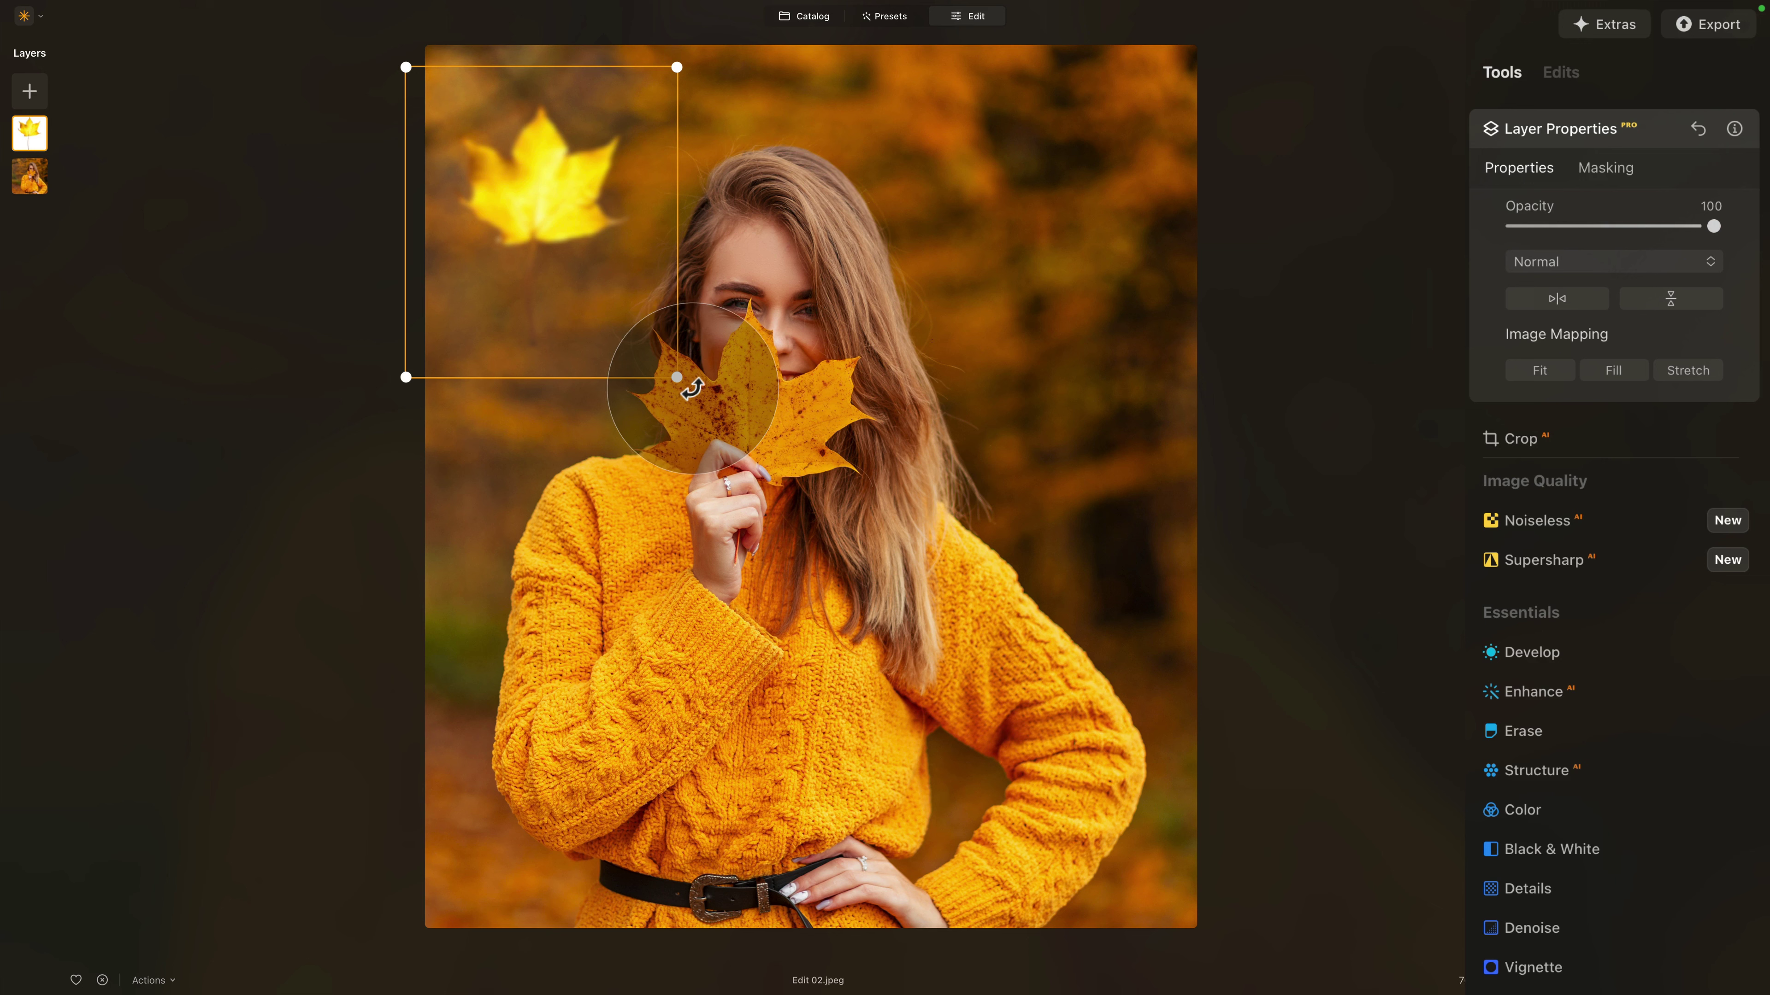
pyautogui.moveTo(636, 403); pyautogui.dragTo(356, 604)
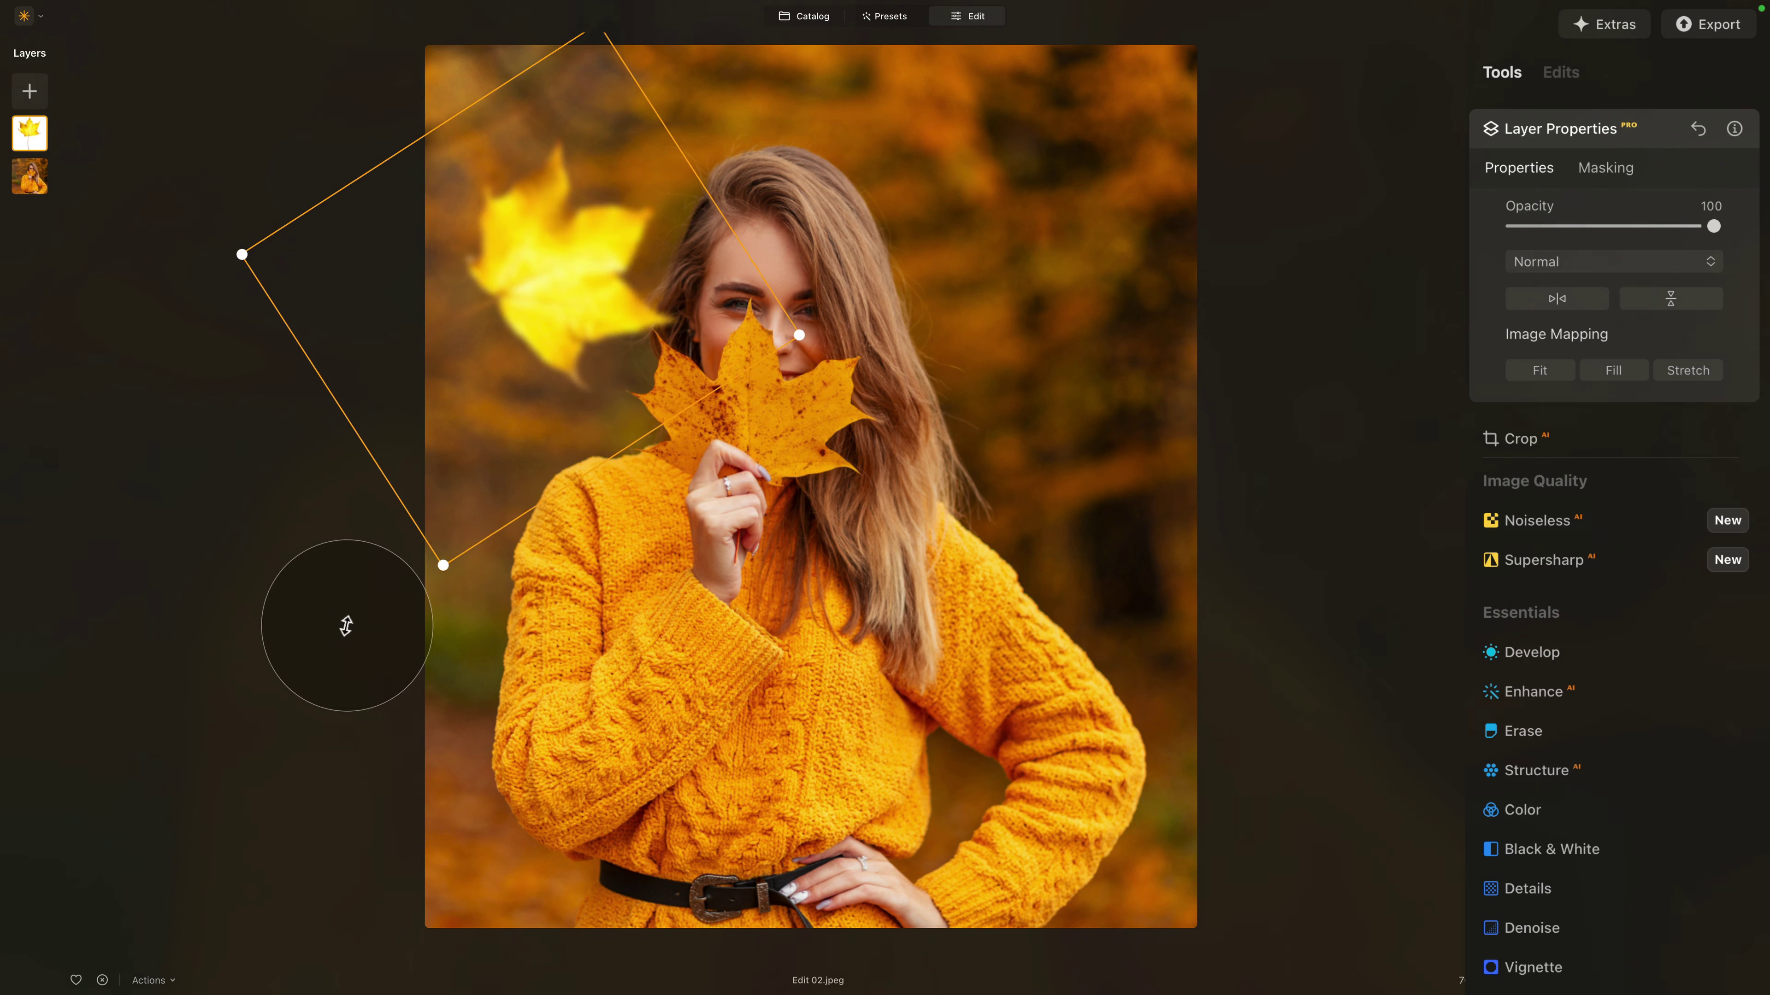
pyautogui.moveTo(592, 284); pyautogui.dragTo(515, 134)
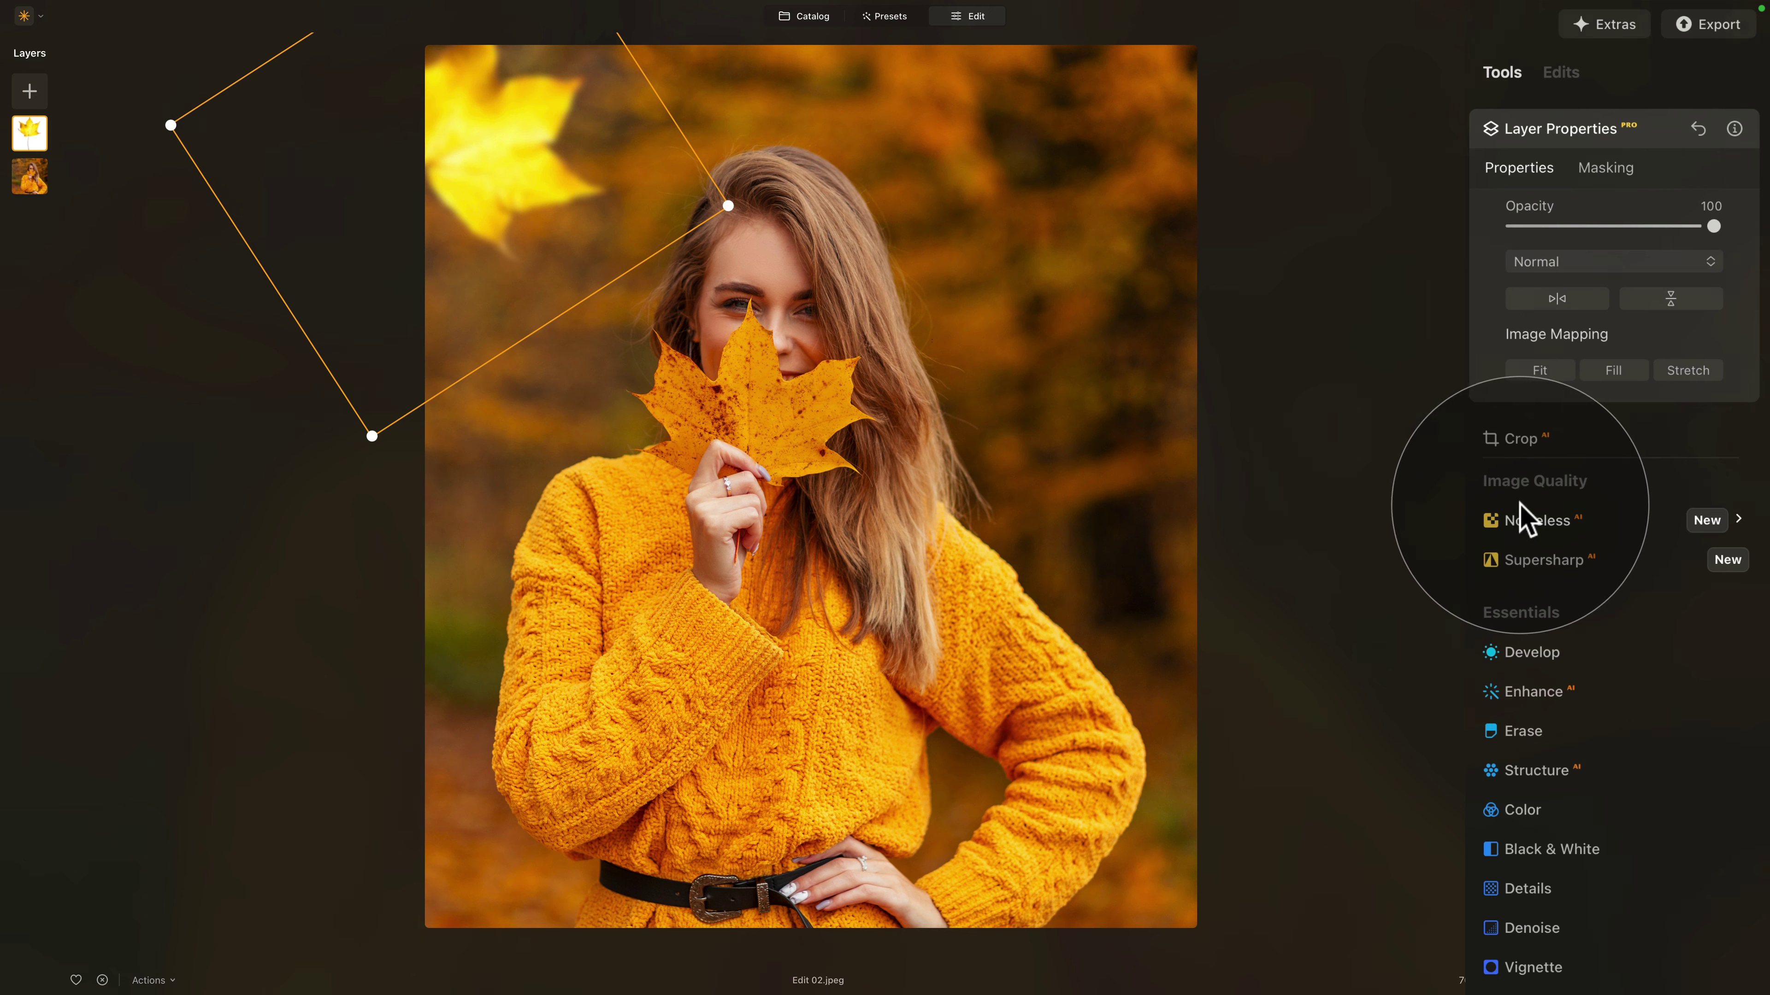
# Set the blurred leaf's Hue Shift to -11 with the Color tool's HSL controls and compare before and after
pyautogui.click(1522, 810)
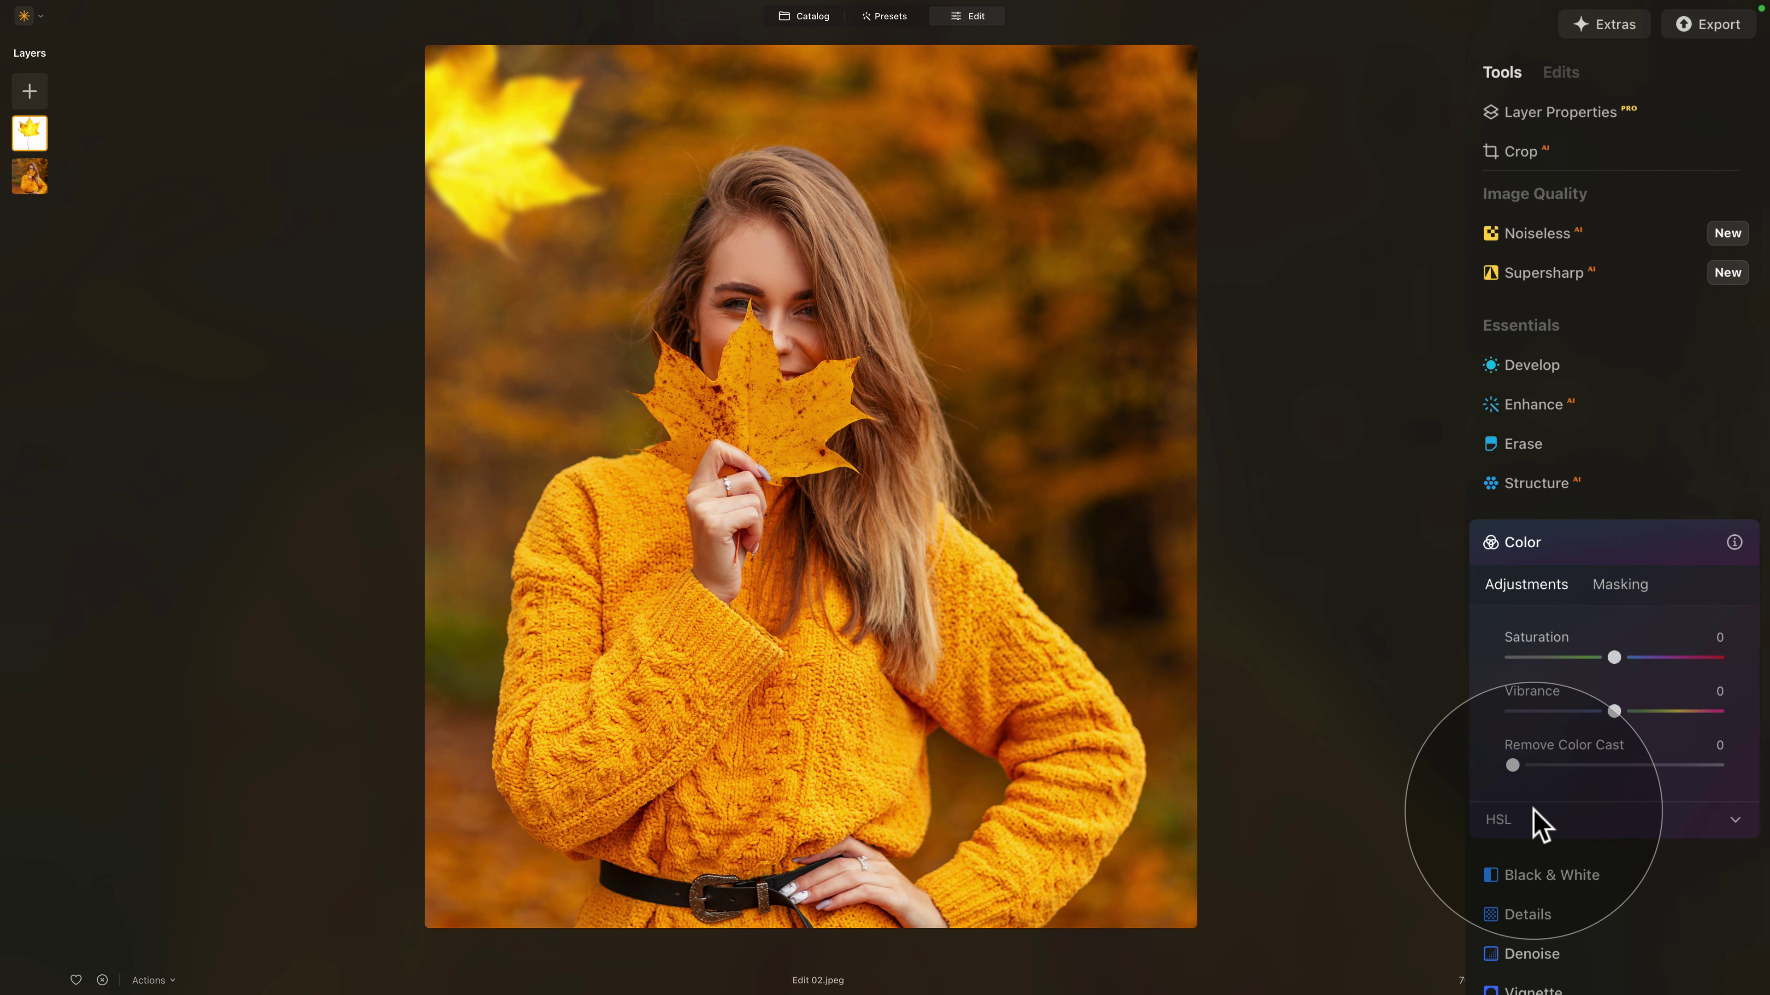
pyautogui.scroll(-5, 1540, 823)
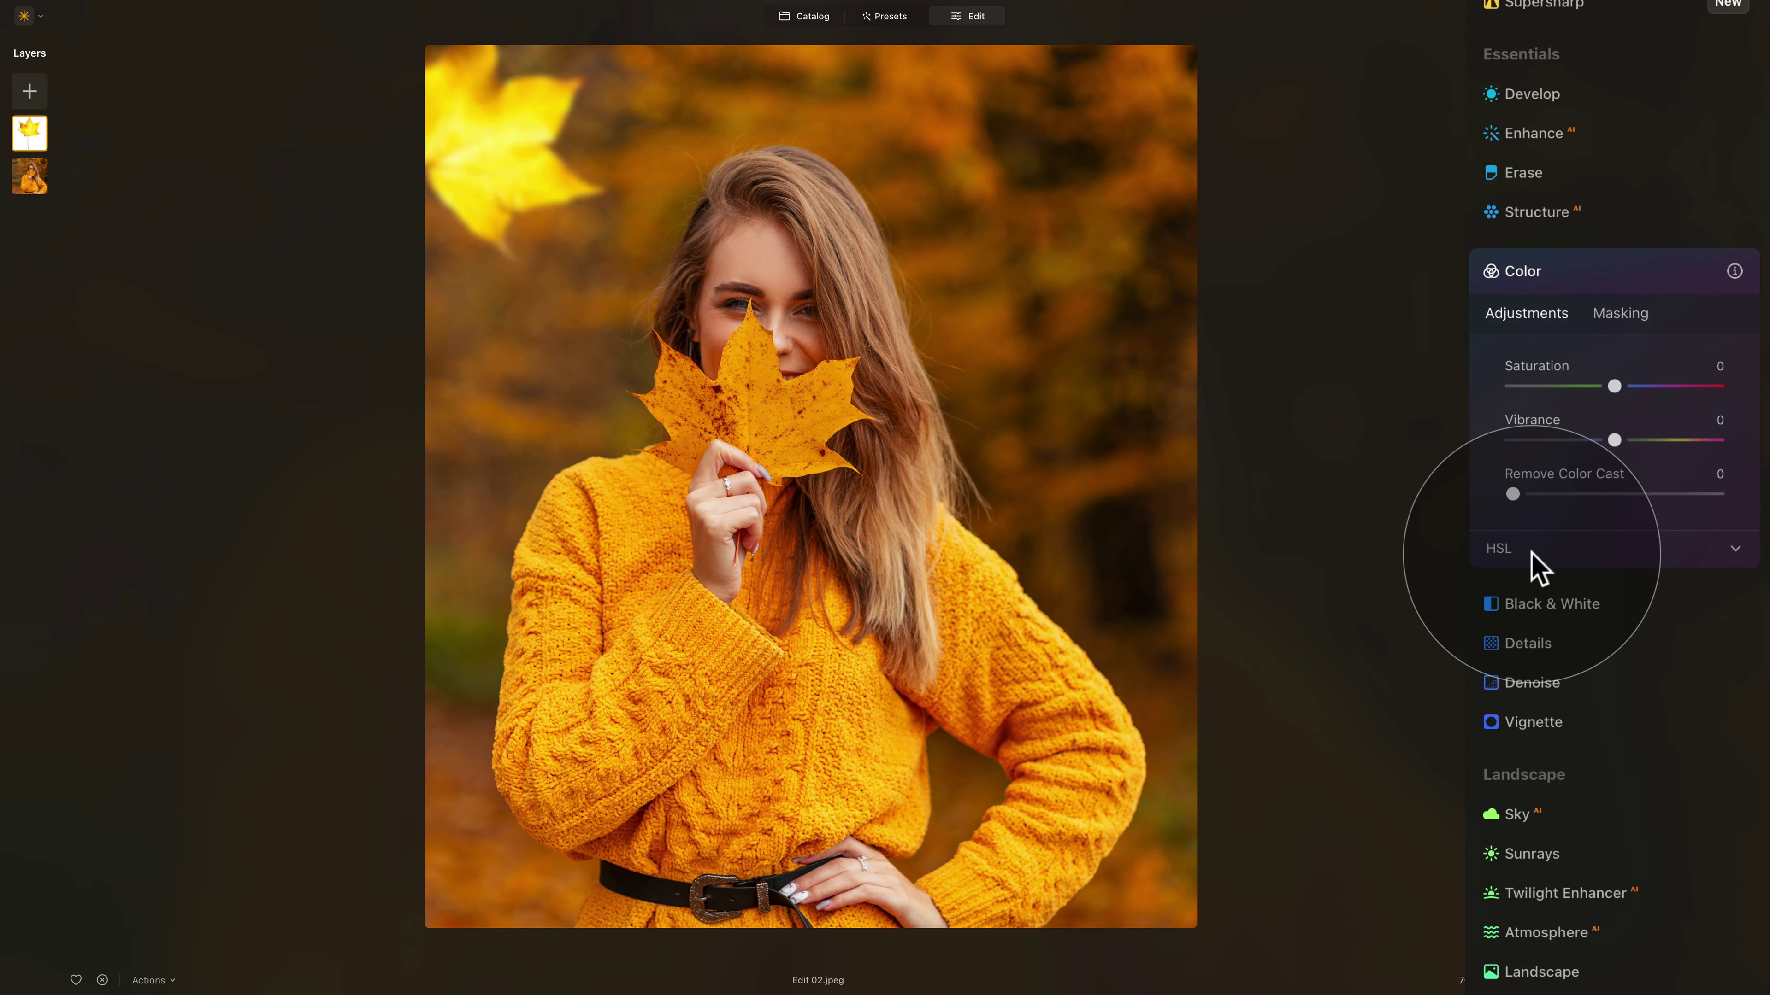
pyautogui.click(1536, 558)
pyautogui.scroll(-3, 1569, 502)
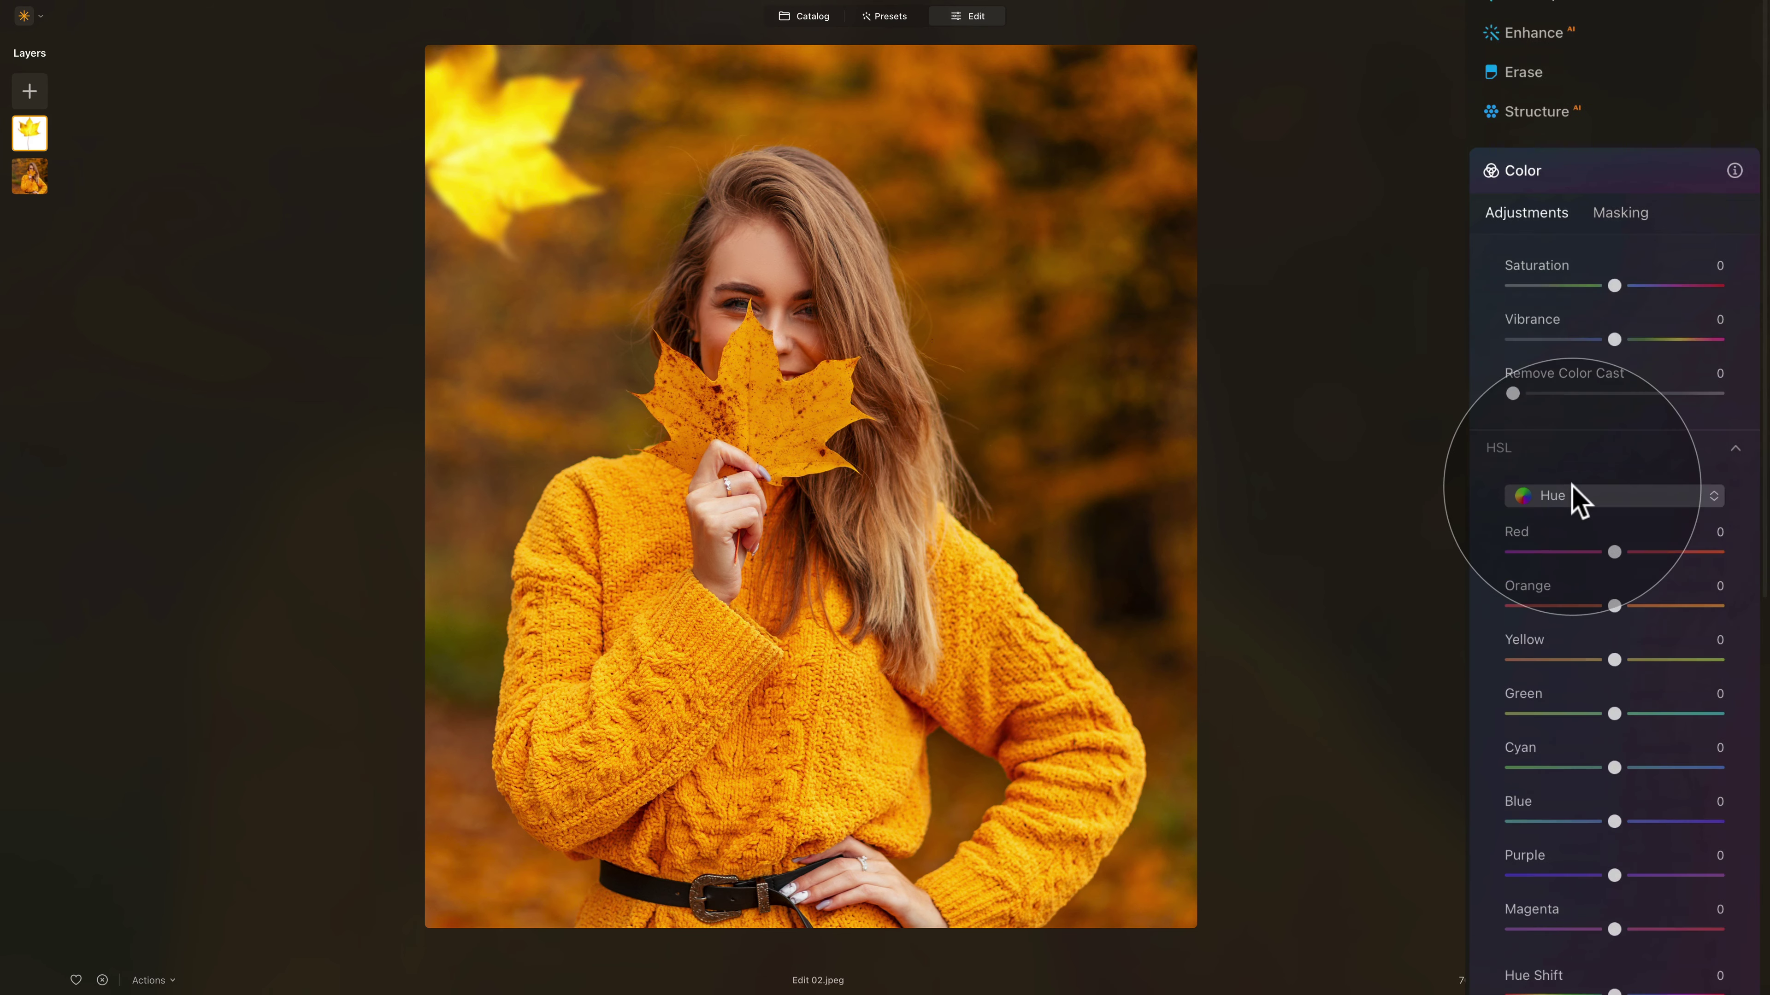
pyautogui.scroll(-1, 1578, 500)
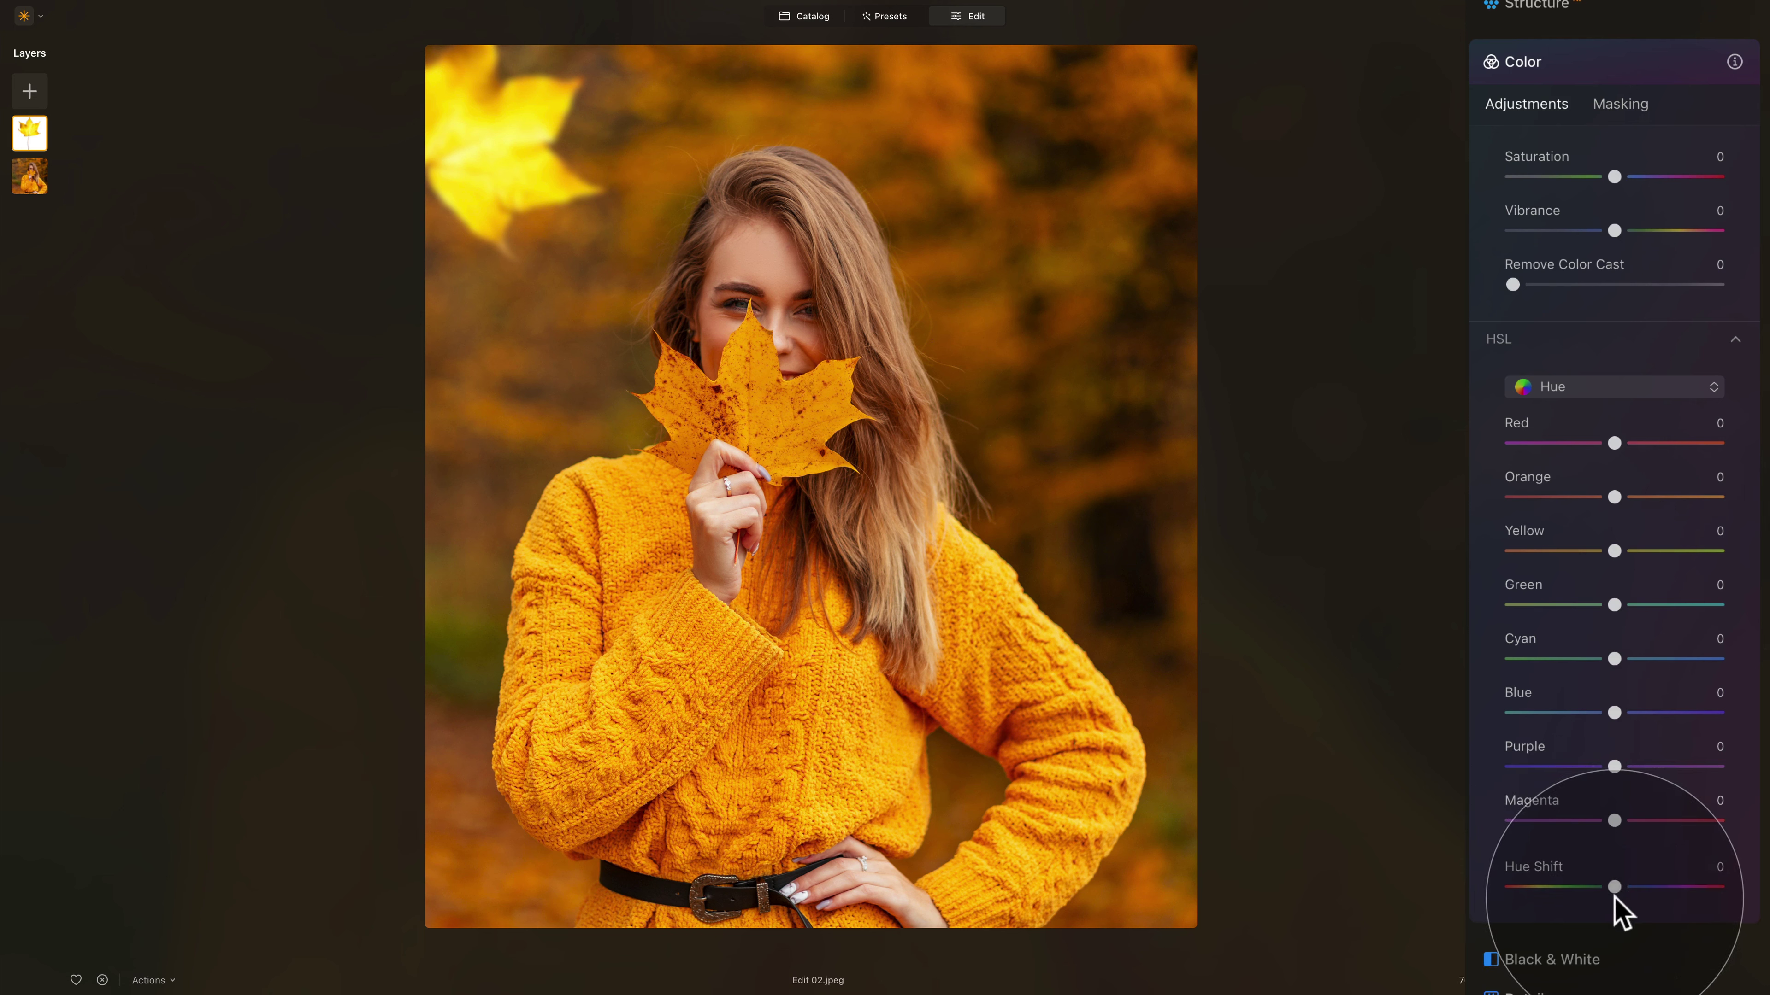
pyautogui.moveTo(1614, 898); pyautogui.dragTo(1605, 900)
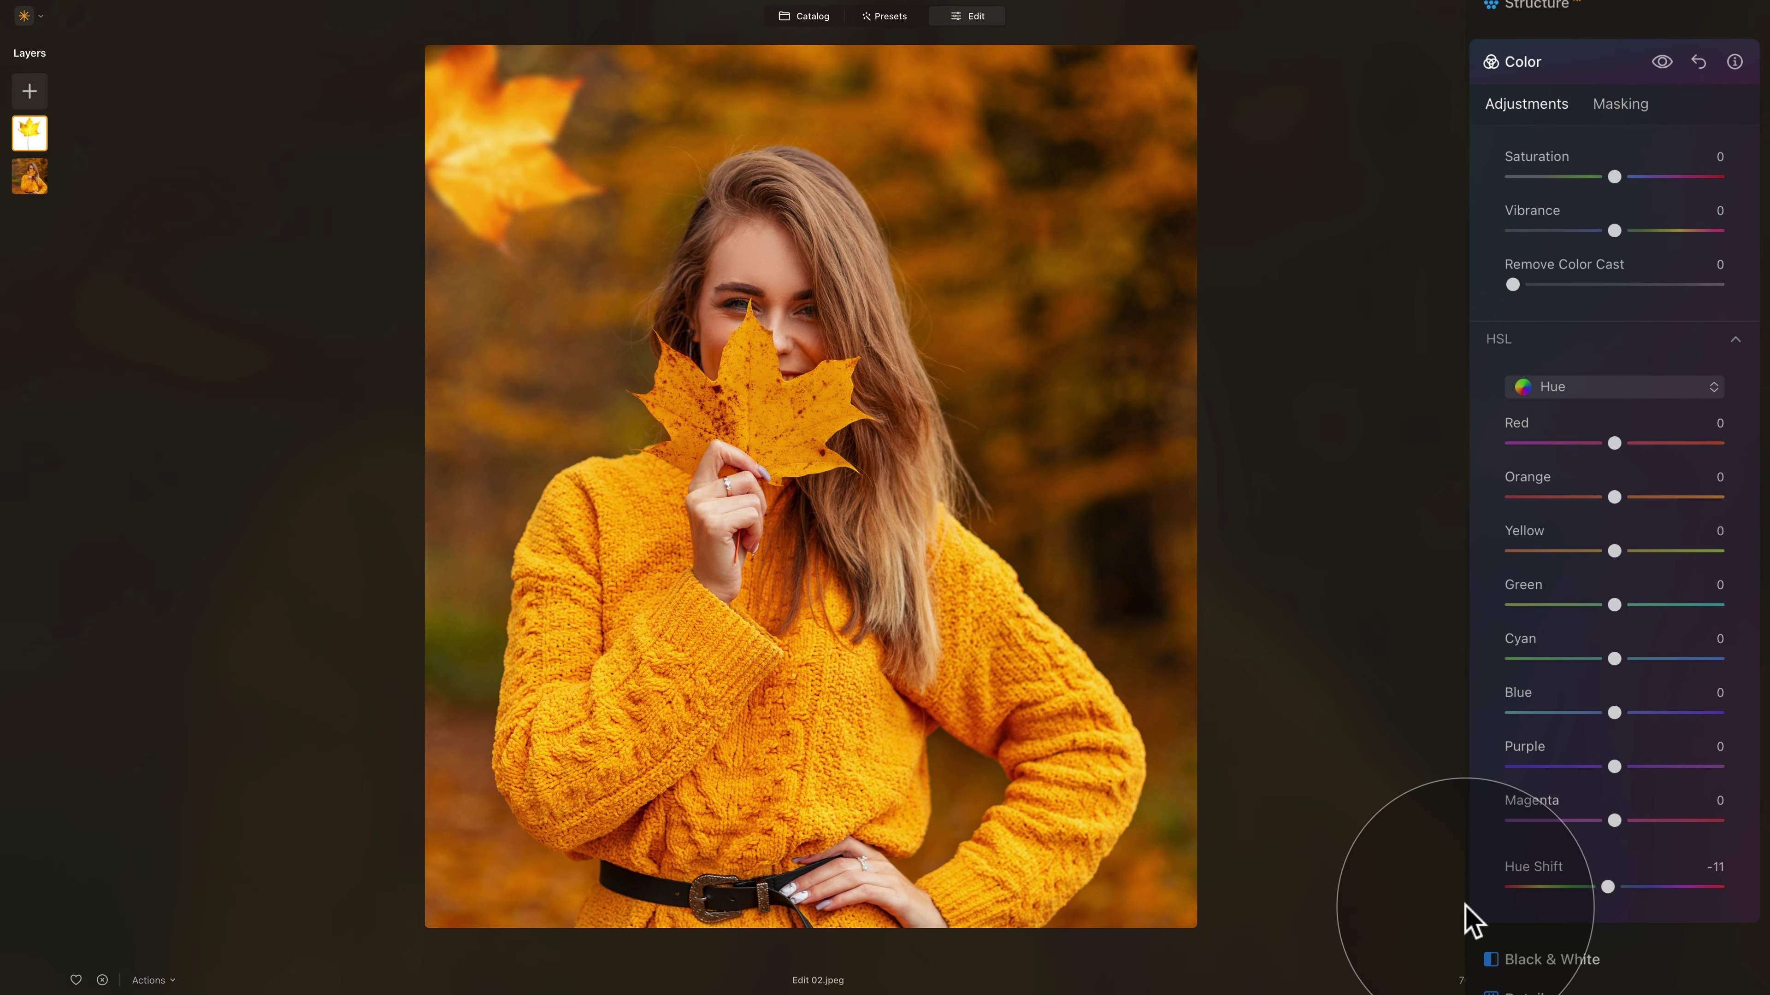
pyautogui.click(1661, 62)
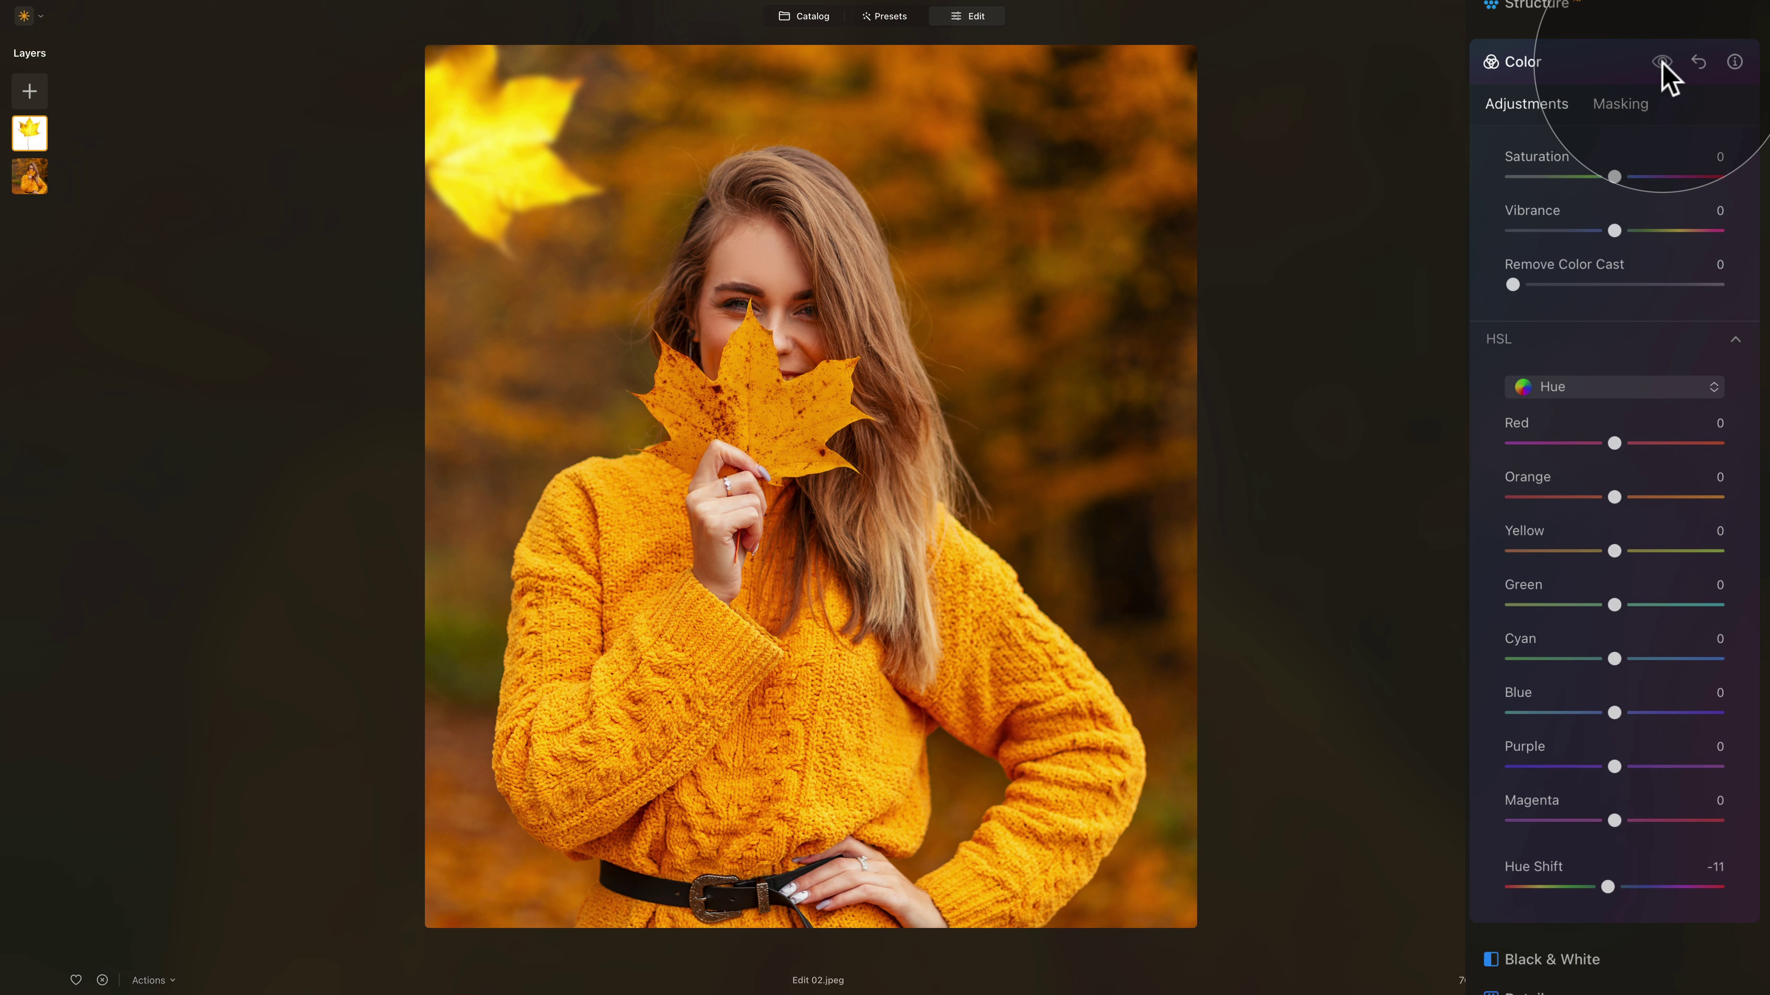
# Lower the Orange luminance of the blurred leaf layer to -15 in the Color tool's HSL controls
pyautogui.click(1662, 64)
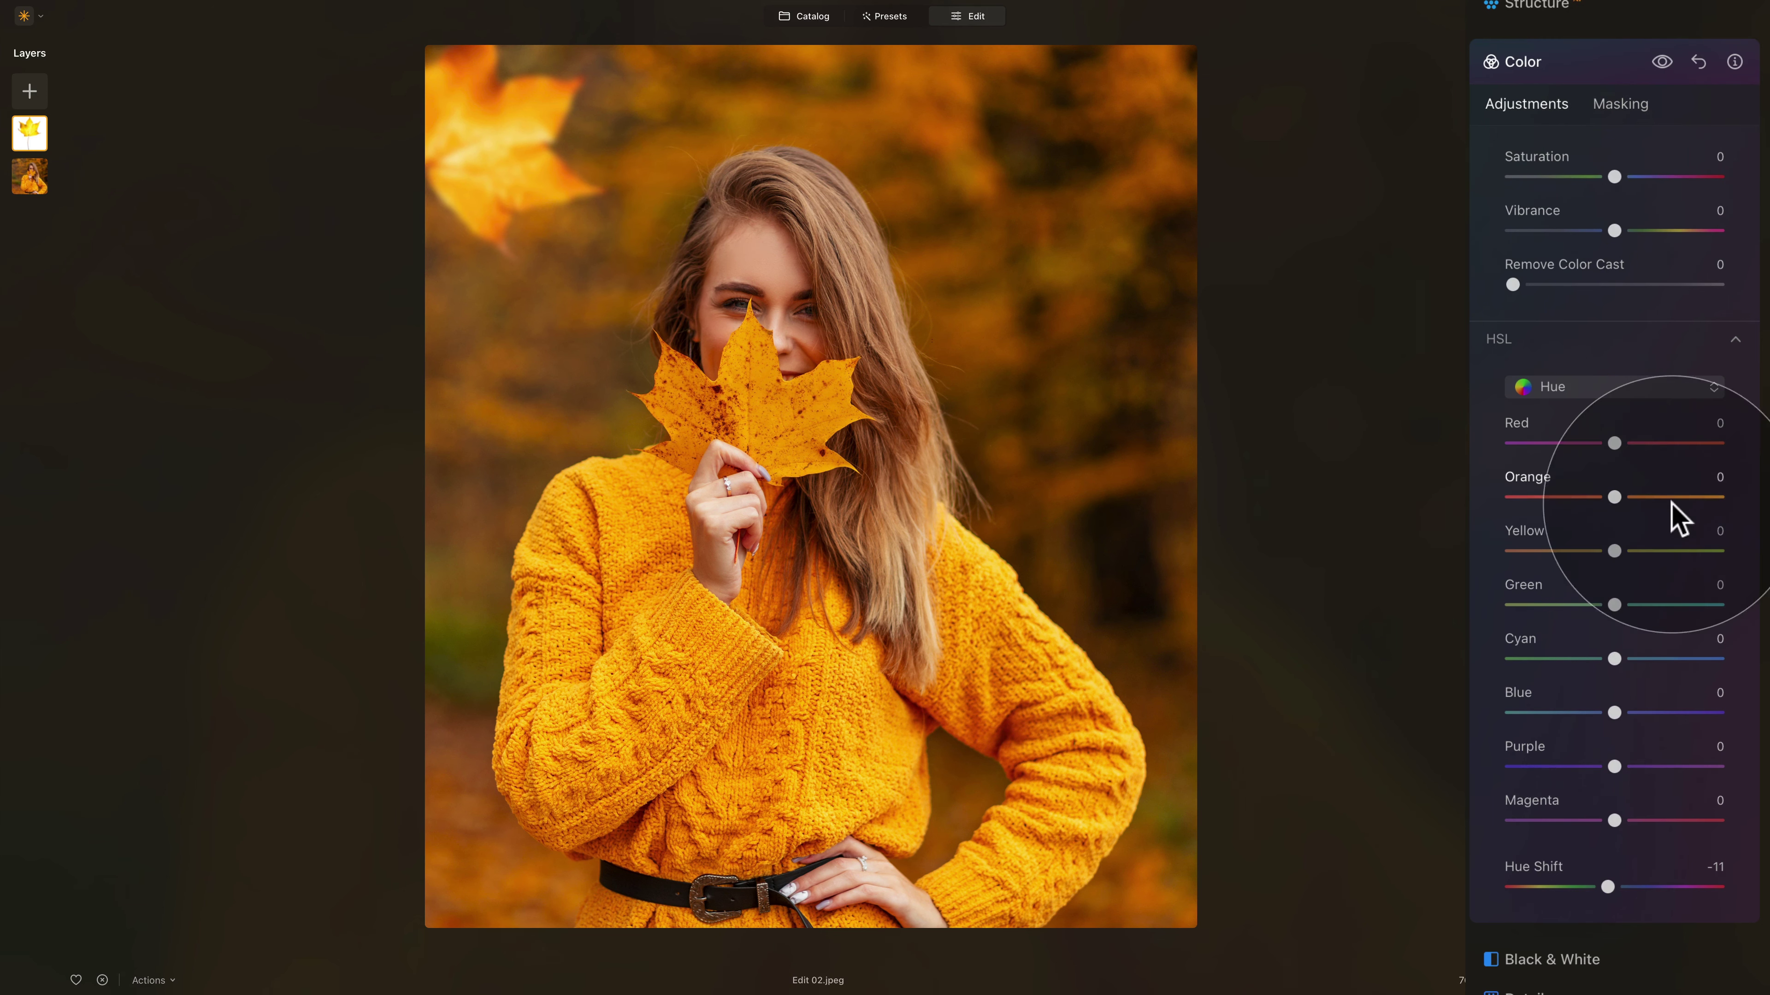
pyautogui.click(1637, 392)
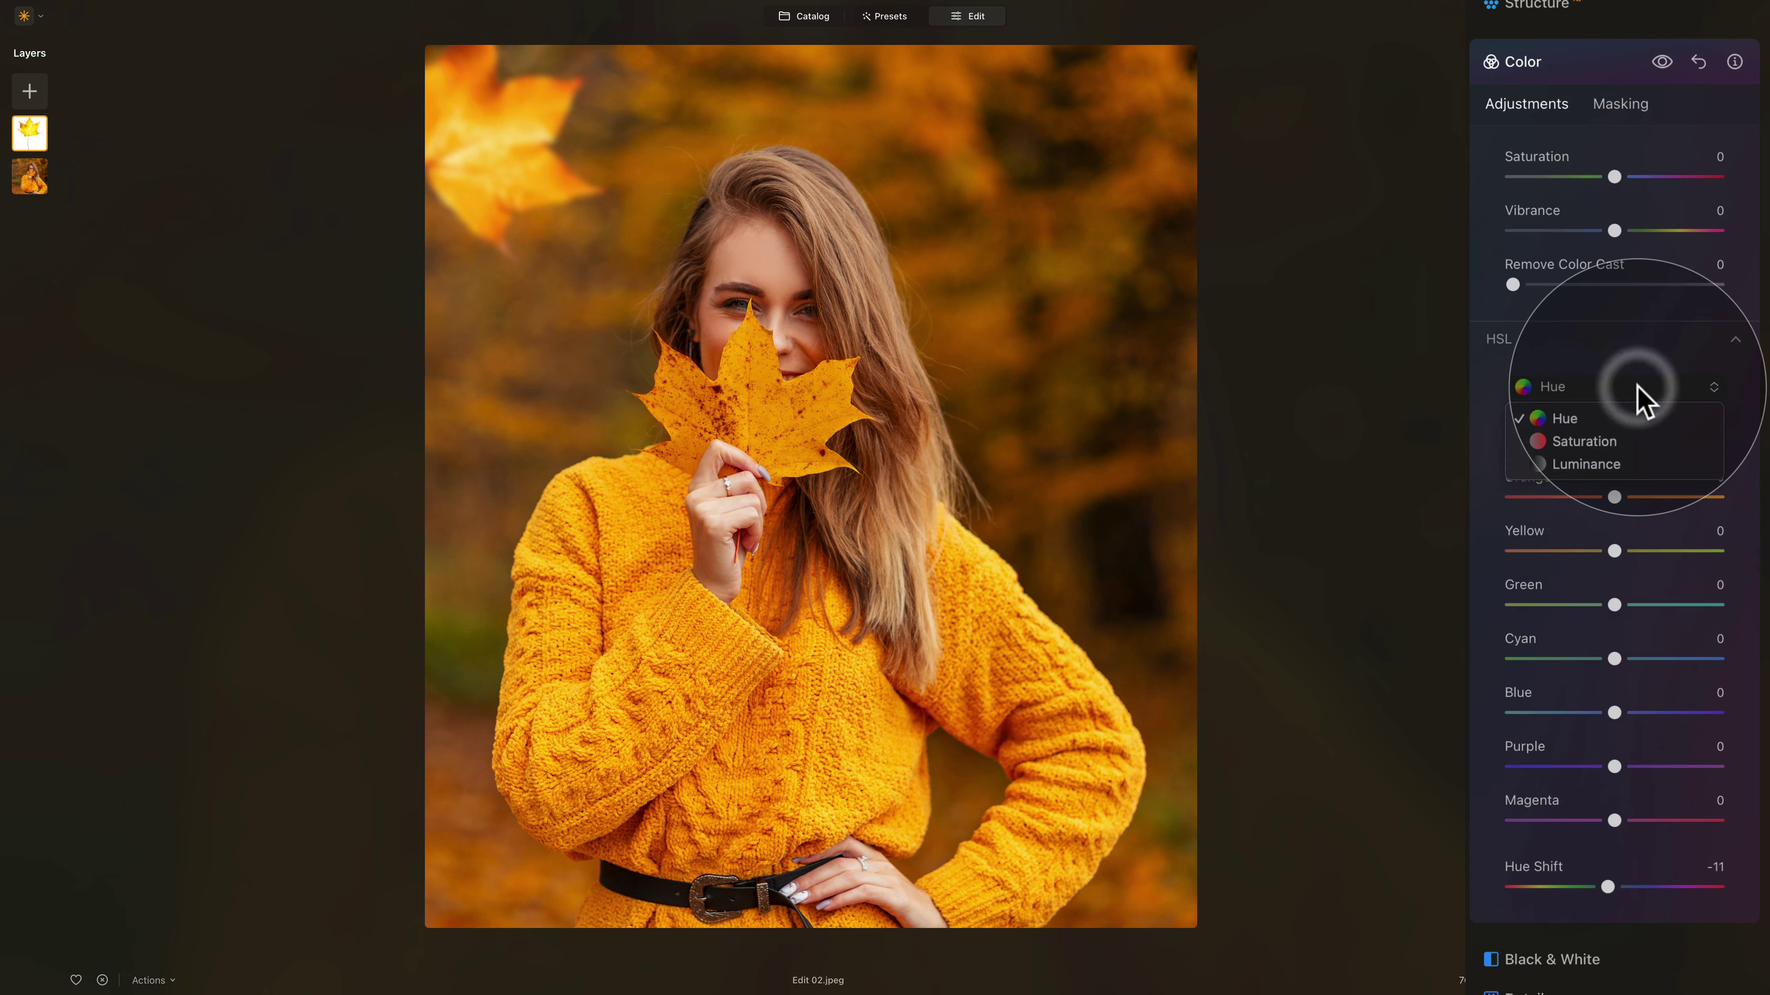
pyautogui.click(1629, 465)
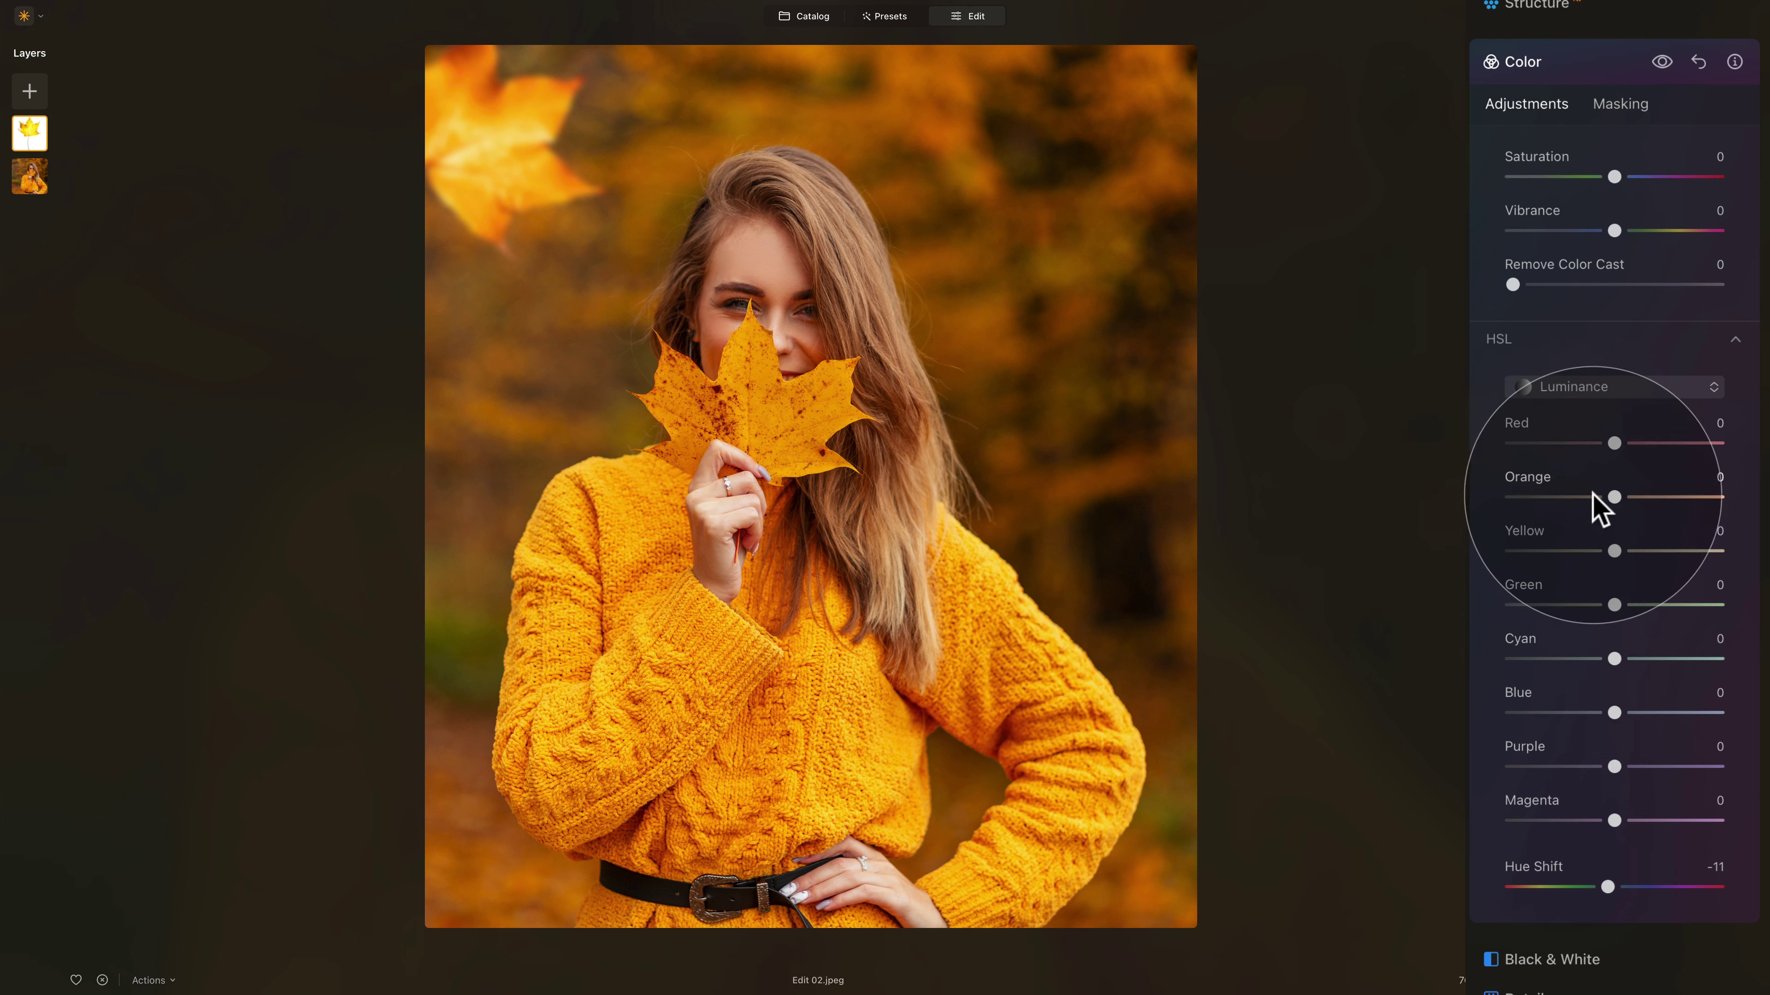
pyautogui.moveTo(1613, 496); pyautogui.dragTo(1595, 497)
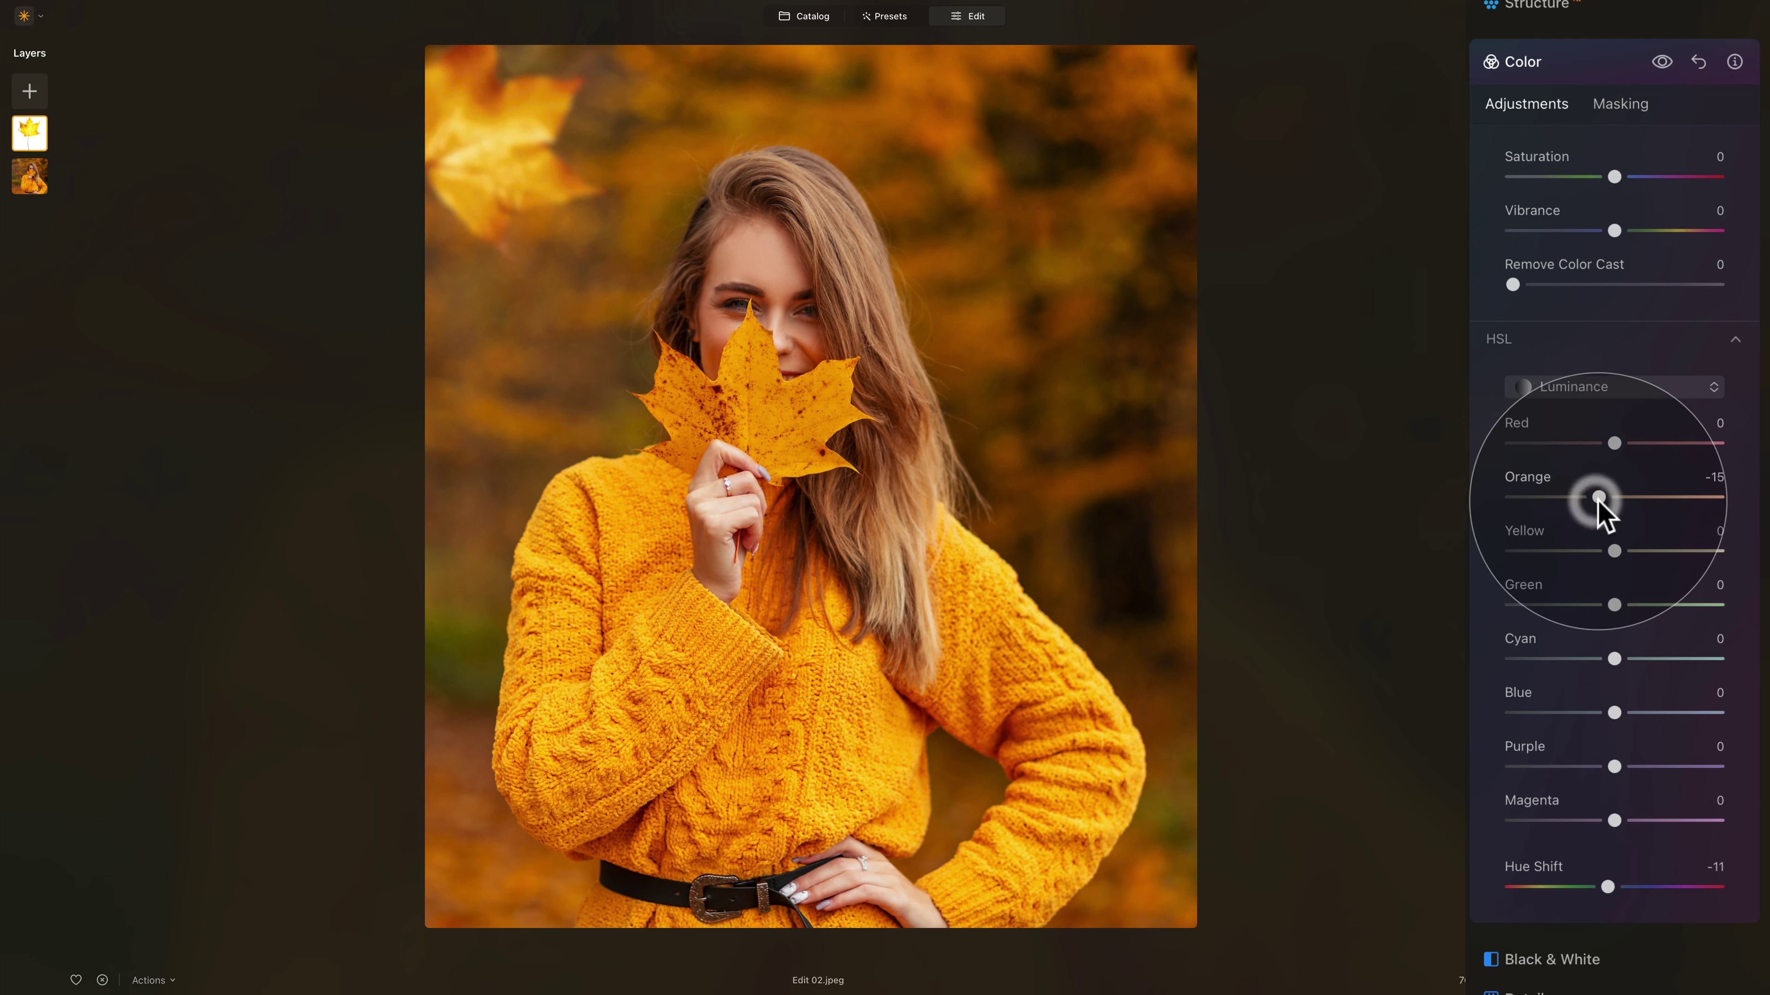
# Shift the blurred leaf slightly down and further into the photo's upper-left corner, and enlarge it a little
pyautogui.click(1543, 64)
pyautogui.scroll(10, 1576, 209)
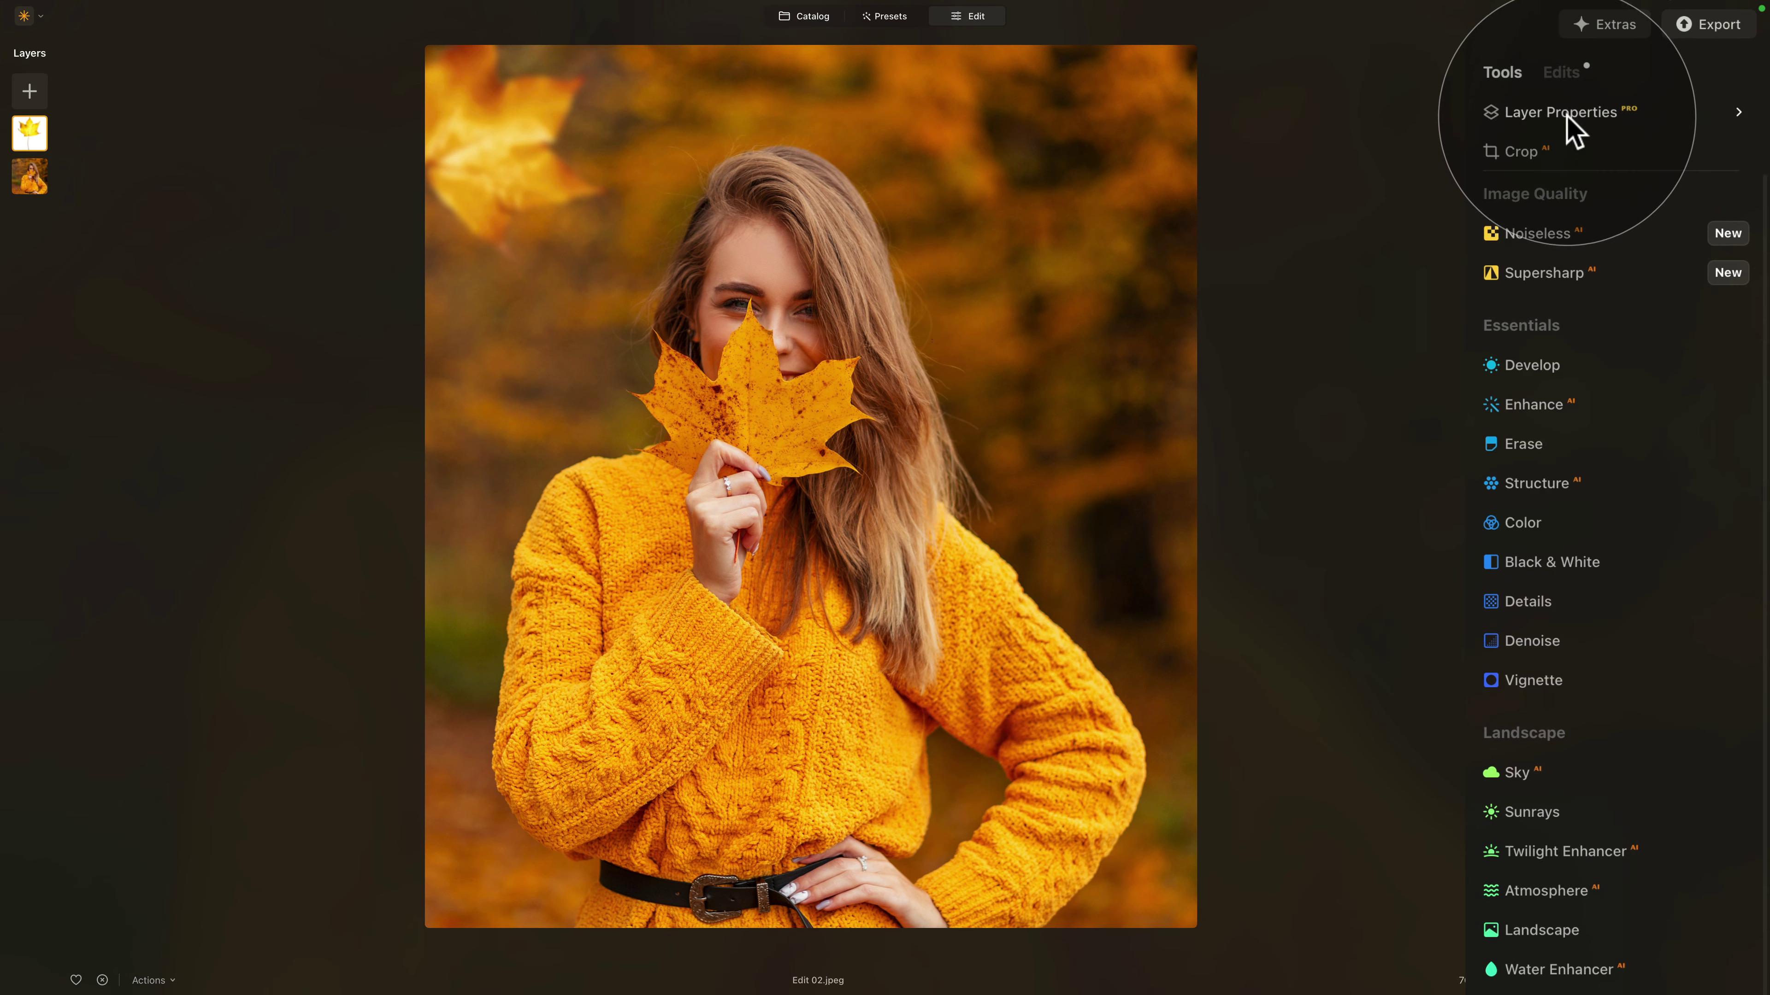
pyautogui.click(1566, 115)
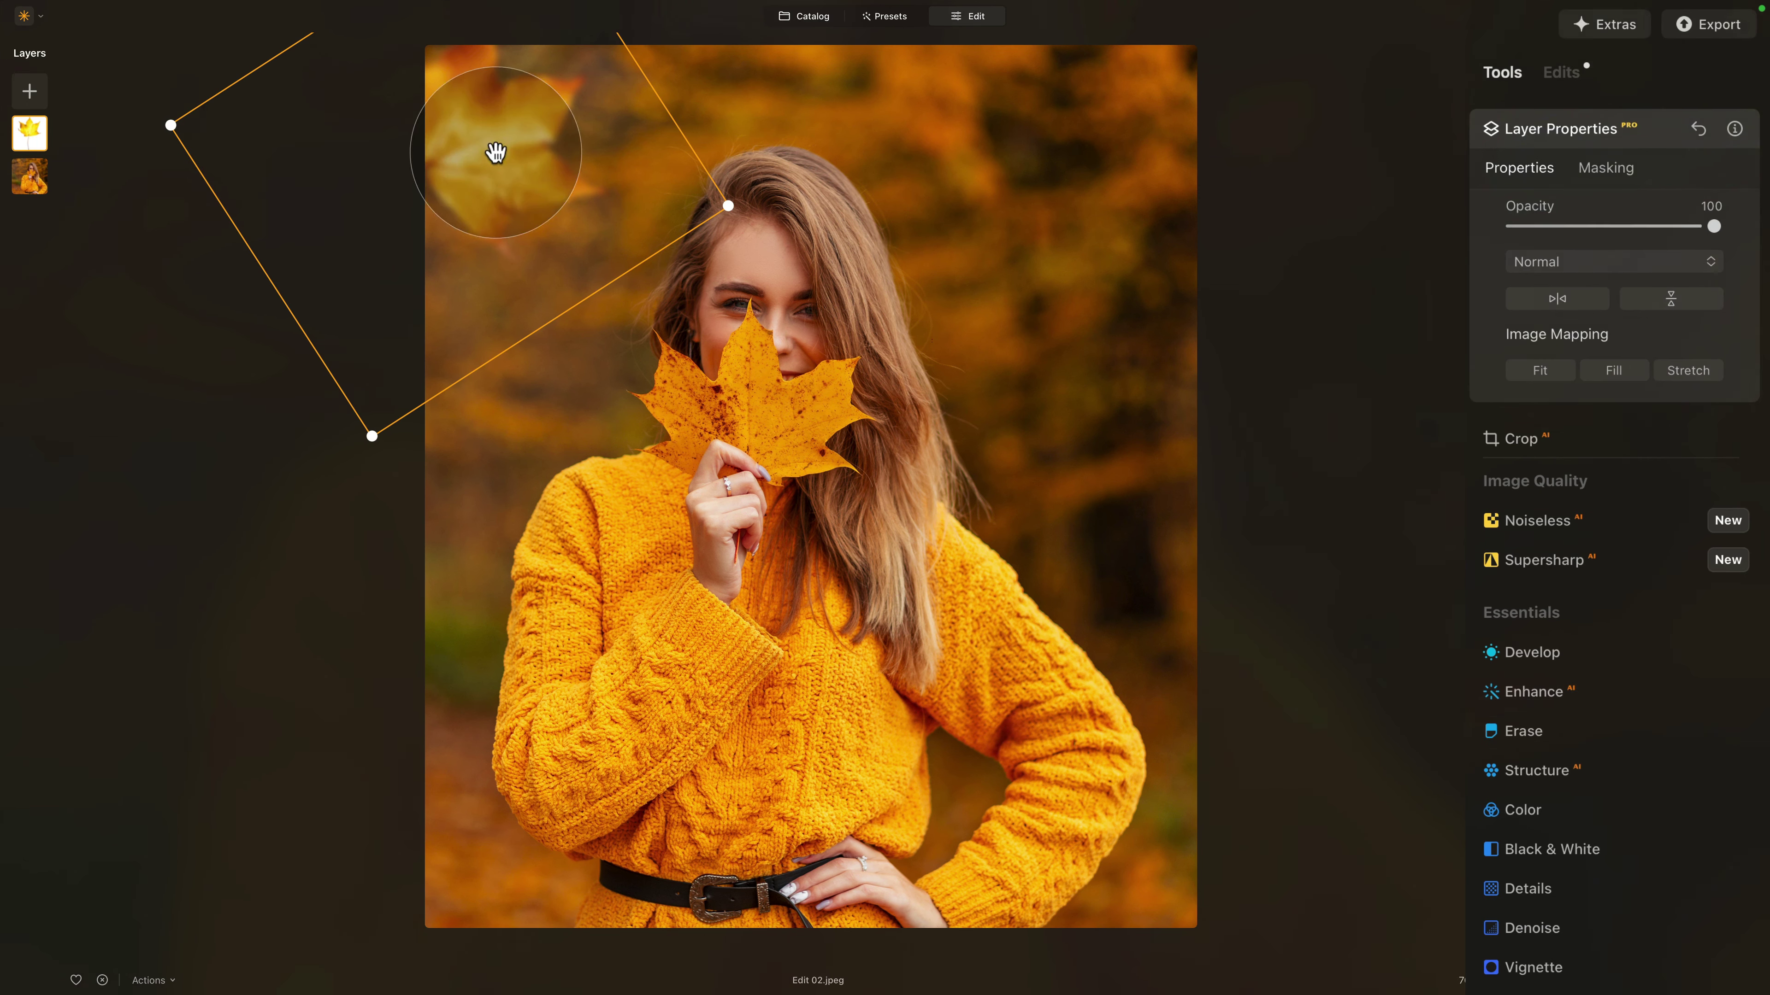
pyautogui.moveTo(495, 152); pyautogui.dragTo(509, 171)
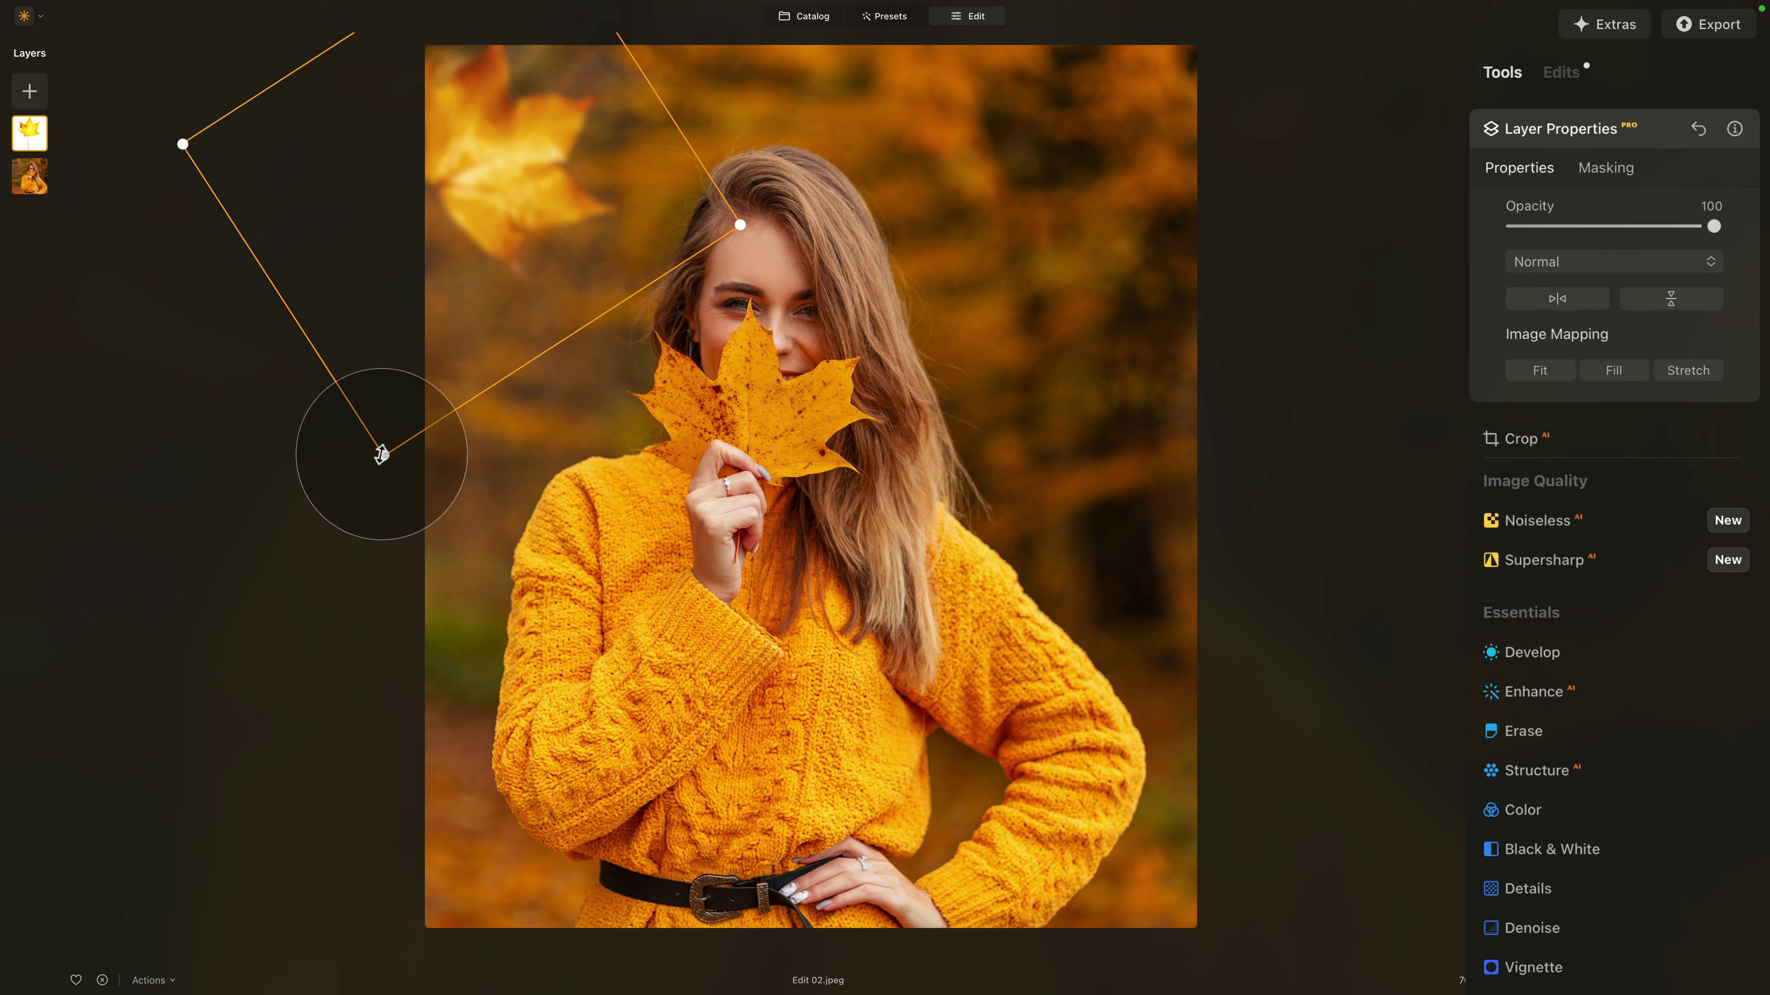
pyautogui.moveTo(383, 457); pyautogui.dragTo(355, 494)
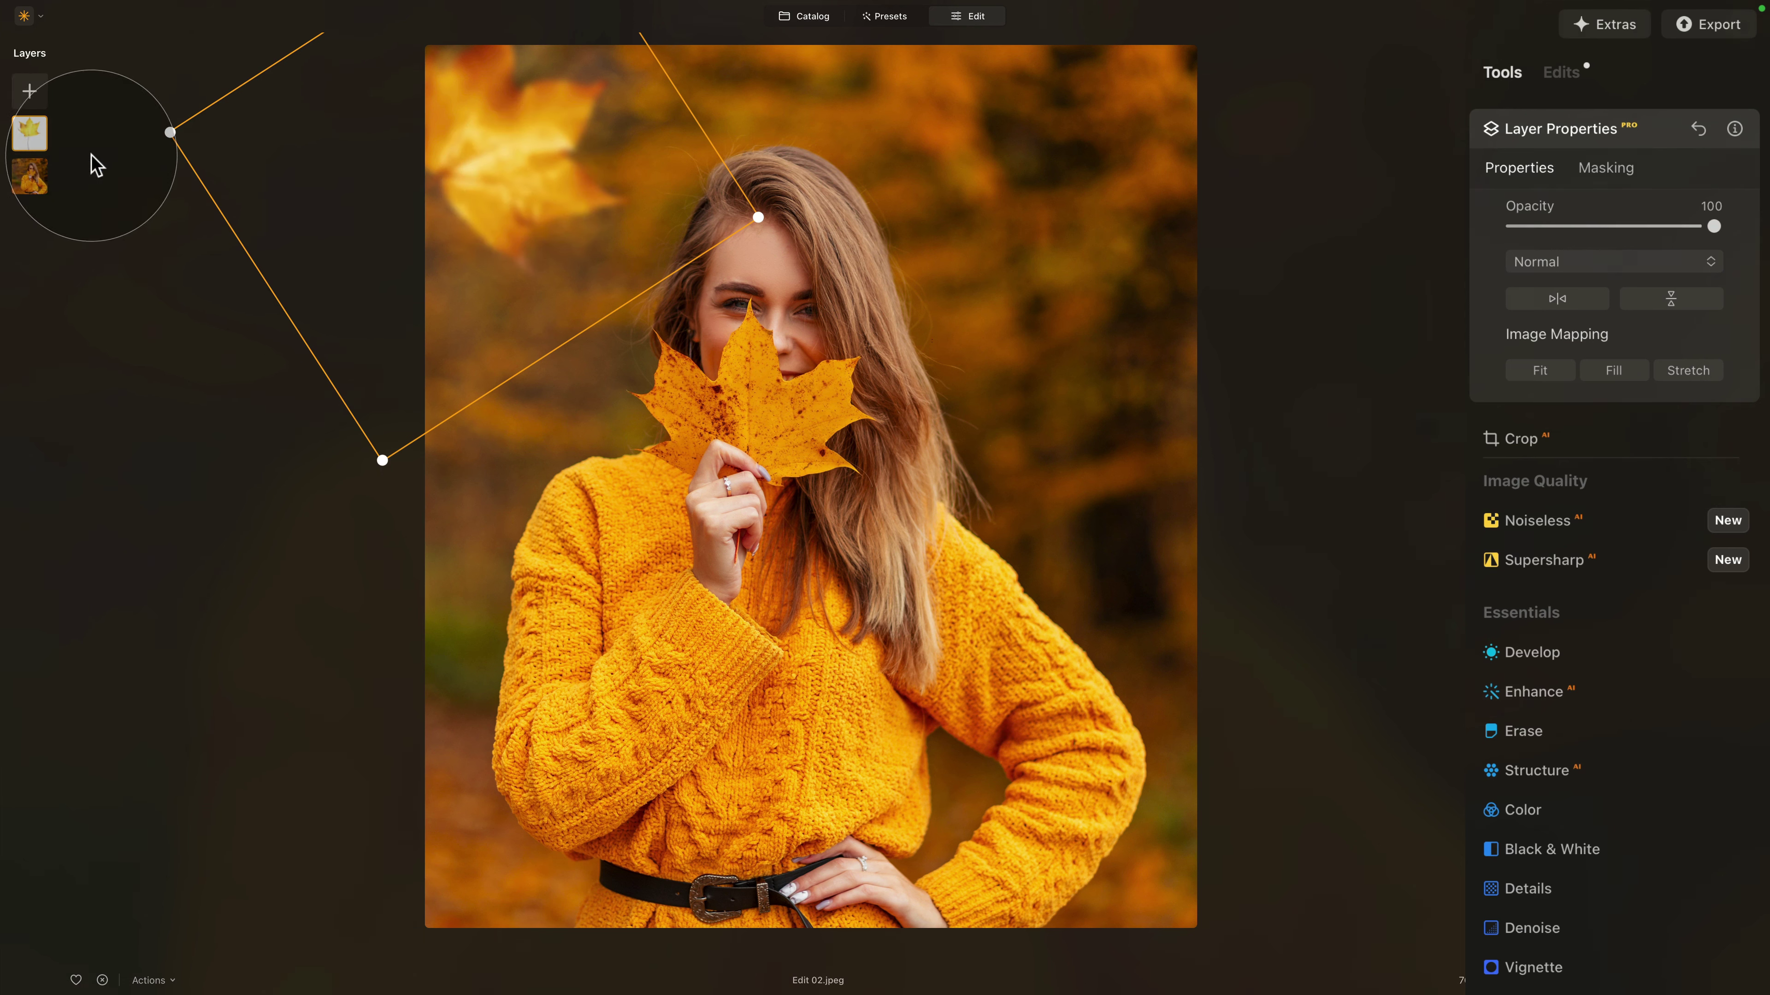
# Duplicate the blurred leaf layer, rotate and shrink the copy, and place it on the photo's left edge below the first leaf
pyautogui.moveTo(474, 174); pyautogui.dragTo(551, 274)
pyautogui.moveTo(802, 334); pyautogui.dragTo(616, 172)
pyautogui.moveTo(479, 401); pyautogui.dragTo(454, 380)
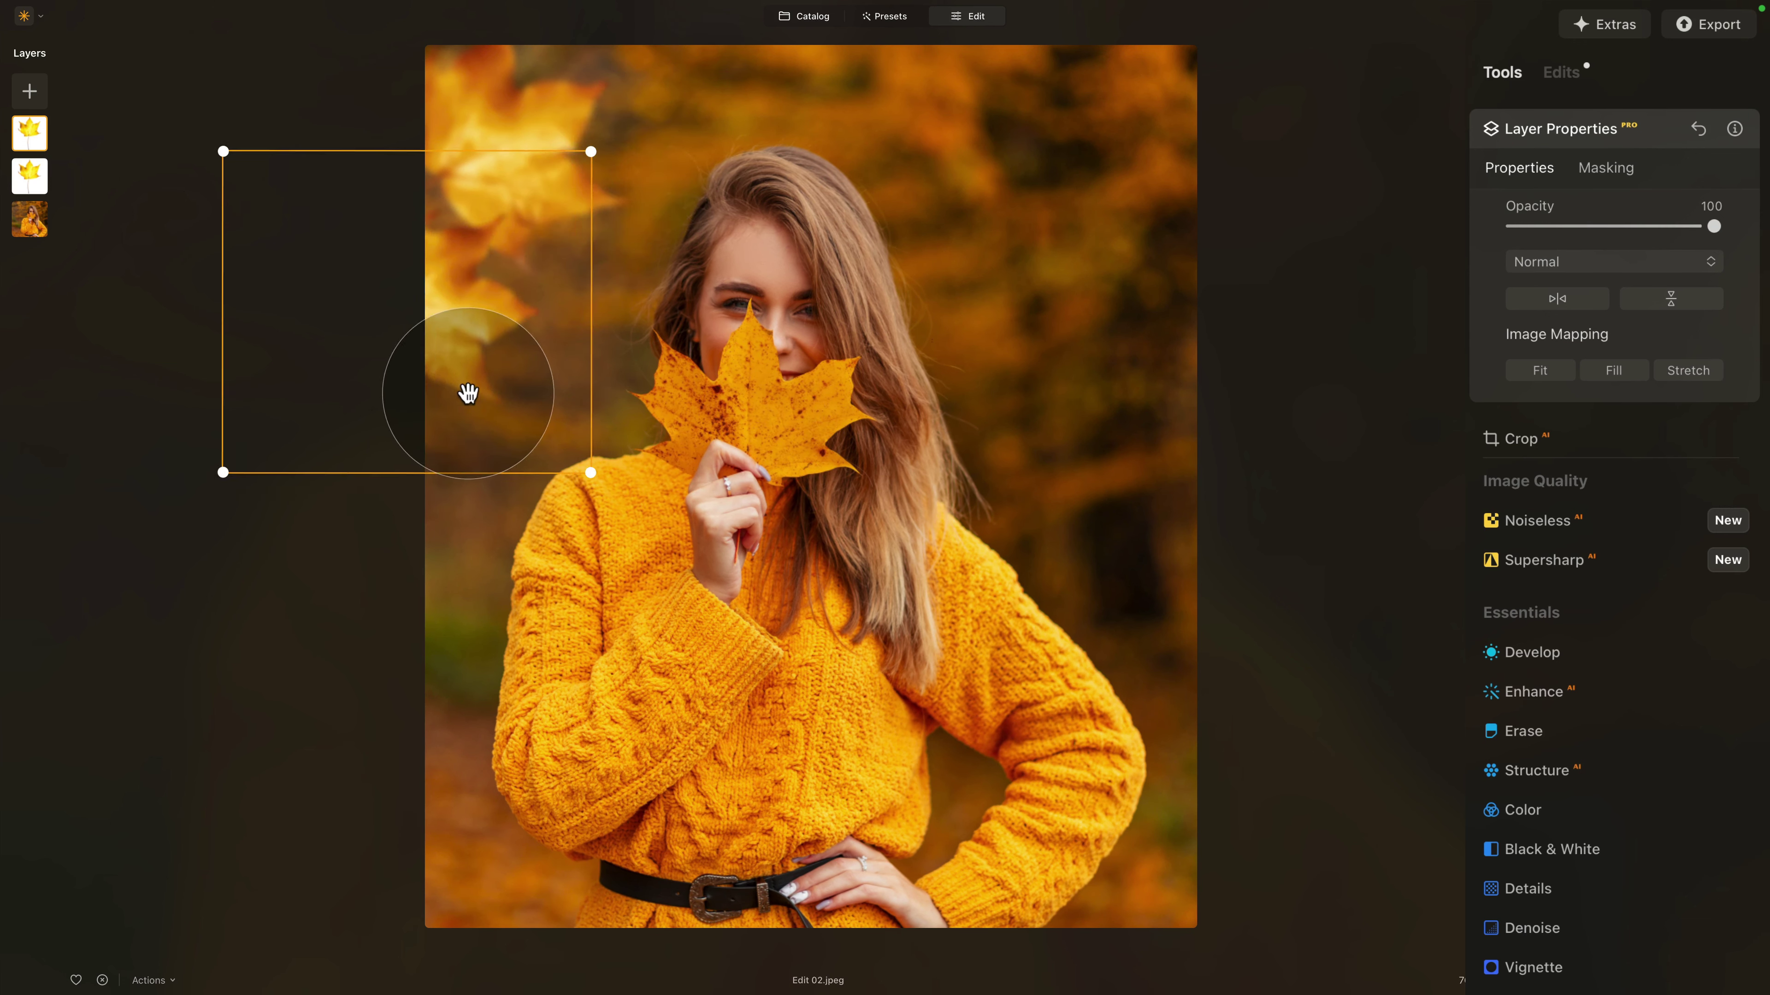
# Duplicate the left-edge leaf layer, rotate and enlarge the copy, and place it in the photo's upper-right corner
pyautogui.rightClick(31, 136)
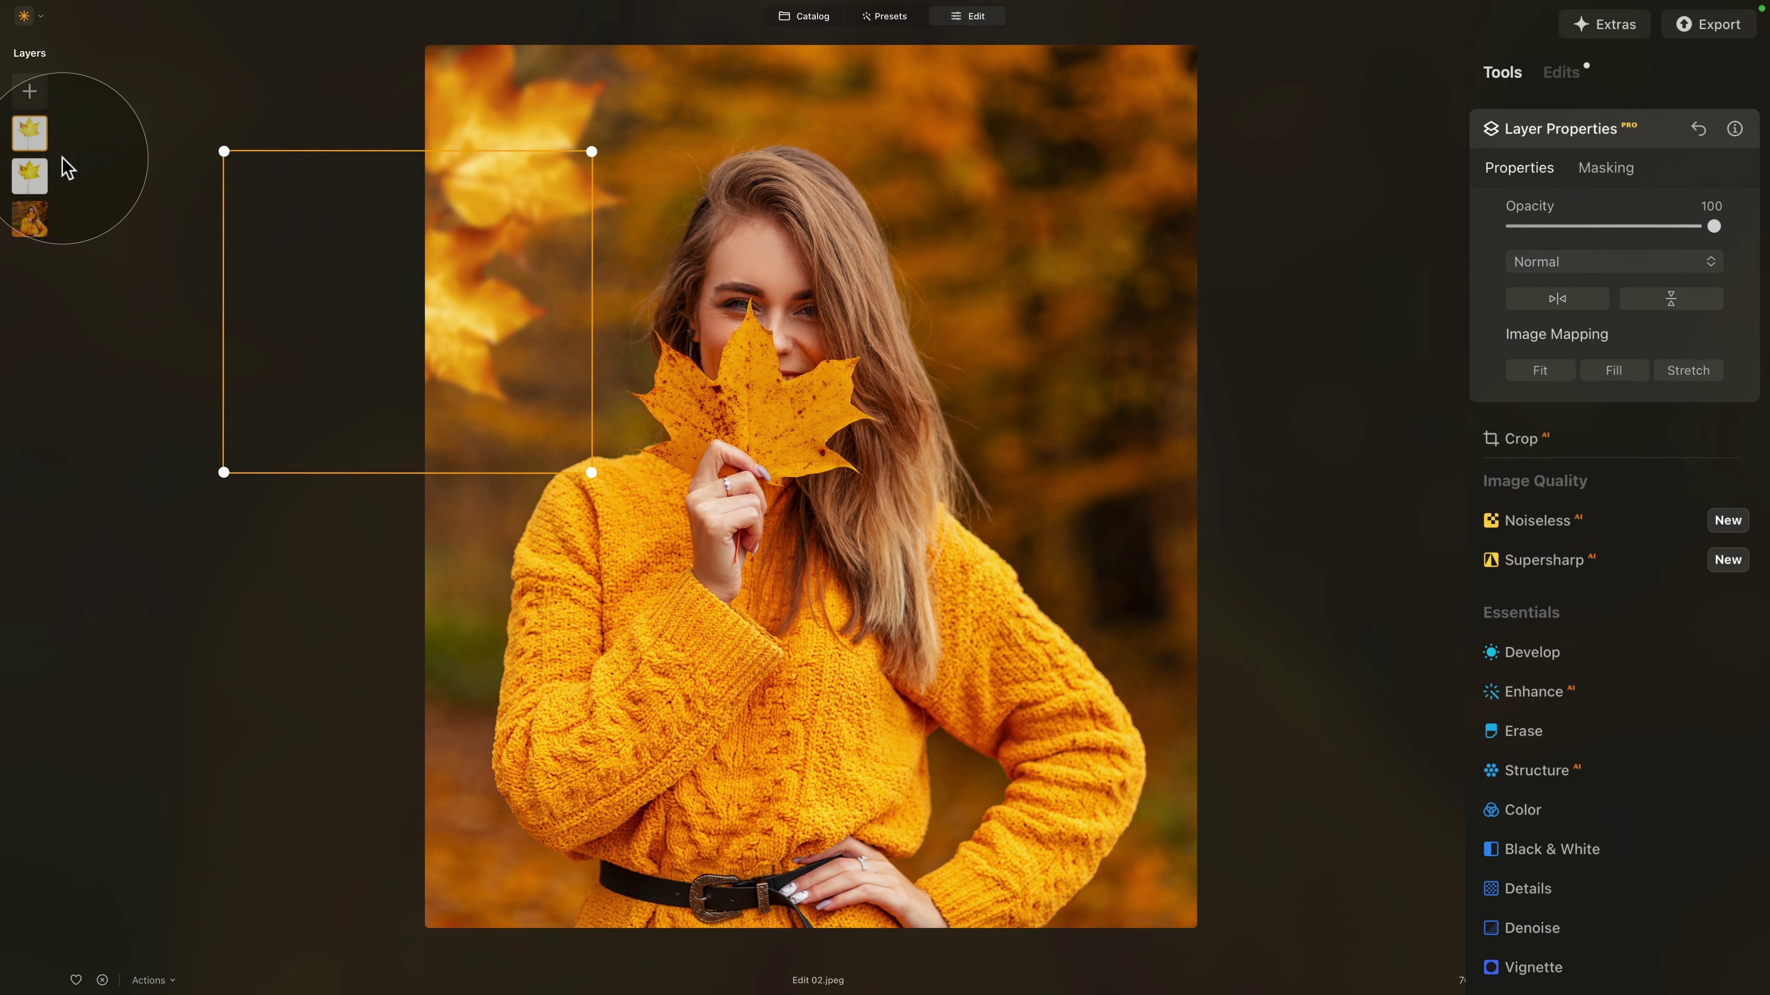
pyautogui.moveTo(379, 324); pyautogui.dragTo(1140, 371)
pyautogui.moveTo(1017, 589); pyautogui.dragTo(1411, 298)
pyautogui.moveTo(1195, 589); pyautogui.dragTo(1229, 708)
pyautogui.moveTo(1146, 377); pyautogui.dragTo(1167, 106)
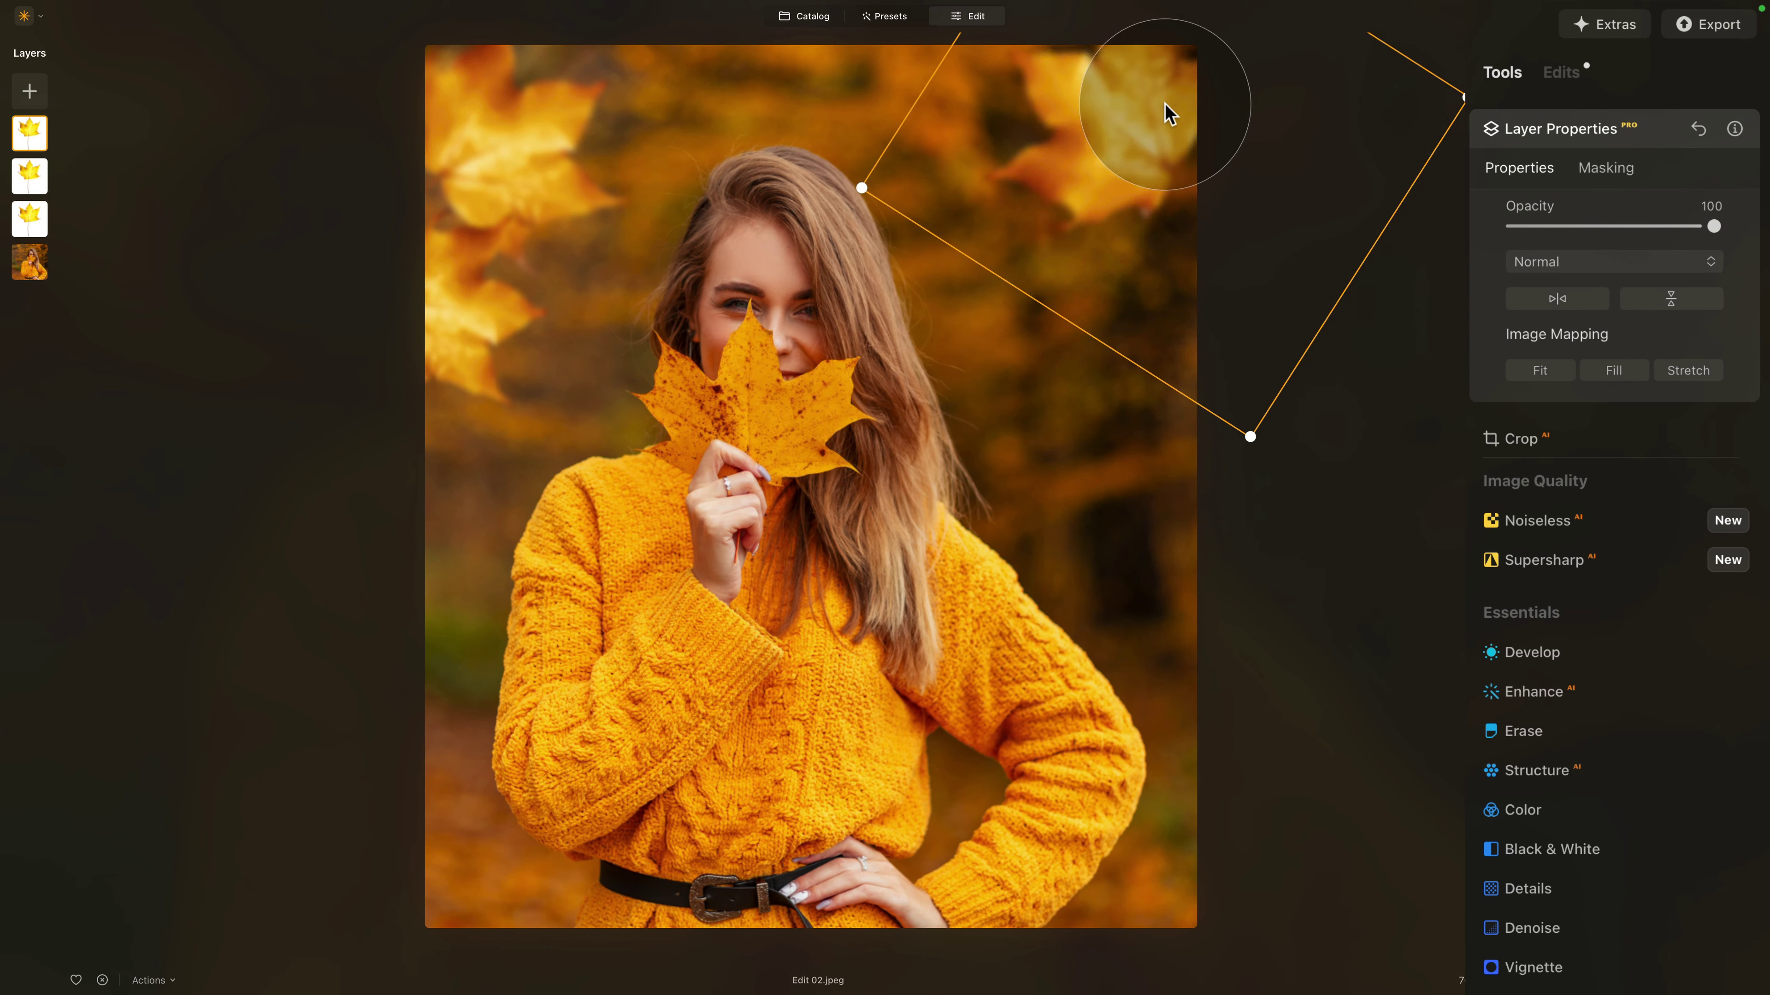
# Duplicate the upper-right leaf layer, rotate and shrink the copy, and place it at the photo's top edge, just right of the woman's head
pyautogui.rightClick(38, 137)
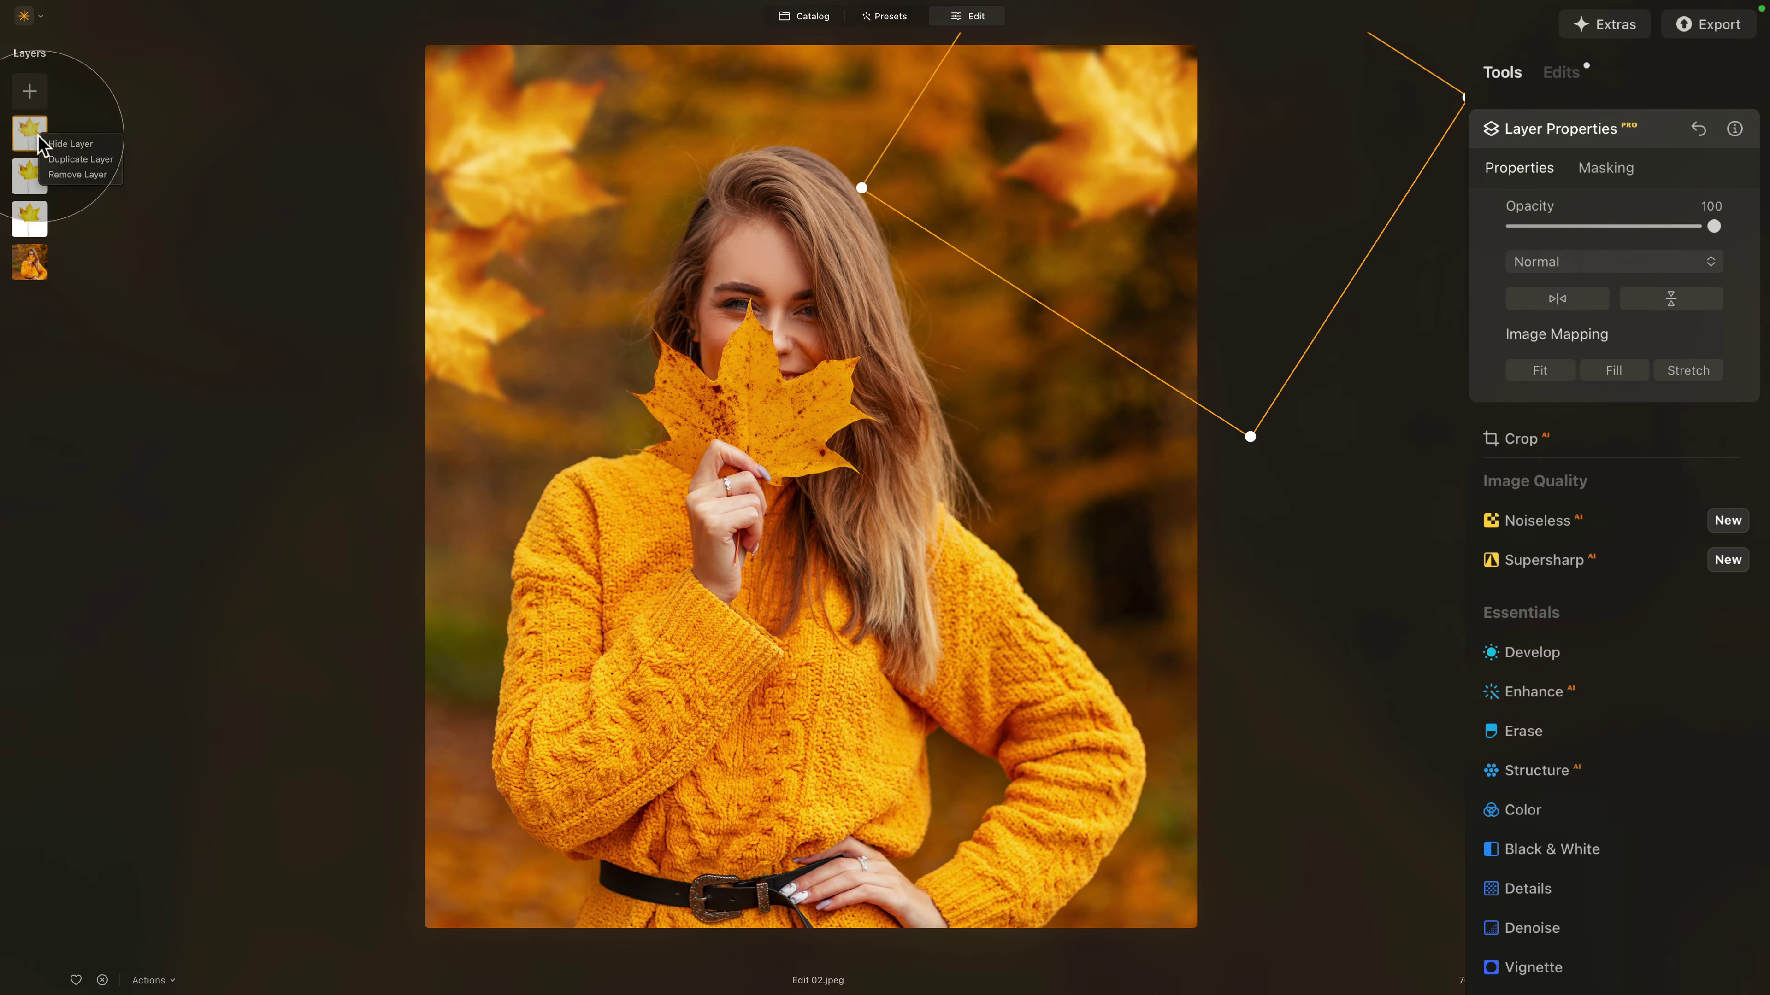
pyautogui.click(80, 159)
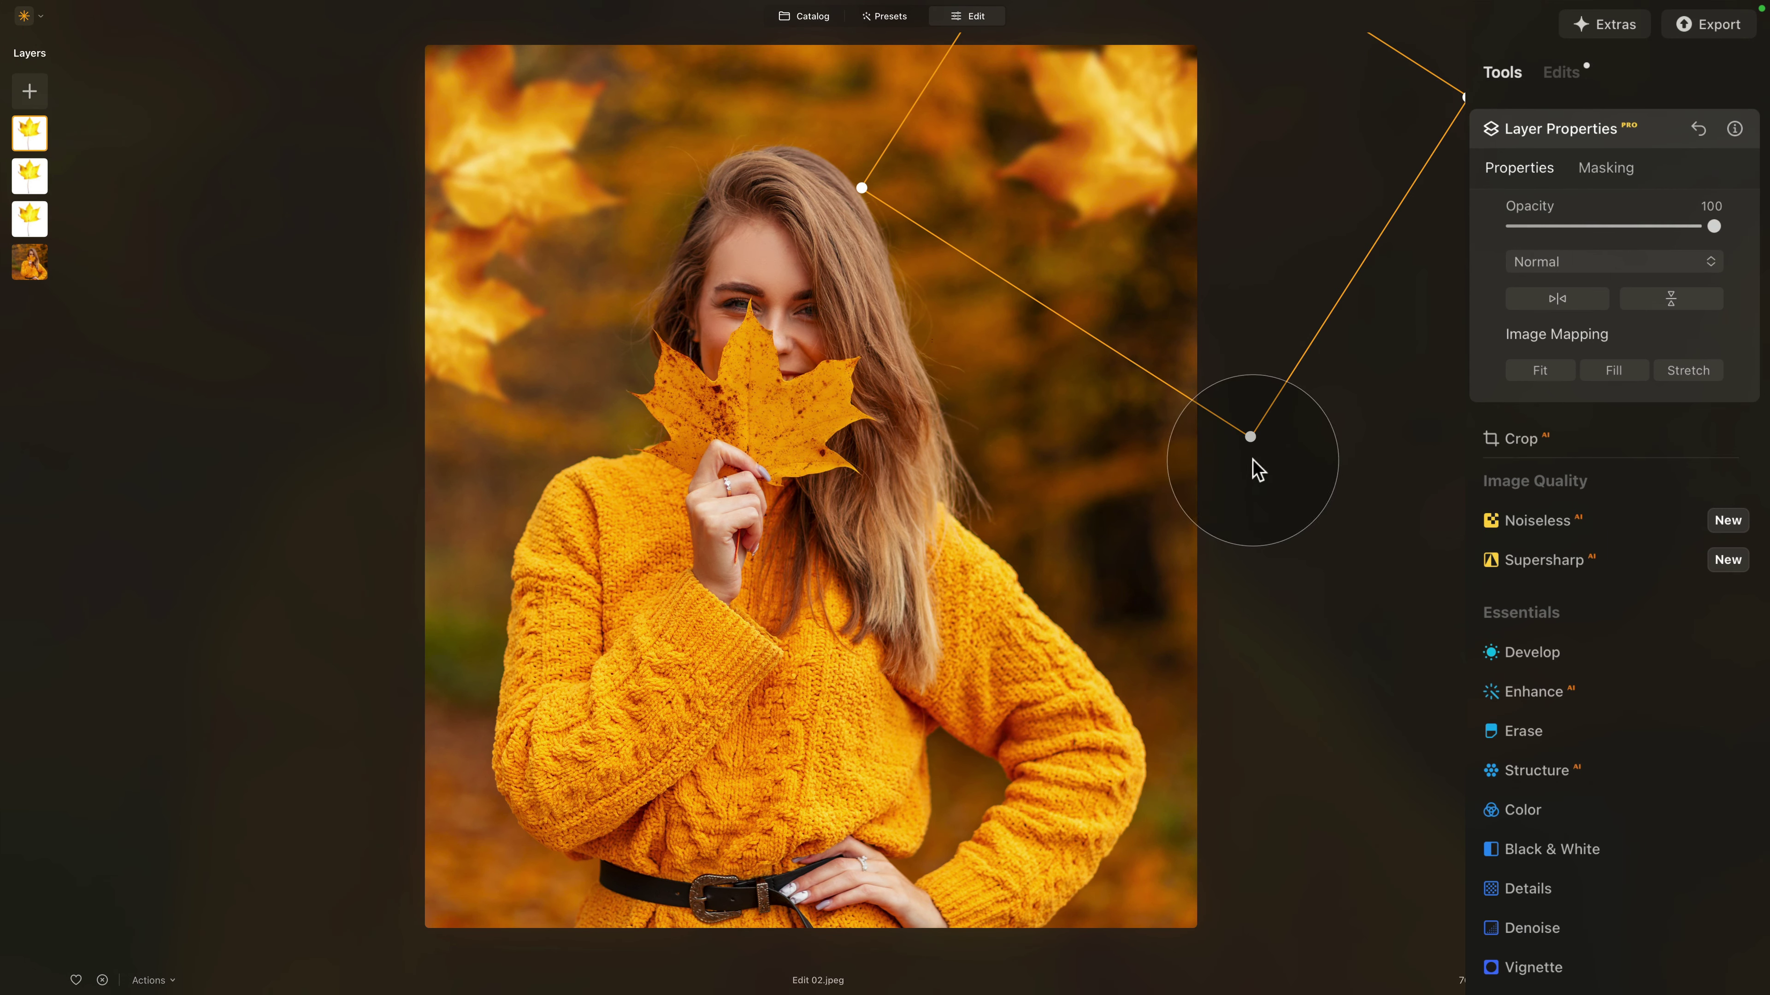
pyautogui.moveTo(1254, 464); pyautogui.dragTo(1323, 197)
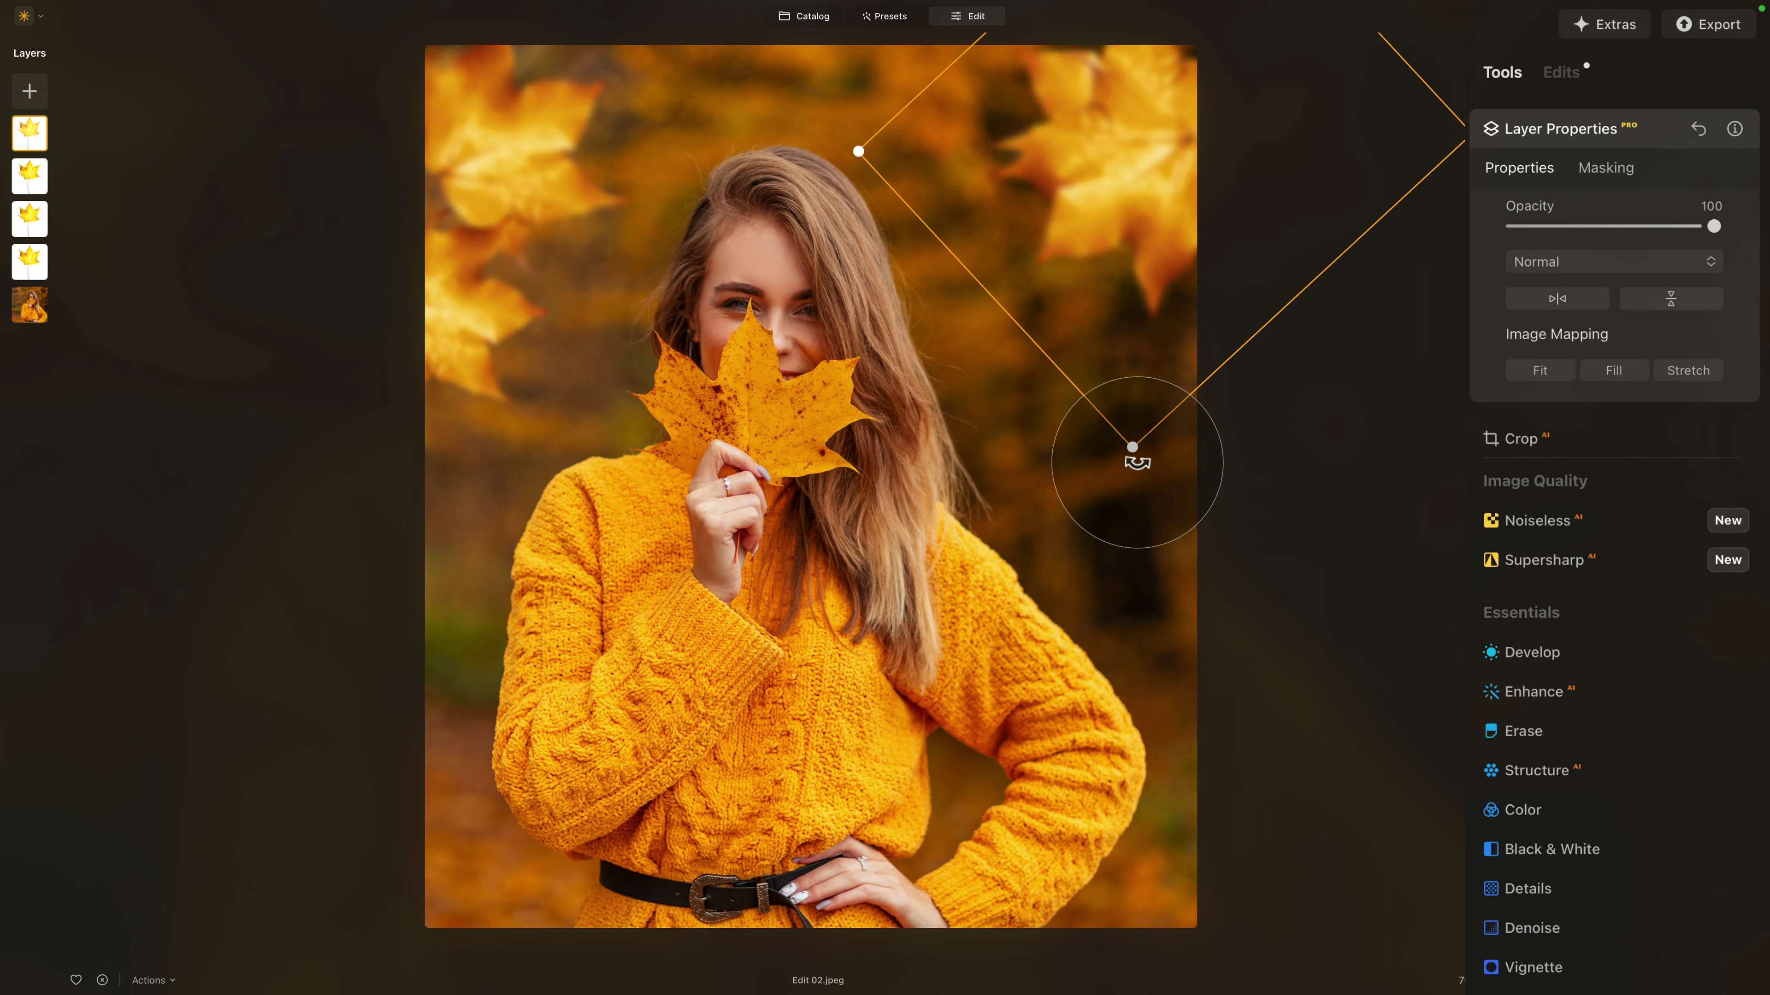
pyautogui.moveTo(1134, 450); pyautogui.dragTo(1149, 324)
pyautogui.moveTo(1067, 79); pyautogui.dragTo(925, 62)
# Duplicate the upper-right corner leaf layer, rotate the copy, and place it on the photo's right edge below the original
pyautogui.click(1151, 175)
pyautogui.rightClick(24, 183)
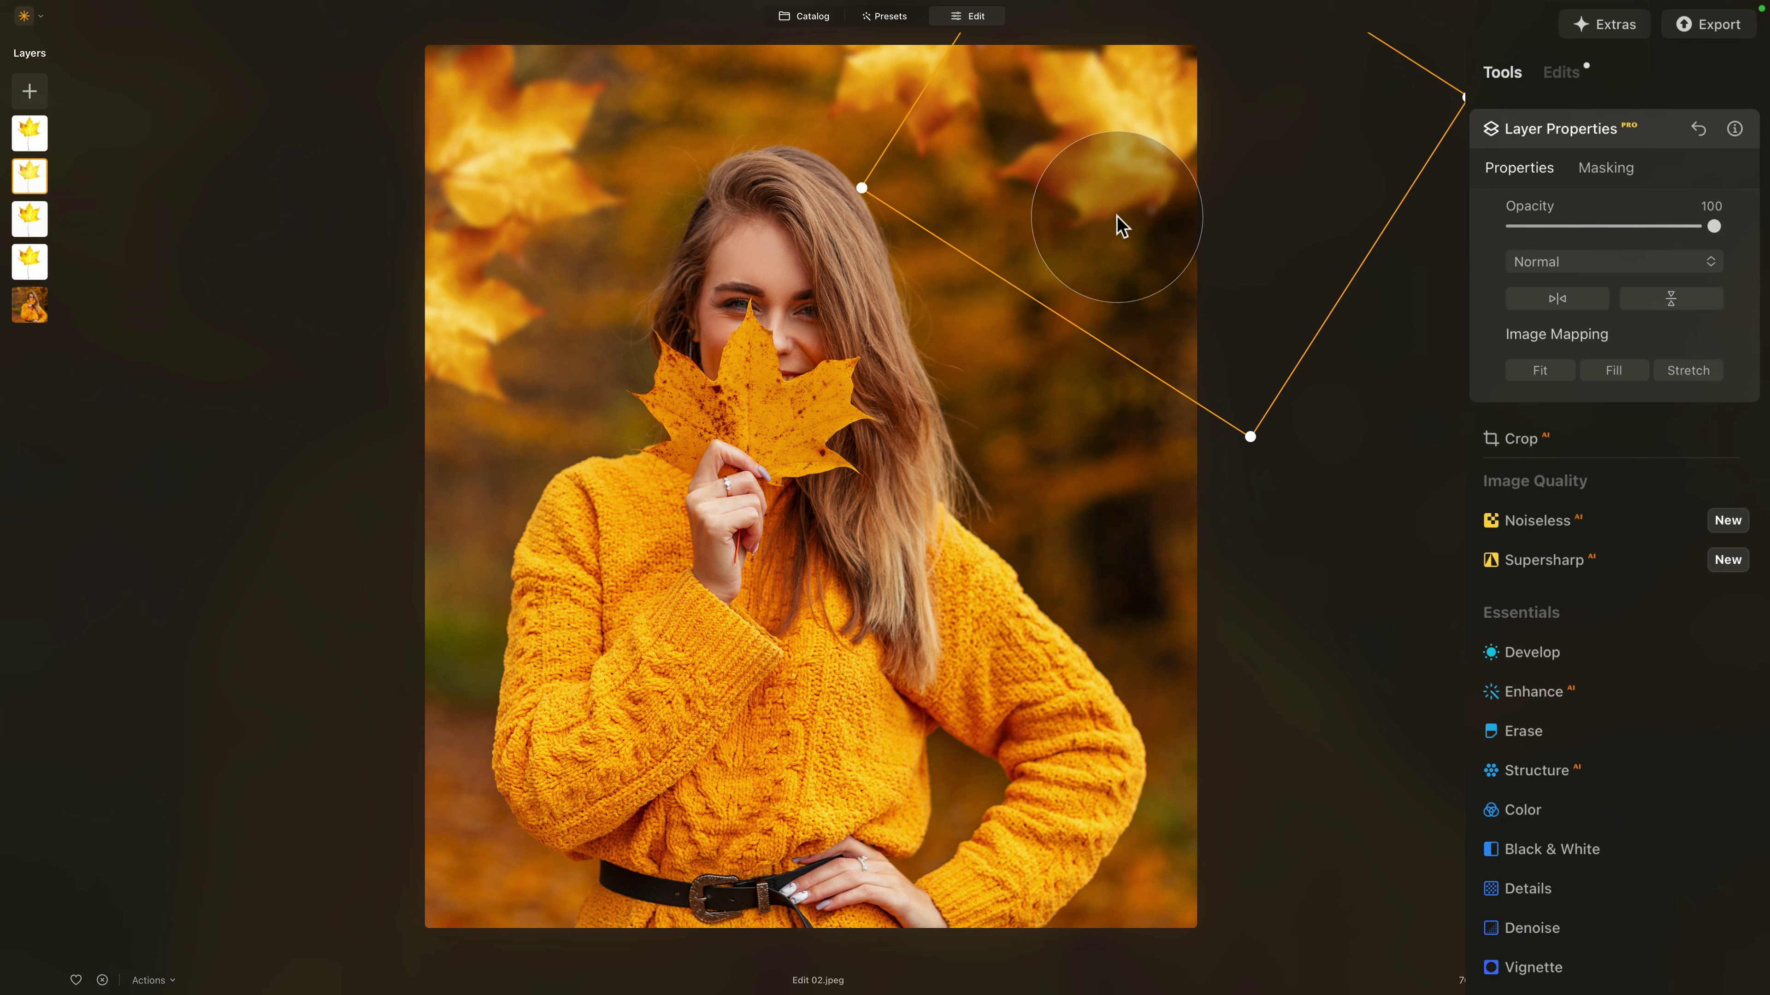
pyautogui.moveTo(1125, 158); pyautogui.dragTo(1126, 320)
pyautogui.moveTo(1284, 672); pyautogui.dragTo(1092, 686)
pyautogui.moveTo(1096, 382); pyautogui.dragTo(1149, 368)
# Duplicate the top-edge leaf layer, rotate the copy, and place it at the photo's lower-left edge beside the woman's elbow
pyautogui.click(31, 135)
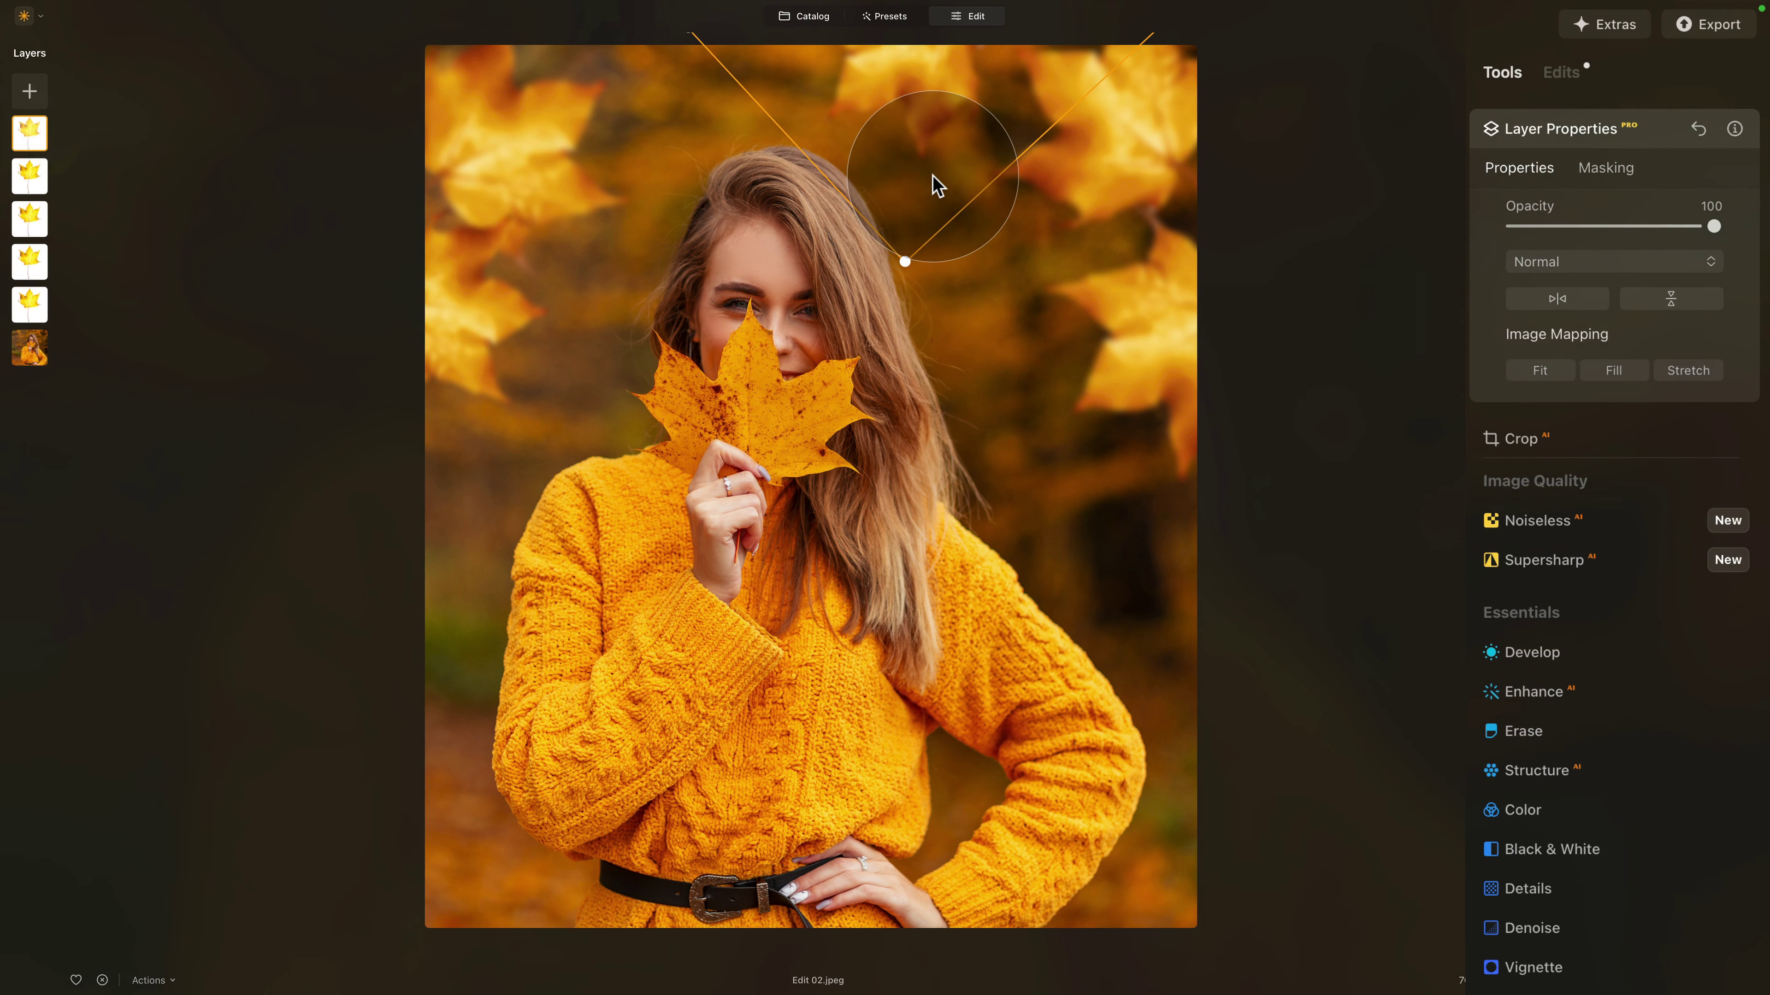
pyautogui.press('super+j')
pyautogui.moveTo(929, 106); pyautogui.dragTo(784, 441)
pyautogui.moveTo(775, 631); pyautogui.dragTo(715, 111)
pyautogui.moveTo(744, 370); pyautogui.dragTo(372, 817)
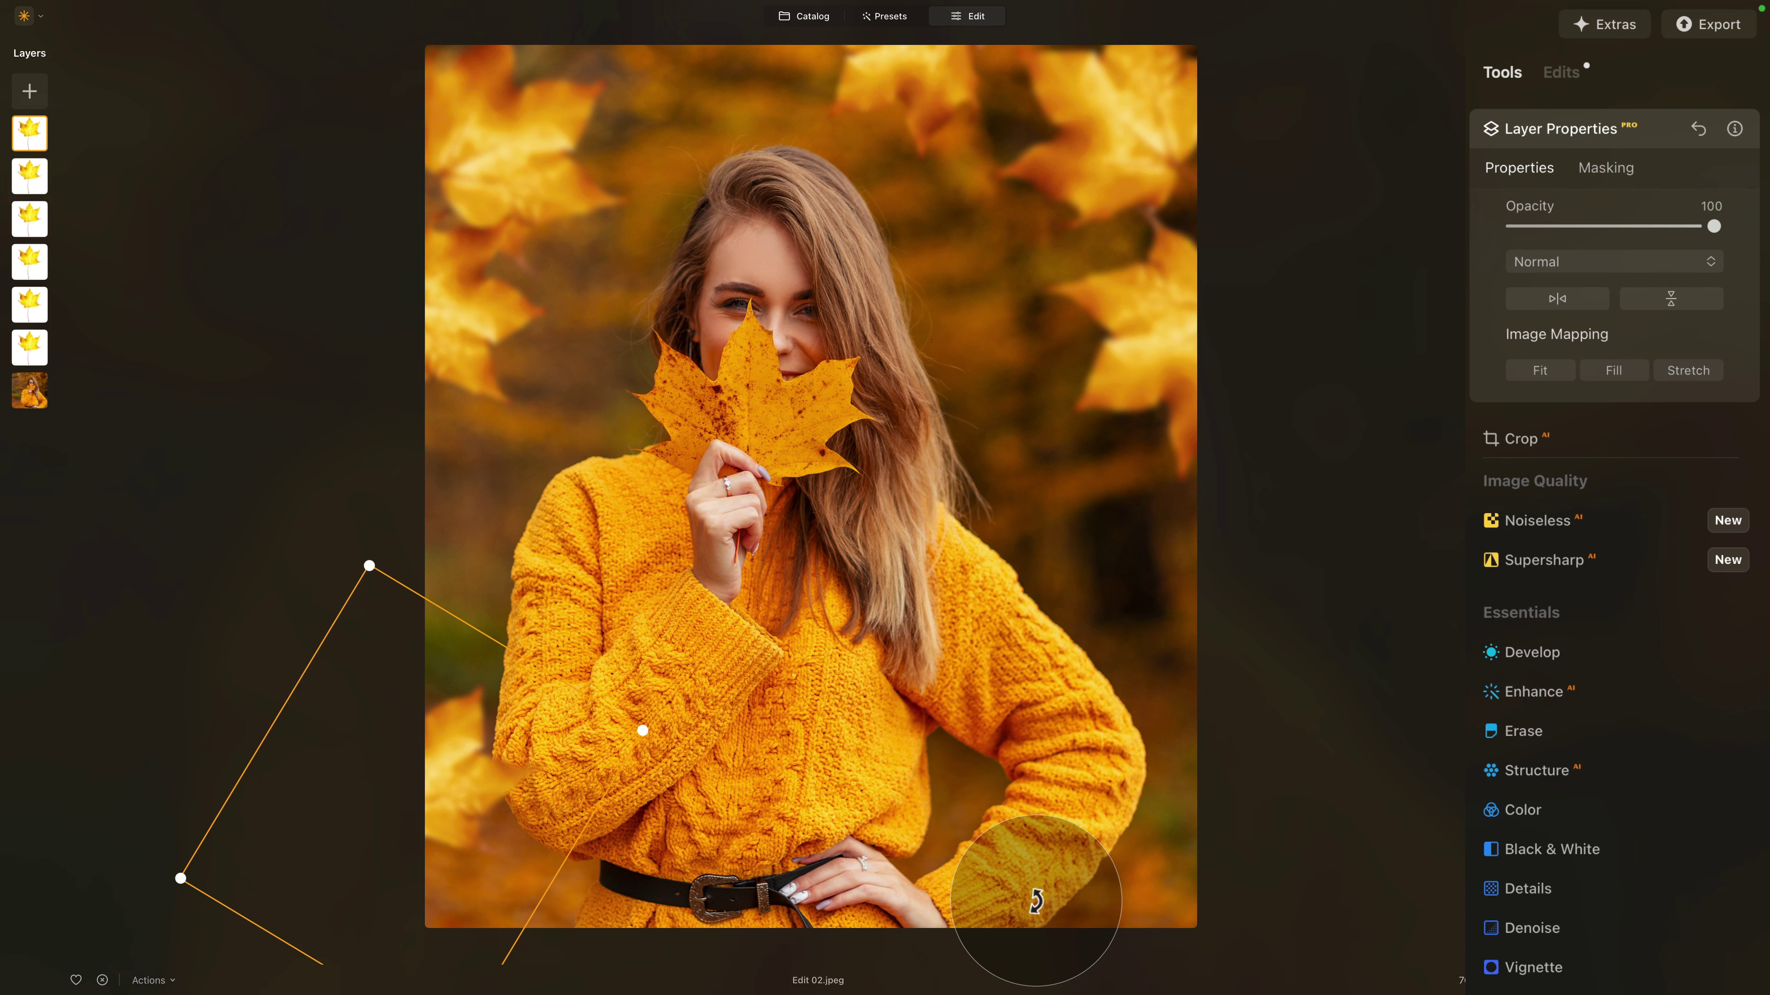
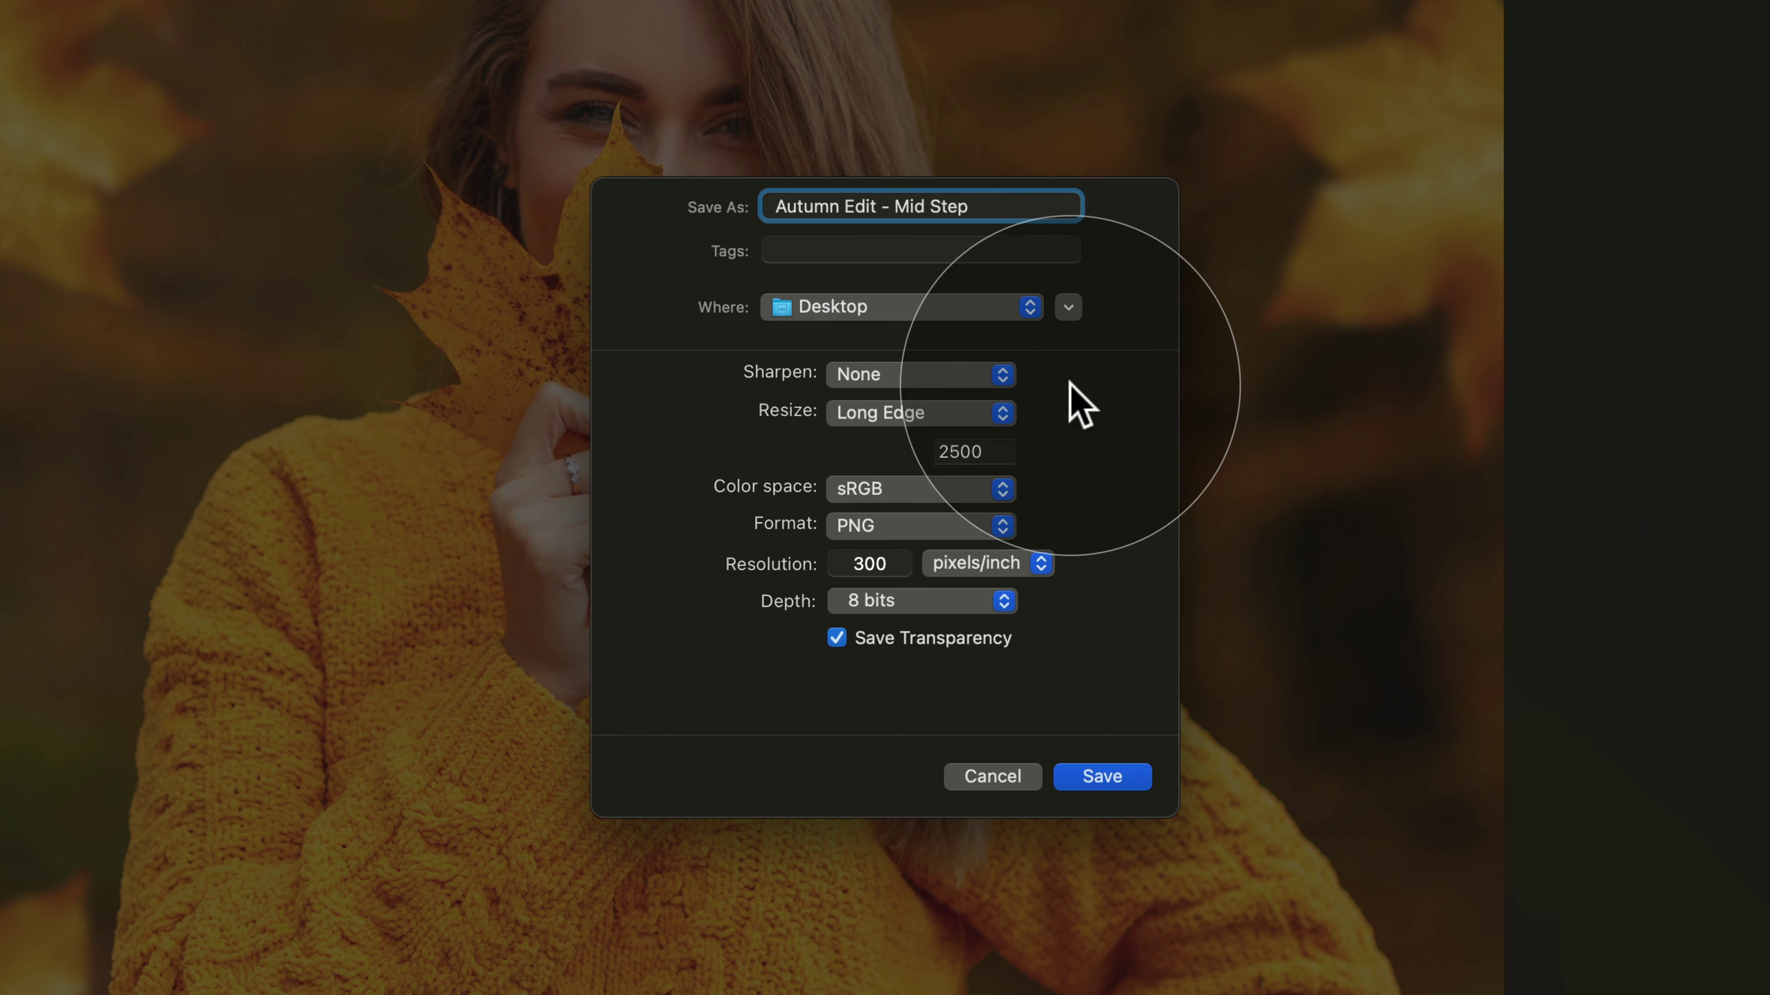
# In the export settings, keep sharpening at None, set the resize to Original and choose TIFF as the format
pyautogui.click(951, 377)
pyautogui.click(953, 377)
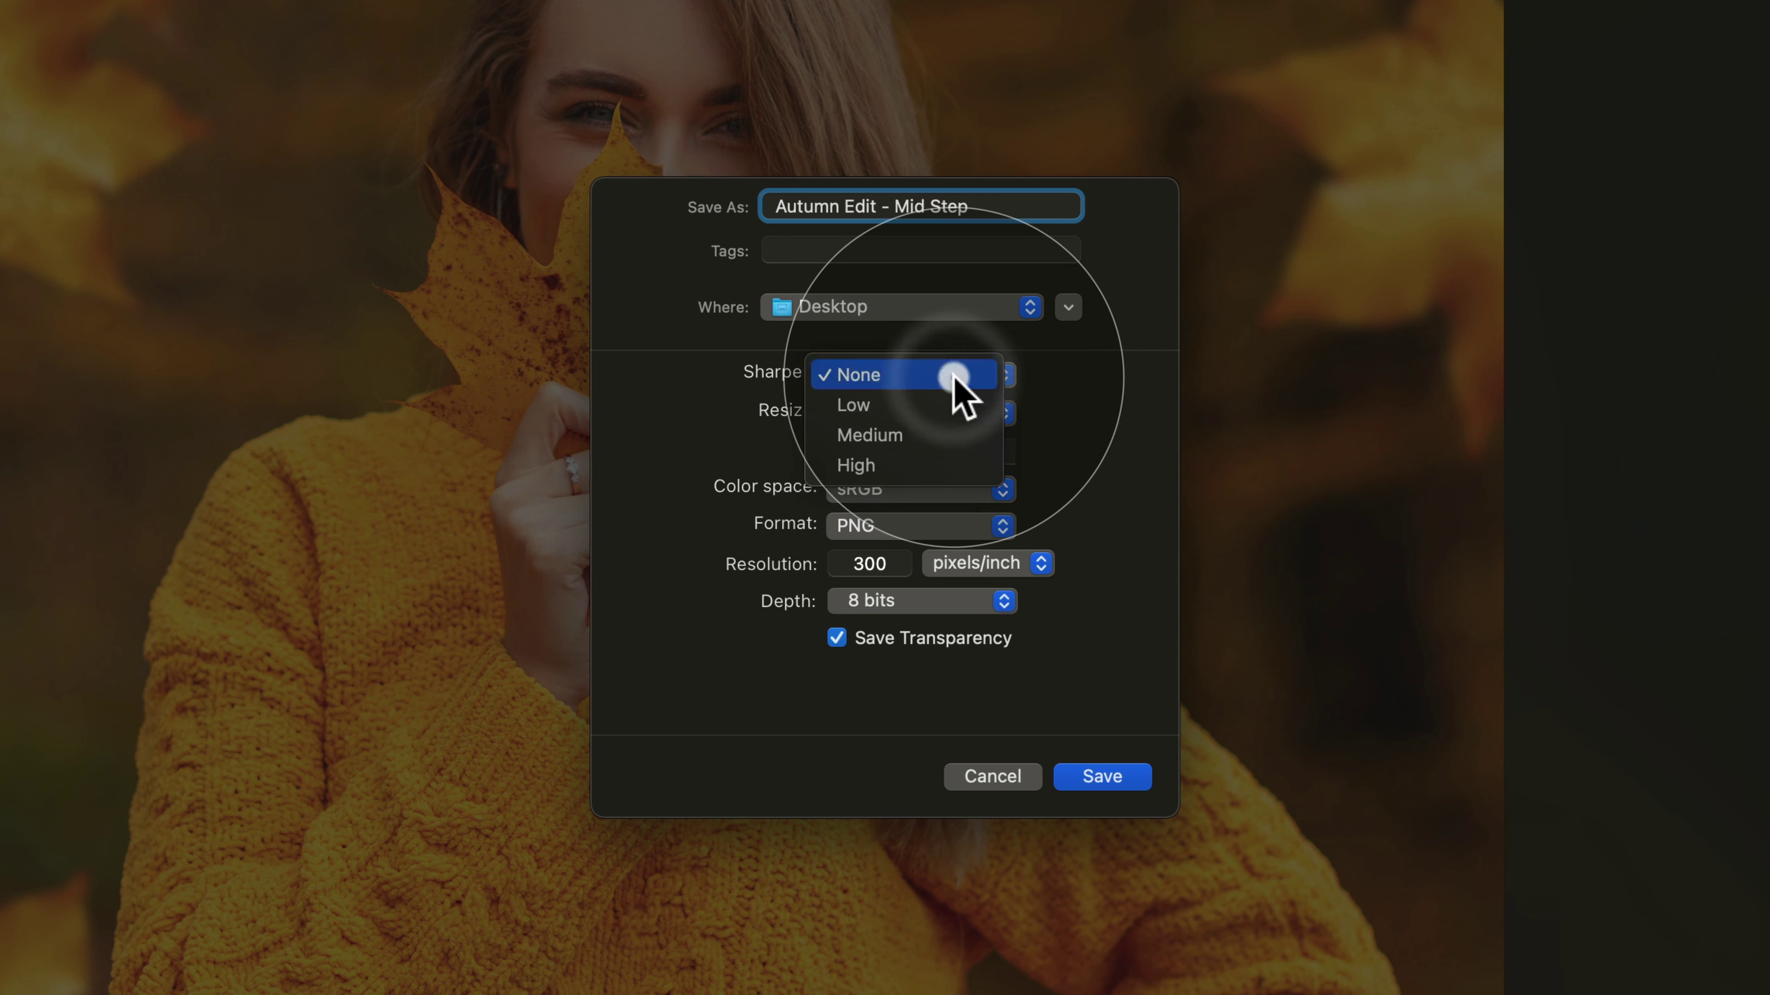
pyautogui.click(957, 411)
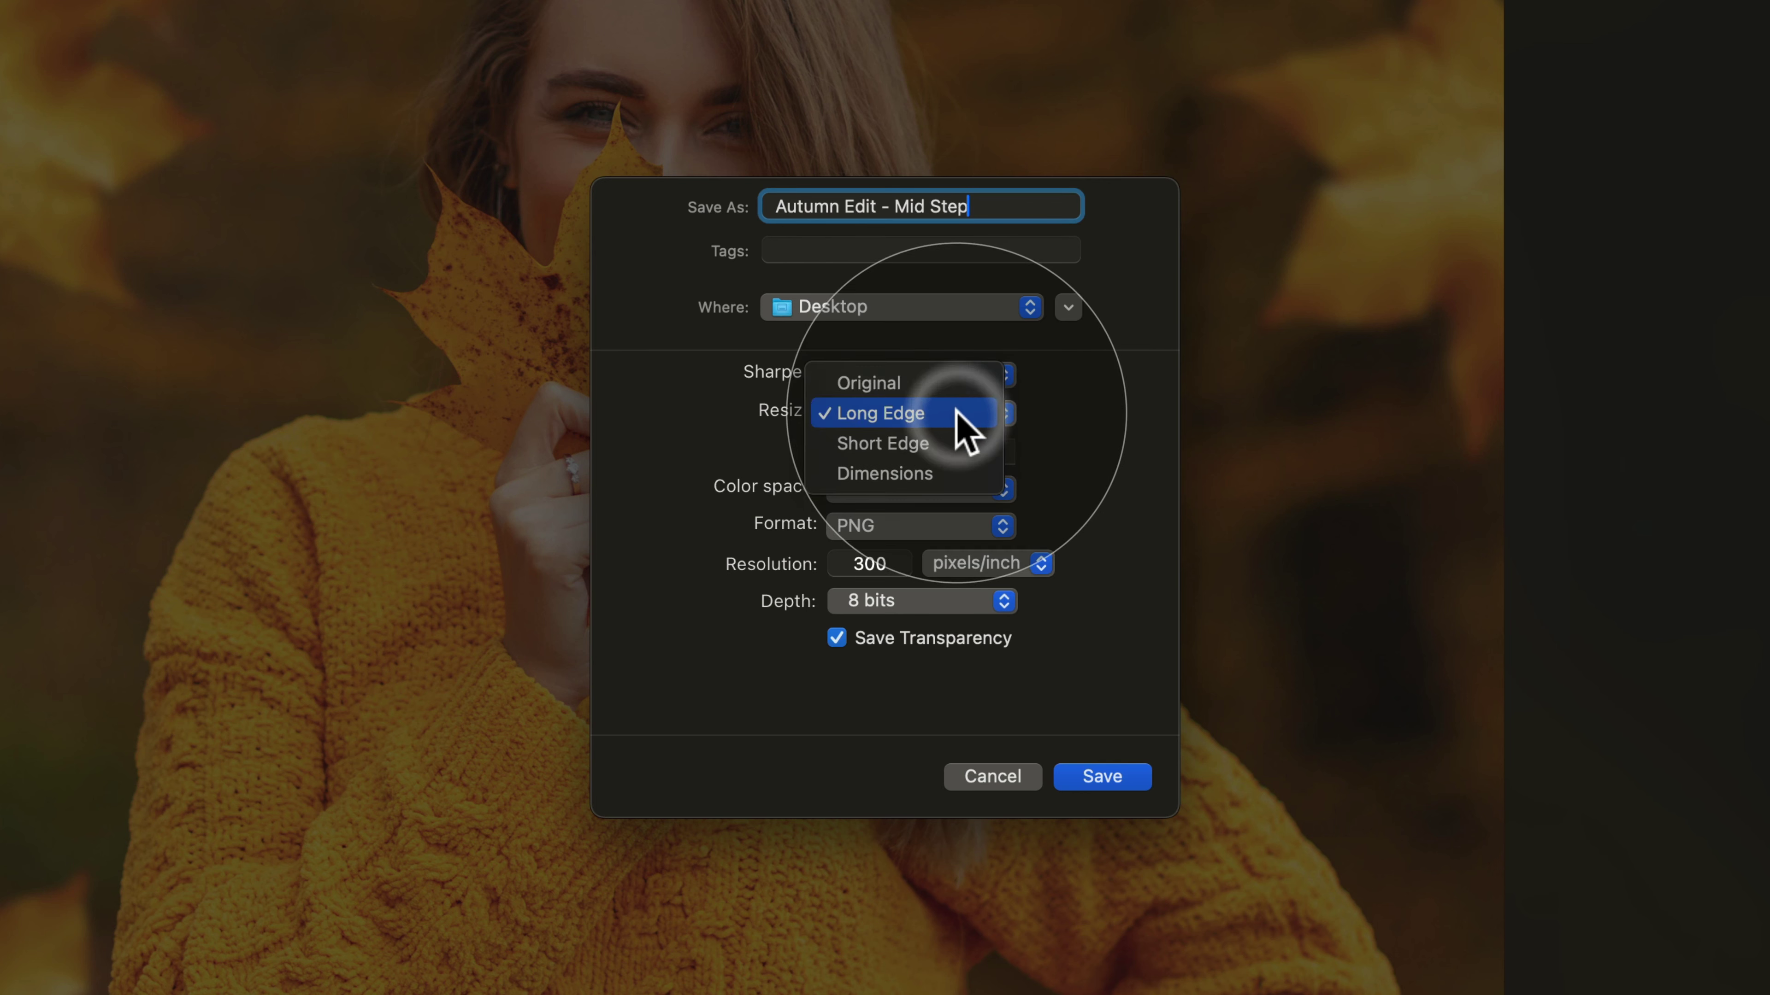
pyautogui.click(953, 384)
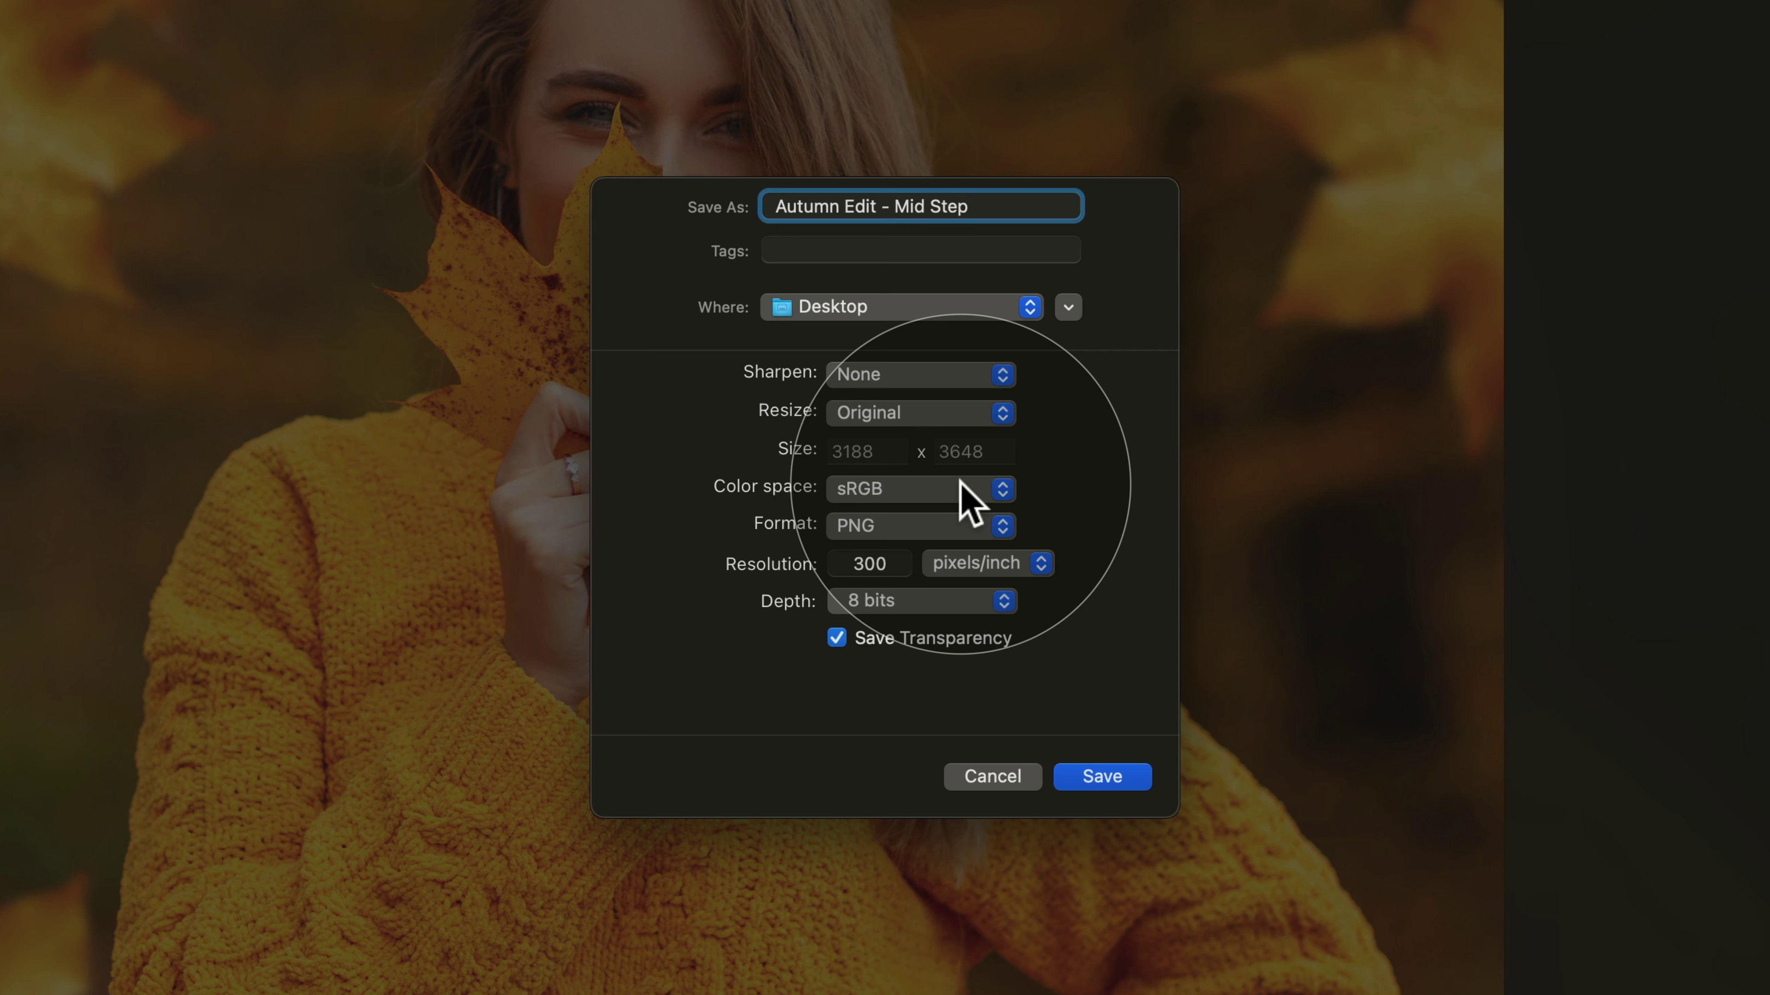
pyautogui.click(946, 525)
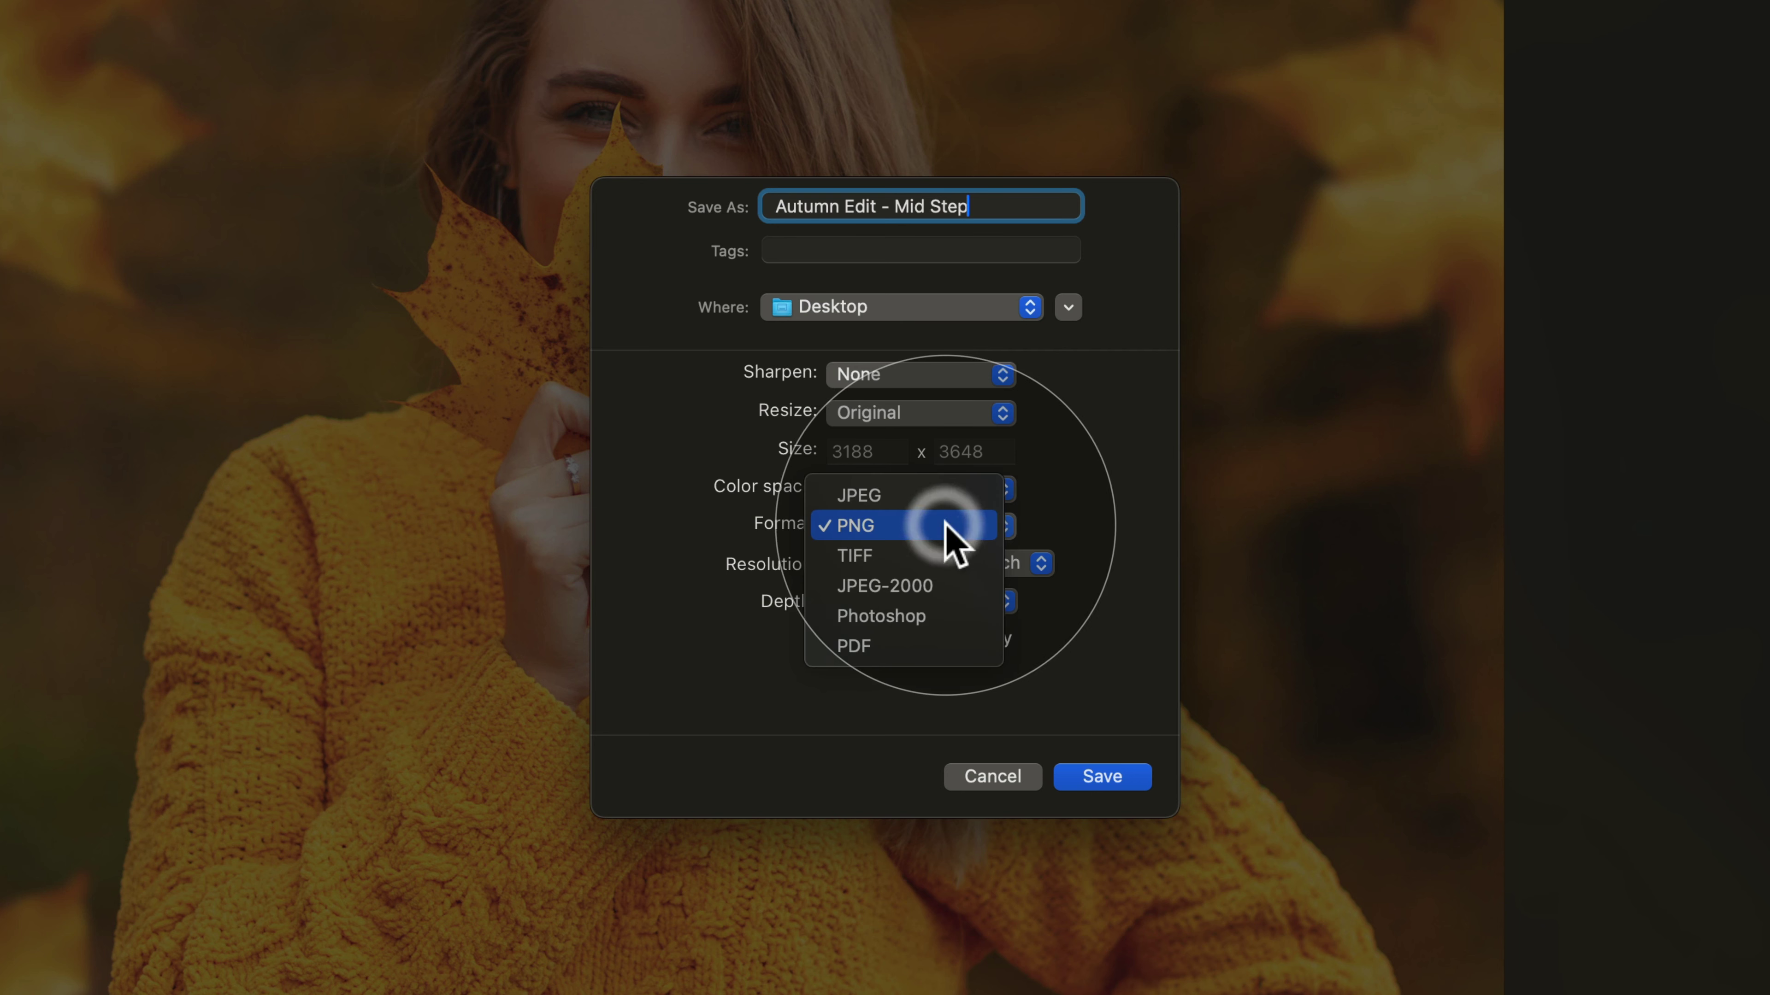
pyautogui.click(934, 556)
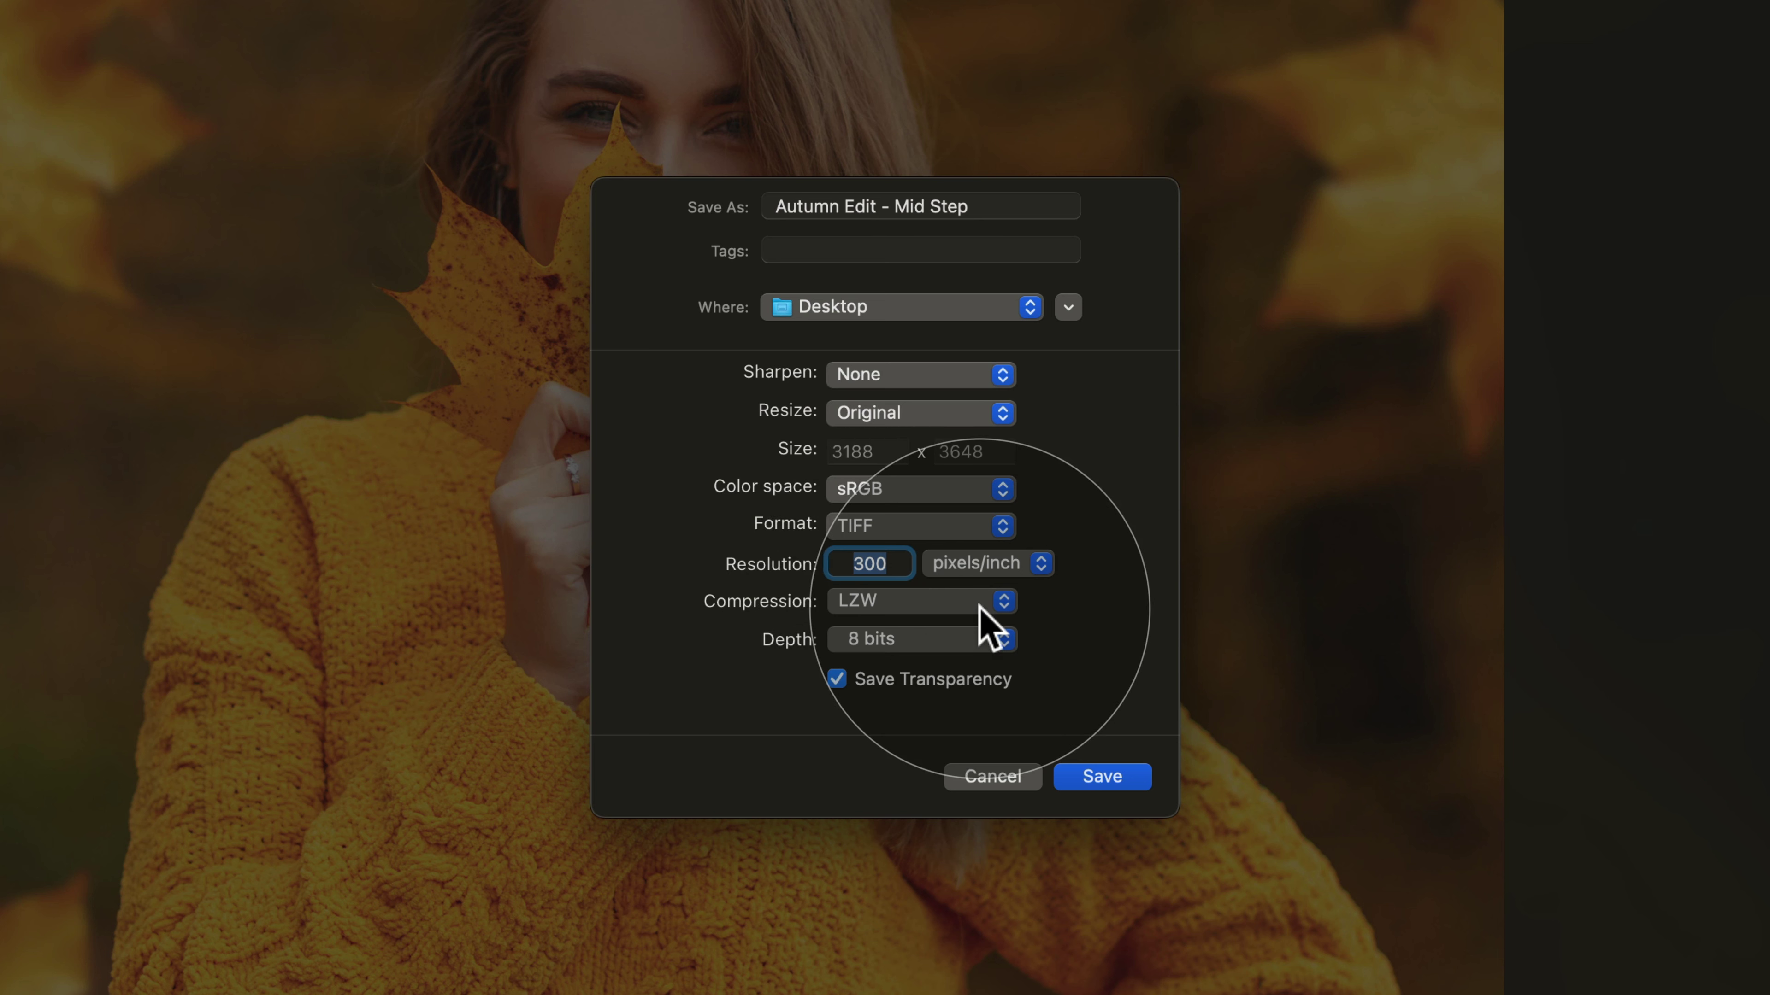
# Set the export resolution to 200 pixels/inch, keep LZW compression, choose 16 bits depth and turn off Save Transparency
pyautogui.write('20')
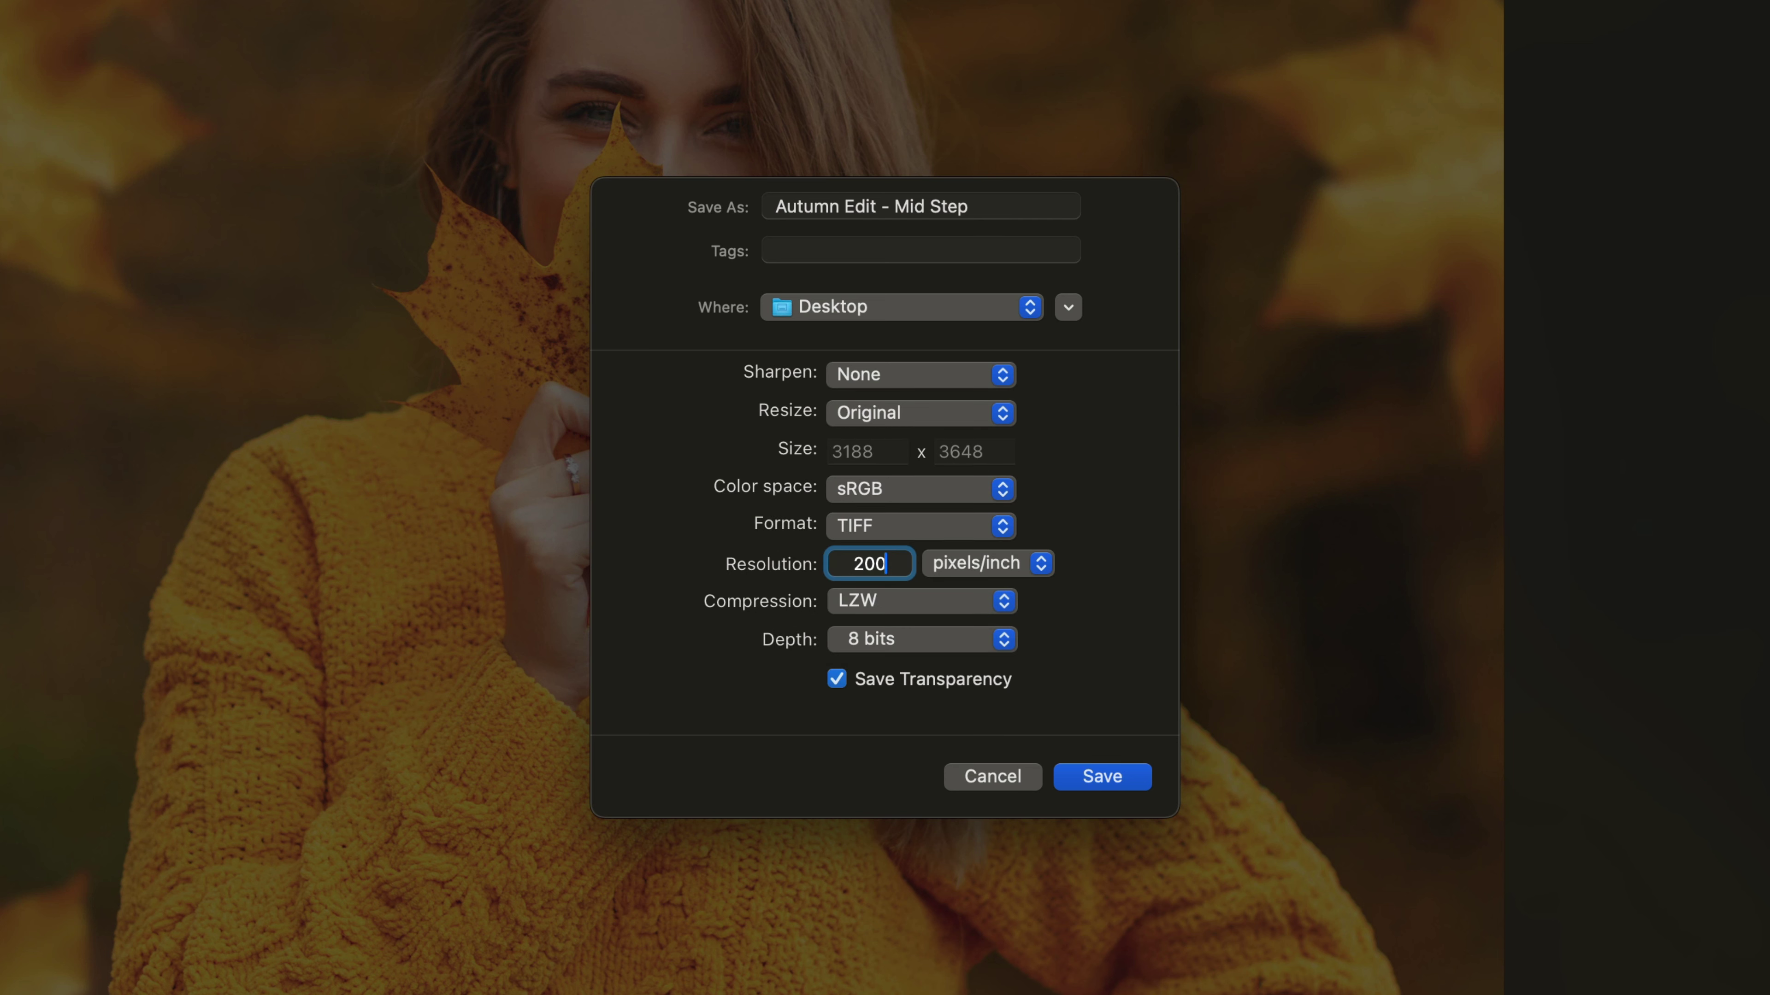
pyautogui.click(948, 601)
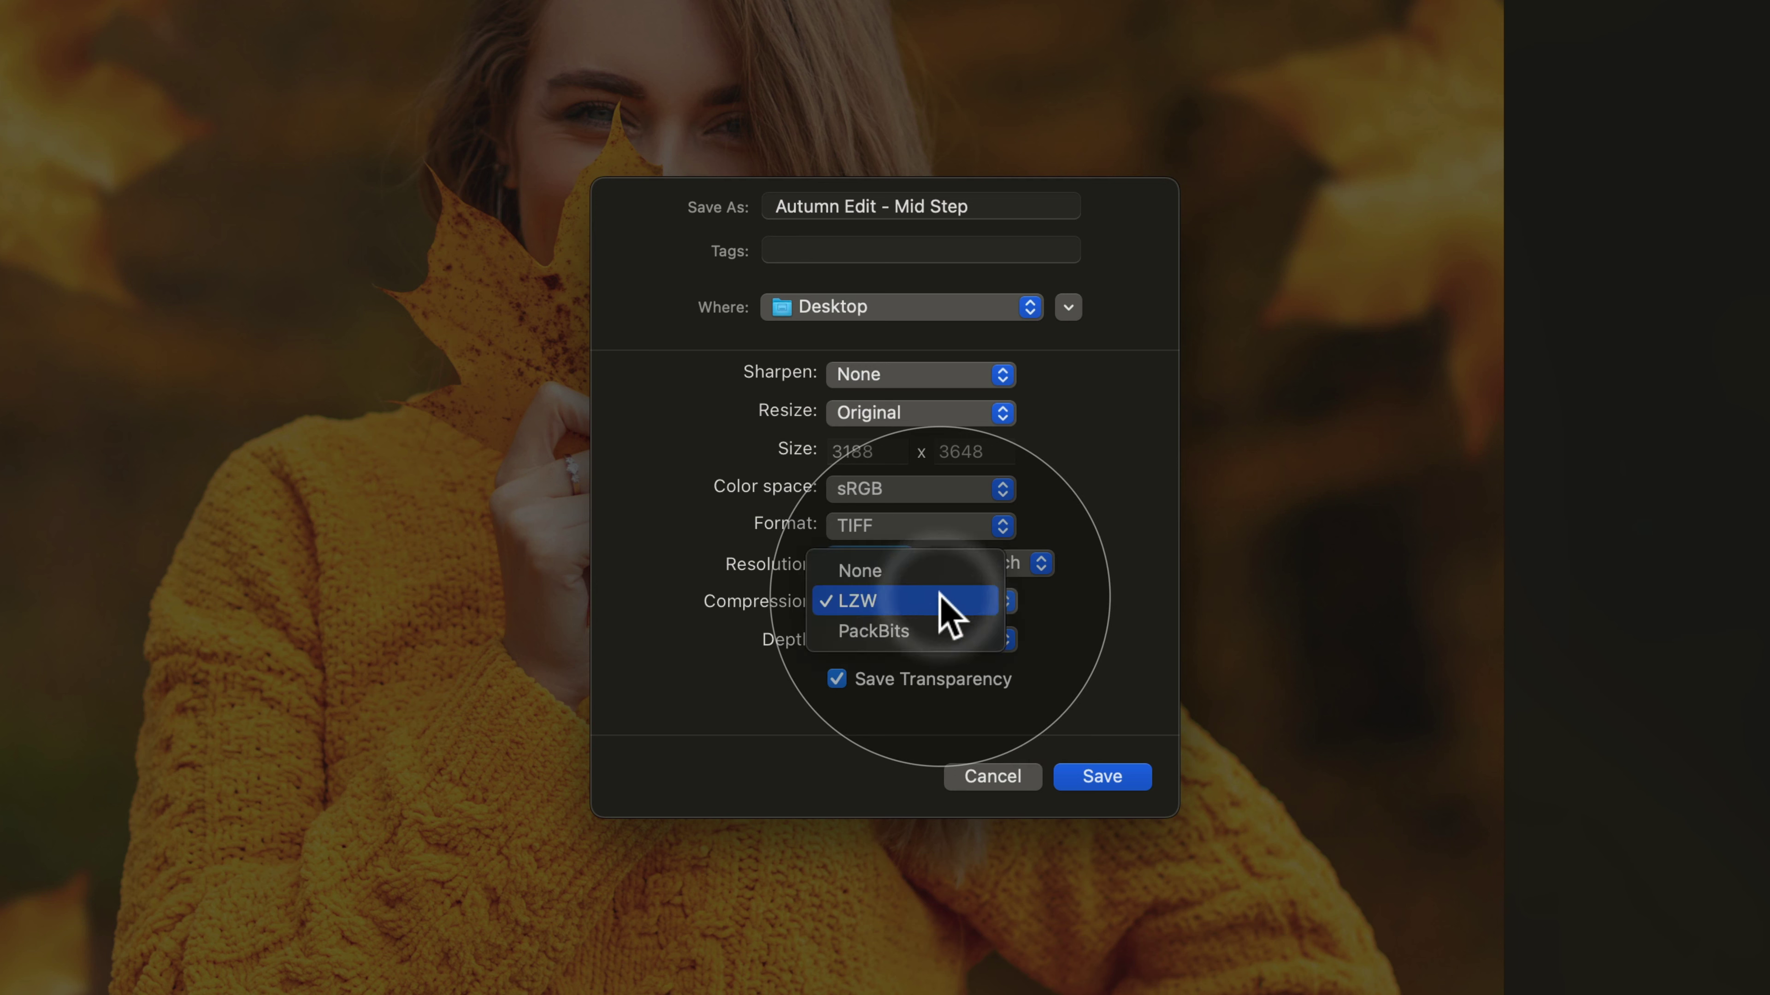
pyautogui.click(949, 617)
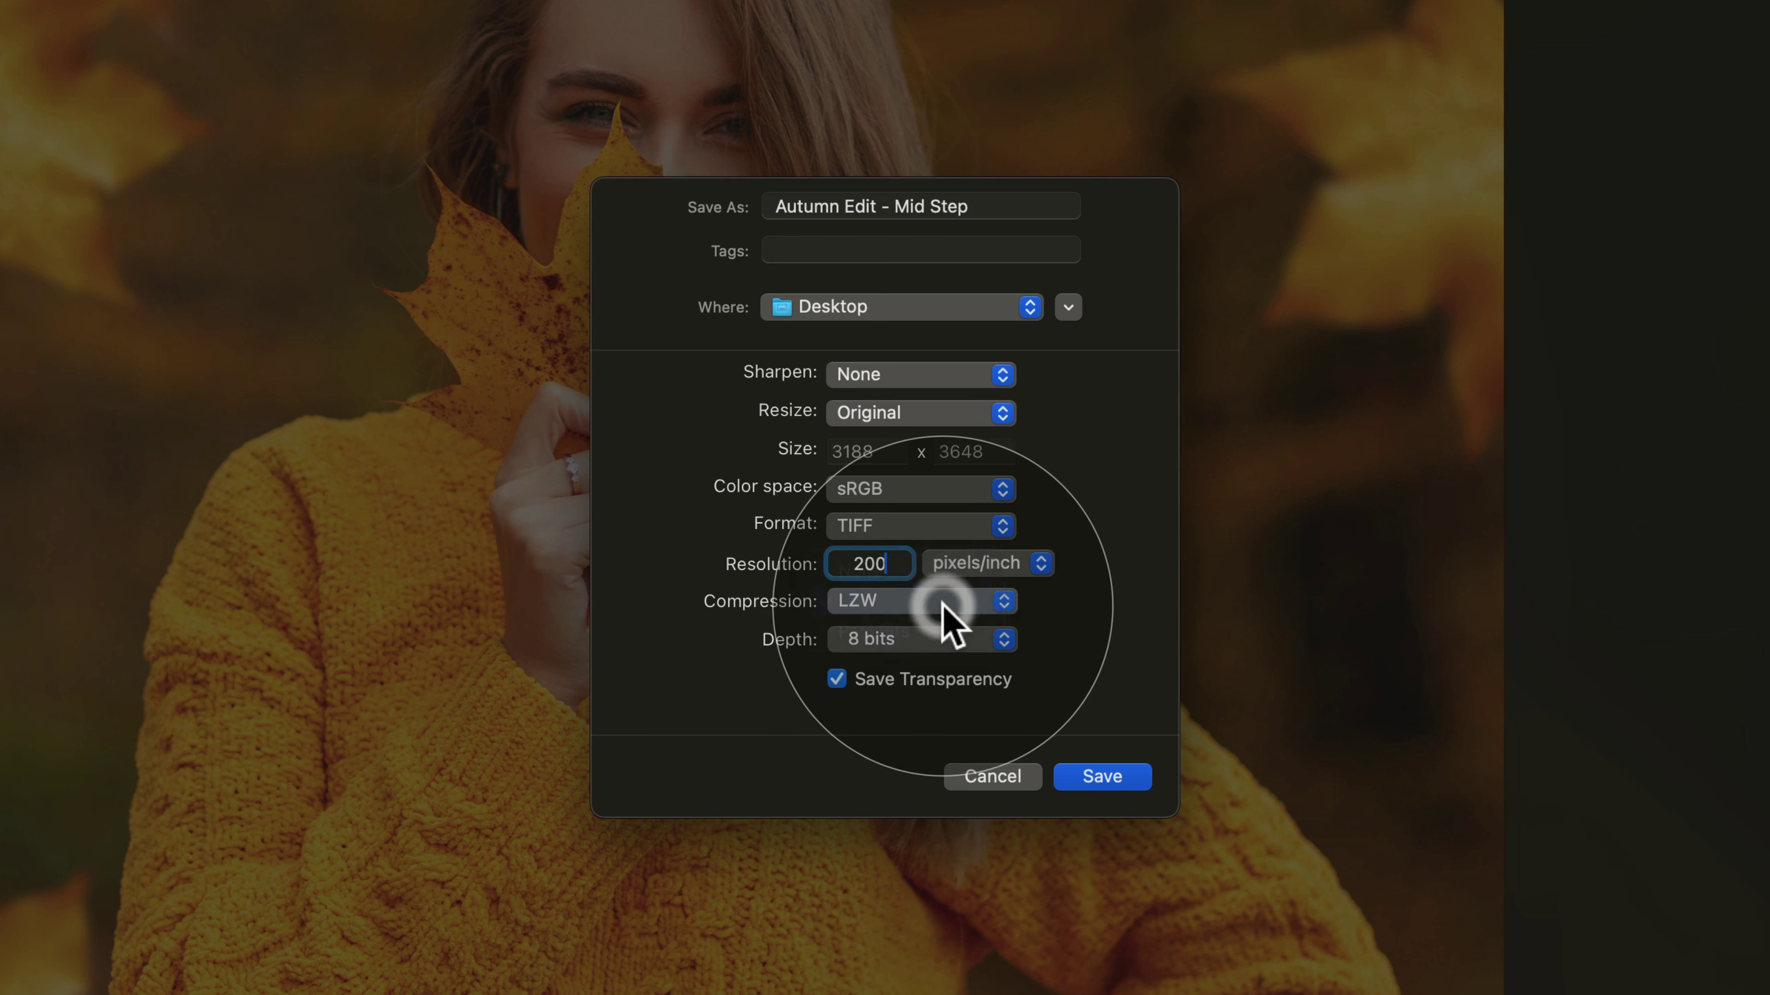
pyautogui.click(932, 639)
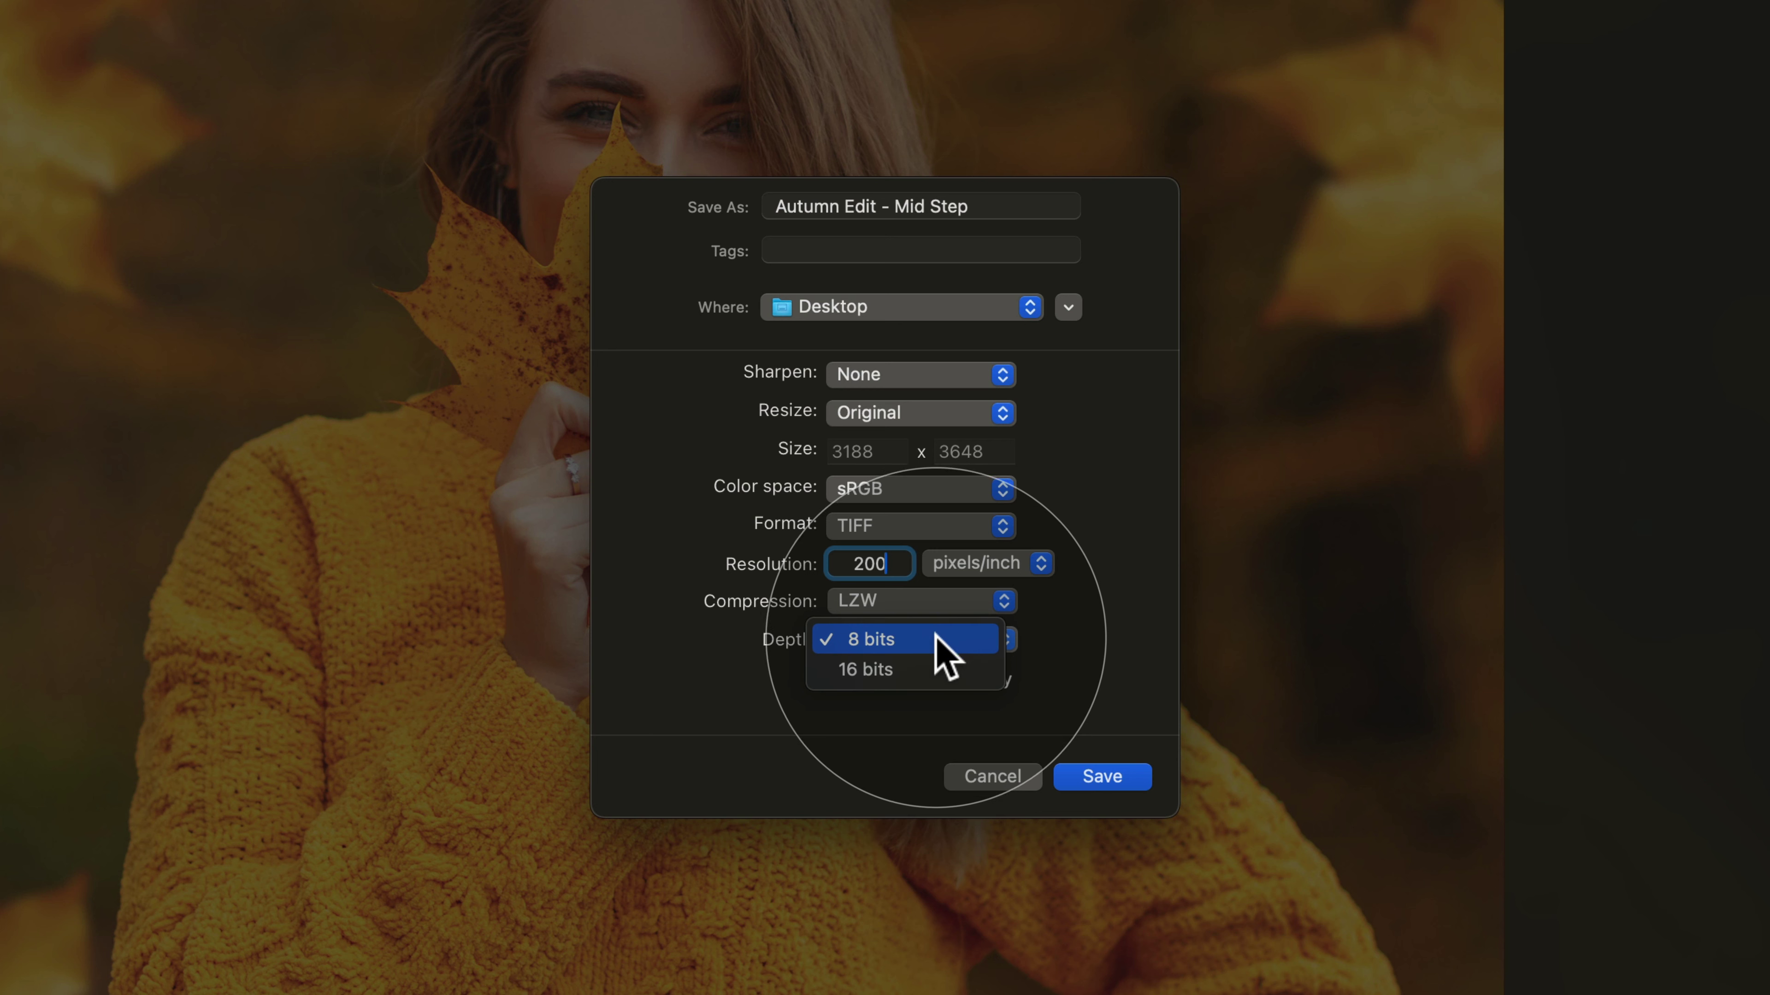
pyautogui.click(923, 672)
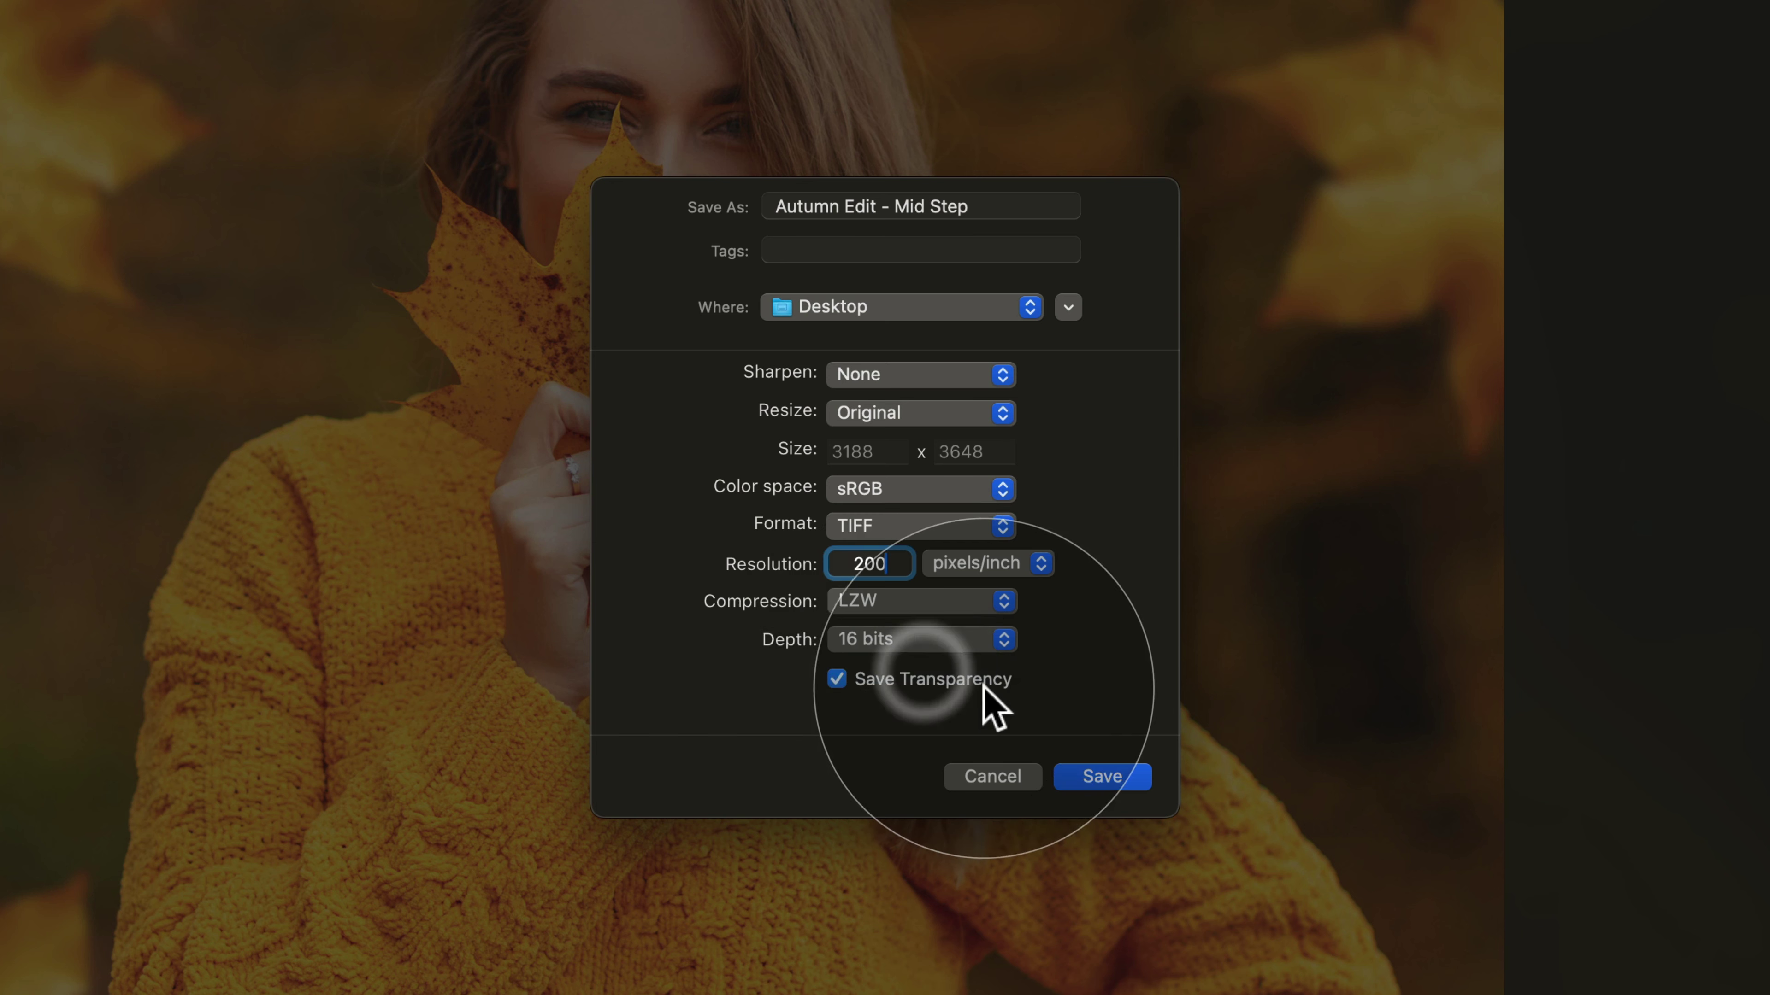
pyautogui.click(836, 680)
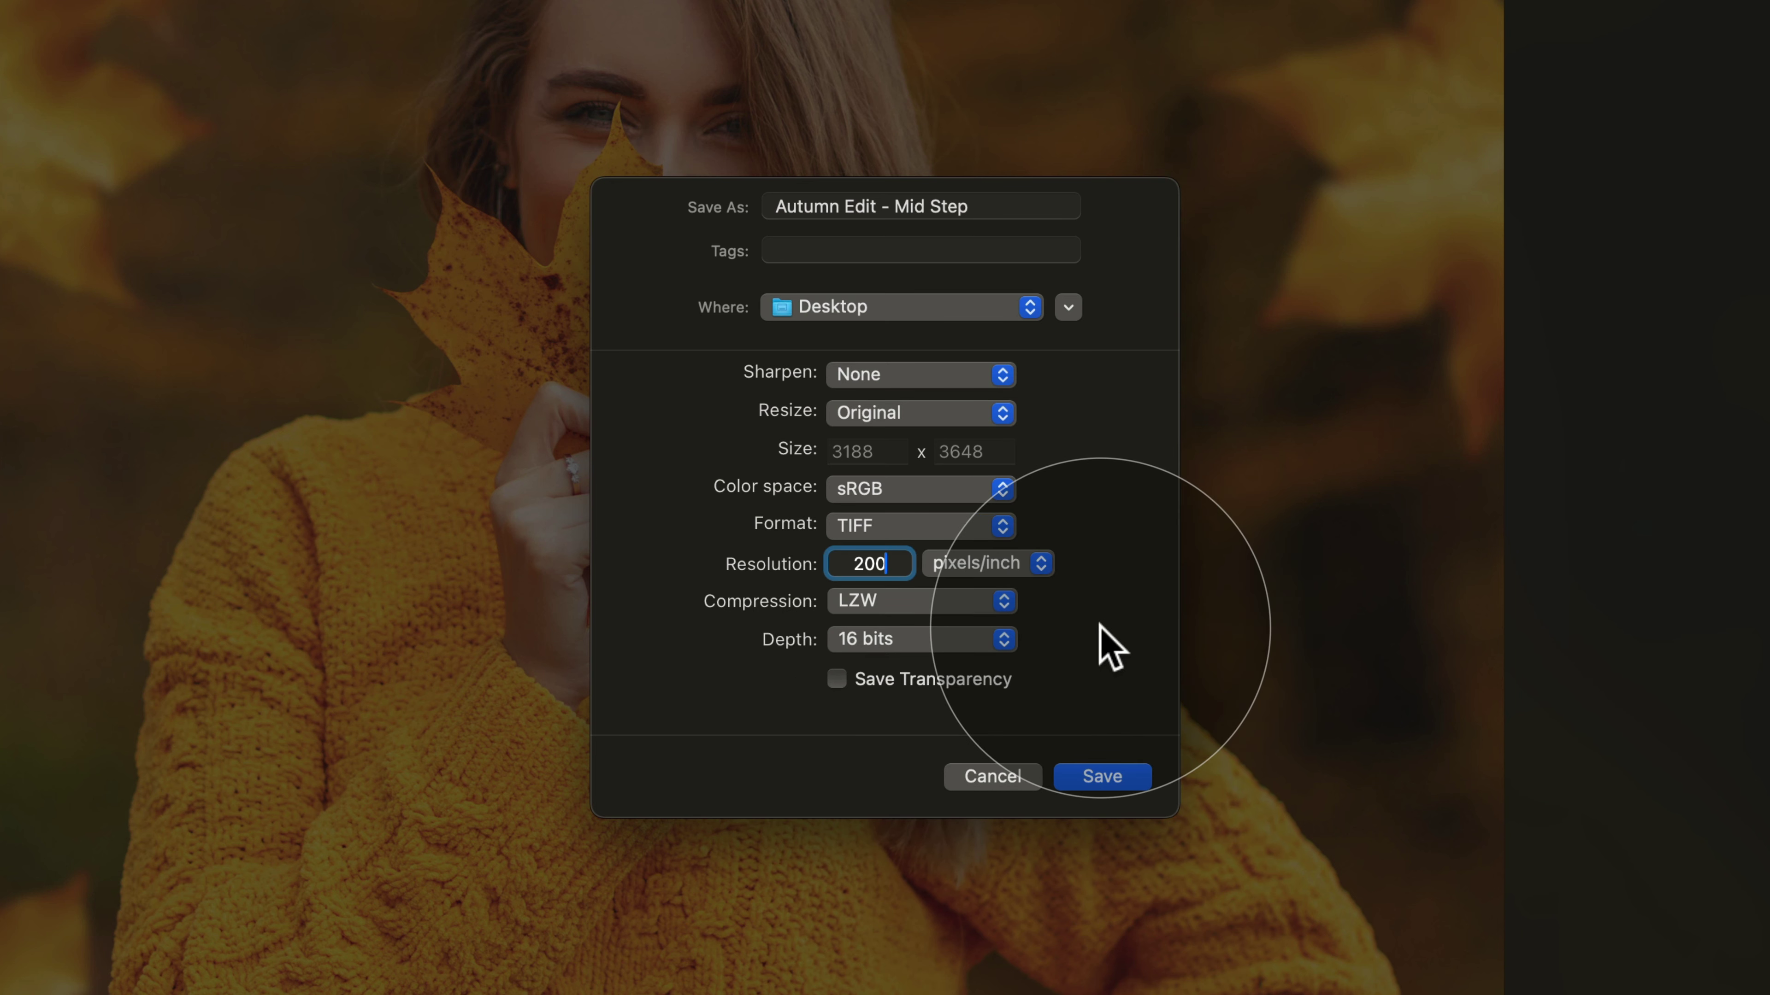
# Save the Autumn Edit - Mid Step export in the E138 - Autumn Leaves folder of Luminar NEO - Academy and return to the catalog
pyautogui.click(1067, 307)
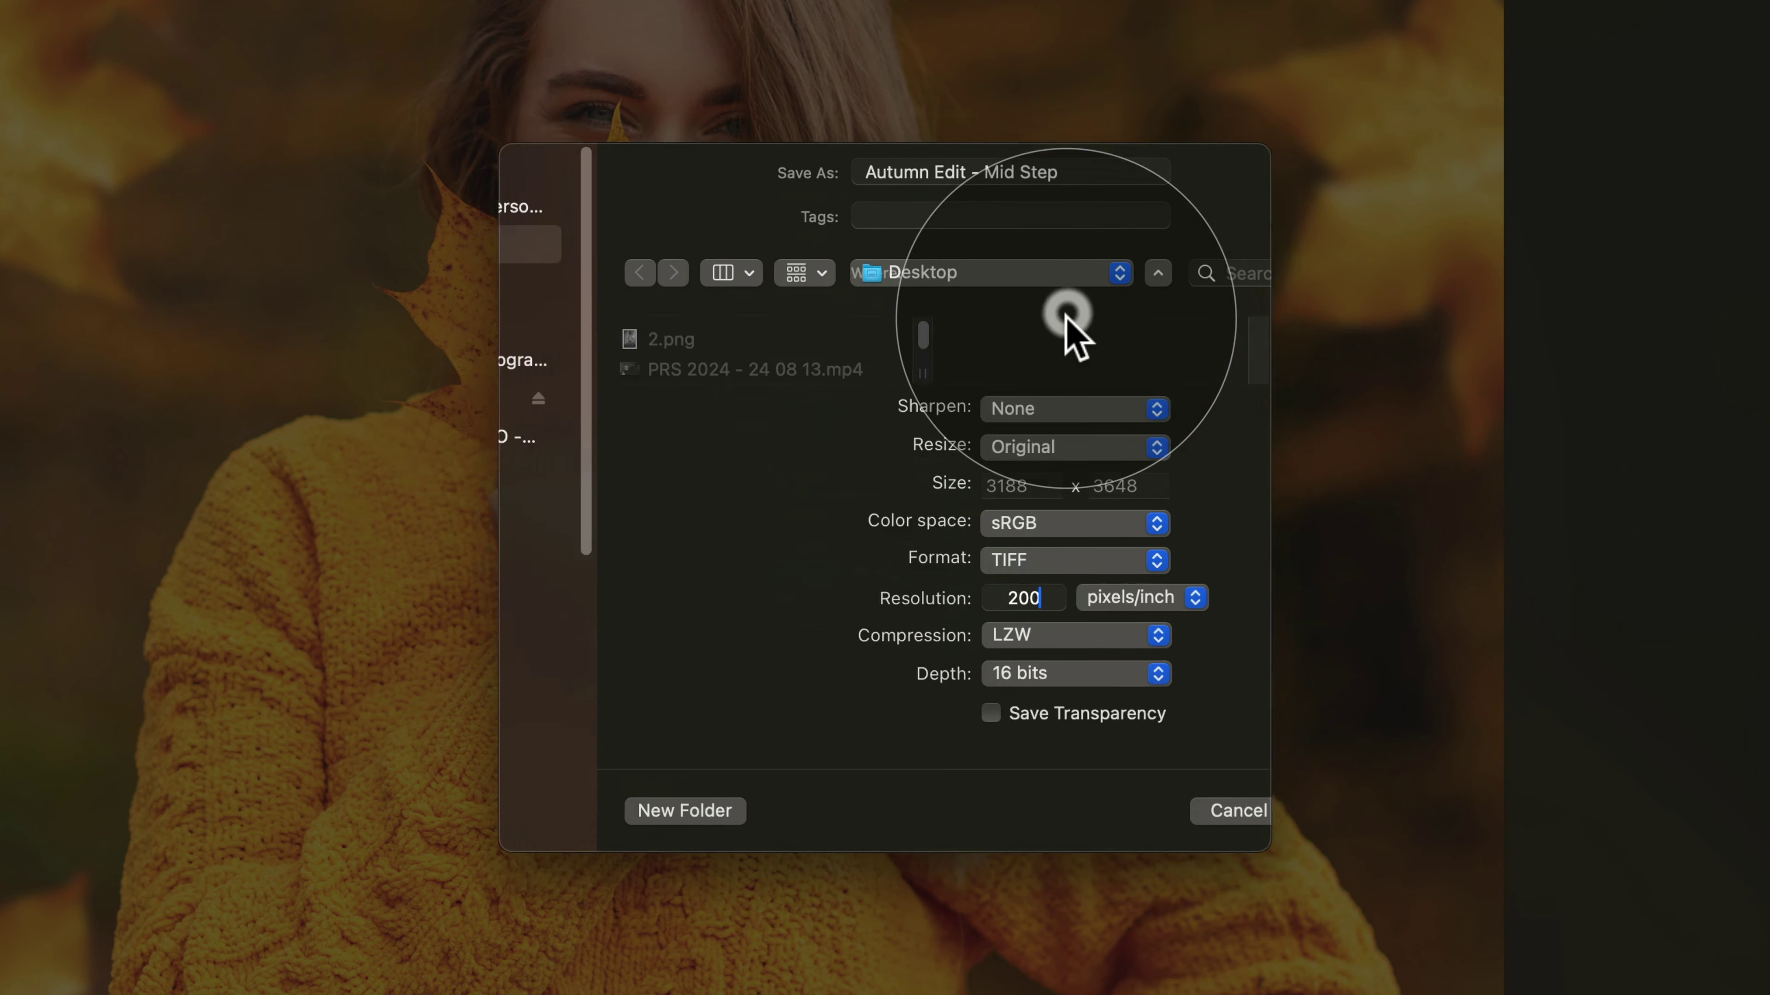
pyautogui.click(484, 381)
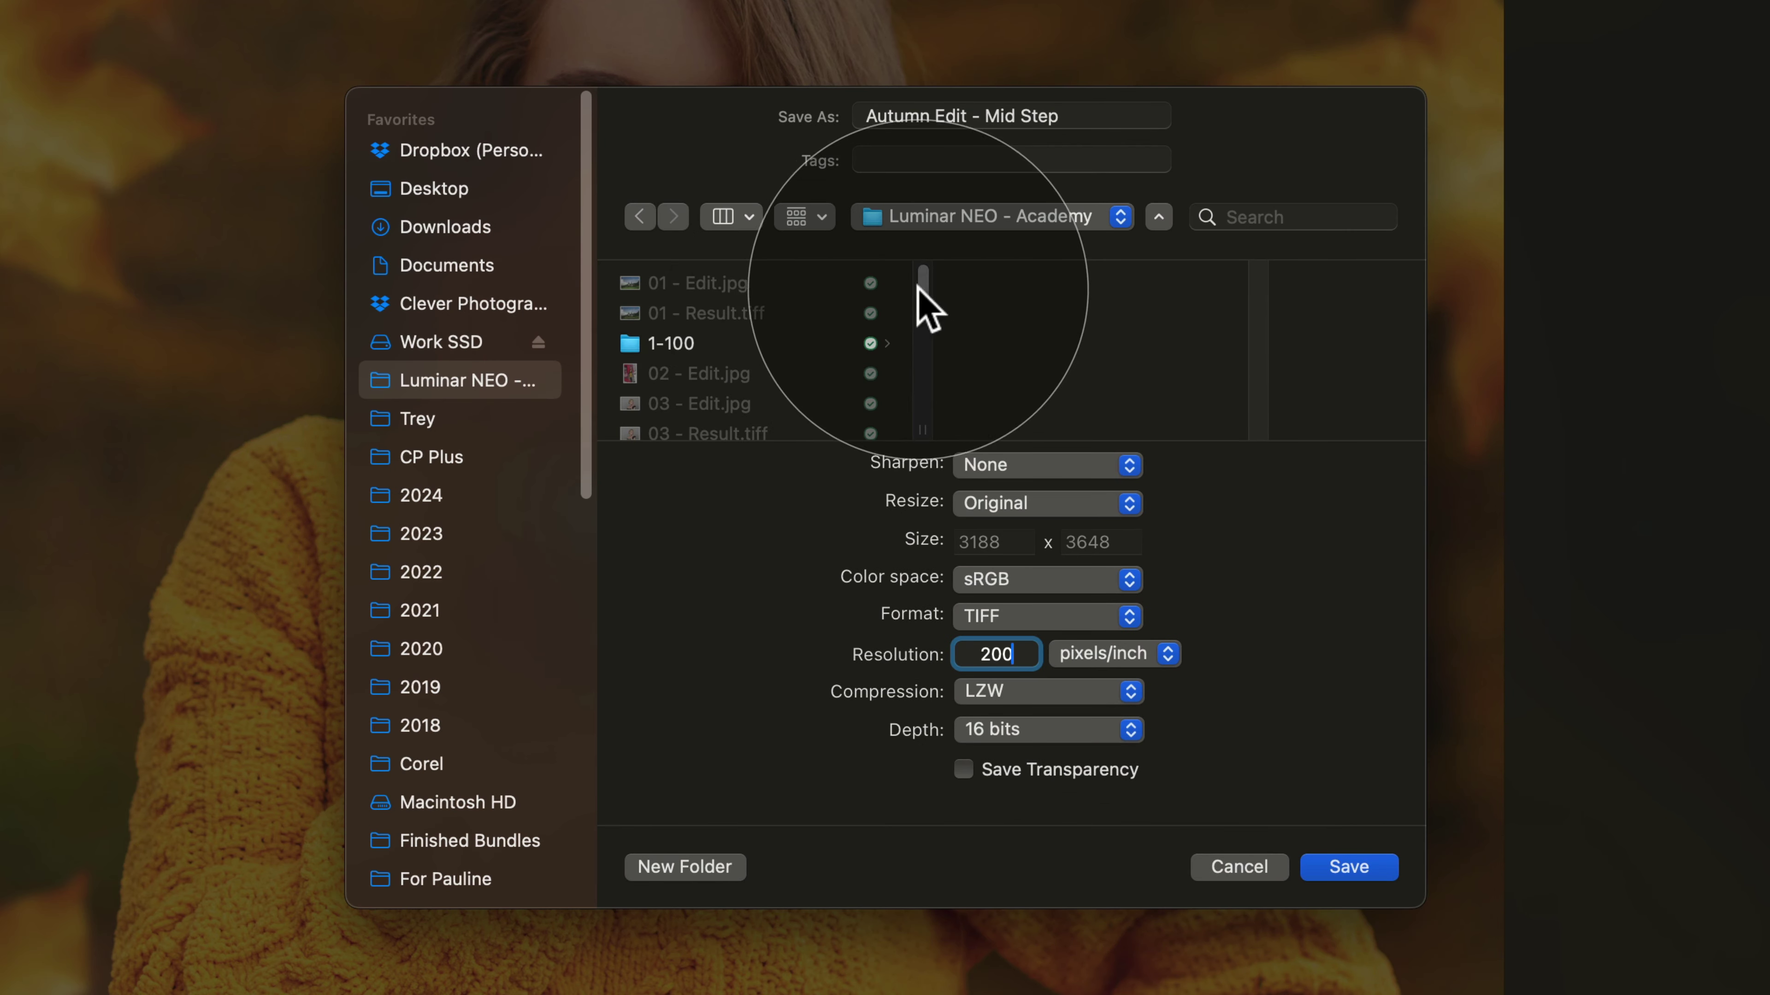
pyautogui.scroll(-15, 833, 398)
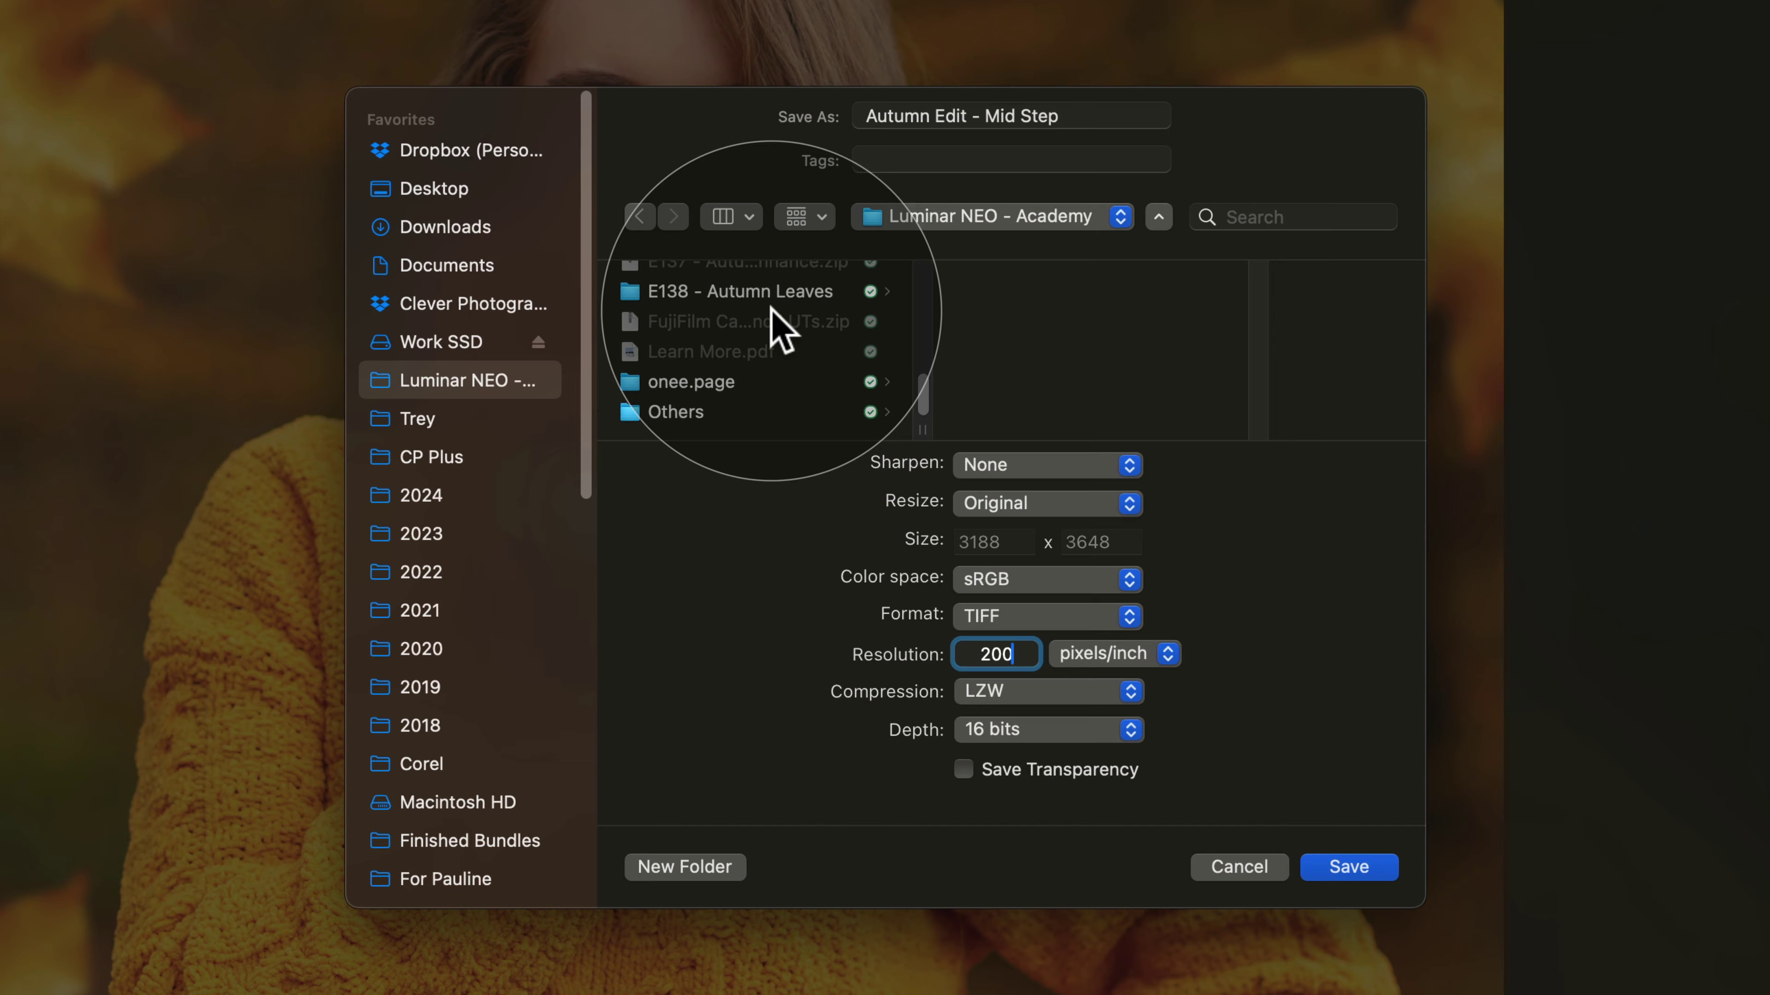
pyautogui.click(778, 290)
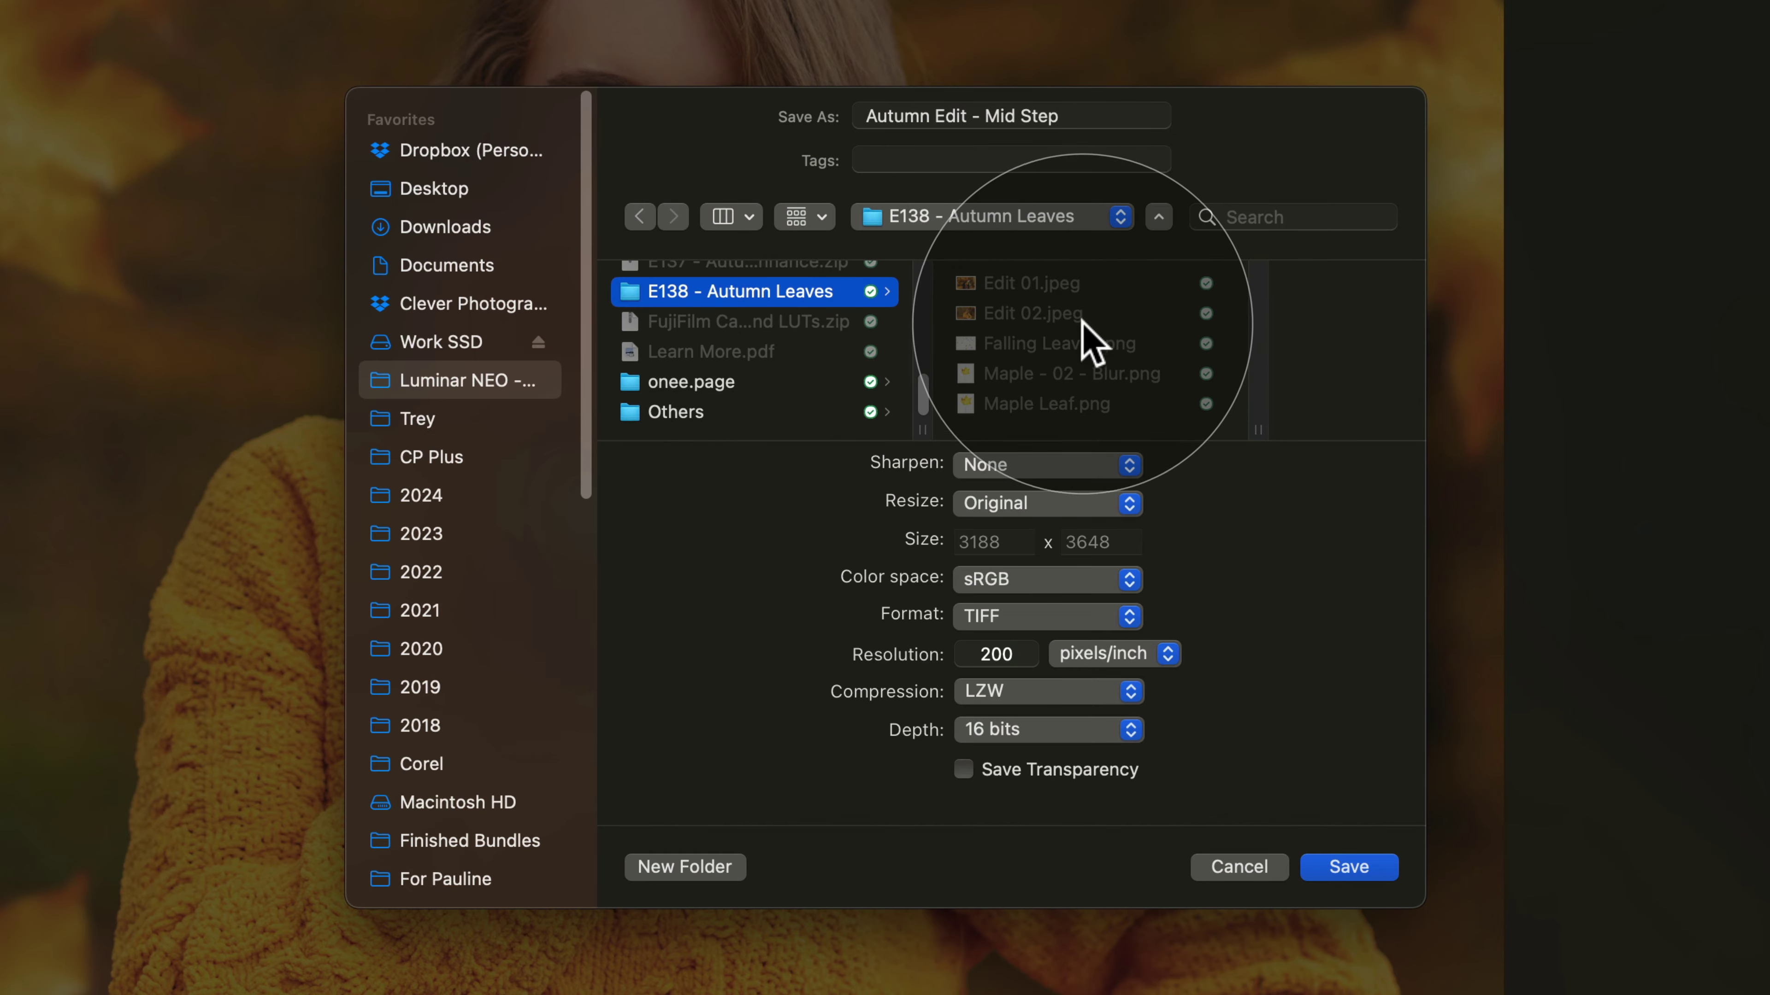
pyautogui.click(1351, 872)
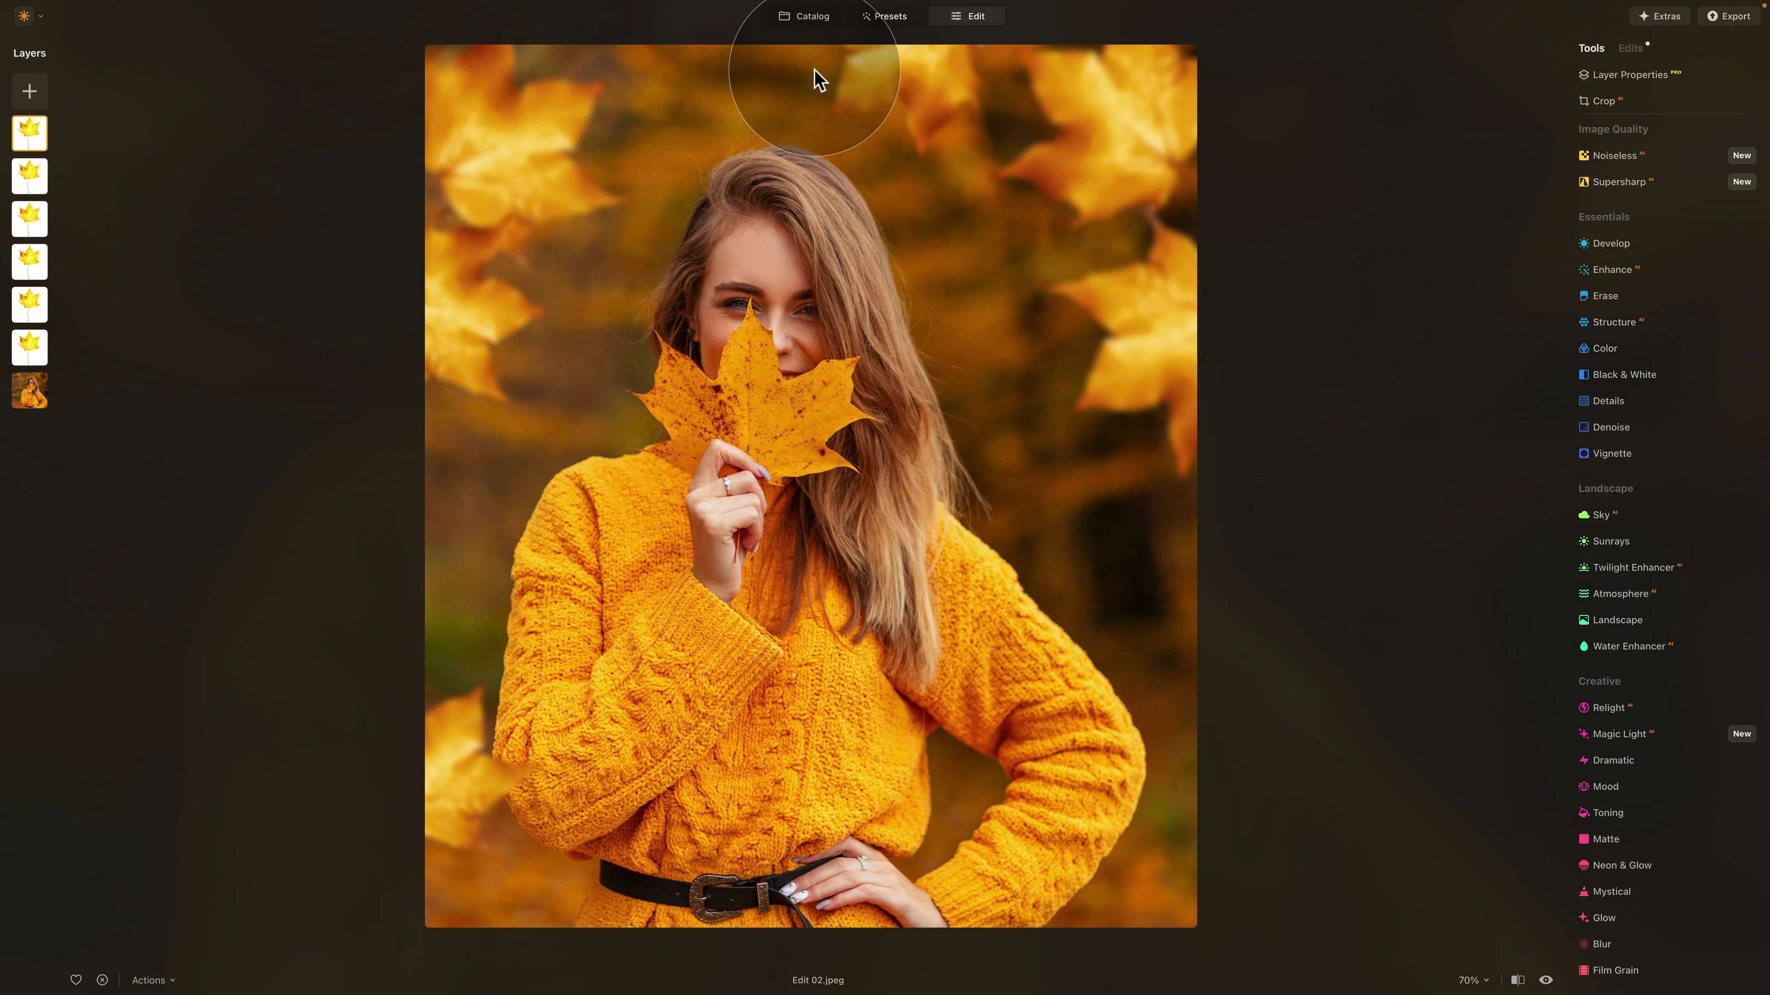
pyautogui.click(809, 21)
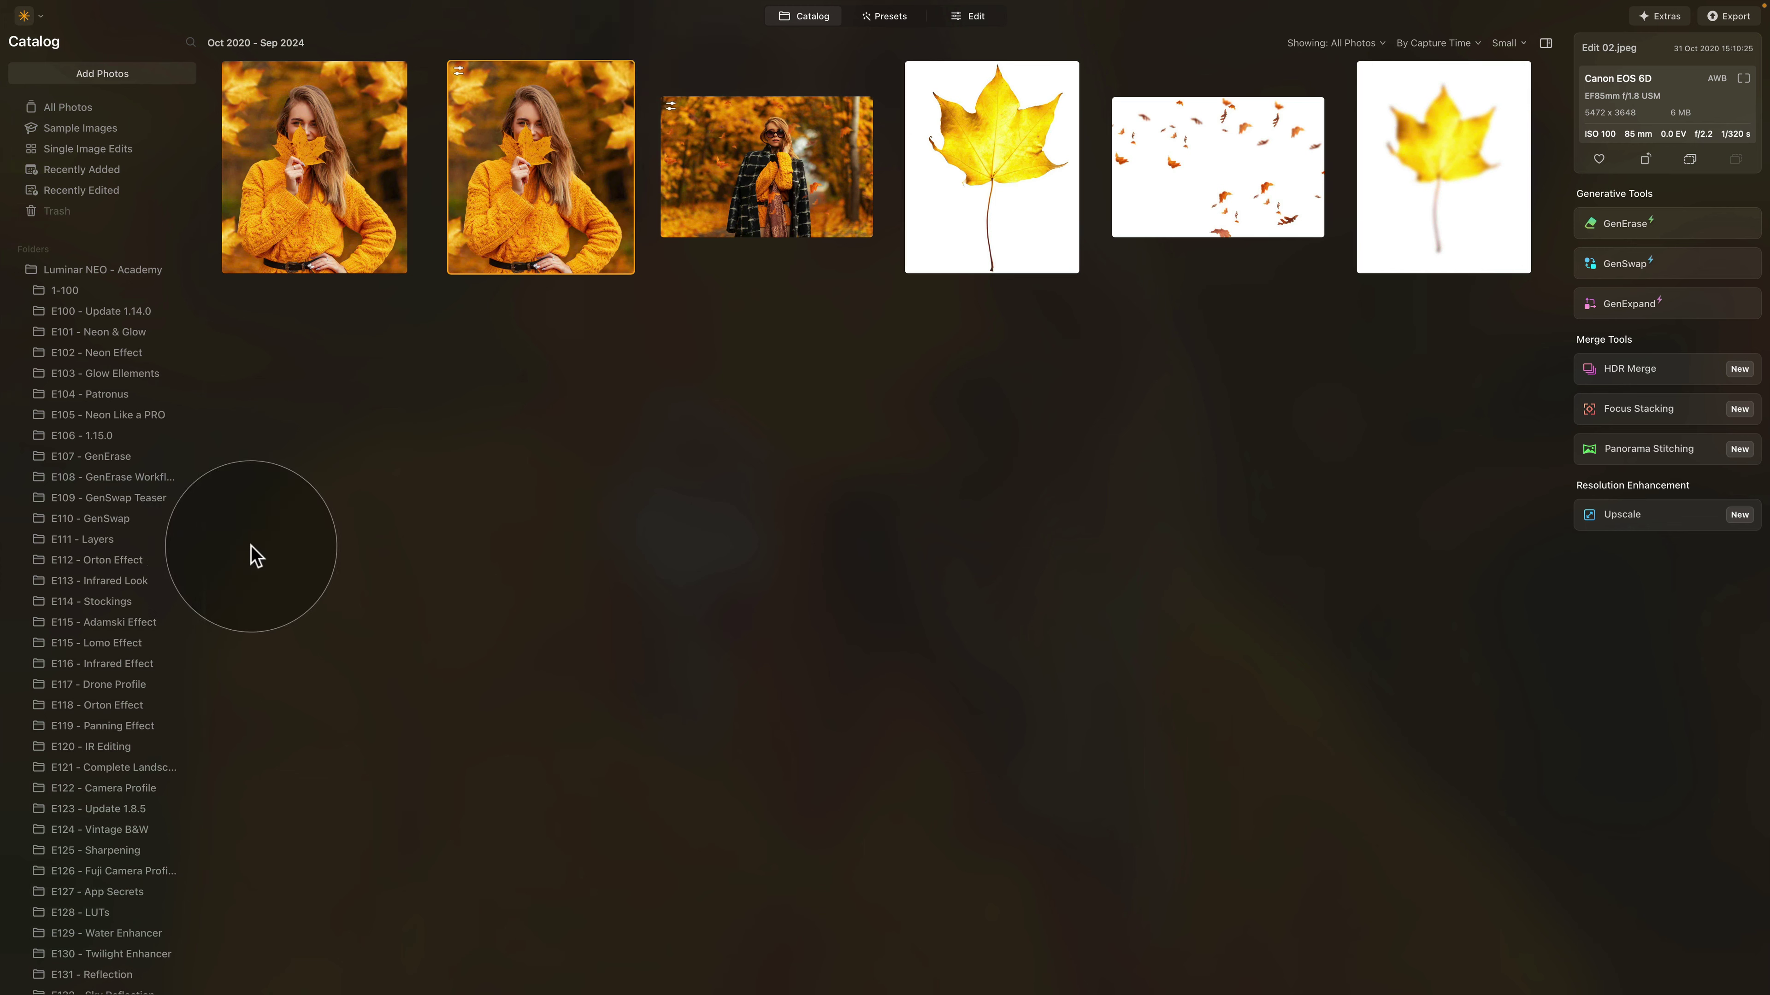
# Select the exported Autumn Edit - Mid Step TIFF in the E138 - Autumn Leaves folder and open it for editing
pyautogui.scroll(1, 115, 570)
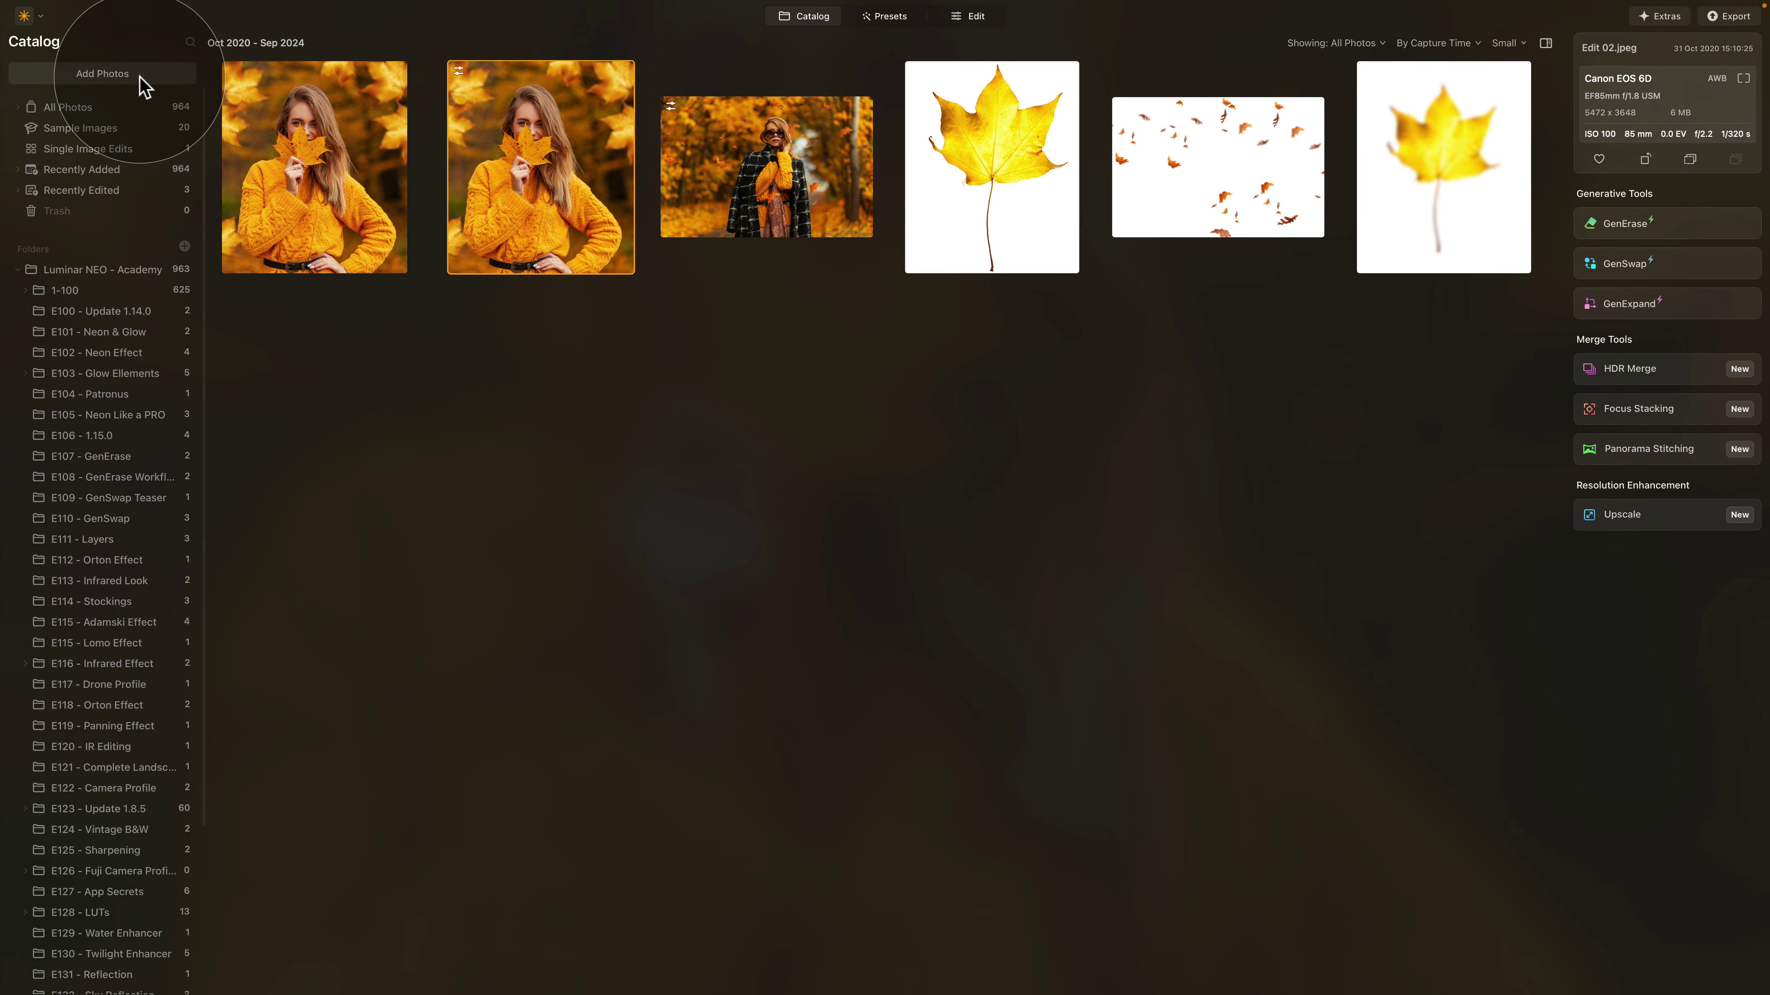
pyautogui.scroll(-5, 142, 494)
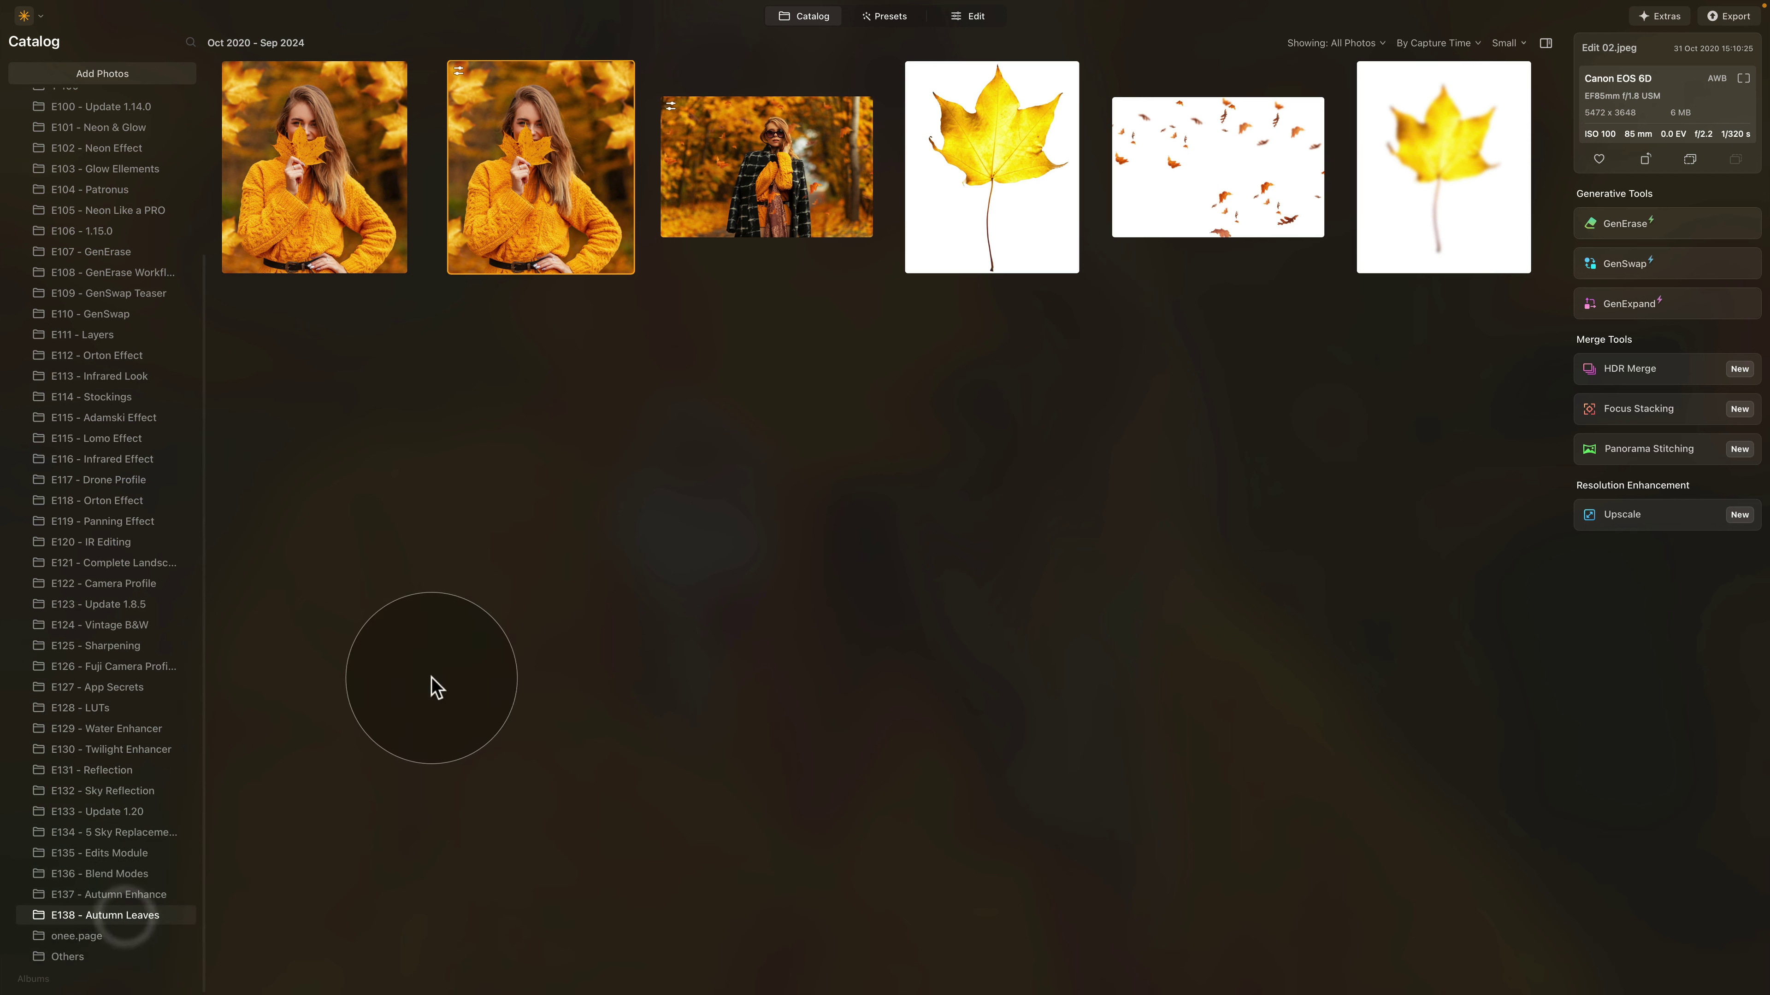
pyautogui.click(310, 235)
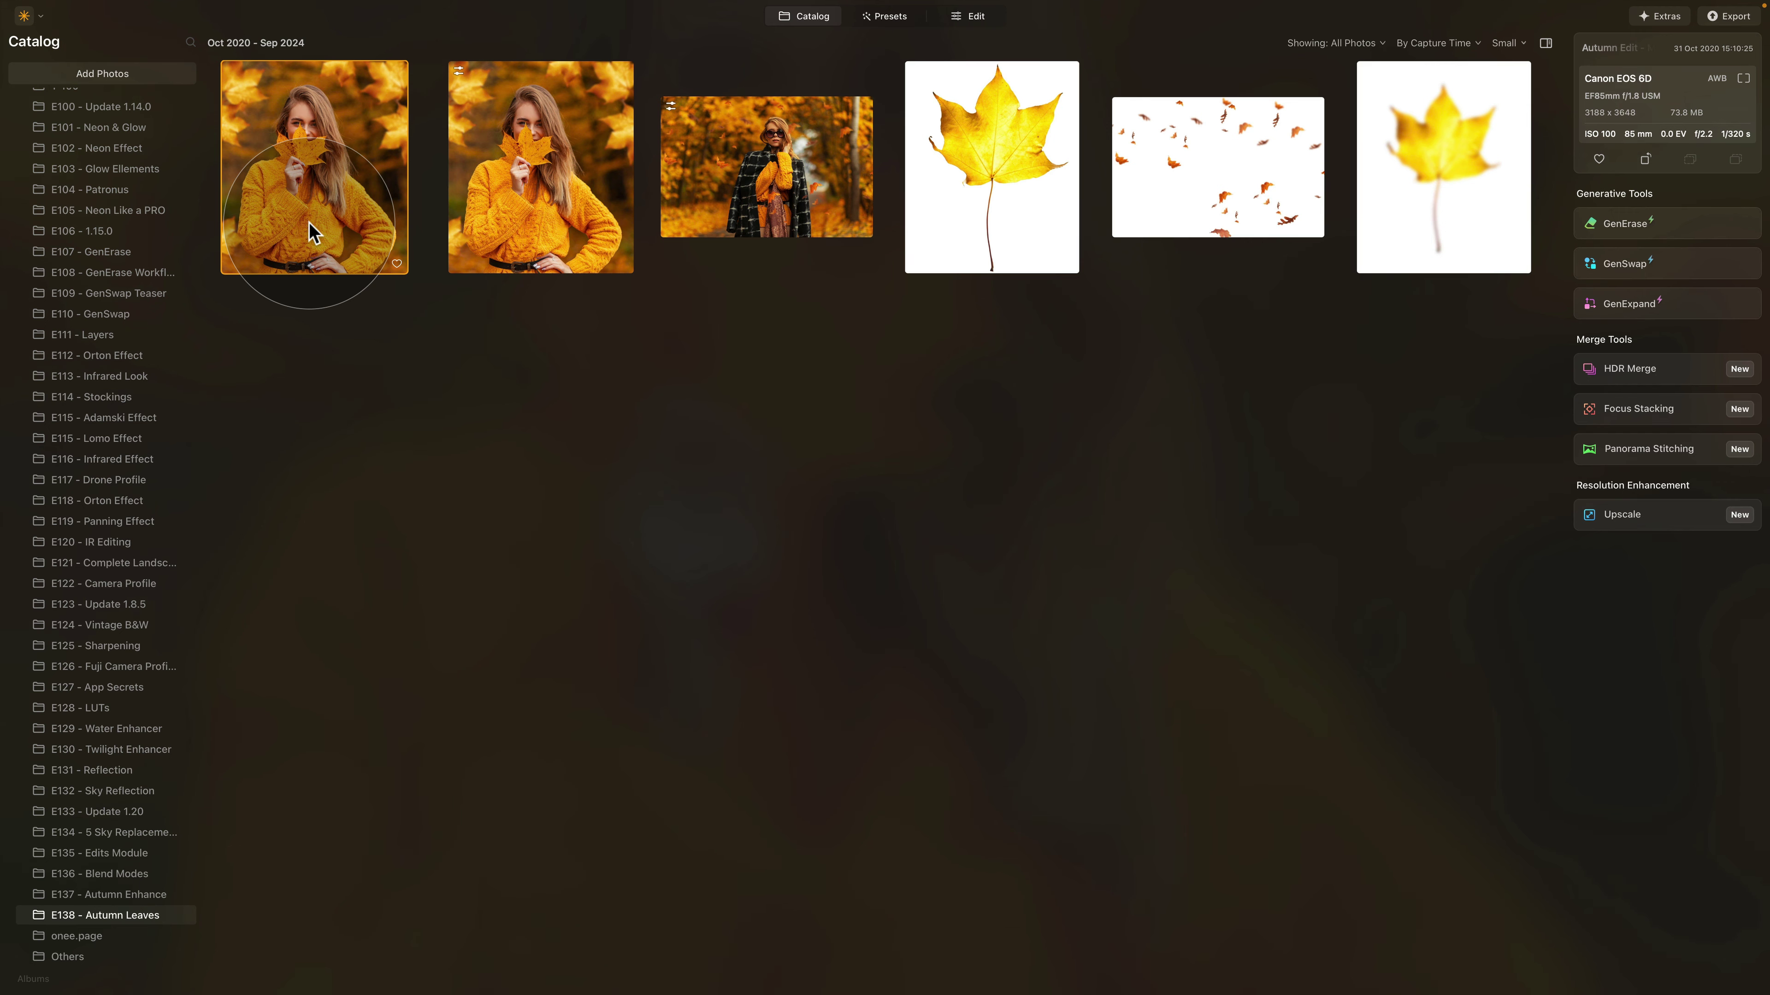
pyautogui.click(963, 22)
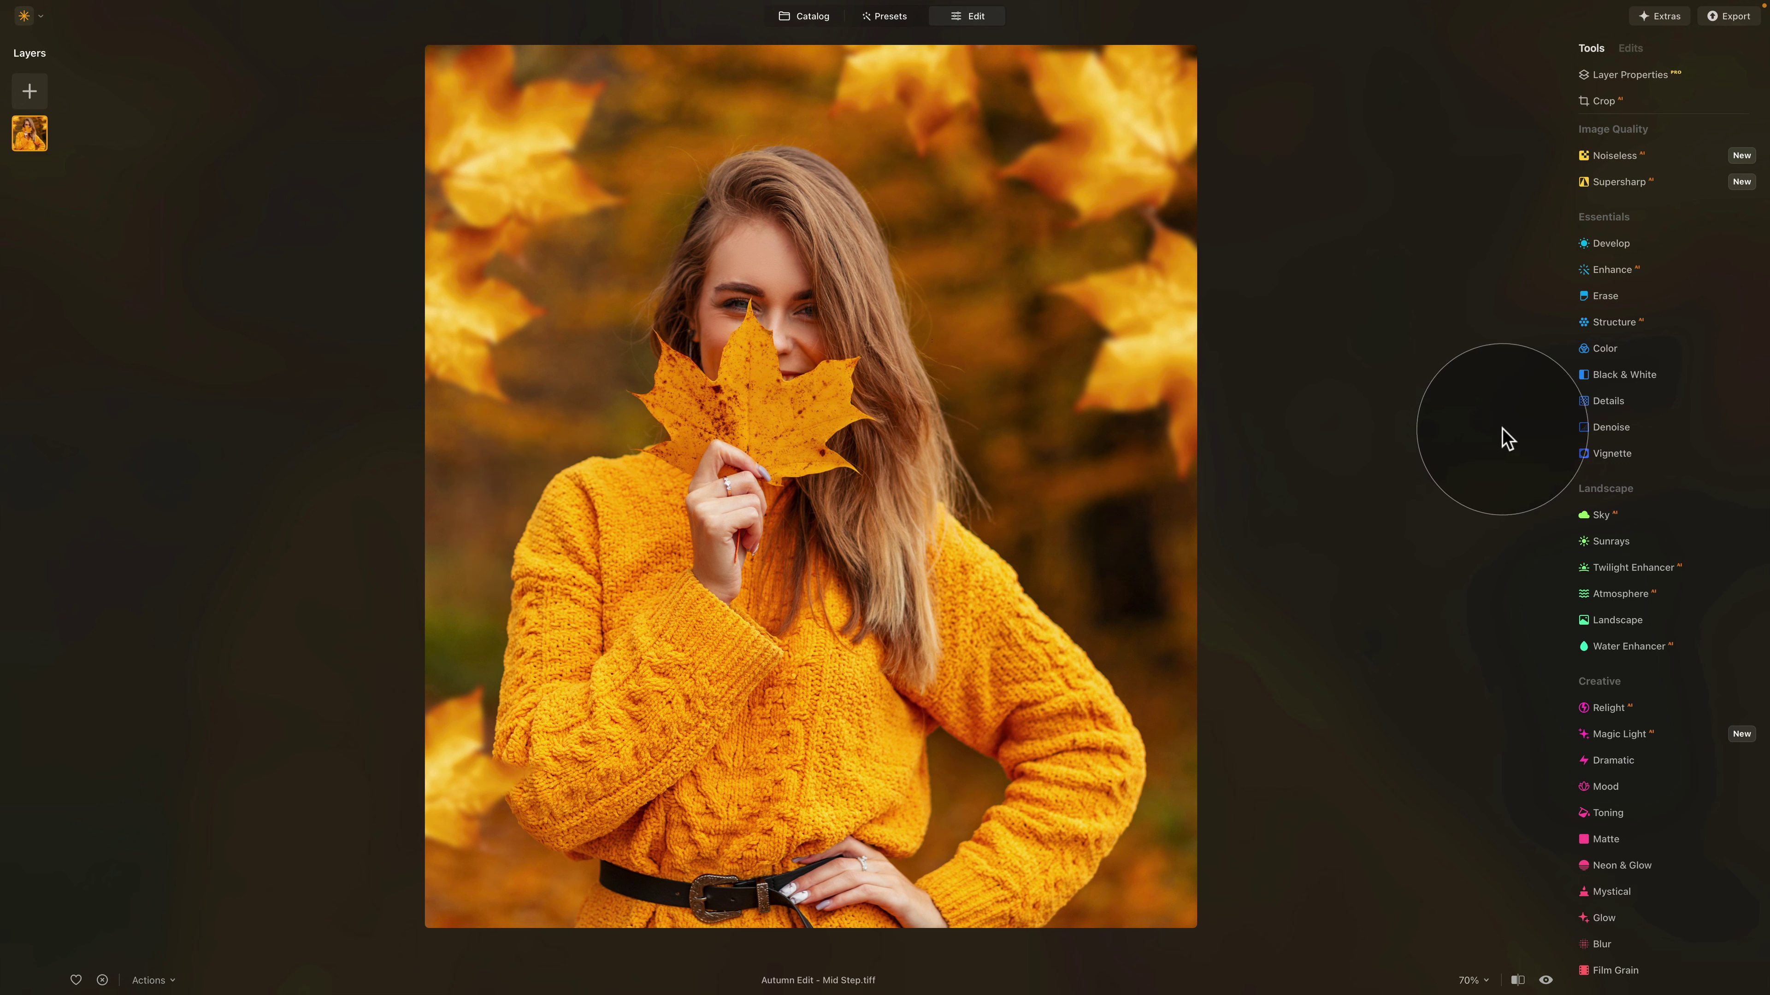
# Apply the Long Beach LUT from Cinematic Toning with the Mood tool and set its amount to 33
pyautogui.scroll(-4, 1621, 393)
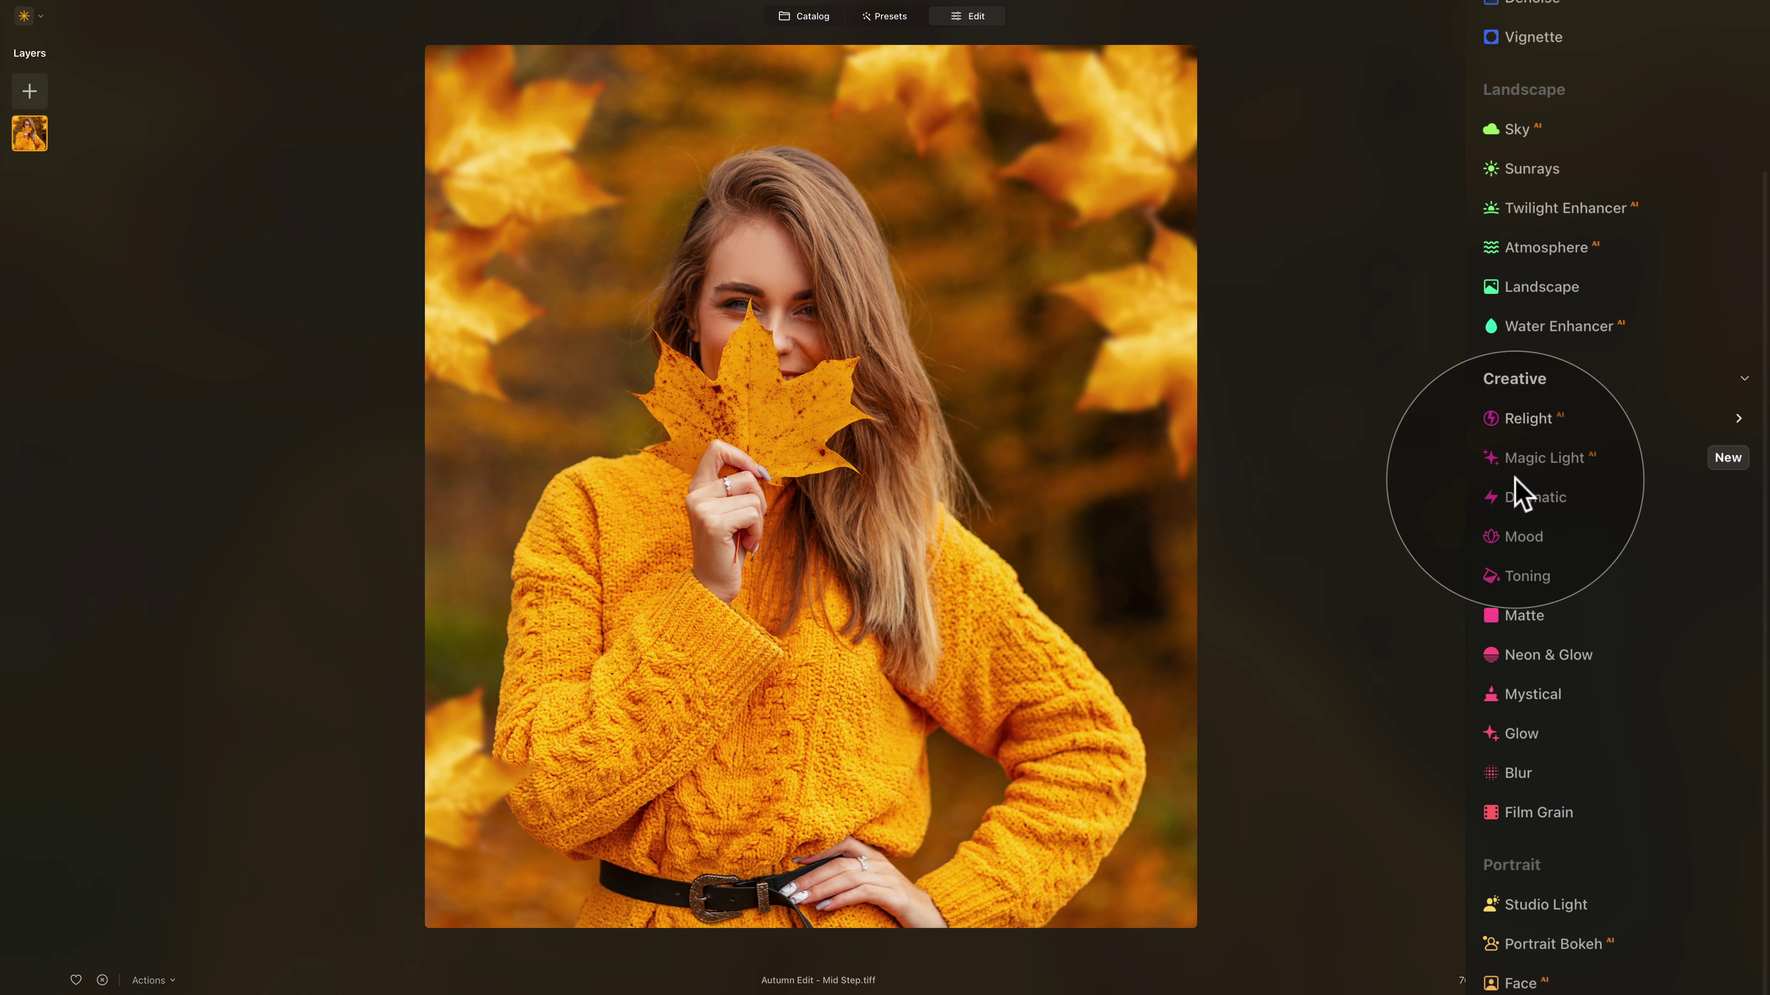
pyautogui.click(1524, 535)
pyautogui.scroll(-1, 1527, 554)
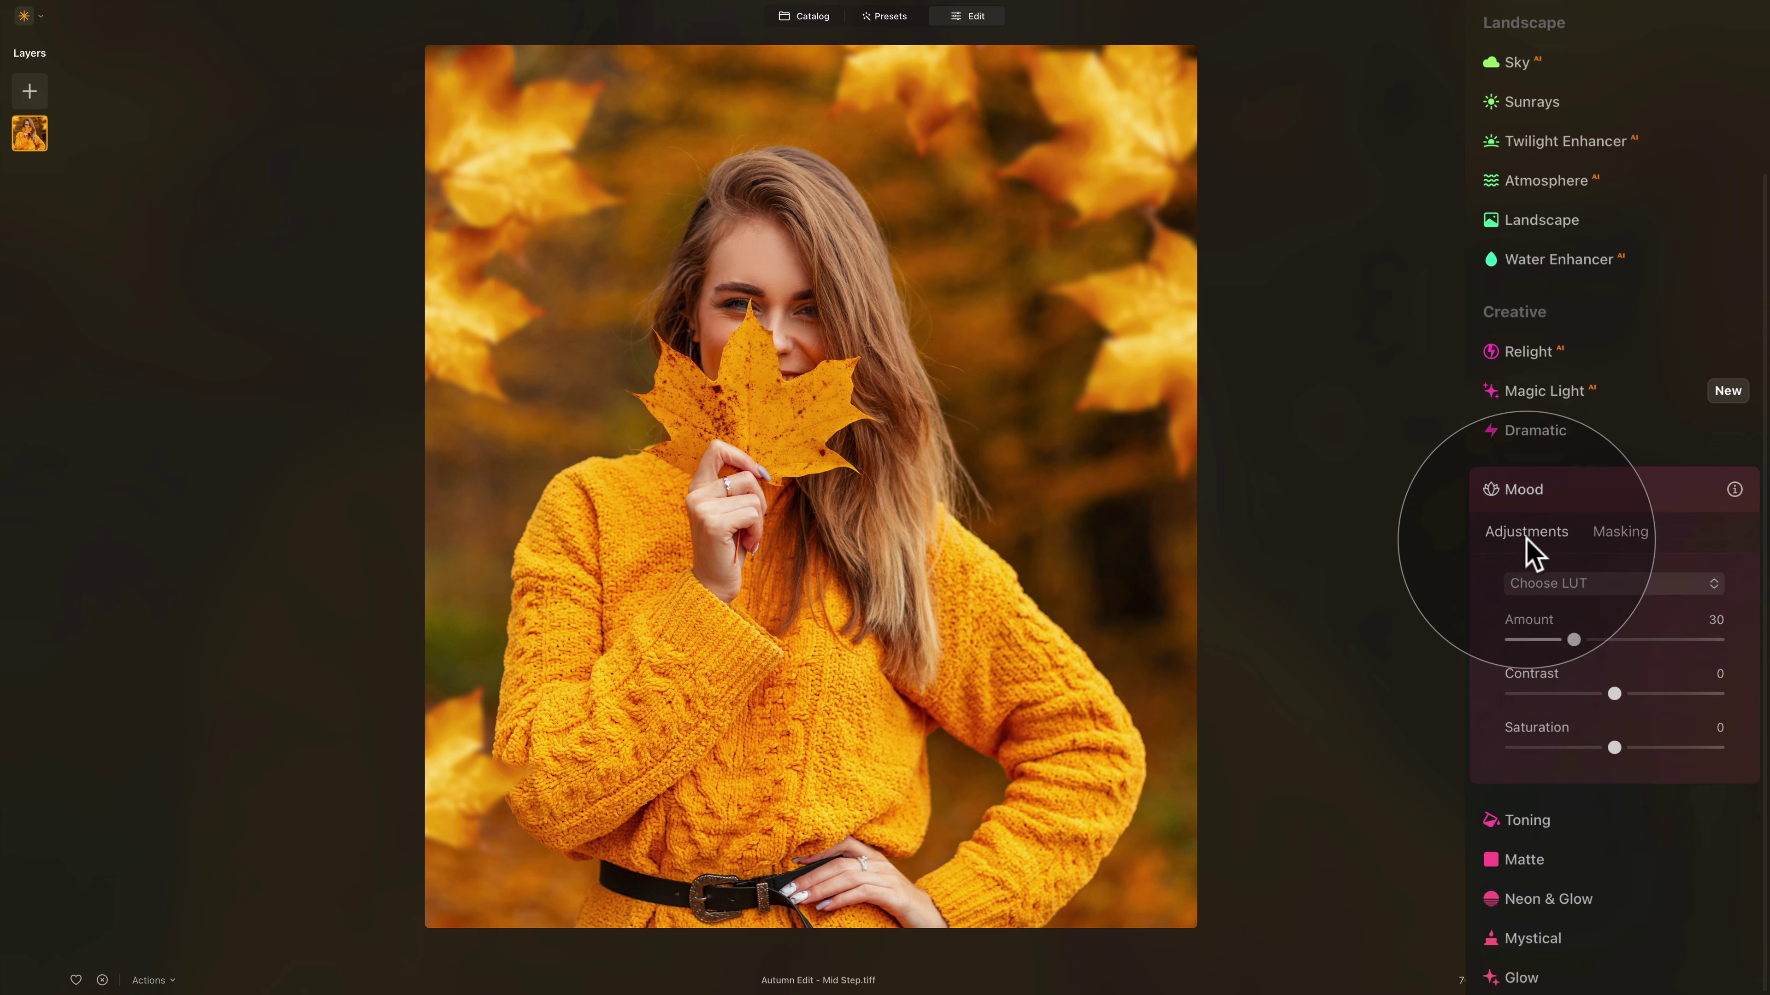
pyautogui.click(1614, 584)
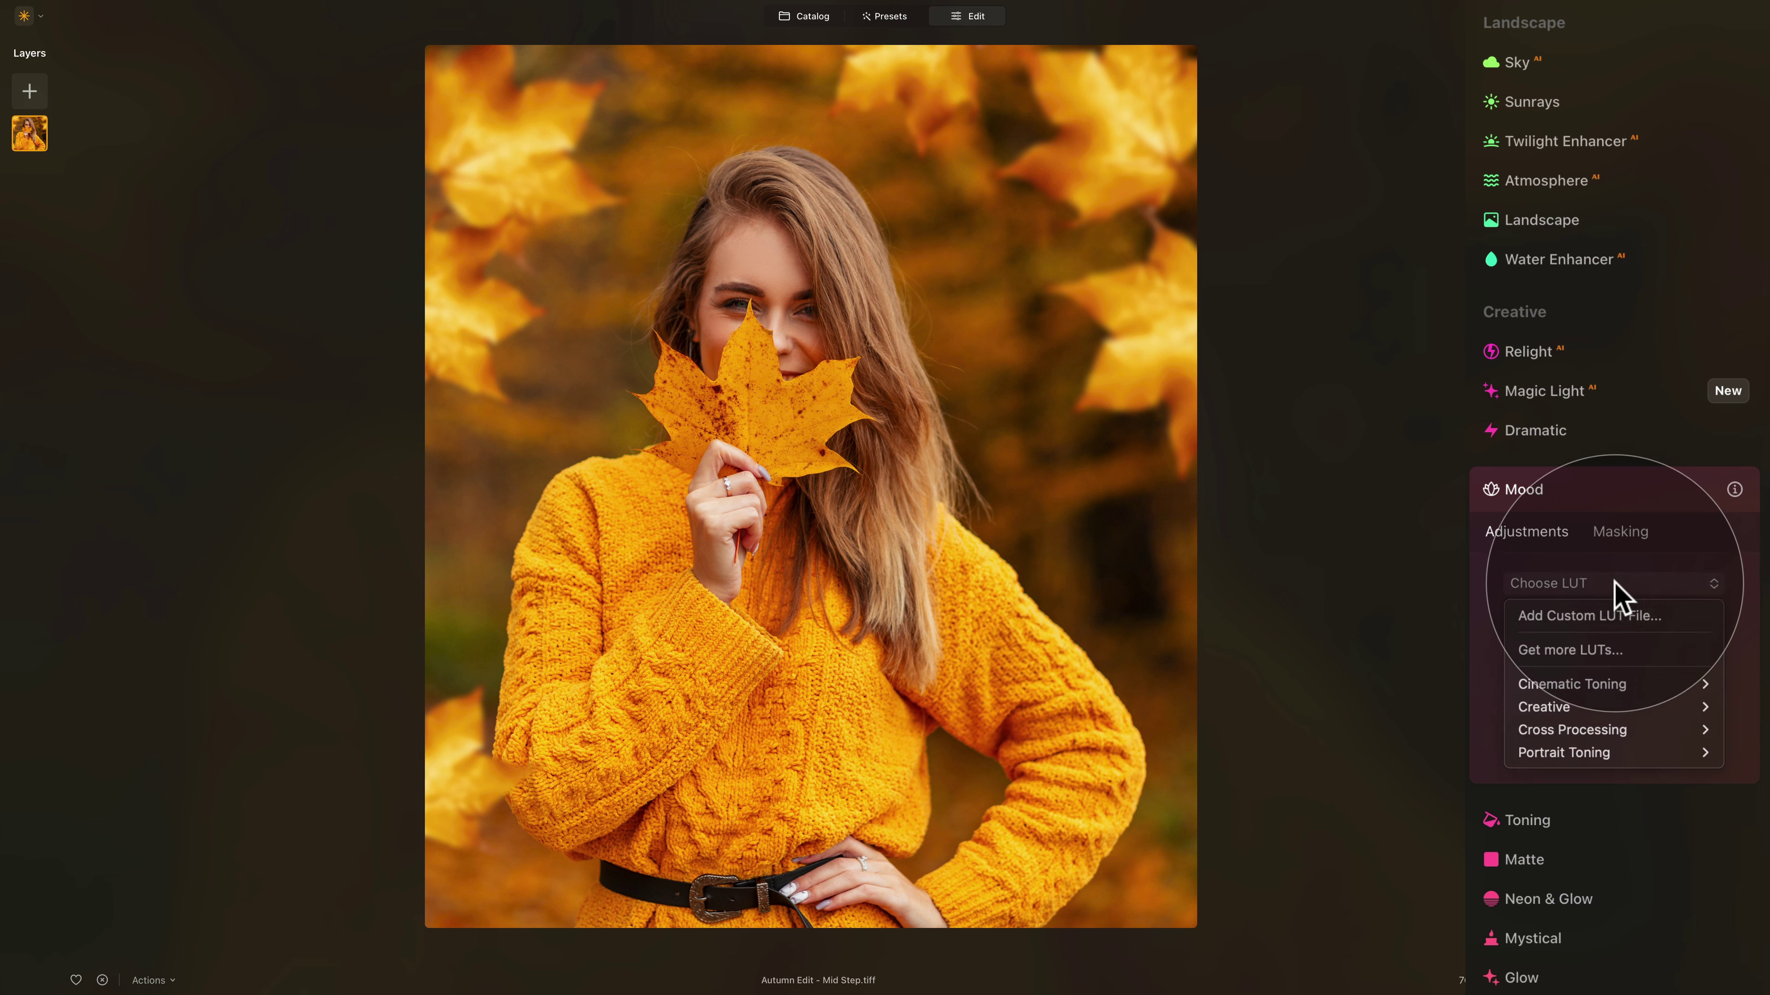
pyautogui.moveTo(1613, 684)
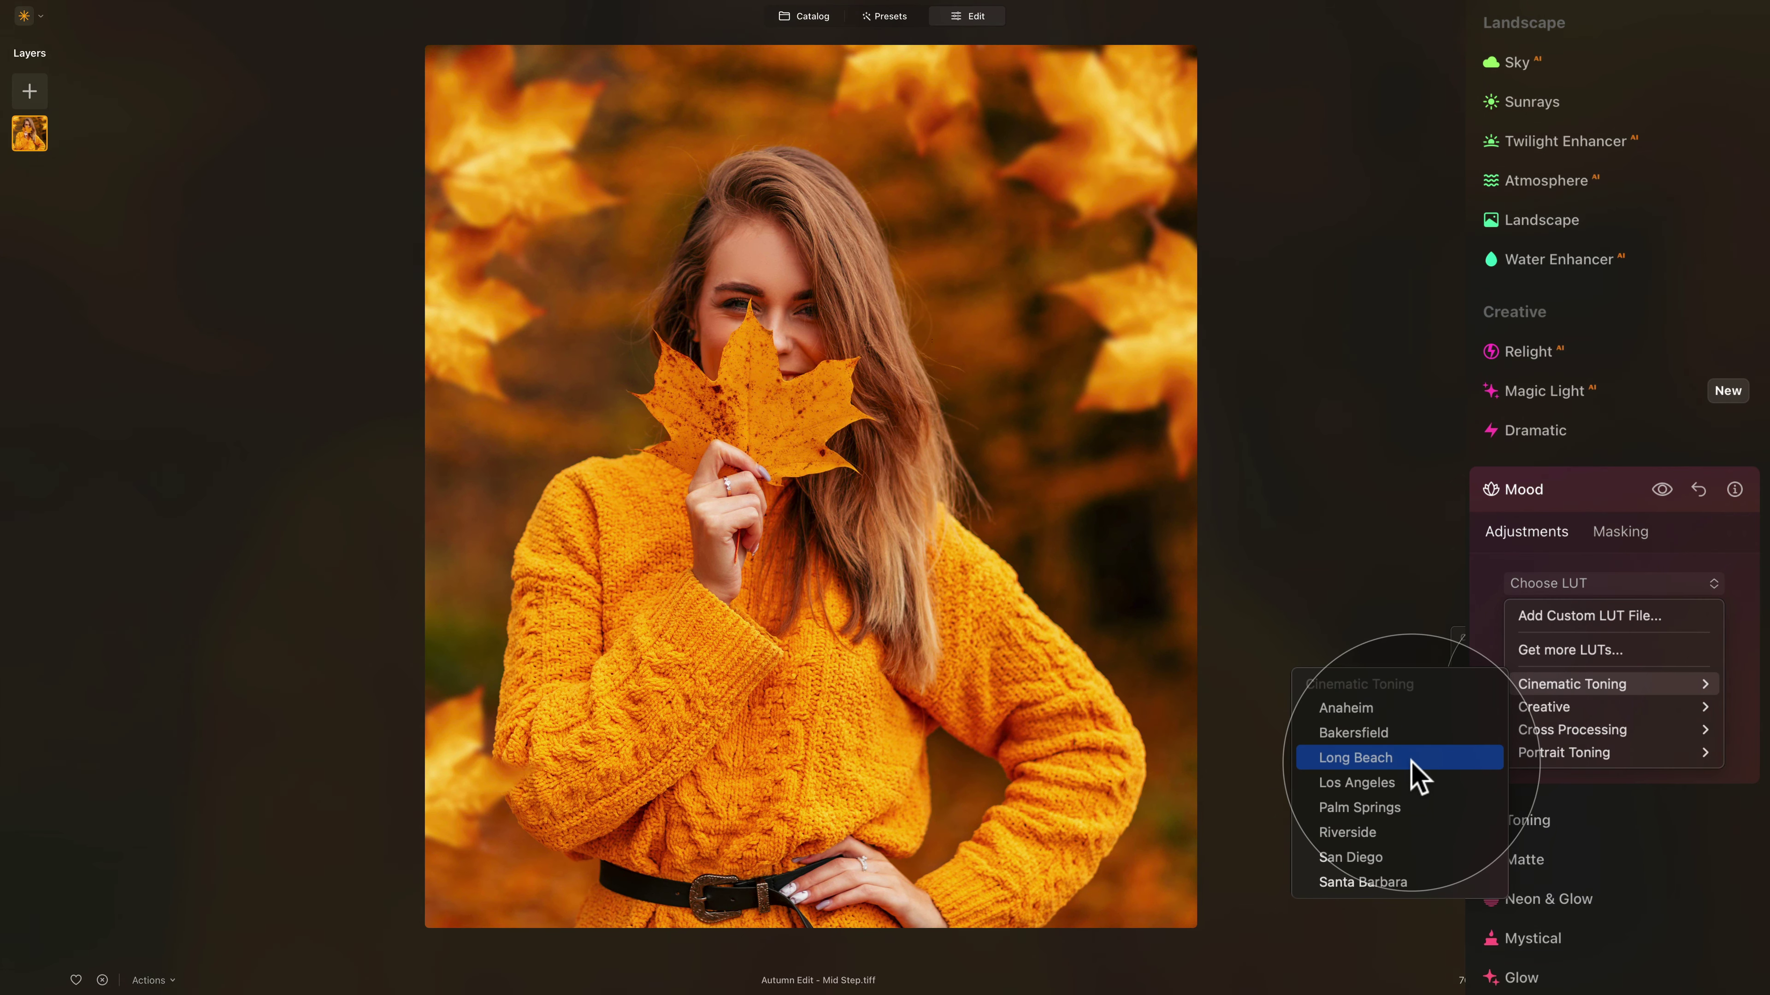
pyautogui.click(1420, 758)
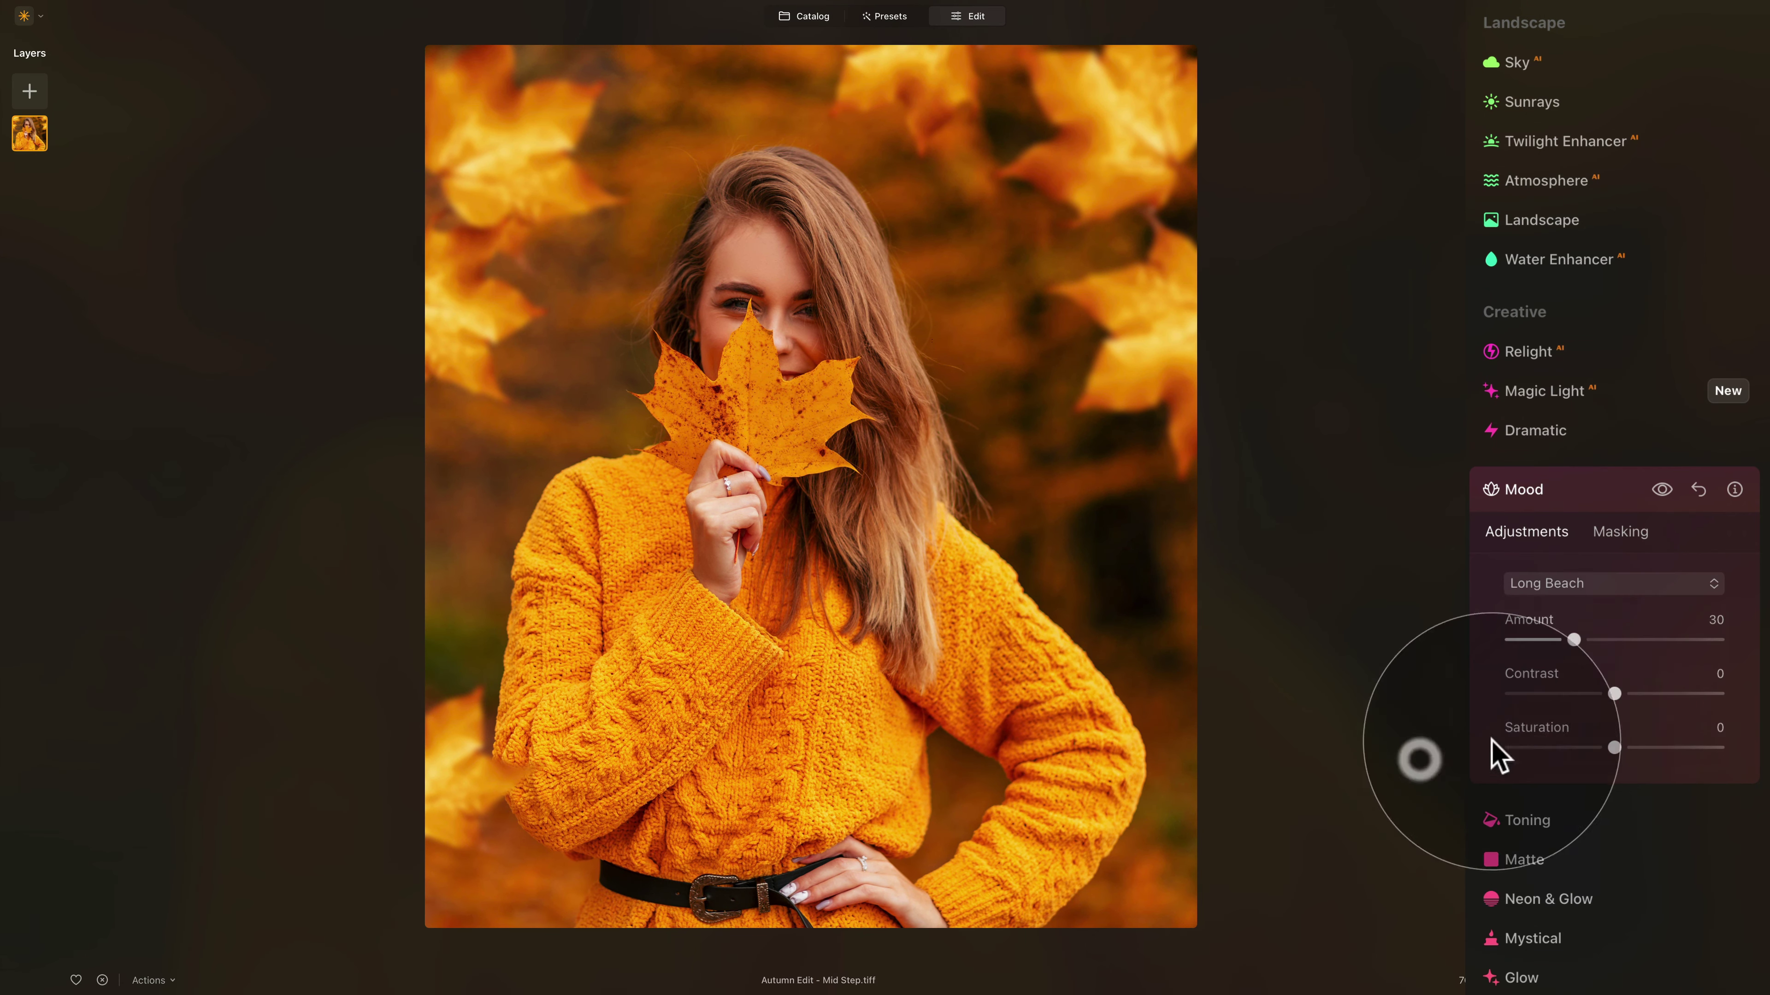
pyautogui.moveTo(1567, 639); pyautogui.dragTo(1582, 640)
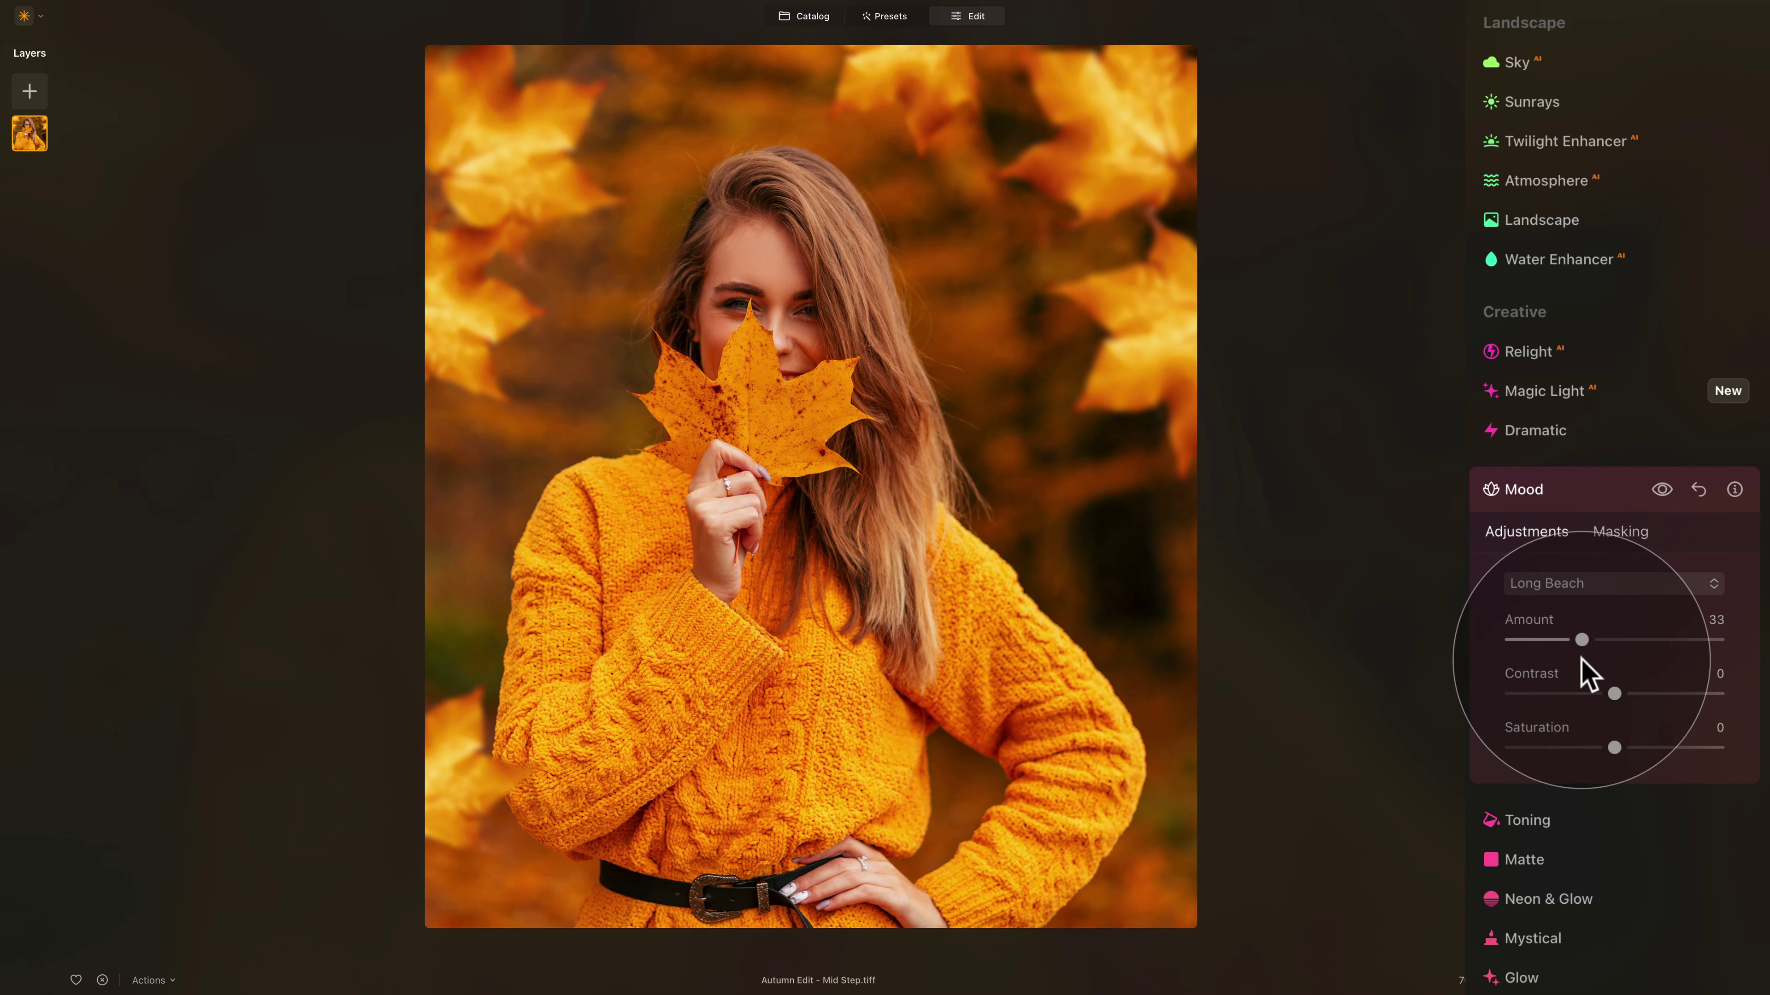
pyautogui.click(1547, 491)
# Darken the photo's edges with a Vignette amount of -39 and compare the image before and after the edits
pyautogui.scroll(6, 1548, 492)
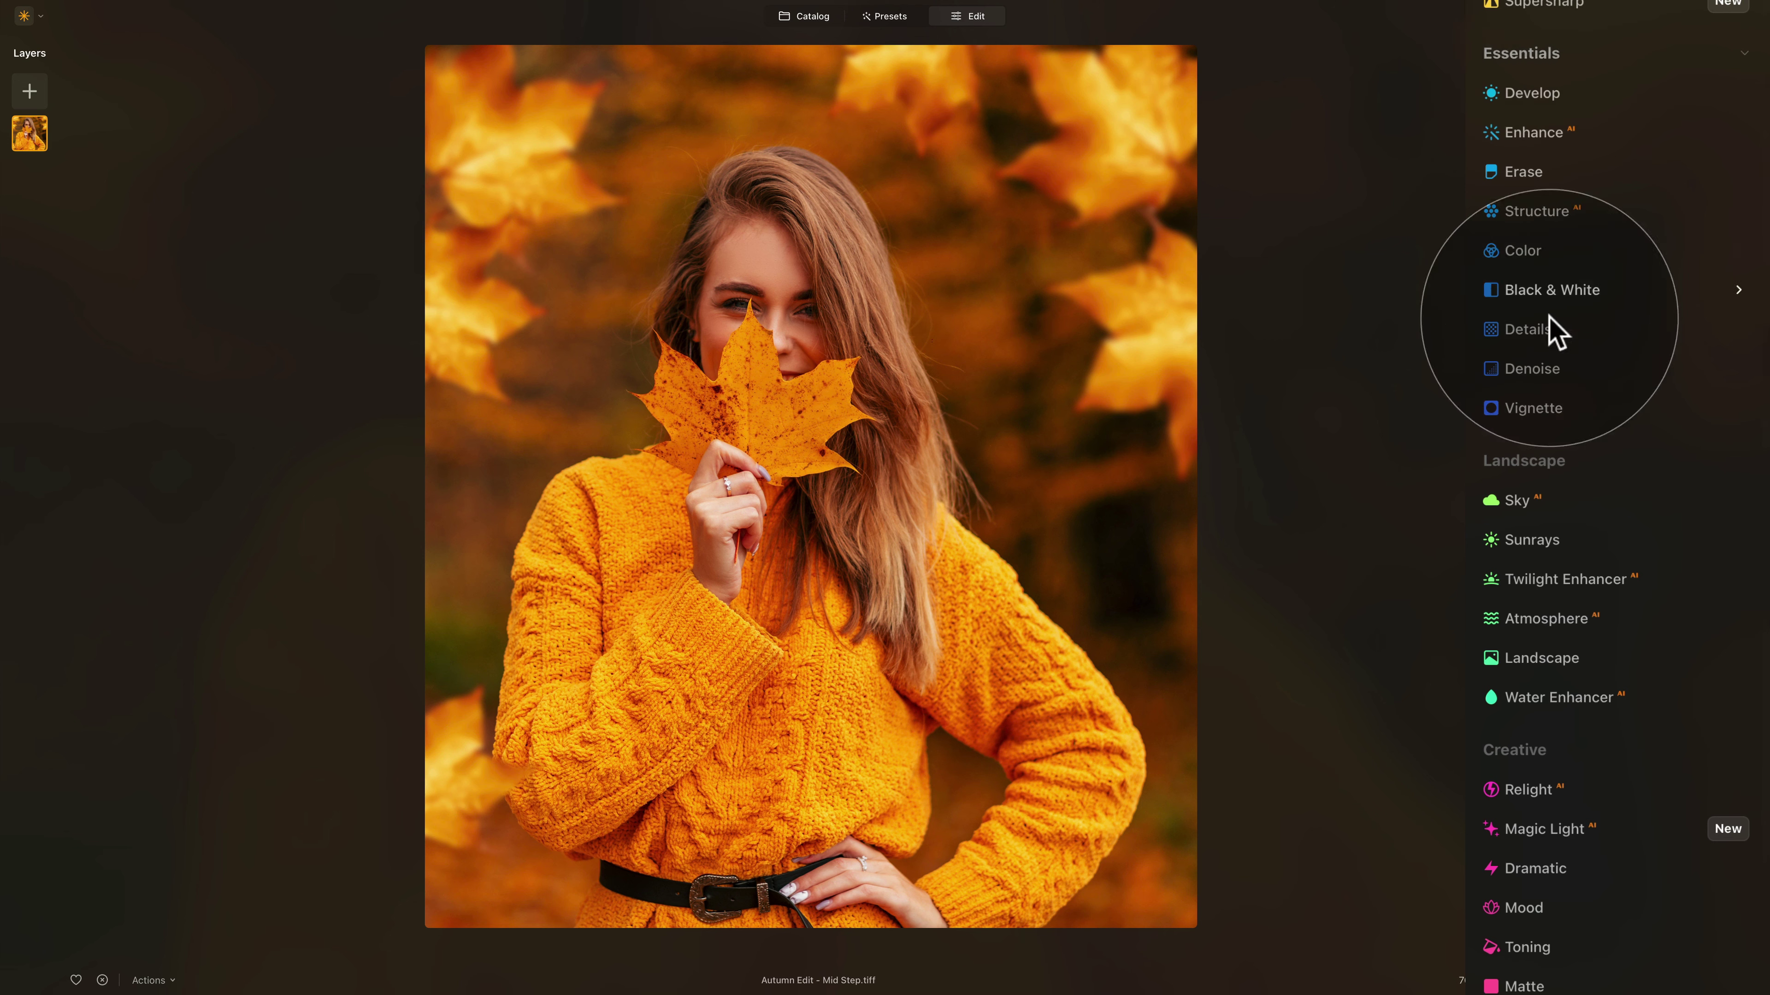
pyautogui.click(1558, 410)
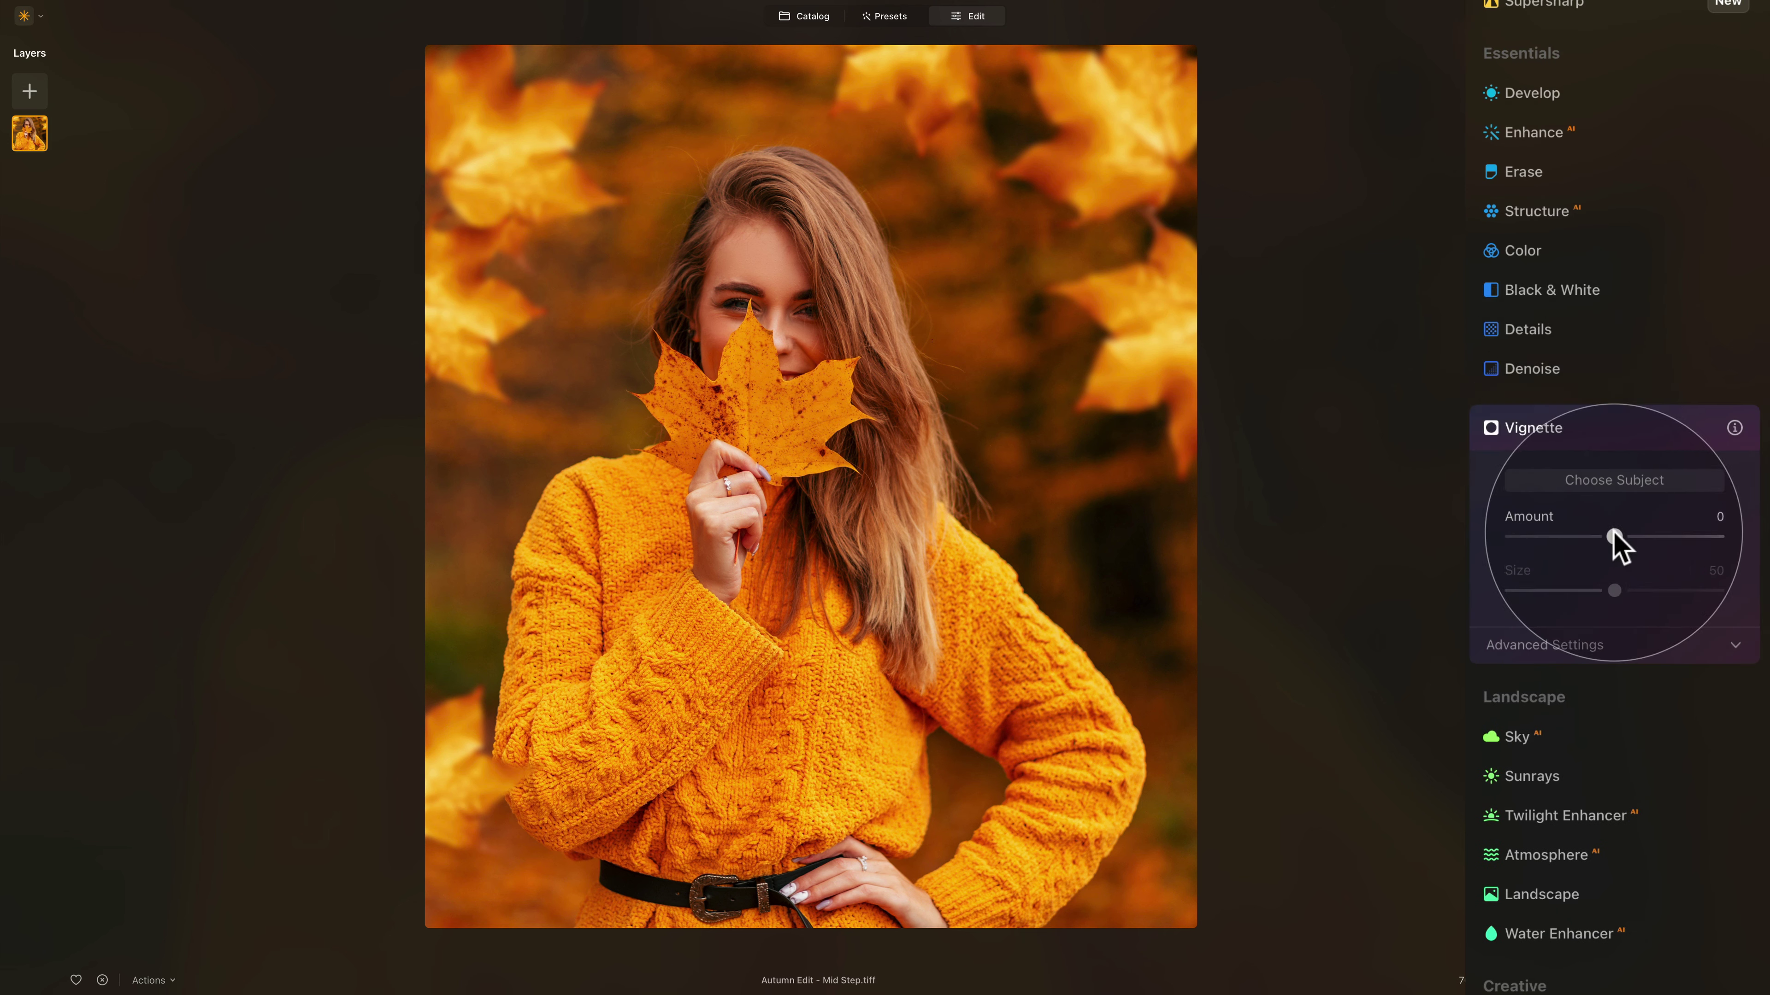
pyautogui.moveTo(1612, 538); pyautogui.dragTo(1573, 537)
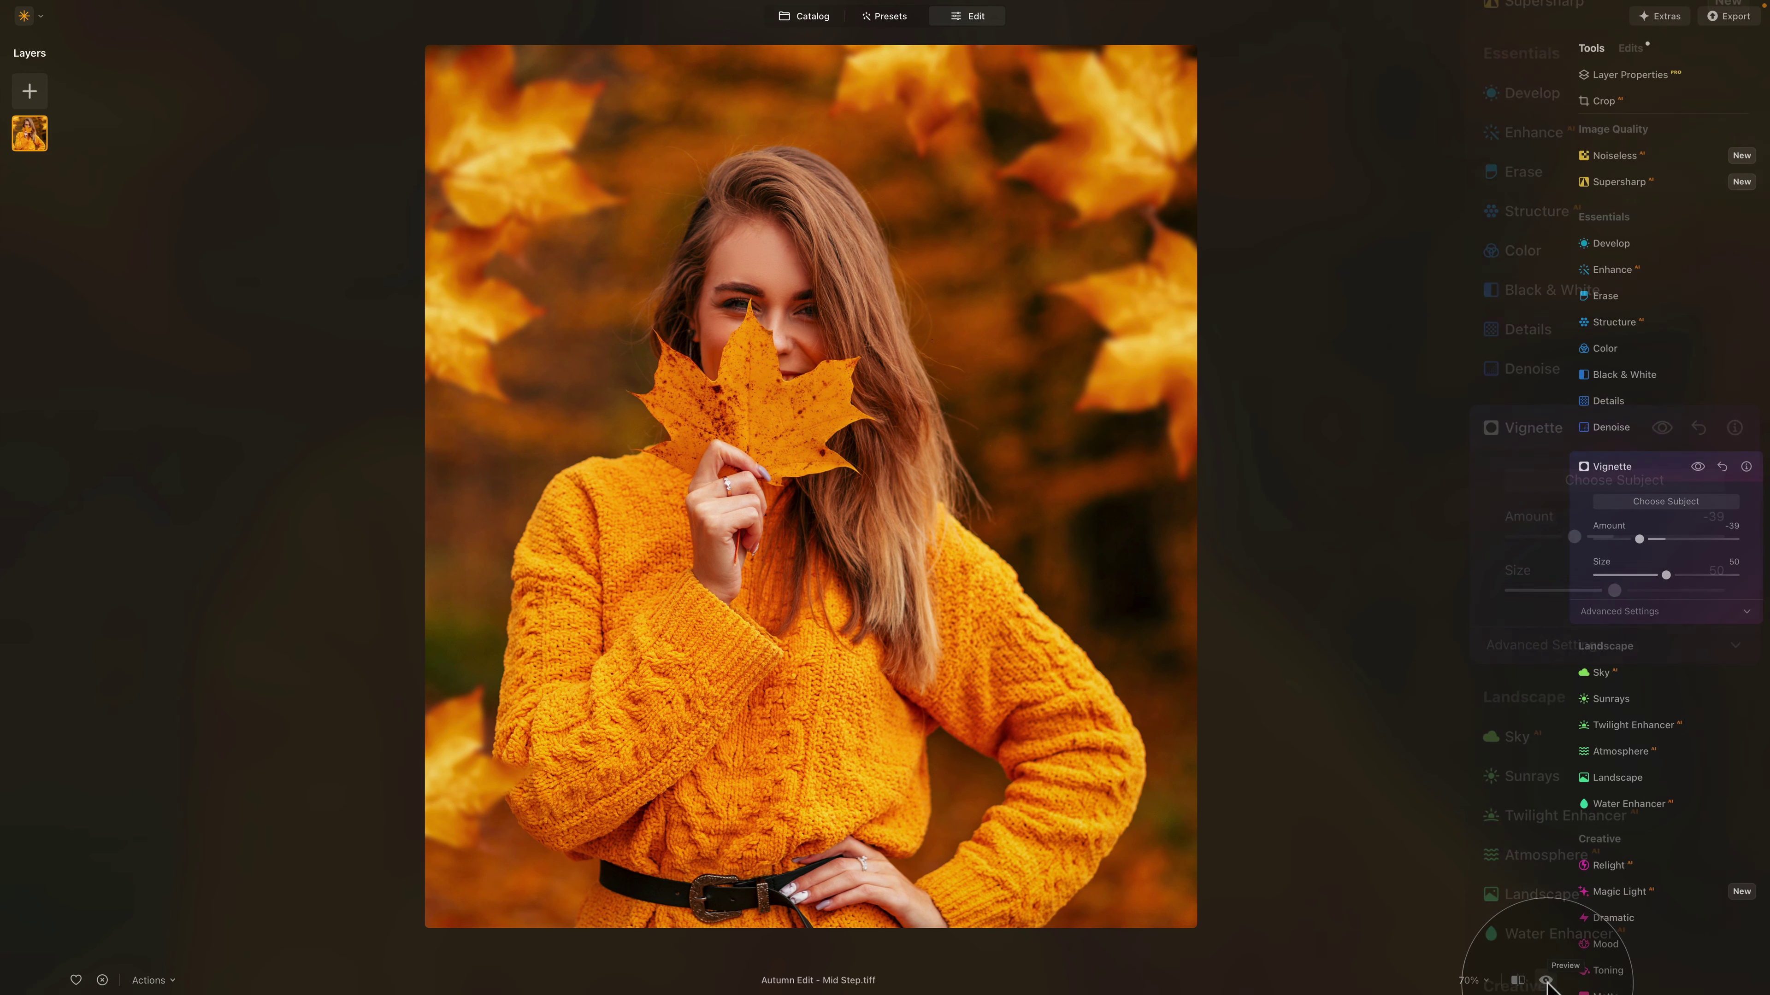
pyautogui.click(1545, 980)
pyautogui.click(1546, 980)
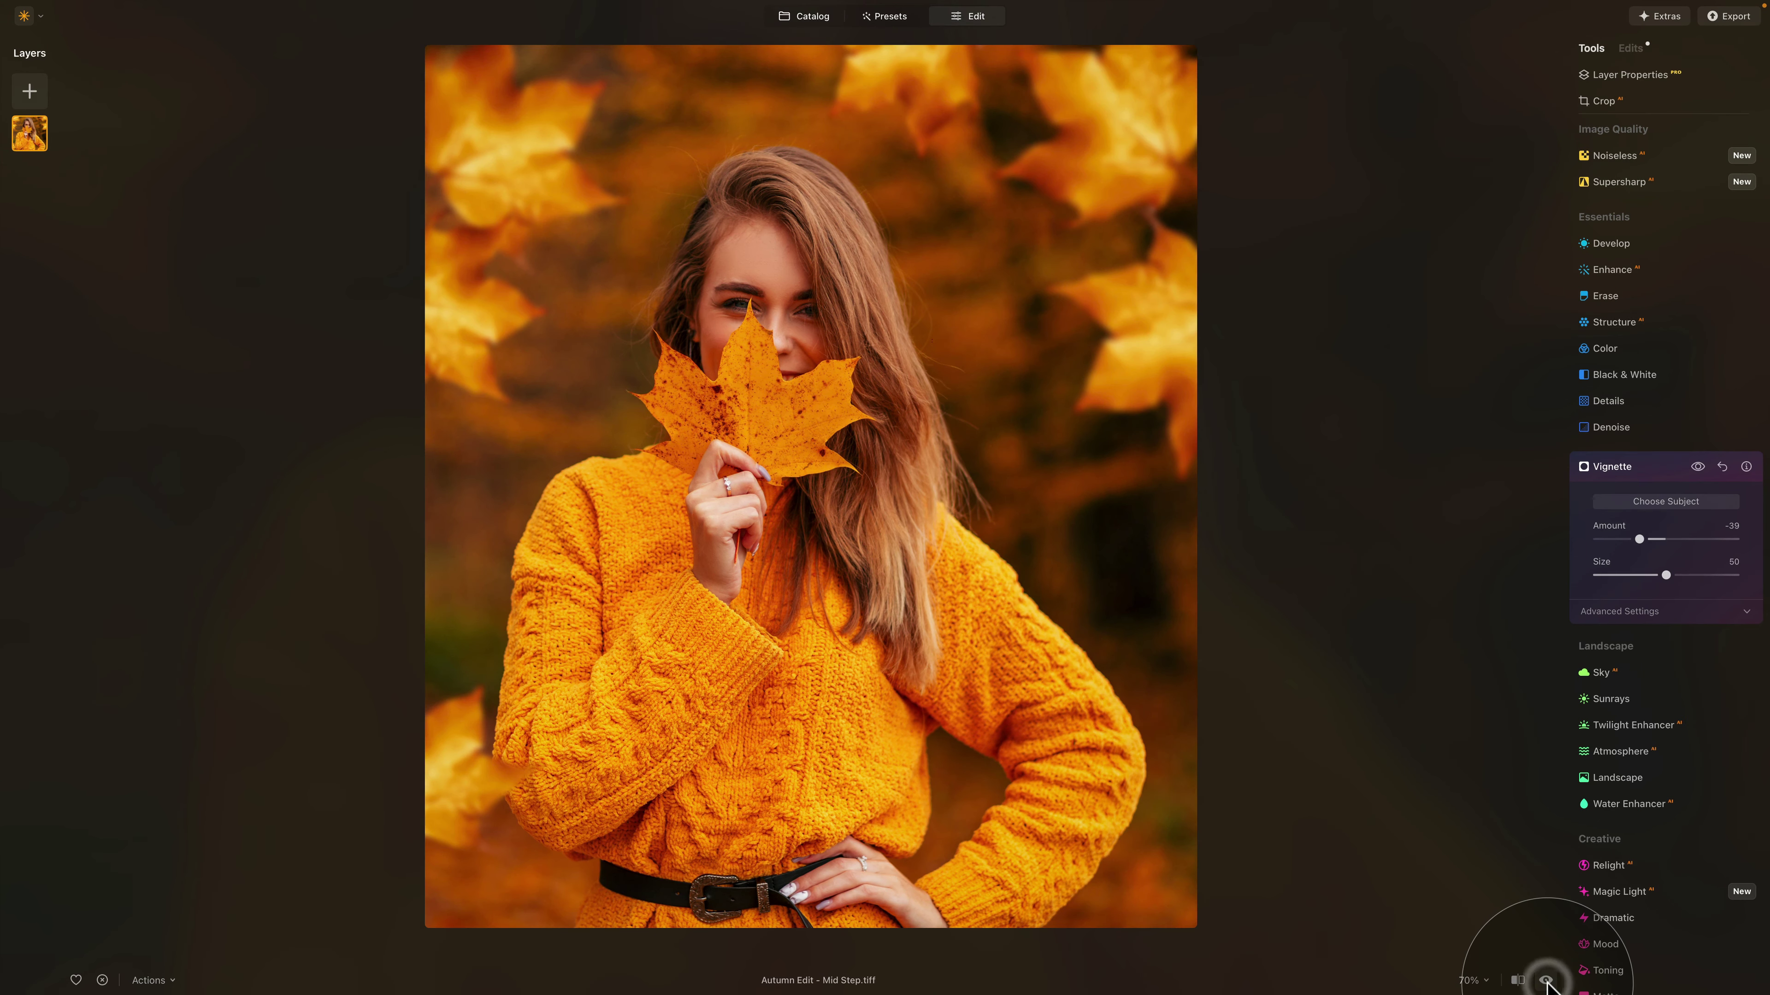